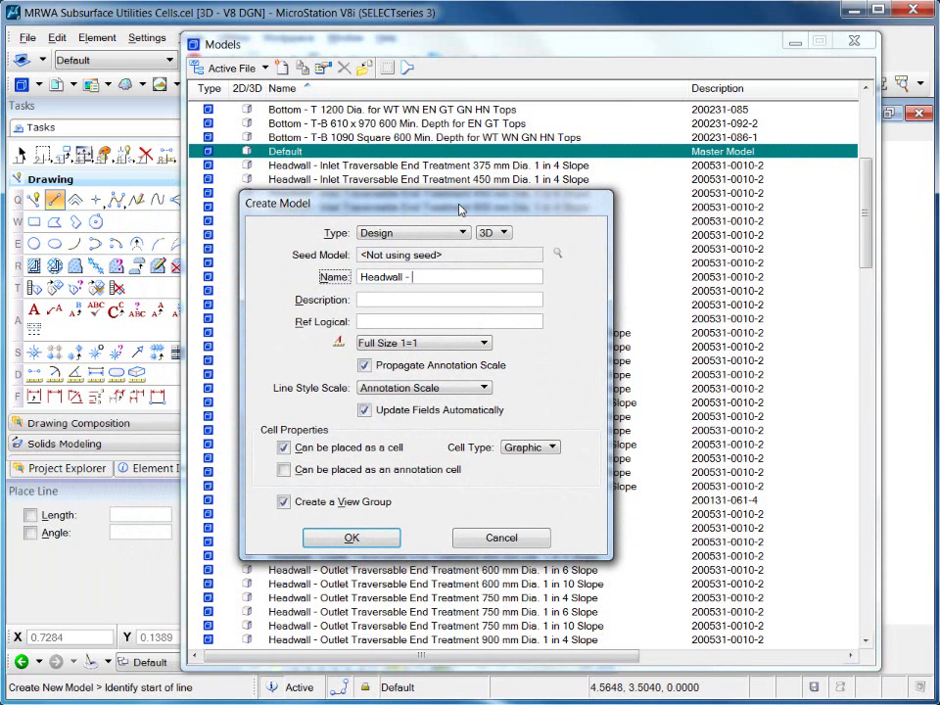
- Create a 3D design model named "Headwall - Inlet Headwall for 600mm Dia. 1 in 4 Slope" and close the models list
left_click_drag(461, 209, 479, 221)
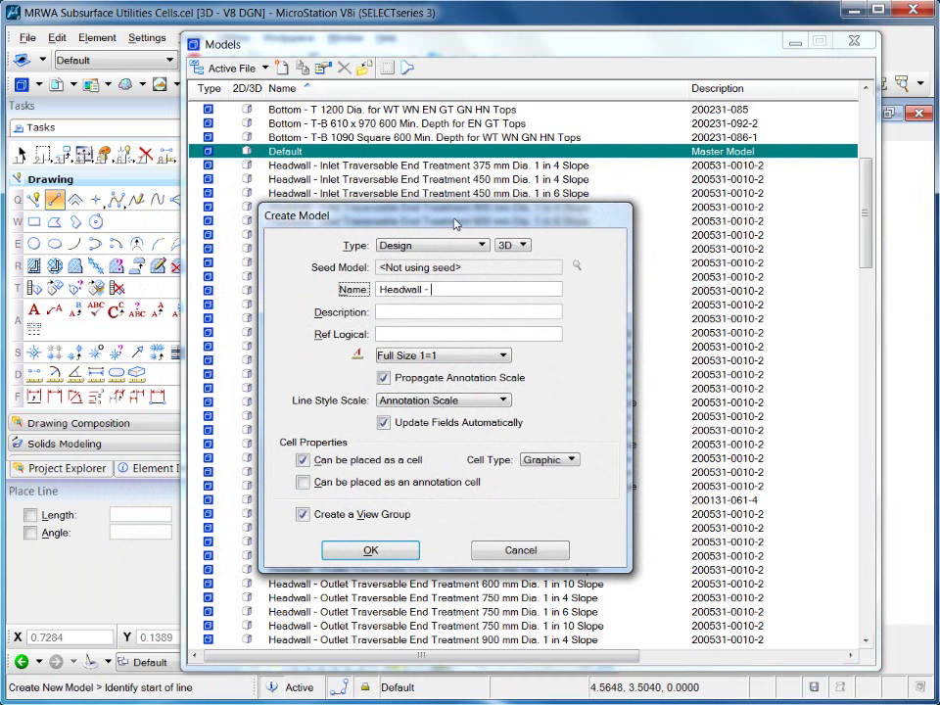
left_click_drag(503, 232, 529, 231)
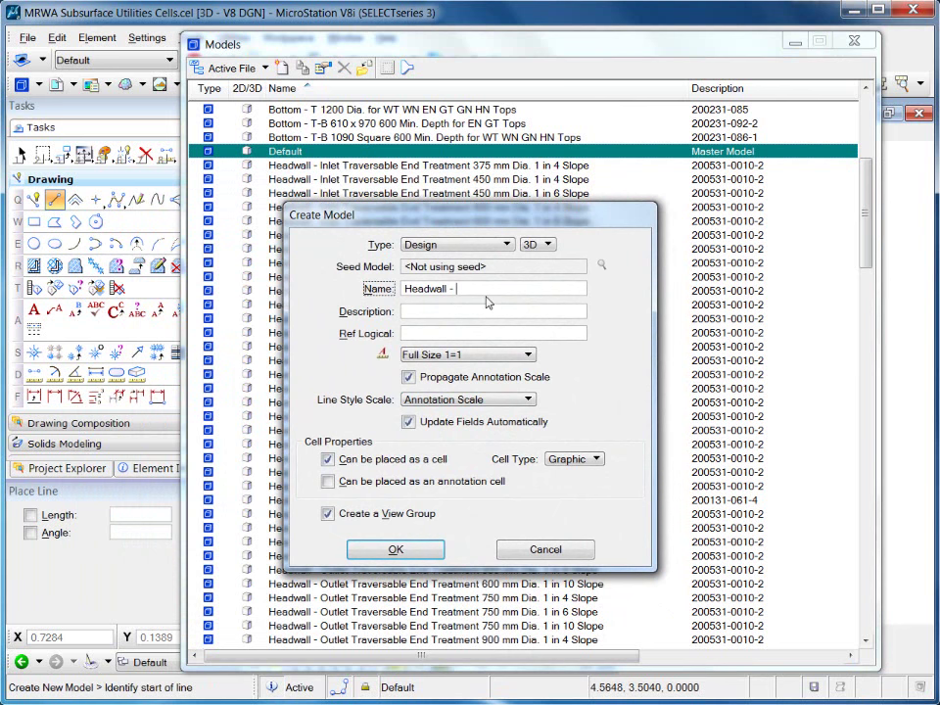
type("Headwall for 600mm Dia.")
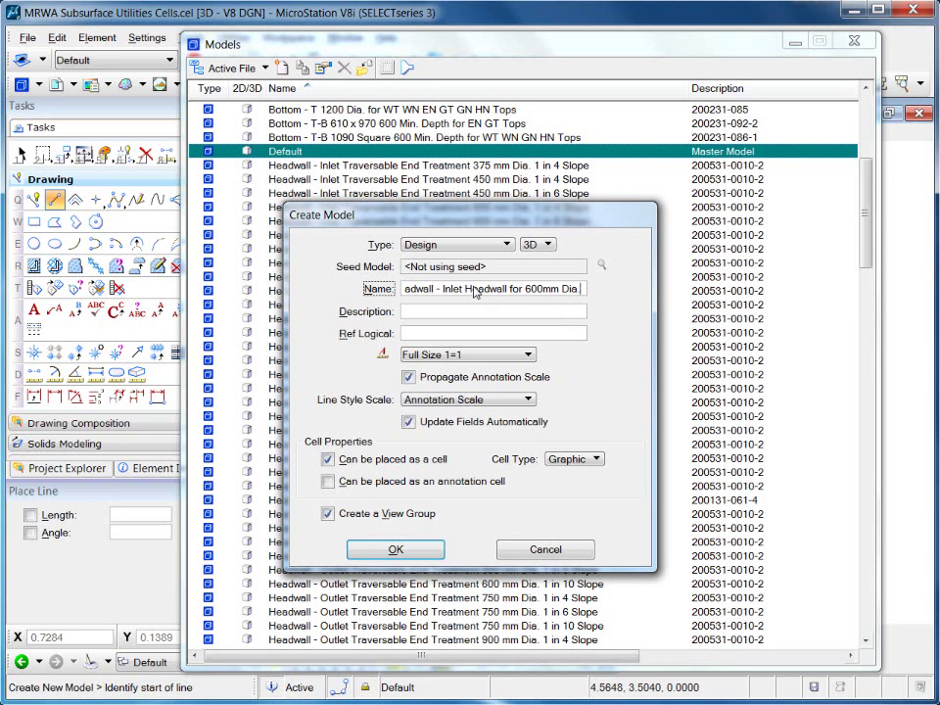
type(" 1 in 4 S")
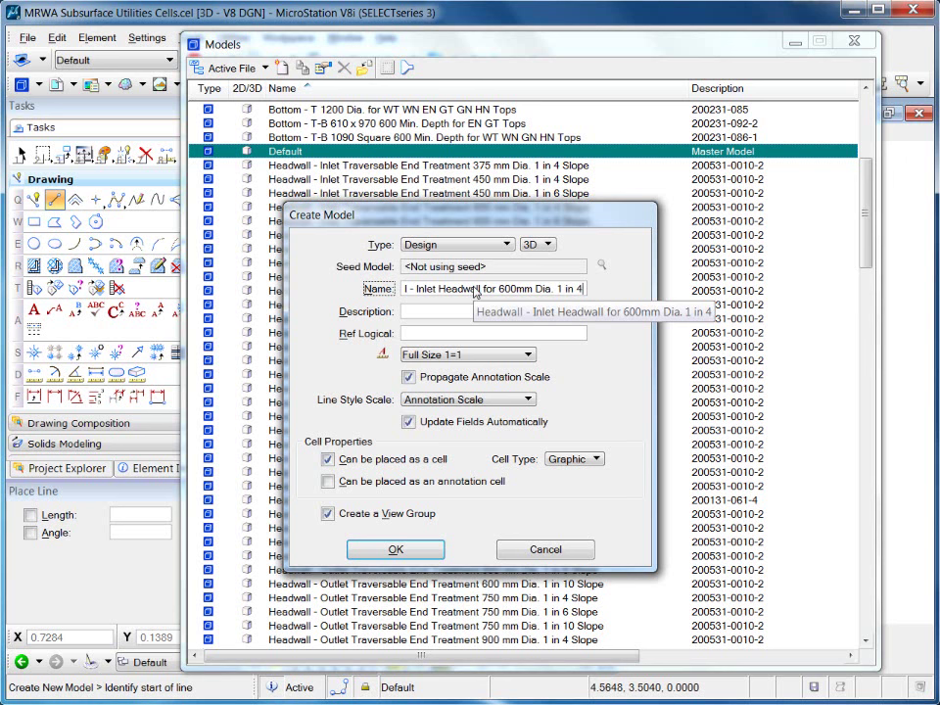
type("lope")
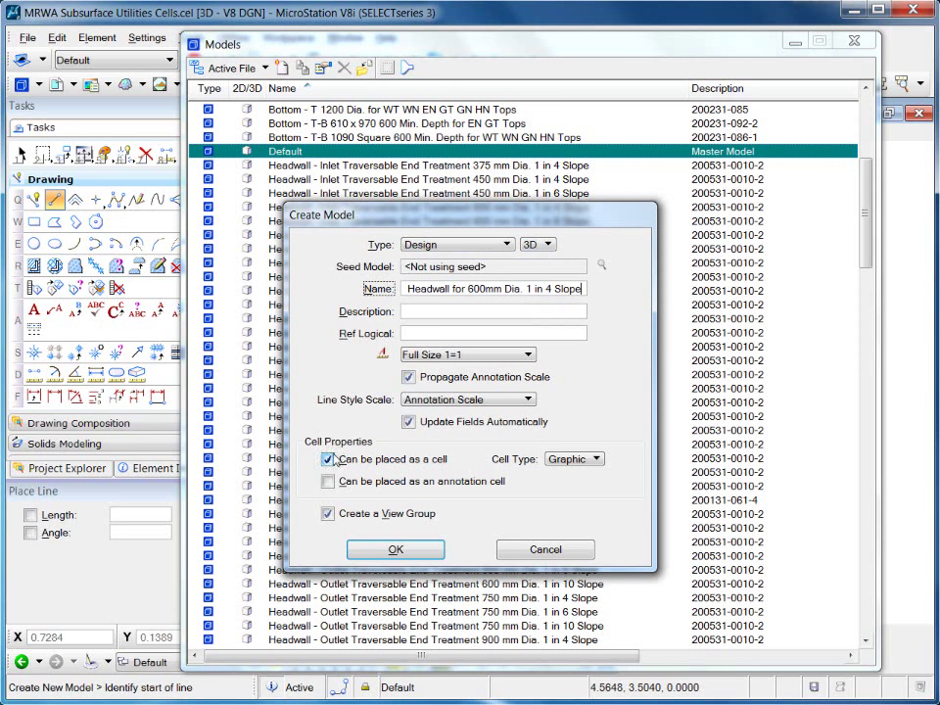
left_click(396, 551)
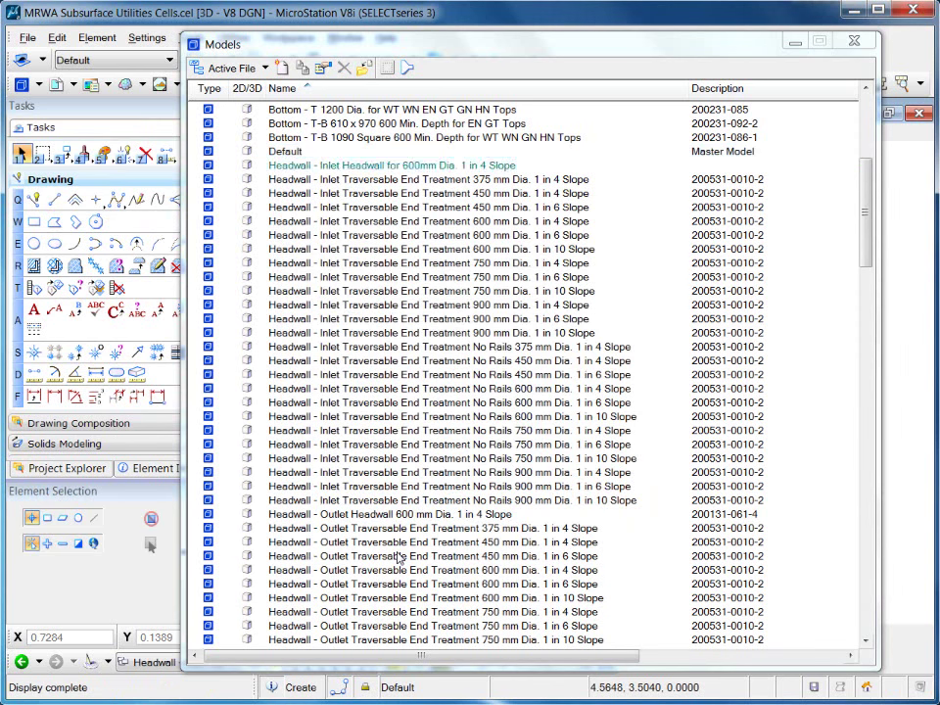
left_click(437, 166)
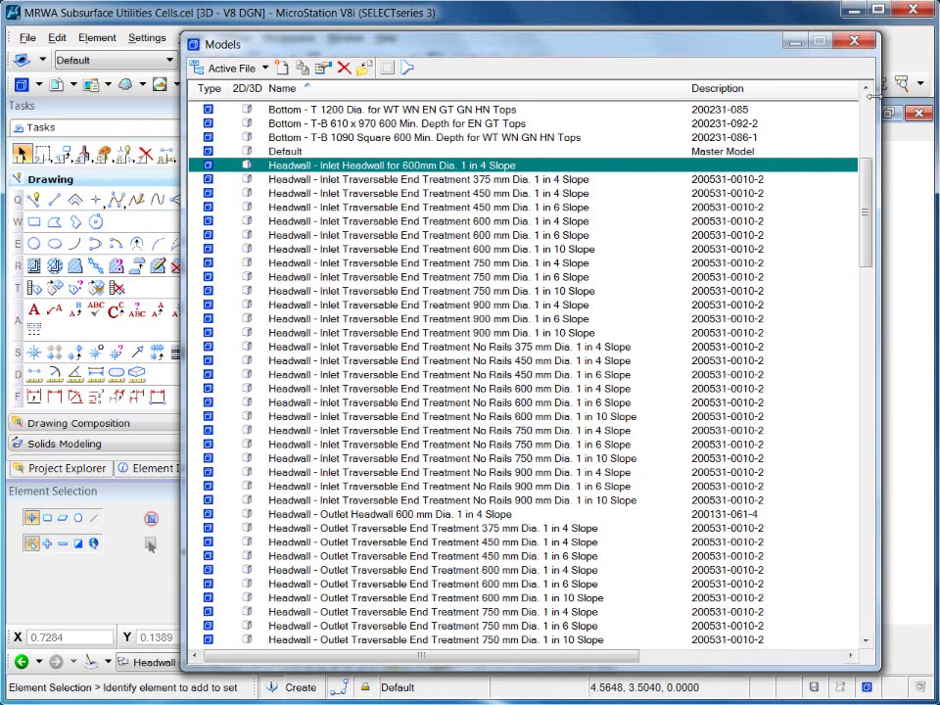
left_click(855, 42)
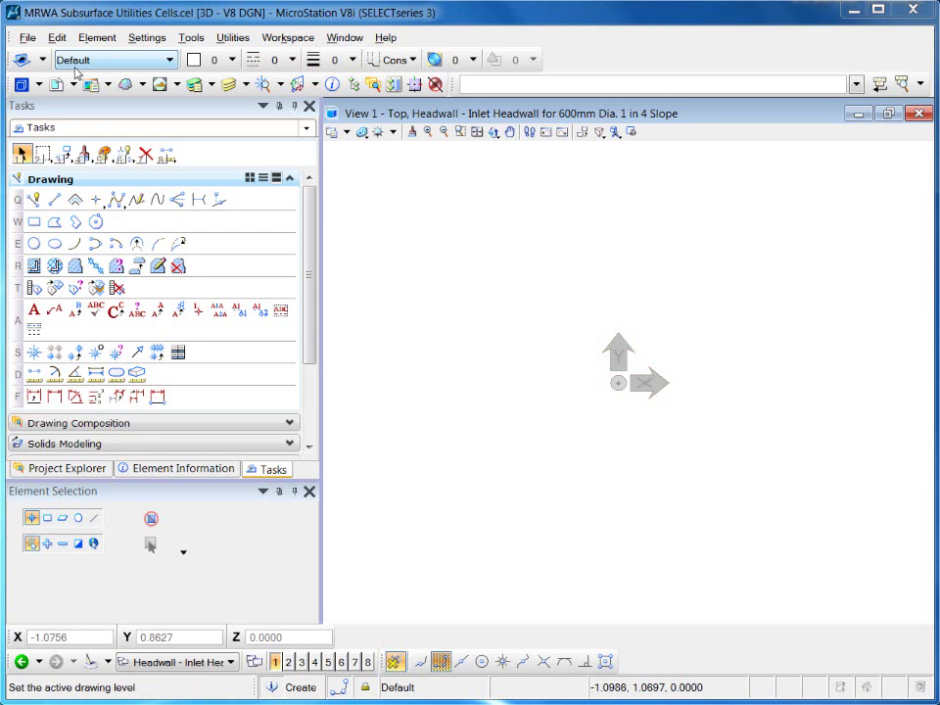
- Set the active element attributes to Construction class, line style 3 and red color 3
right_click(265, 60)
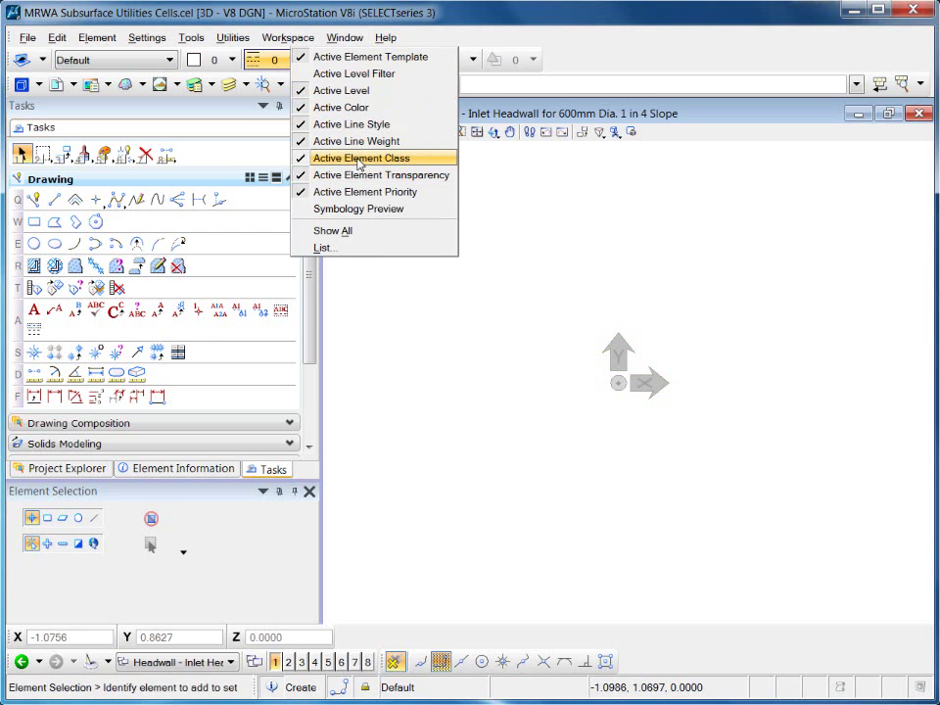
left_click(282, 13)
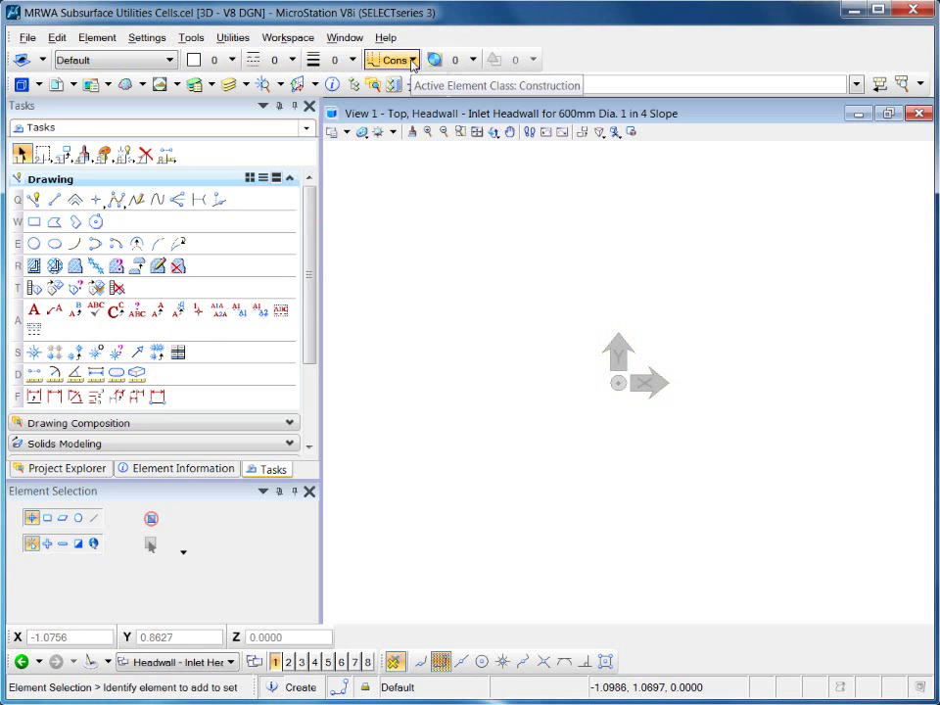
left_click(413, 60)
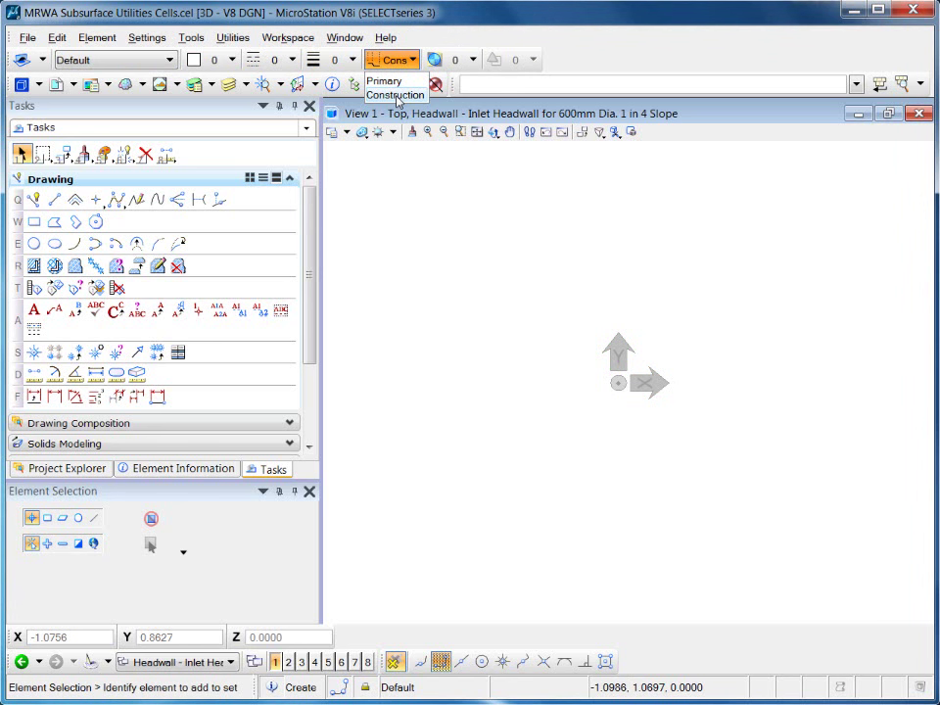
left_click(397, 95)
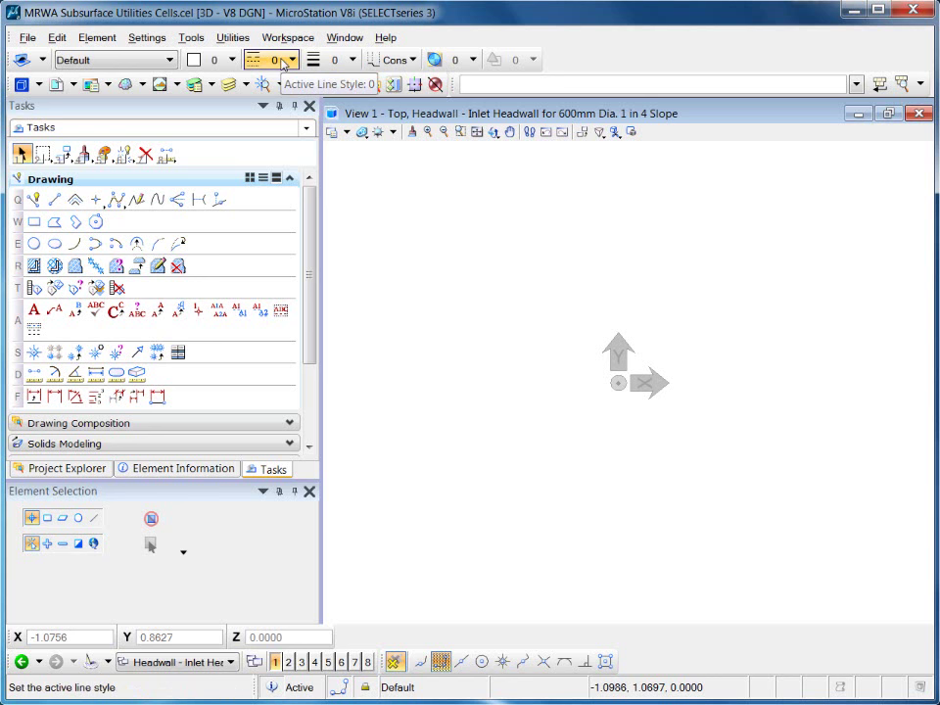
left_click(283, 61)
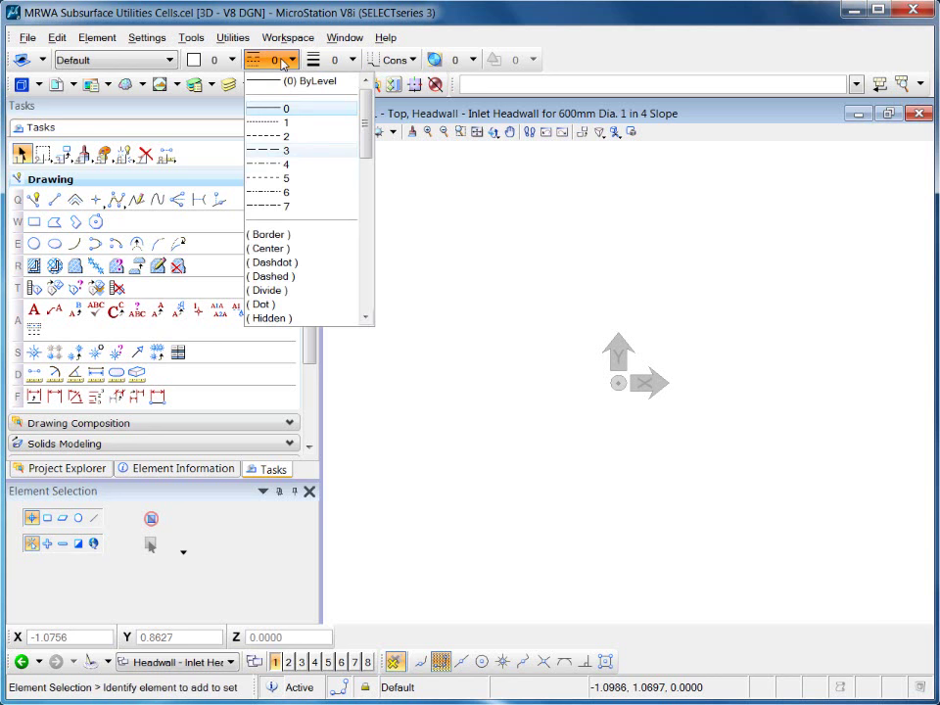
left_click(289, 155)
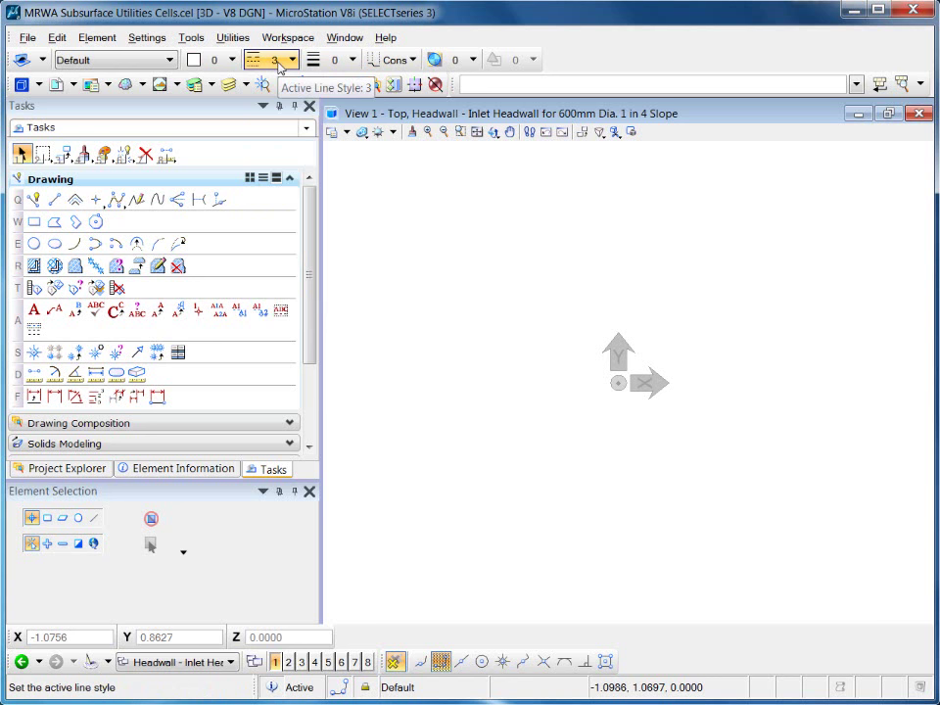
left_click(223, 62)
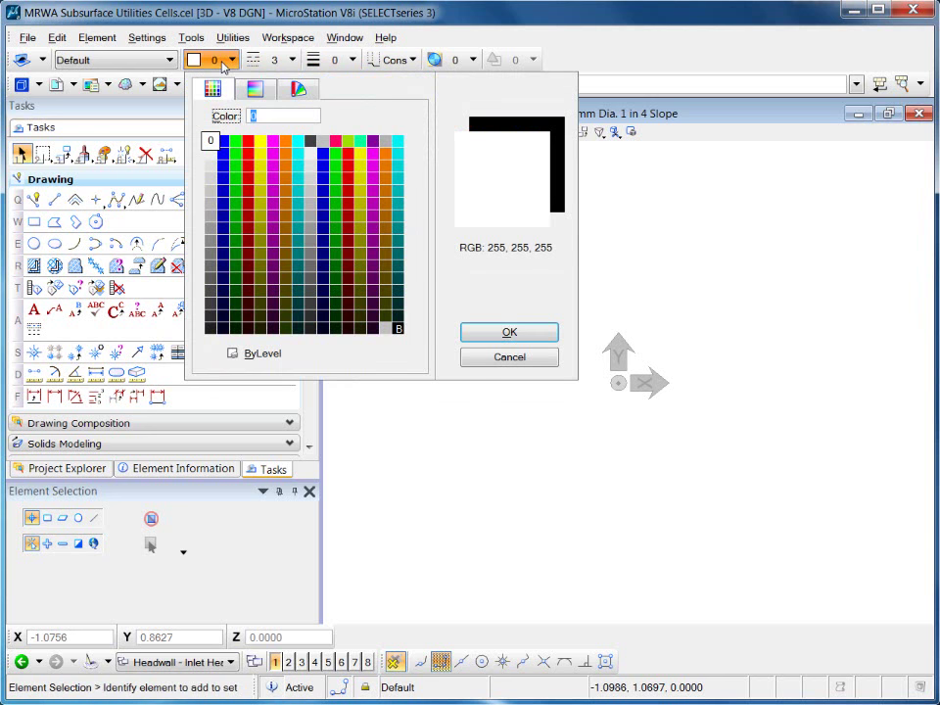
left_click(248, 147)
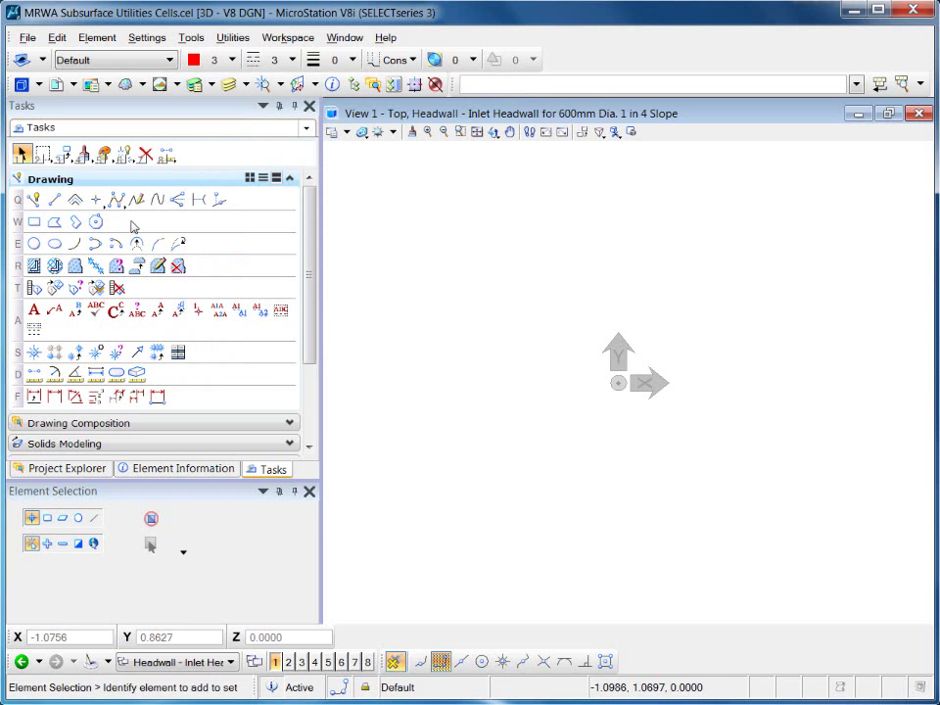
- Draw a construction line from the origin (xy=0,0,0), 3000 long along the positive X axis
left_click(54, 201)
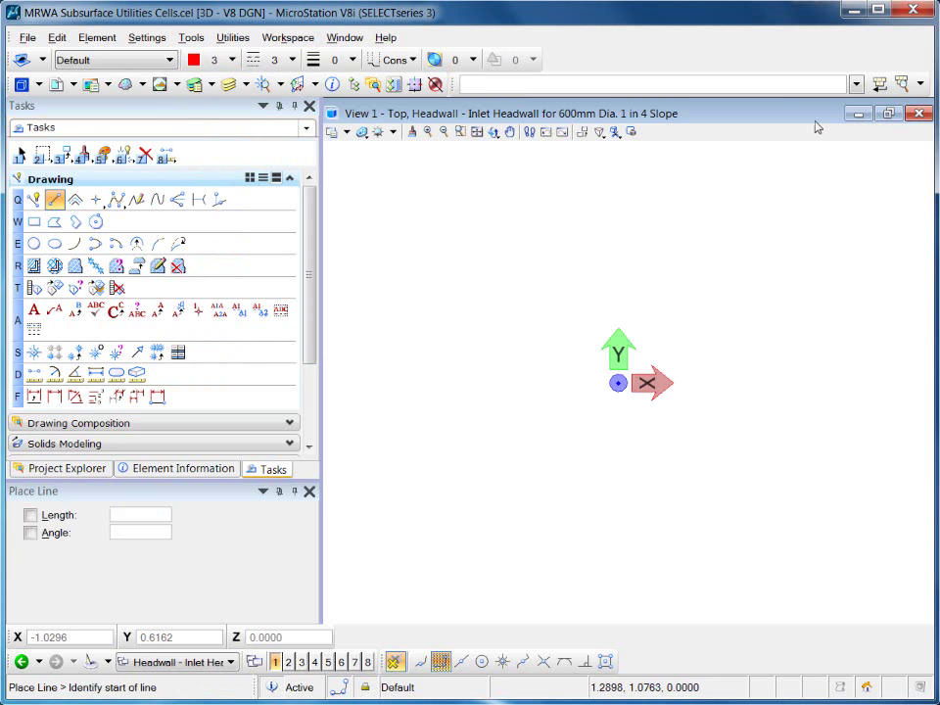
left_click(773, 83)
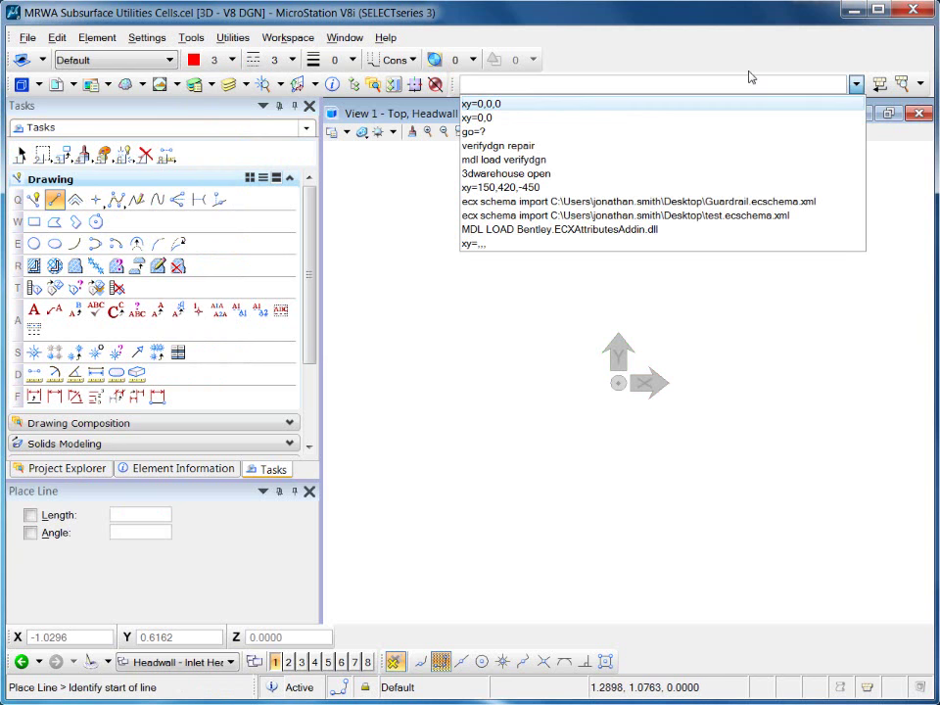
left_click(495, 104)
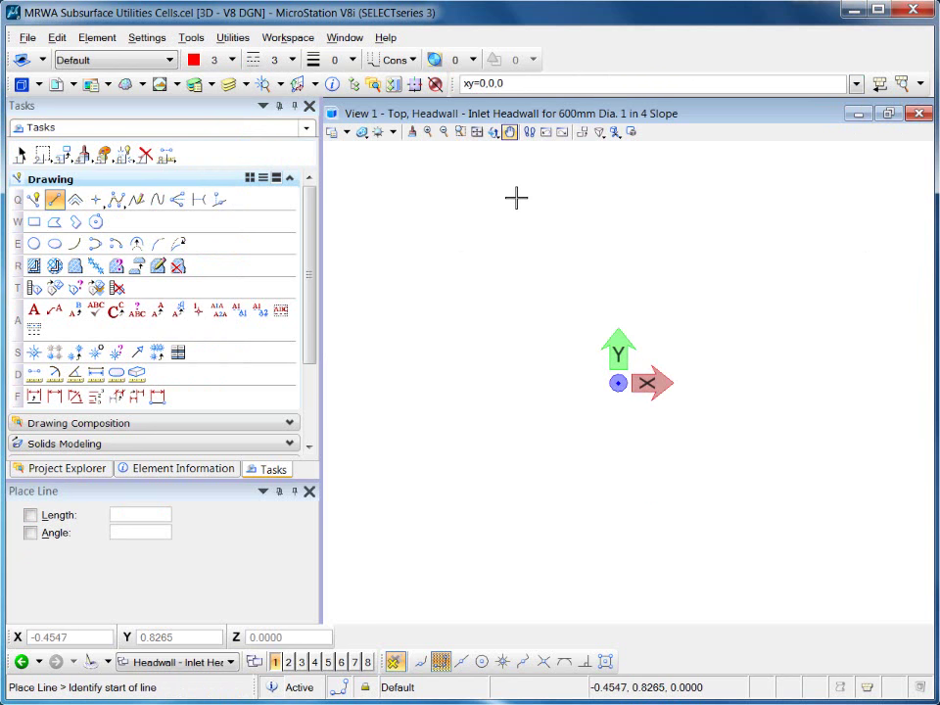
key("Return")
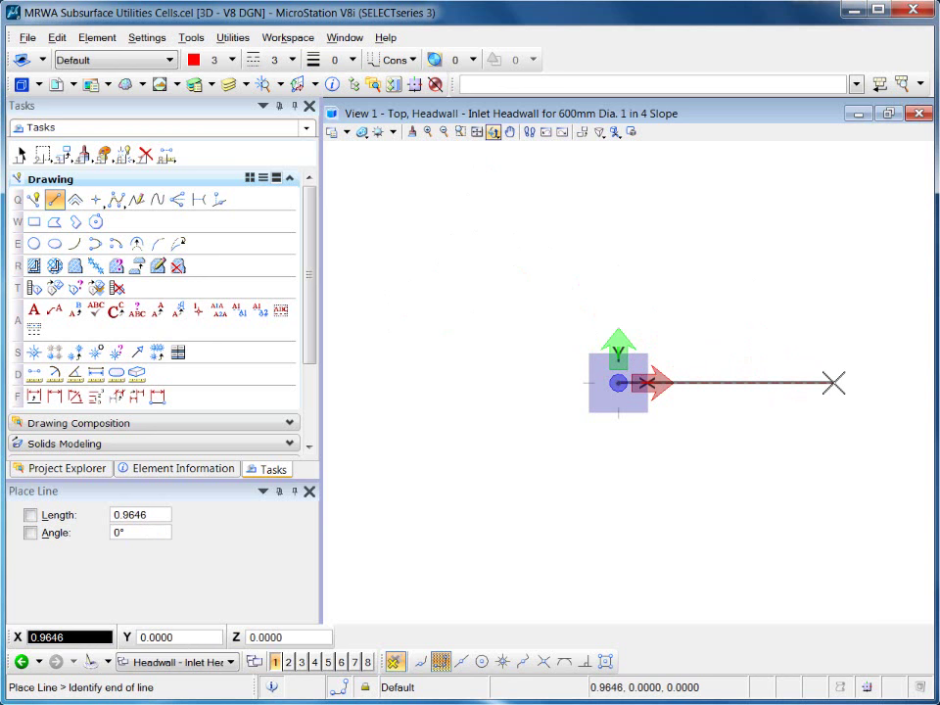
type("3000")
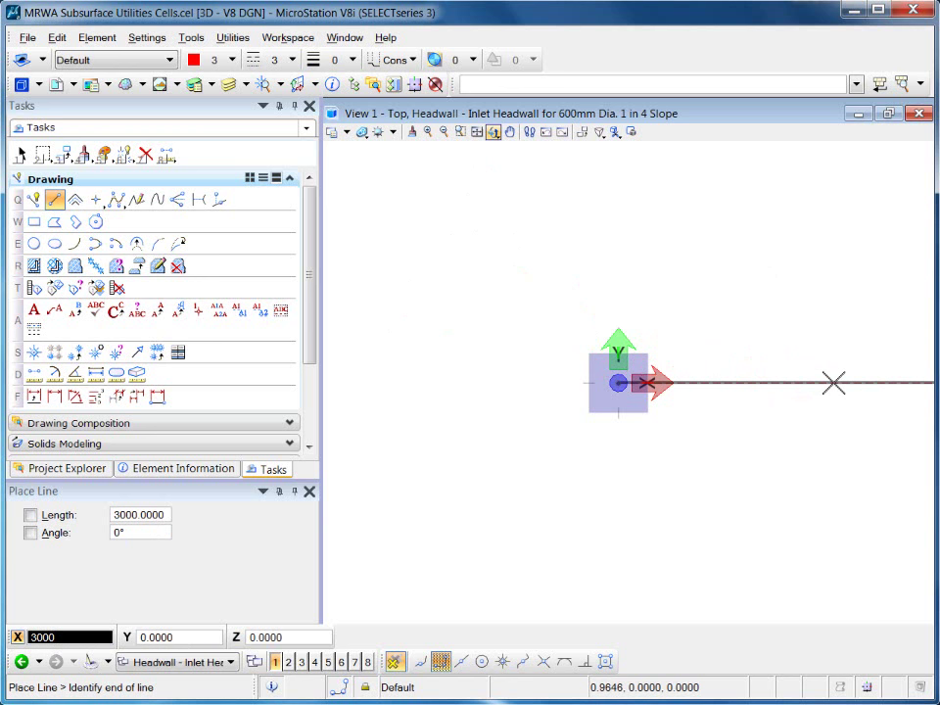
left_click(833, 383)
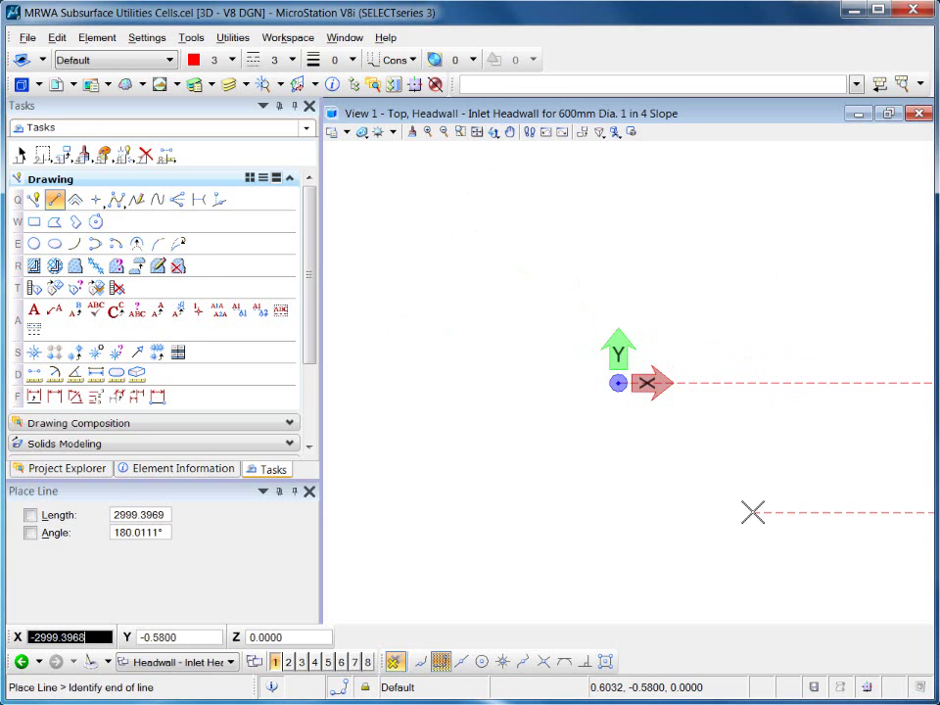
middle_click_drag(587, 418, 398, 444)
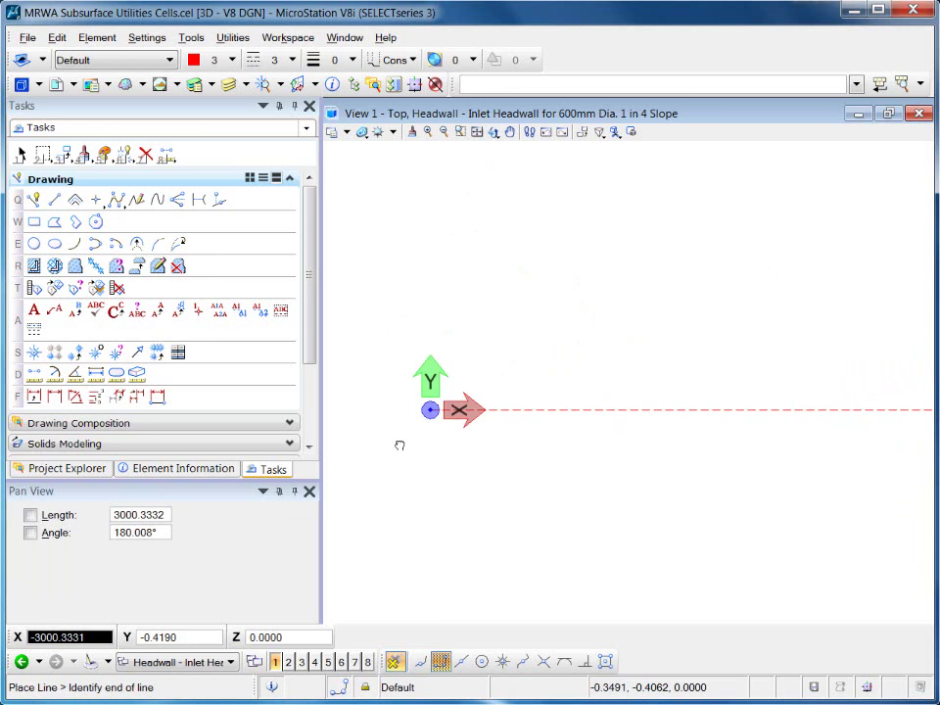
right_click(515, 460)
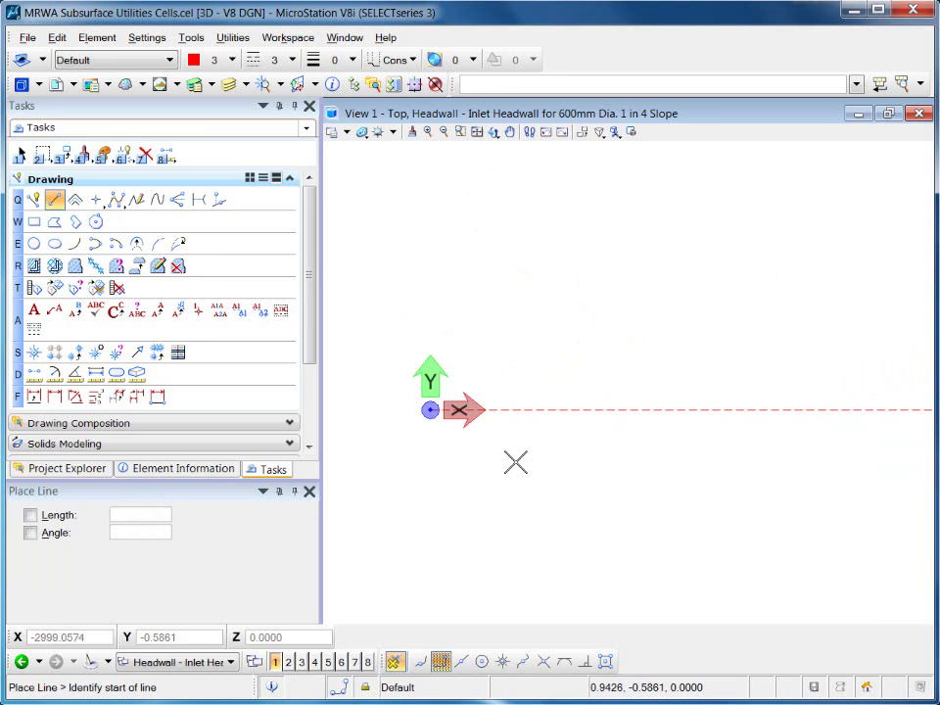
- Fit the view and check the construction line's class, line style and geometry in its element information
left_click(477, 131)
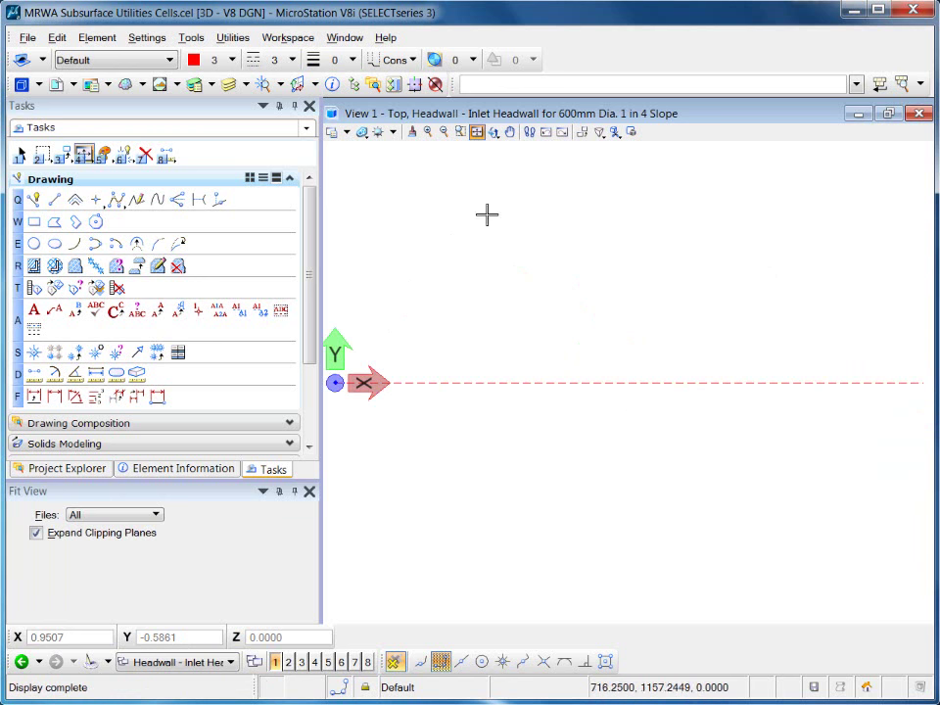
left_click(19, 155)
left_click(541, 385)
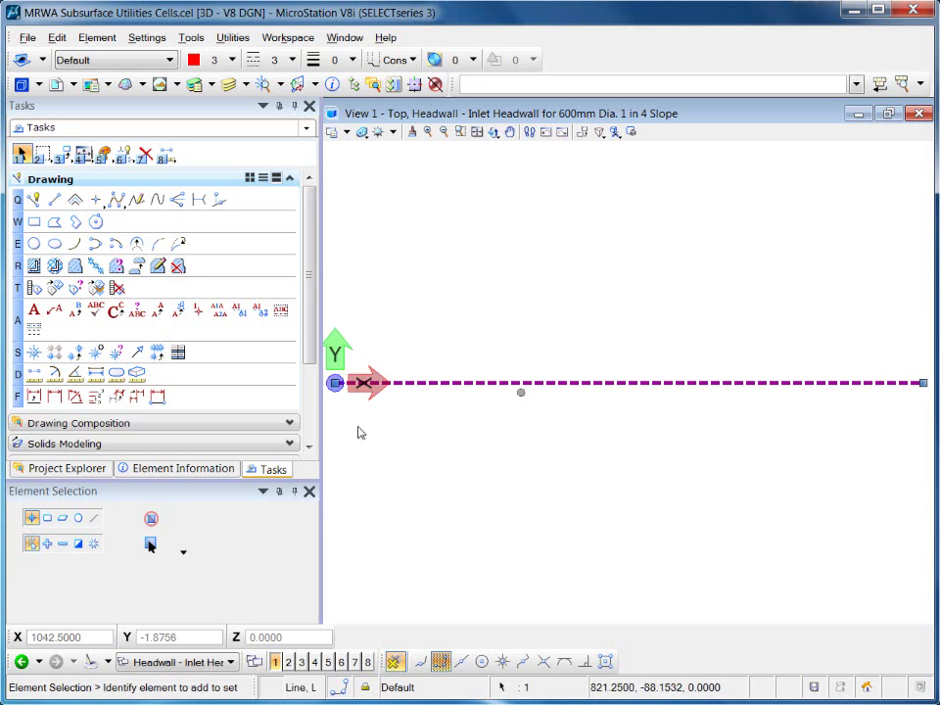
left_click(194, 470)
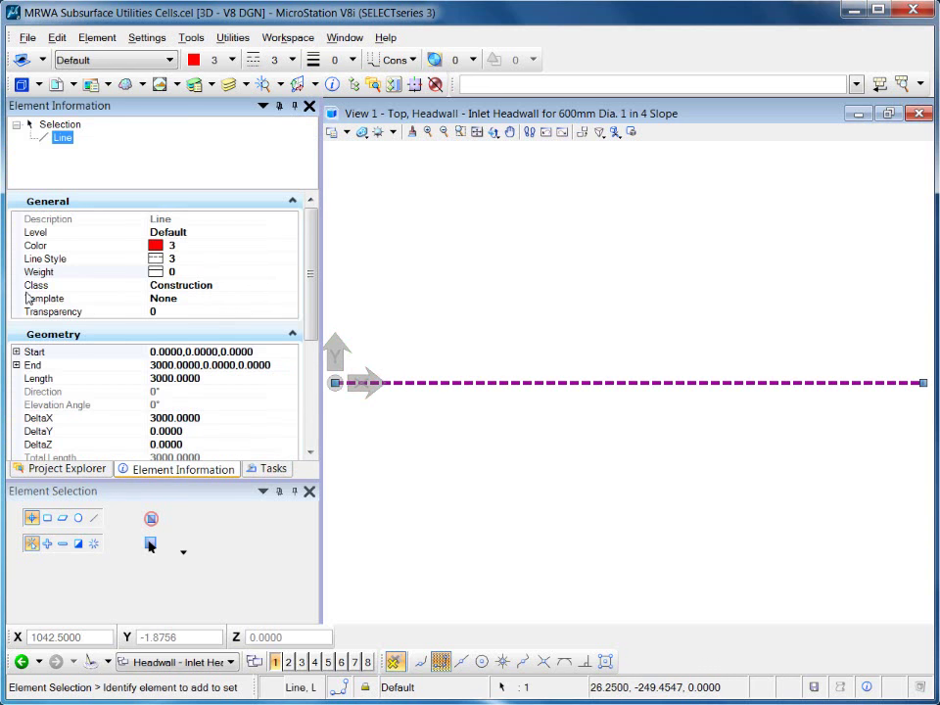
left_click(233, 287)
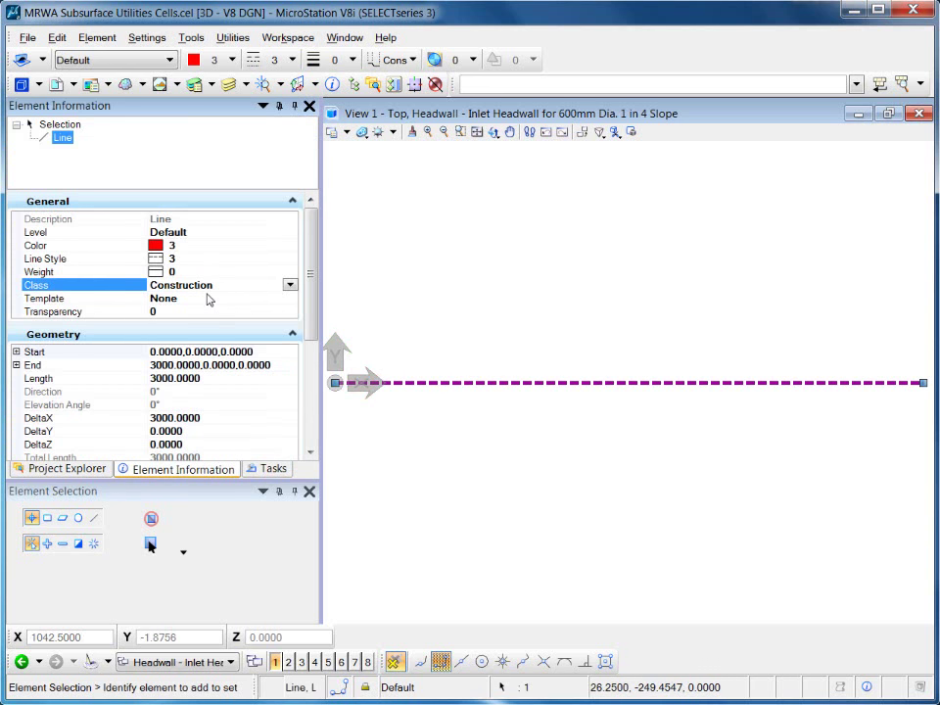
left_click(190, 259)
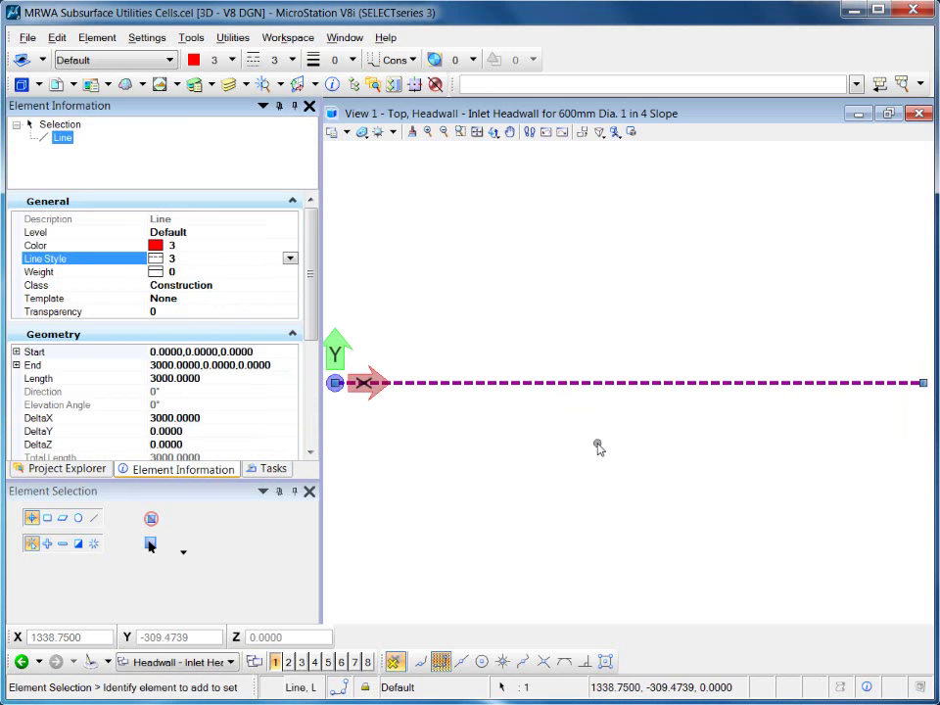
left_click(498, 478)
left_click_drag(497, 478, 628, 504)
right_click(489, 332)
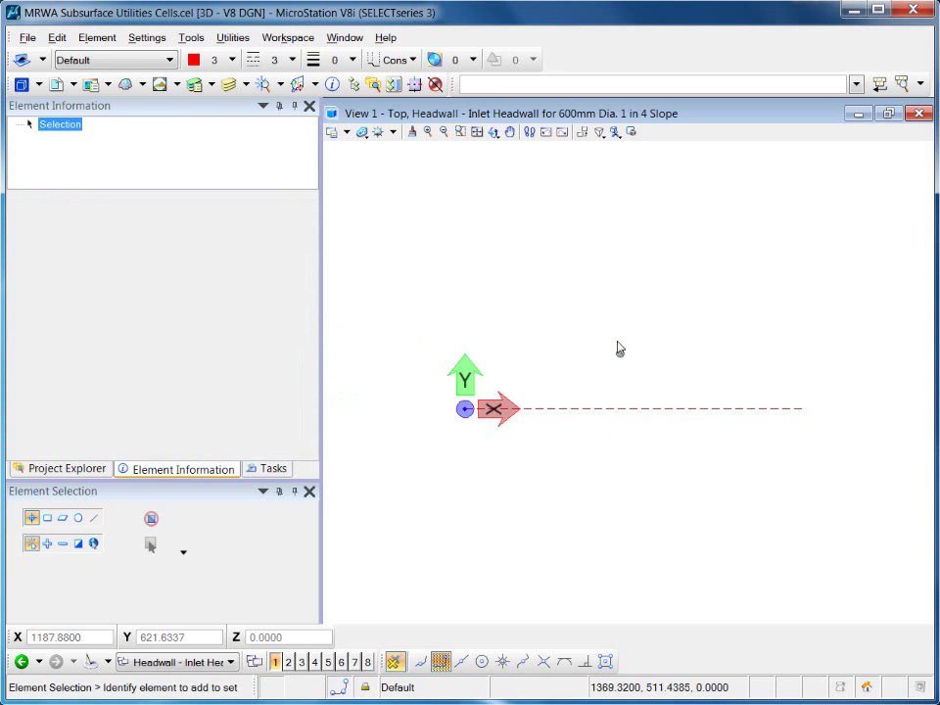
- Set the active line weight to 5 and place a construction point at the line's origin end
left_click(347, 133)
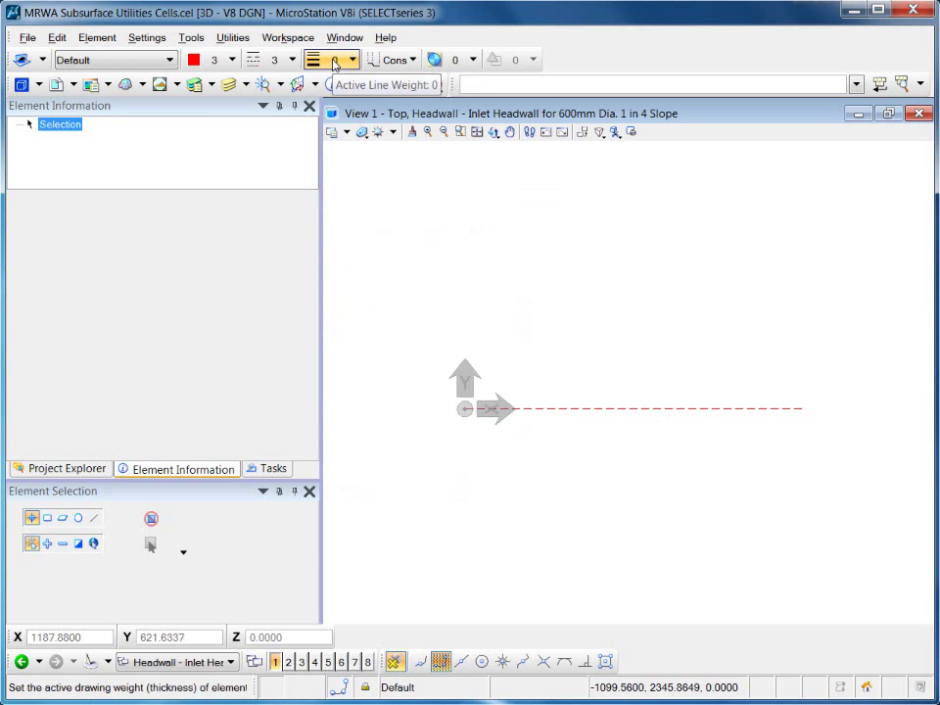
left_click(334, 61)
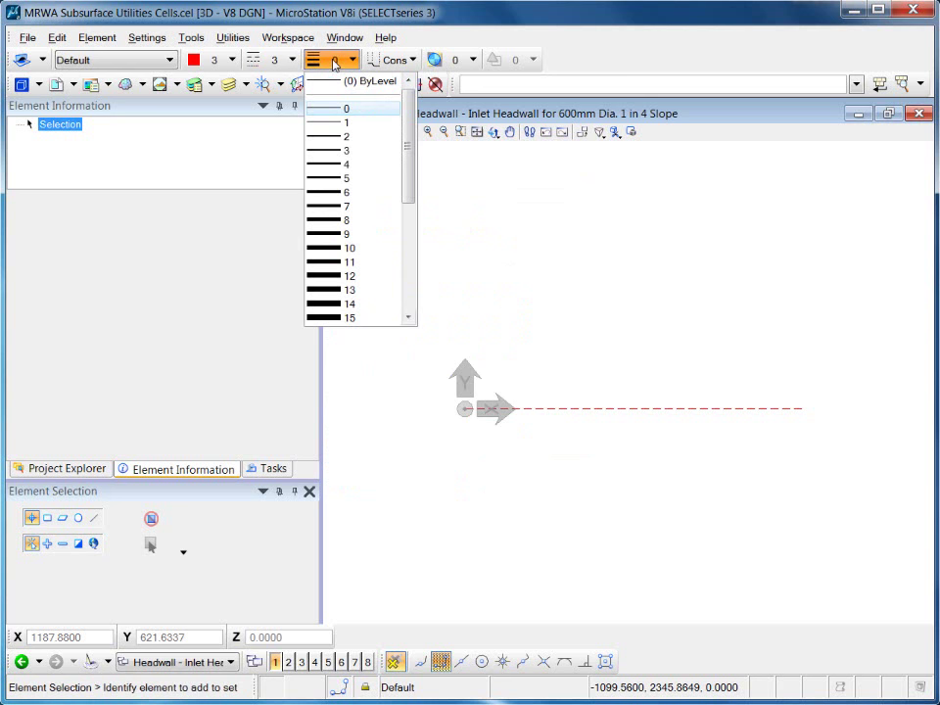
left_click(348, 179)
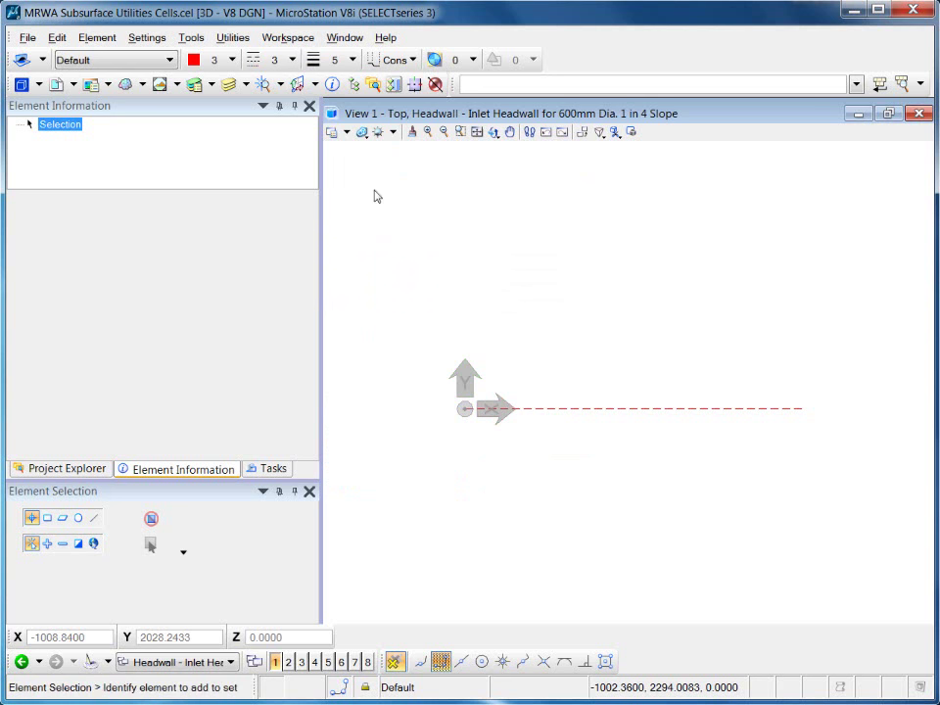
left_click(271, 469)
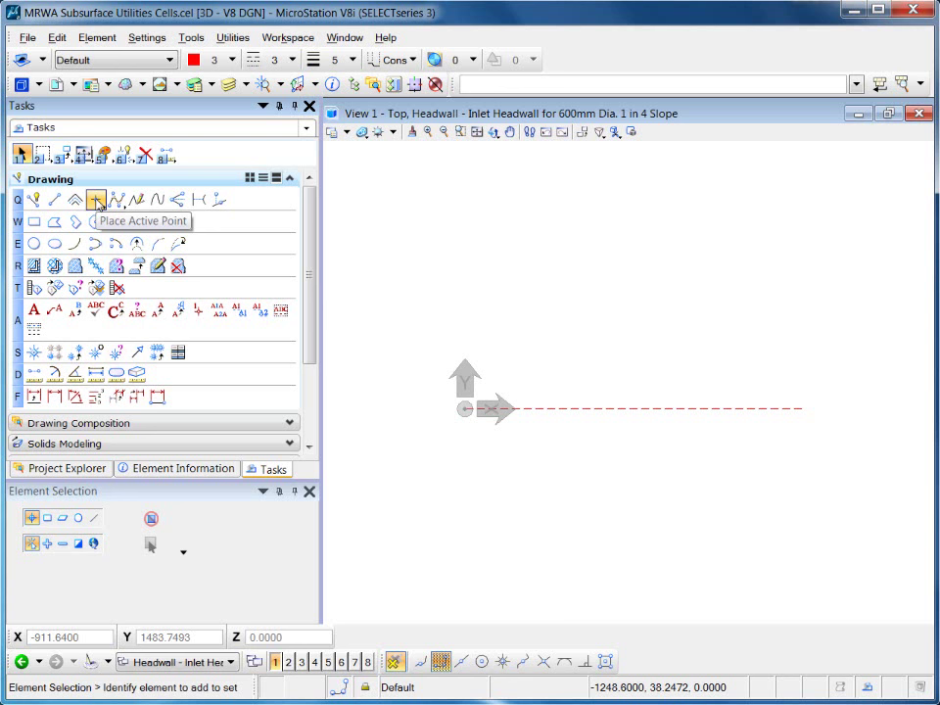
left_click(97, 201)
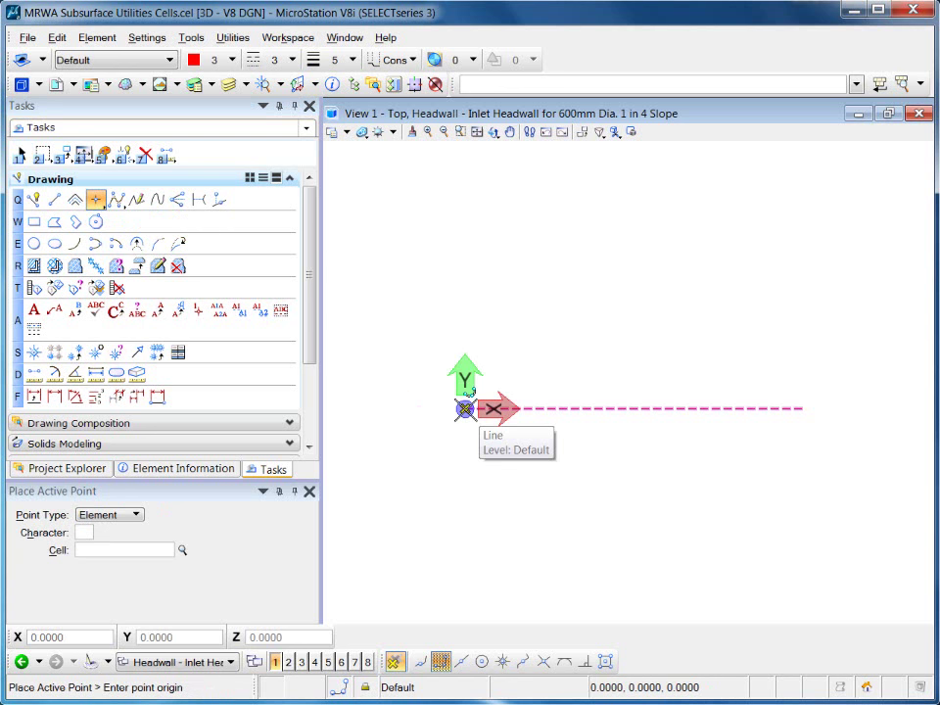
left_click(465, 409)
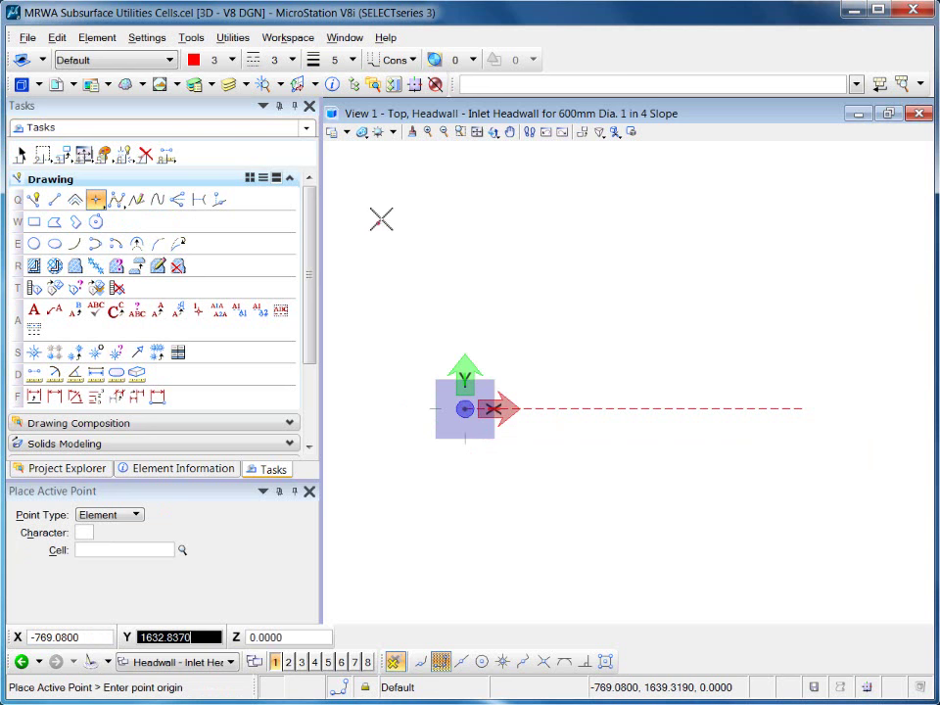
- Place a second construction point at the origin with line weight 10, line style 5 and magenta color 5
left_click(343, 62)
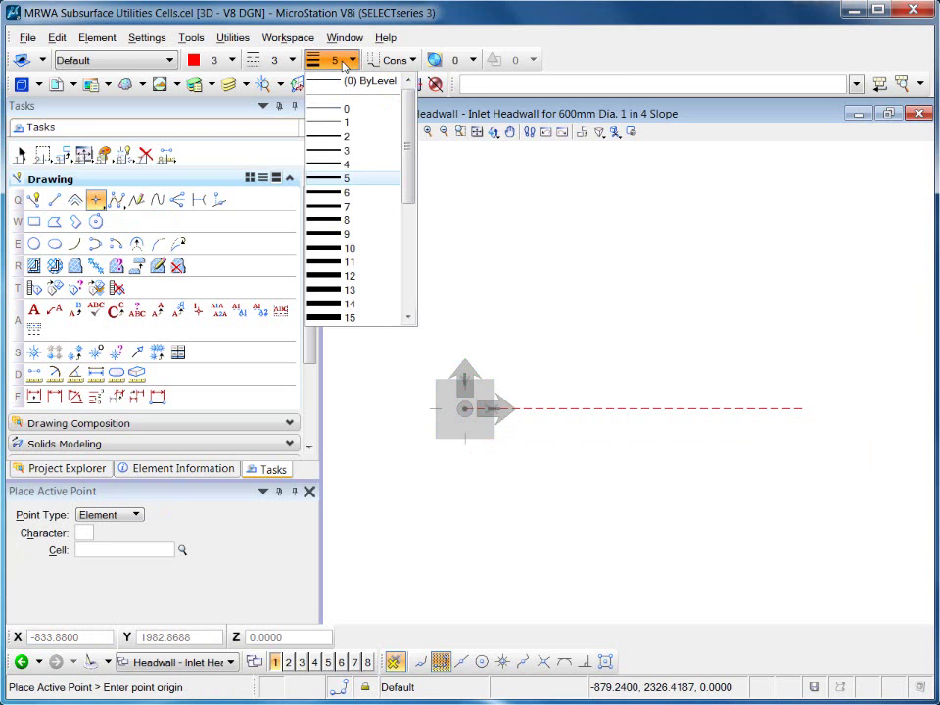
left_click(351, 248)
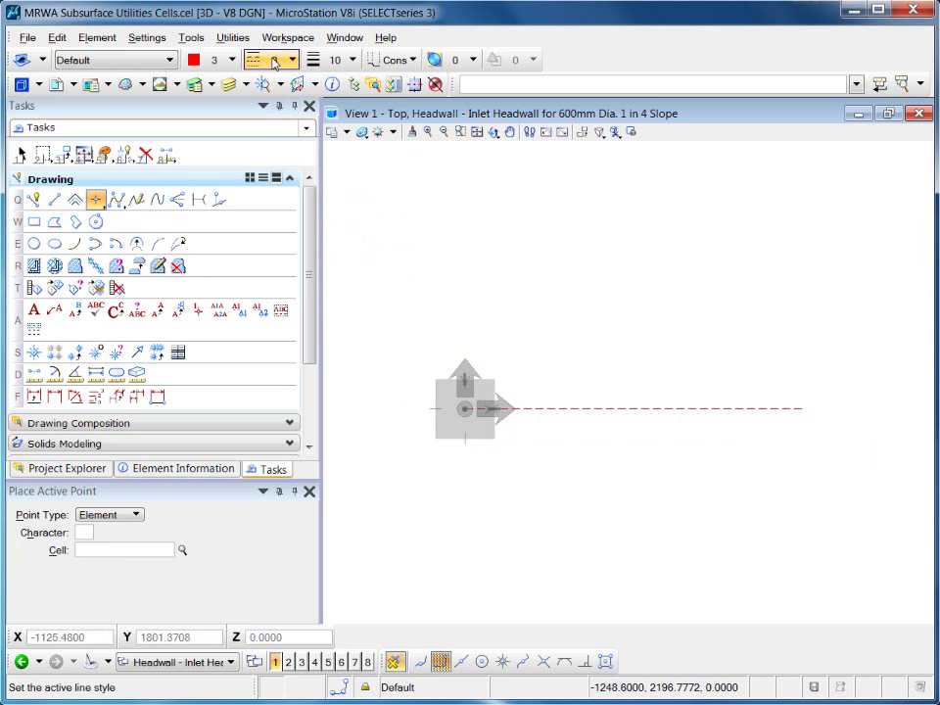
left_click(274, 62)
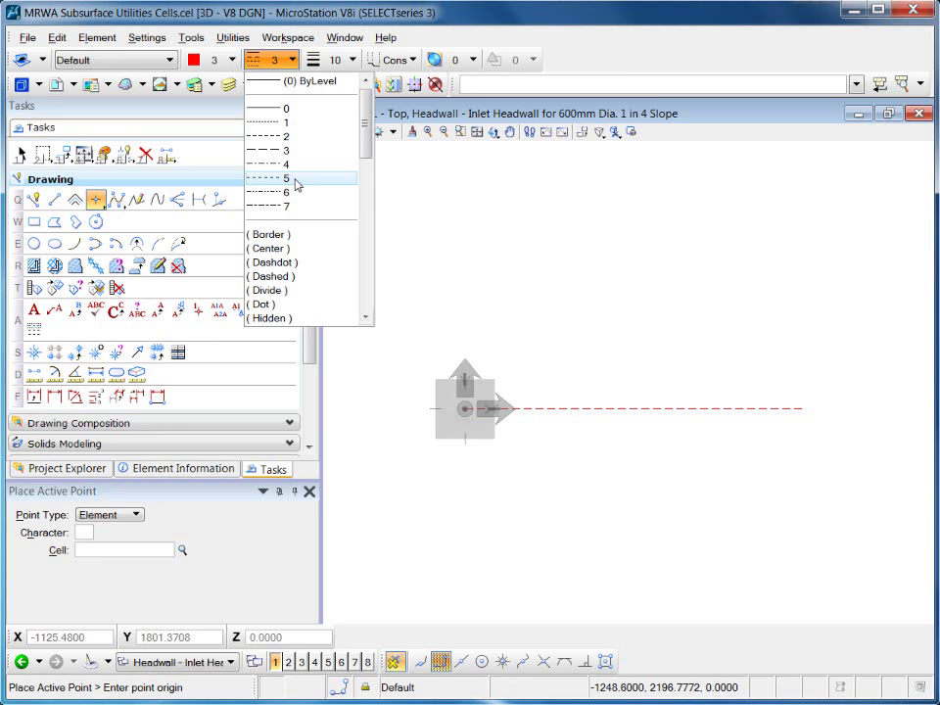
left_click(294, 178)
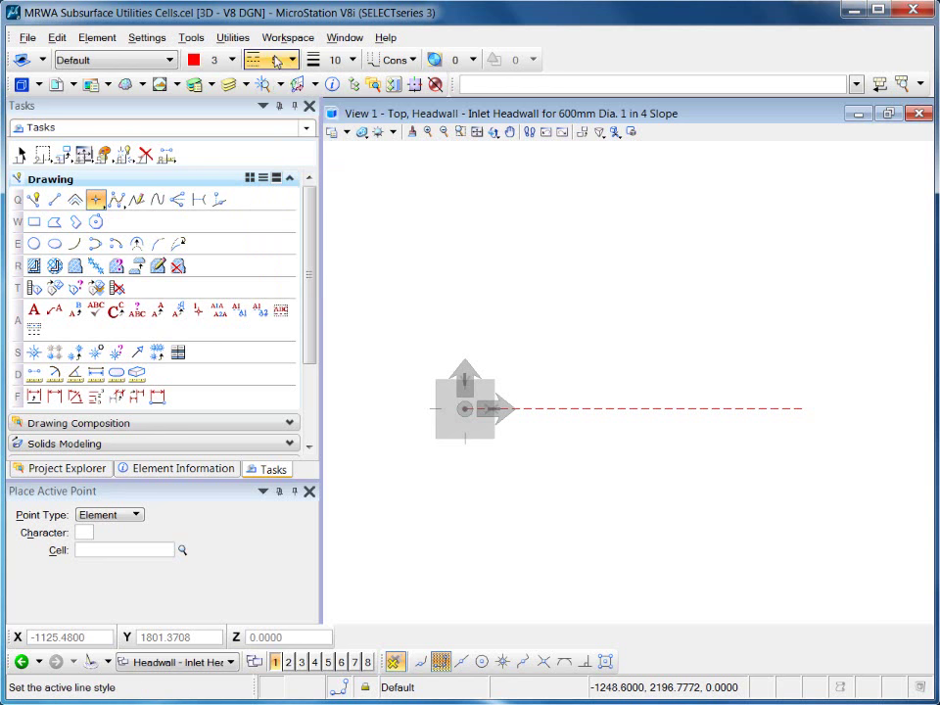
left_click(220, 60)
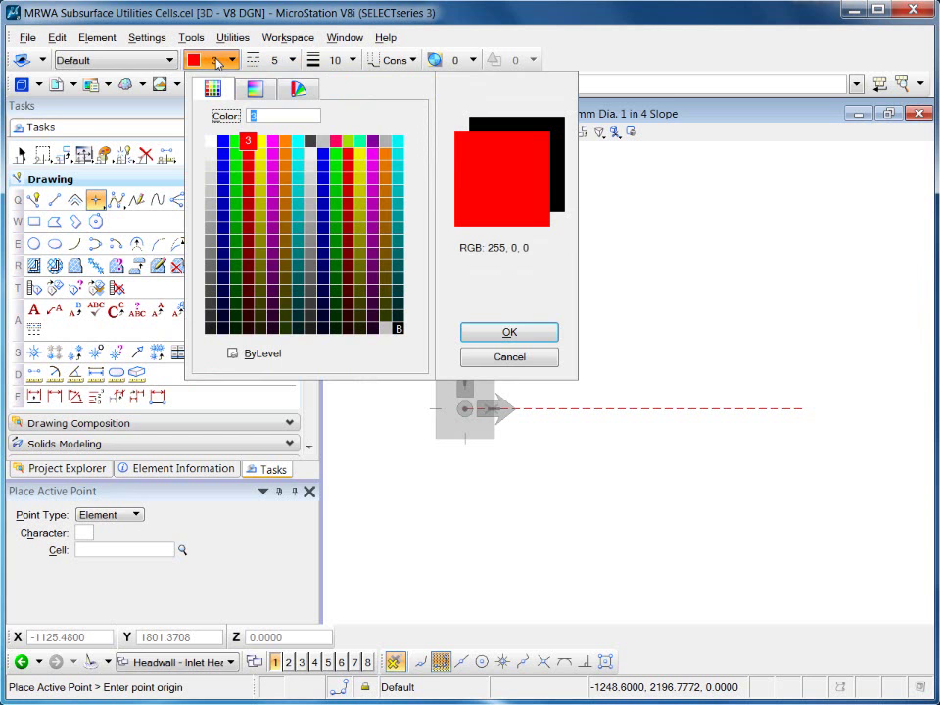
left_click(273, 142)
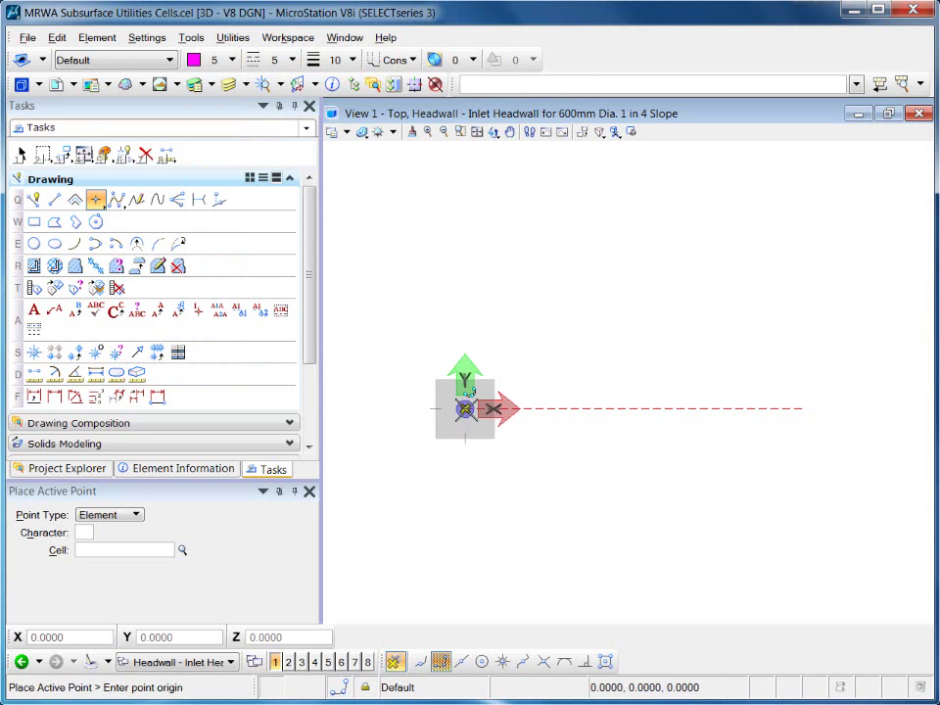
left_click(465, 408)
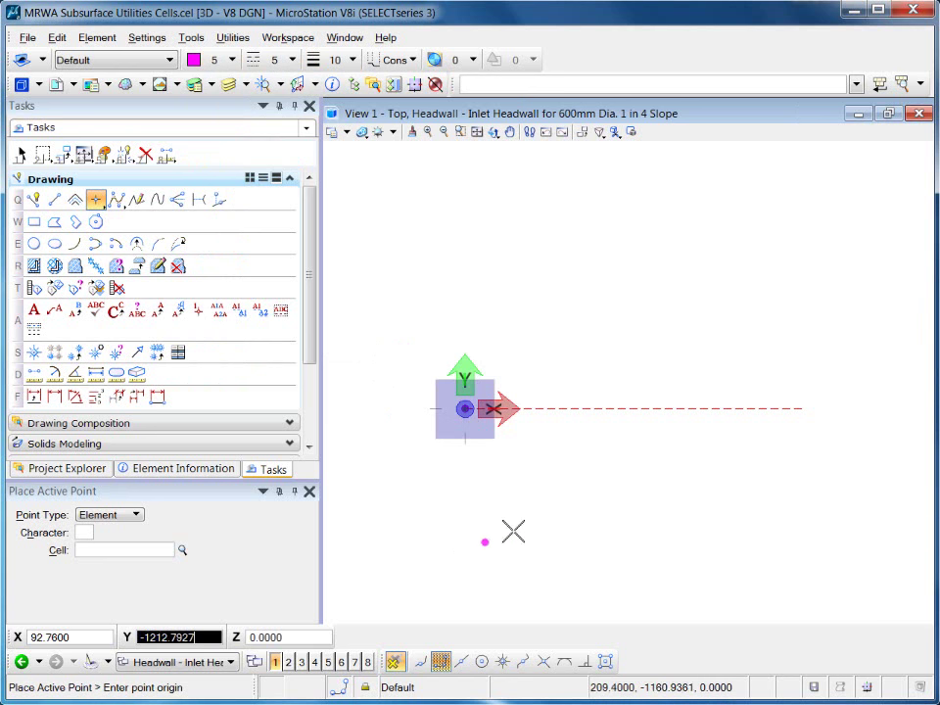
key("Escape")
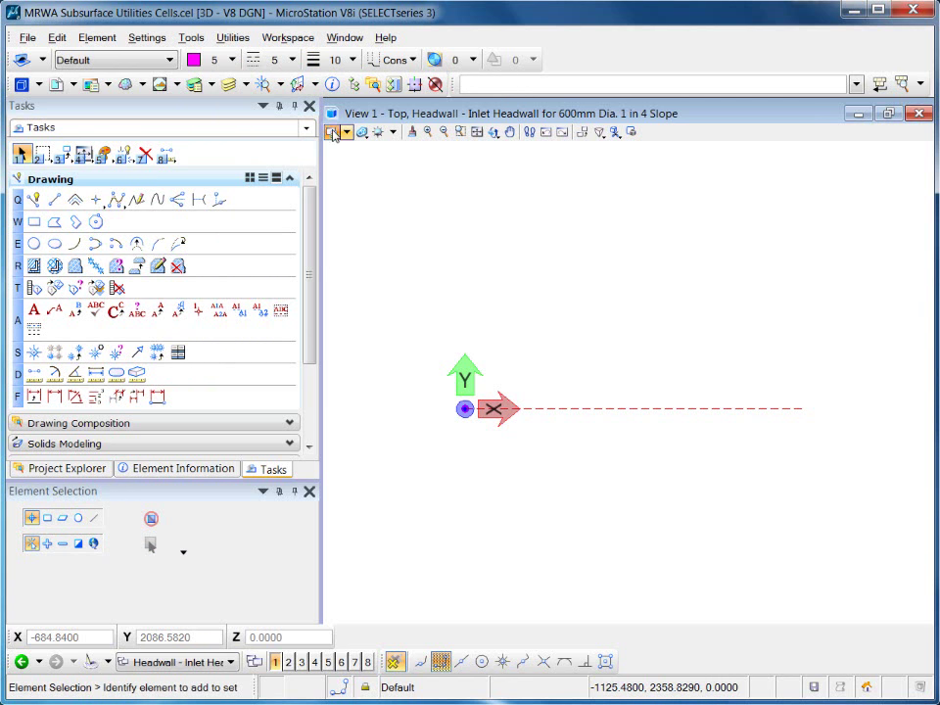
- Turn off the ACS Triad display in View 1 and close the view attributes
left_click(334, 132)
left_click(202, 168)
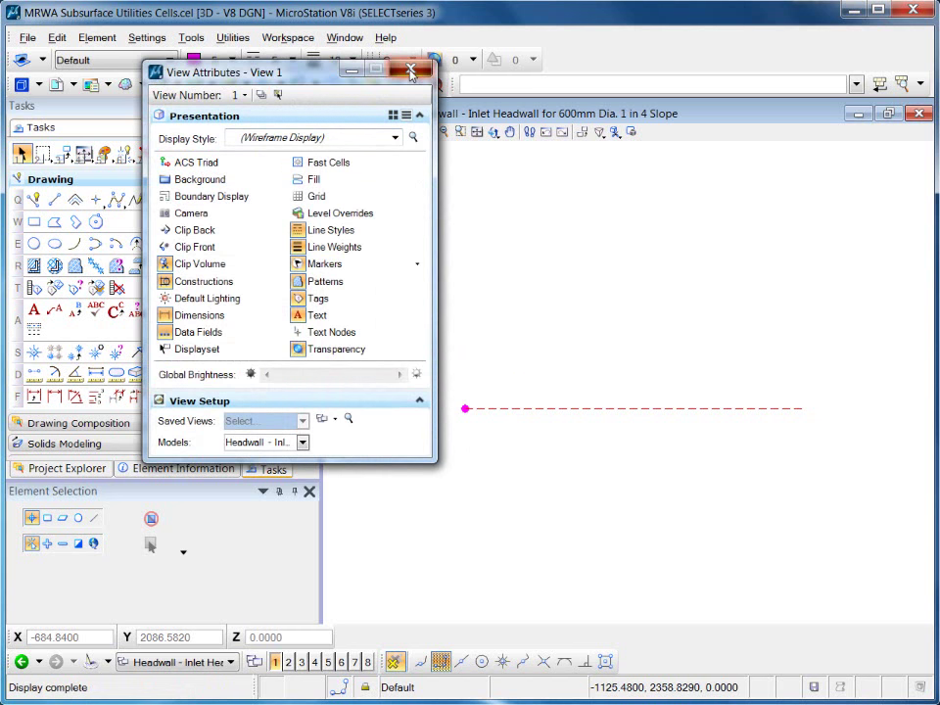
left_click(412, 68)
- Select the construction line and both origin points, check each one's color, line style, weight and class, and clear the selection
left_click_drag(523, 453, 415, 380)
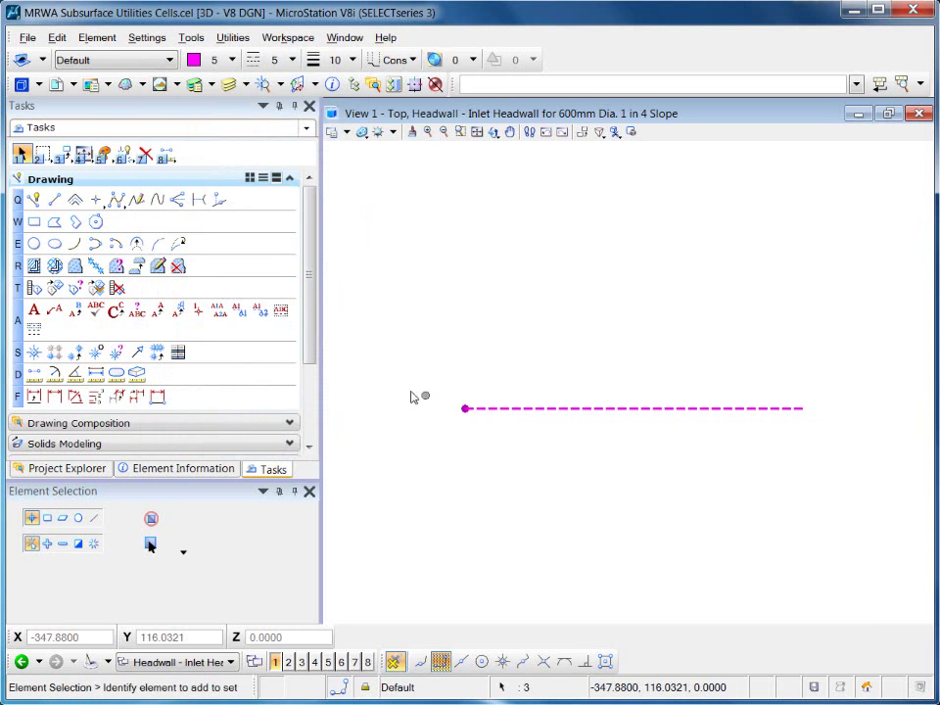
left_click(208, 470)
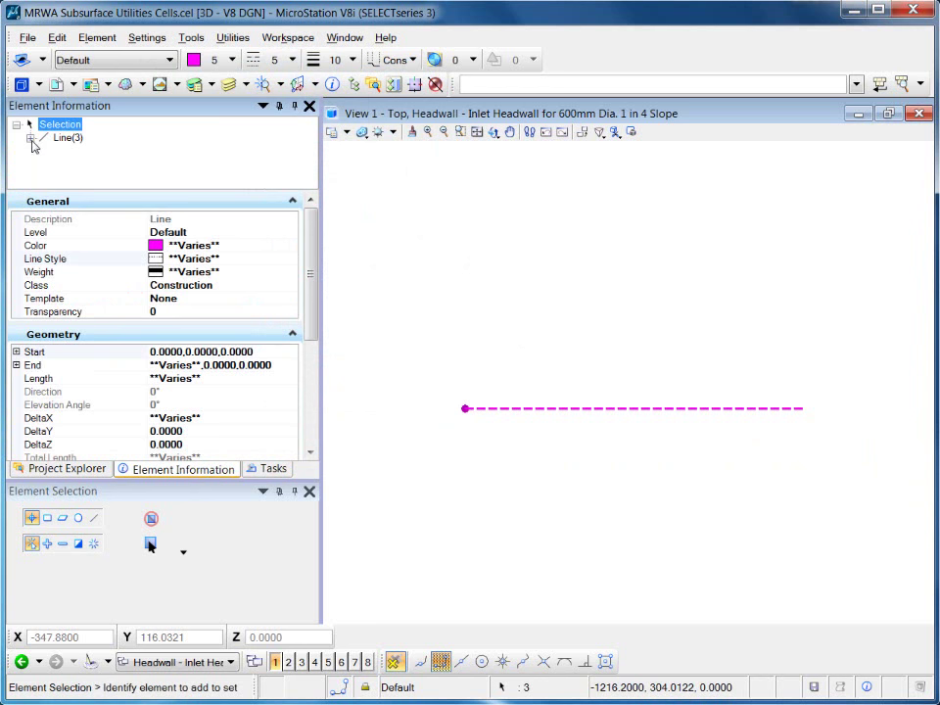
left_click(30, 138)
left_click(76, 151)
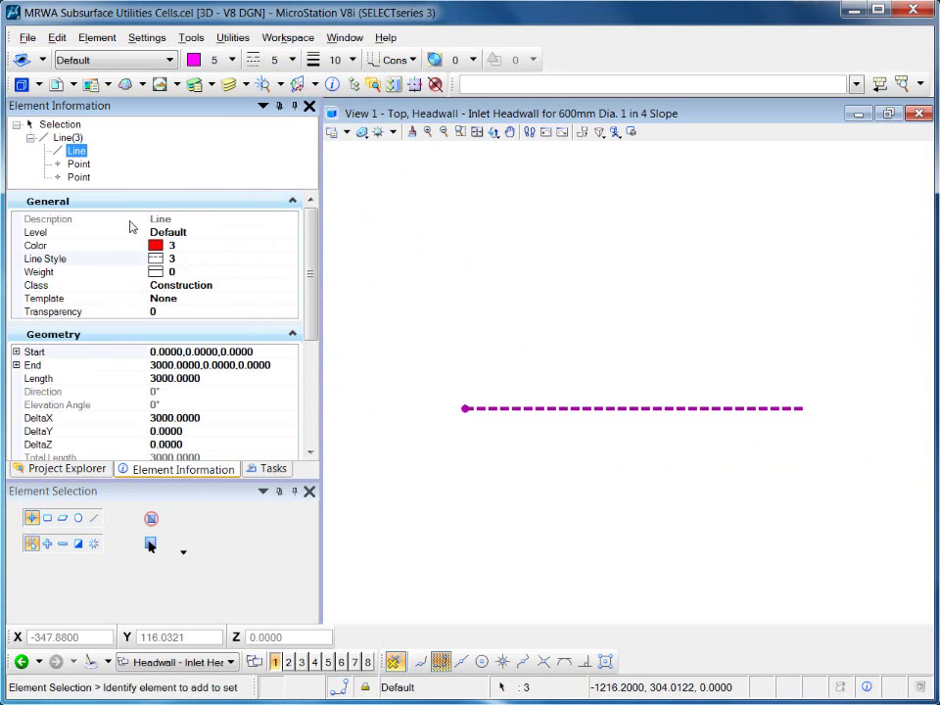
left_click(82, 164)
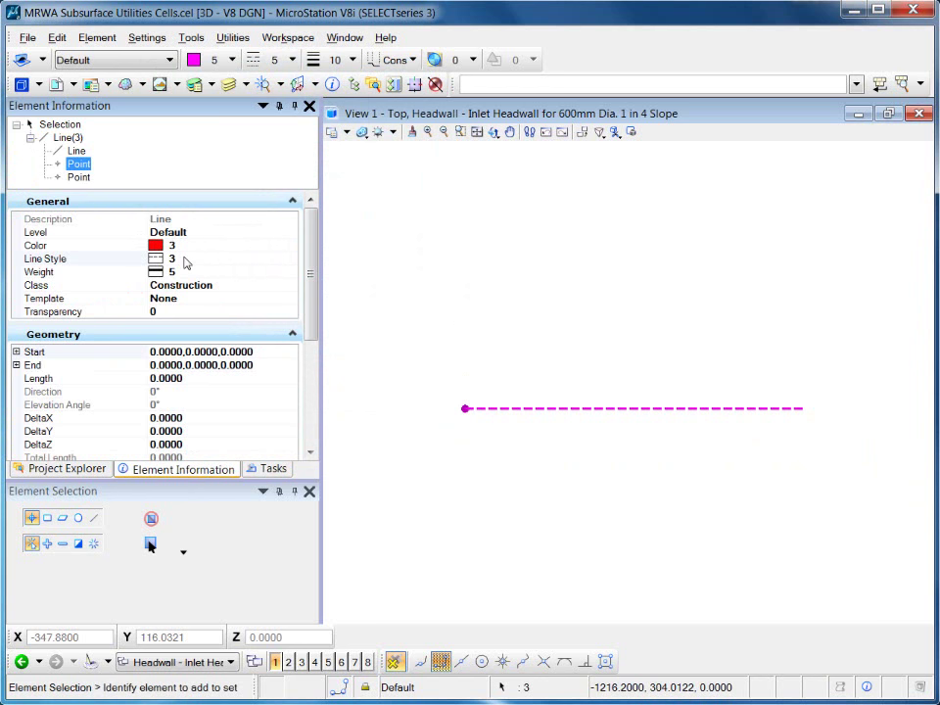
left_click(80, 177)
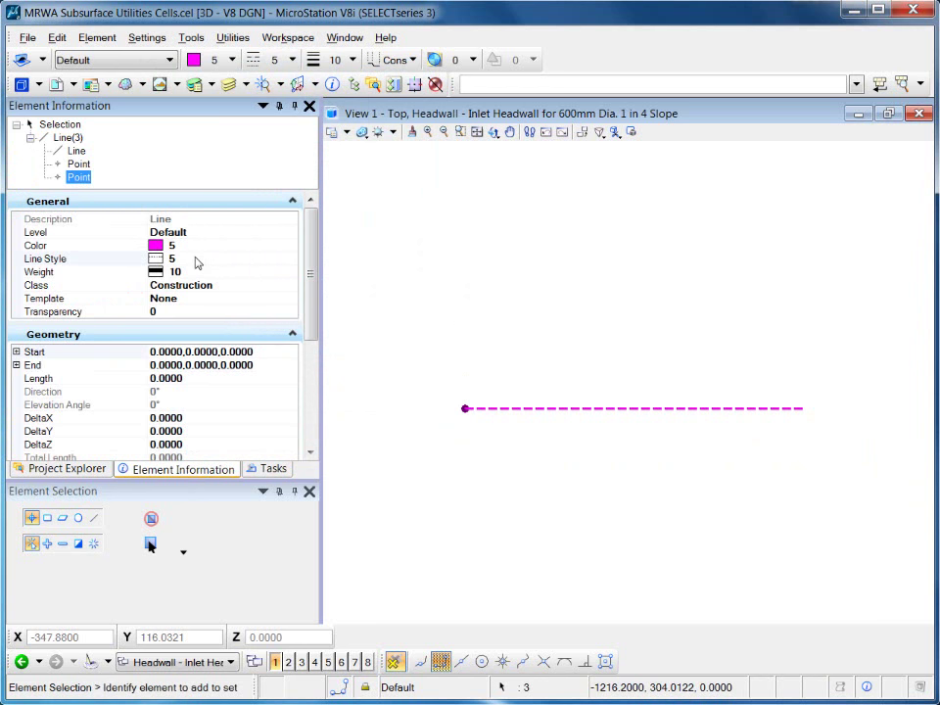
left_click(459, 334)
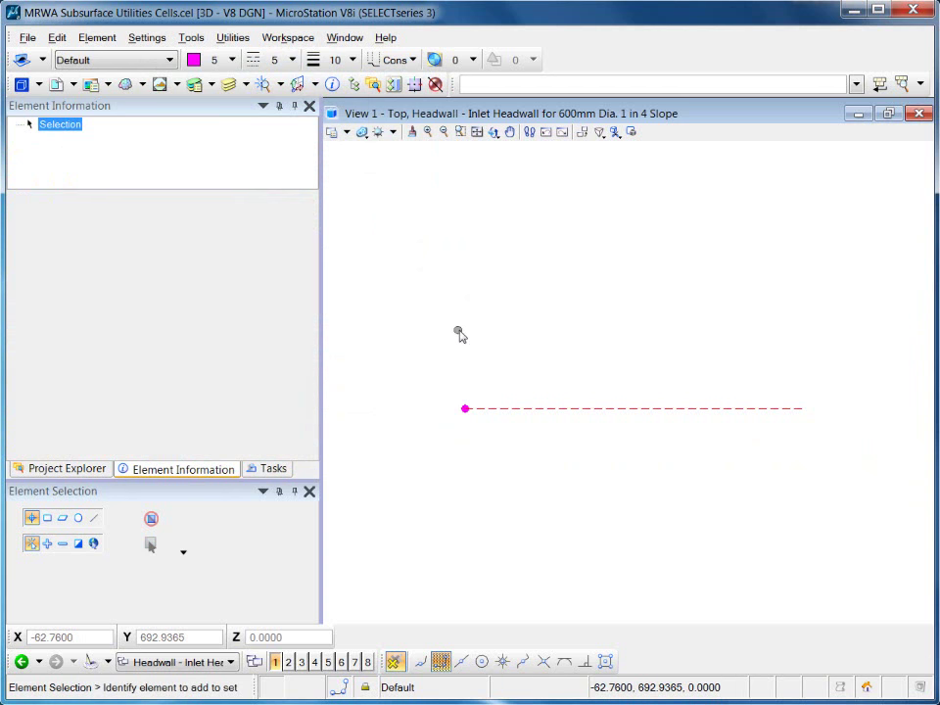
- Set the active element attributes to Primary class, line weight 0, line style 0 and gray color 128
left_click(493, 132)
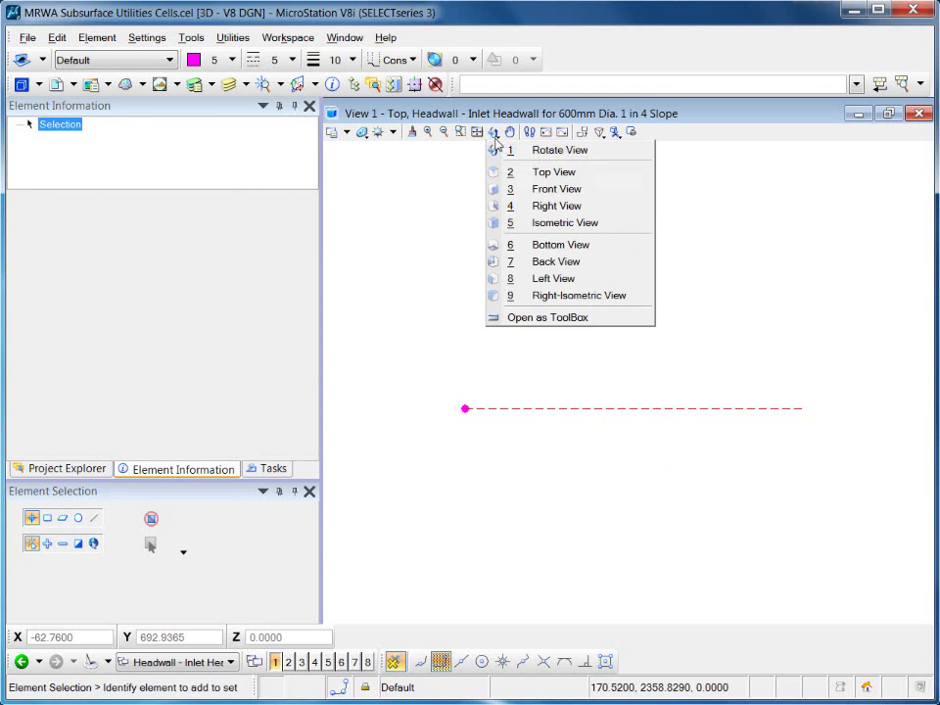
left_click(544, 296)
left_click(554, 323)
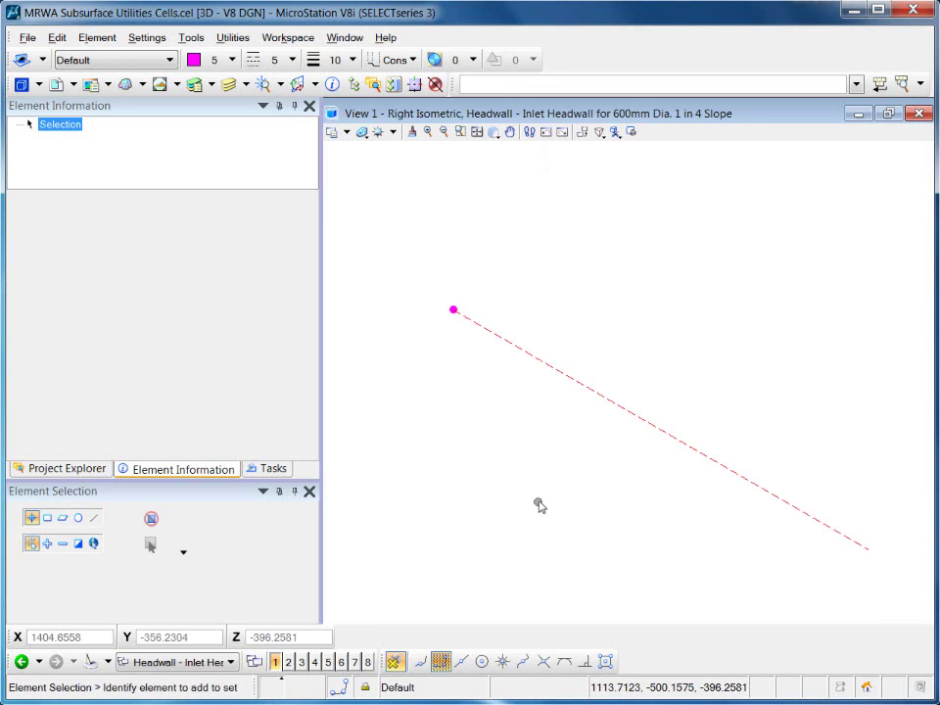
left_click(389, 62)
left_click(388, 82)
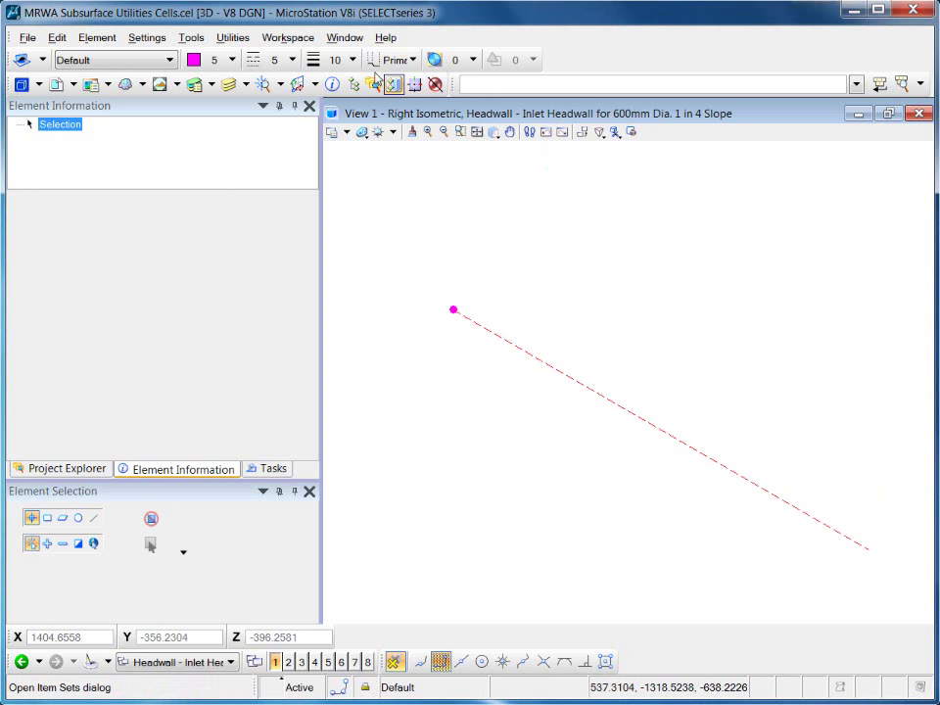
left_click(333, 59)
left_click(339, 109)
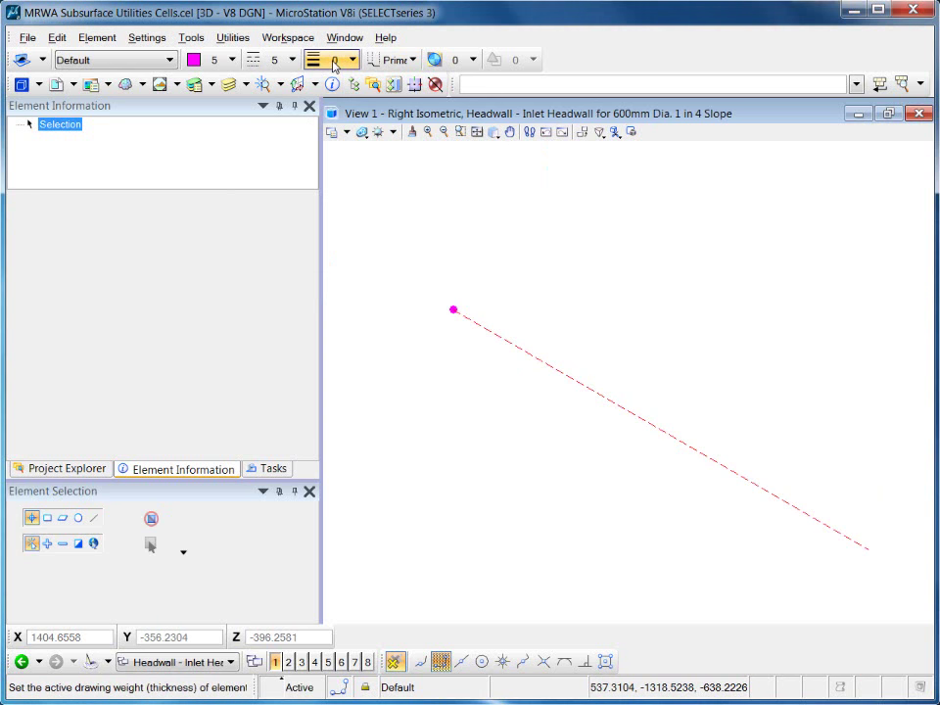
left_click(288, 61)
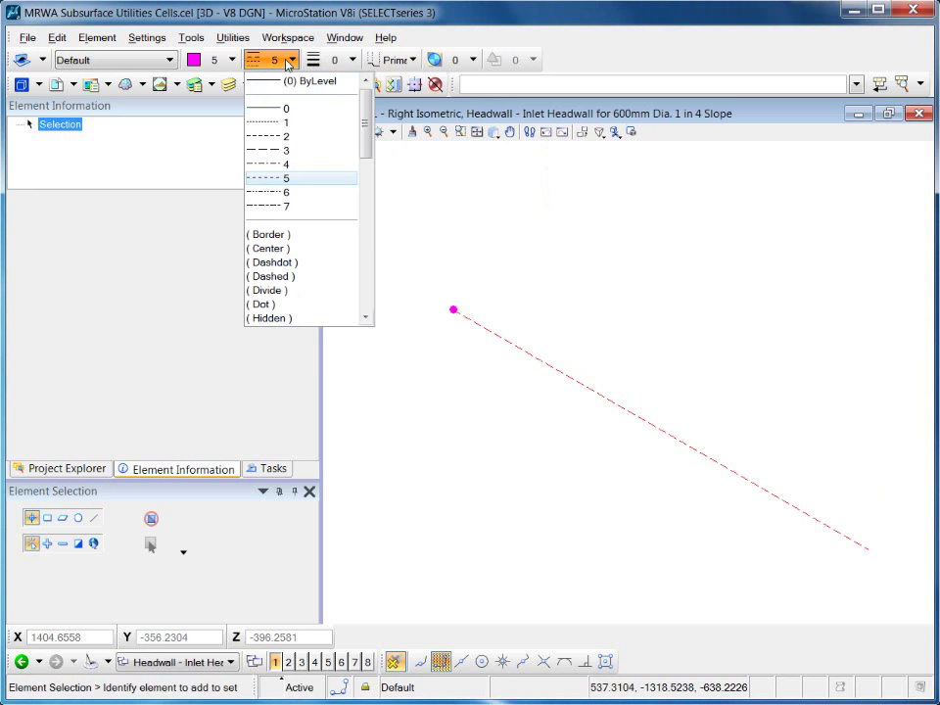
left_click(286, 108)
left_click(216, 60)
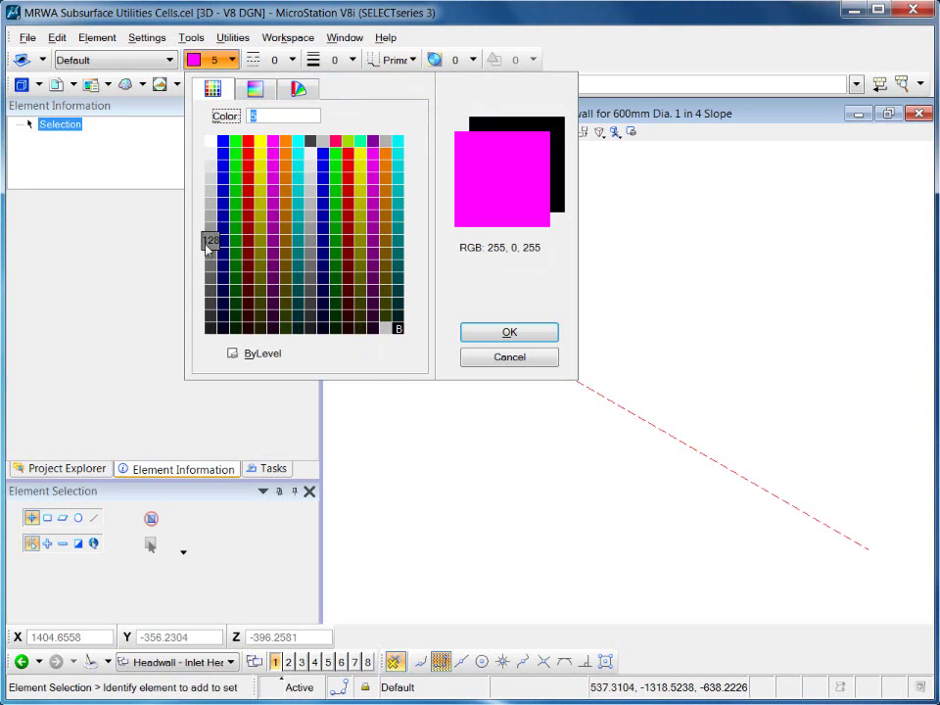
left_click(212, 242)
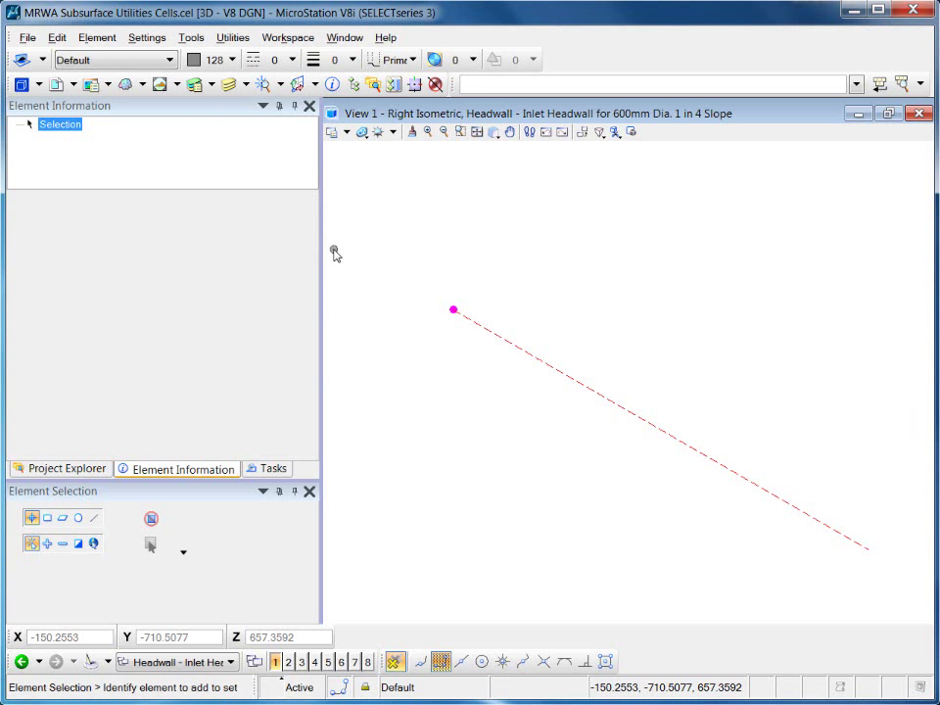
- Place a line starting at the origin point on the top drawing plane with length 2440 and angle 0°
left_click(267, 467)
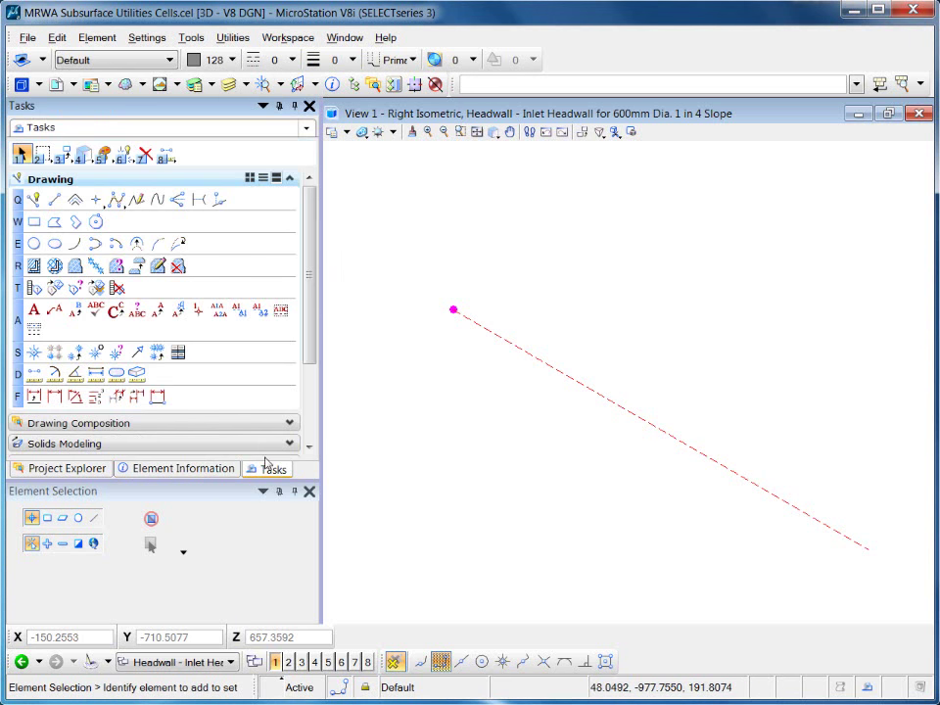
left_click(55, 200)
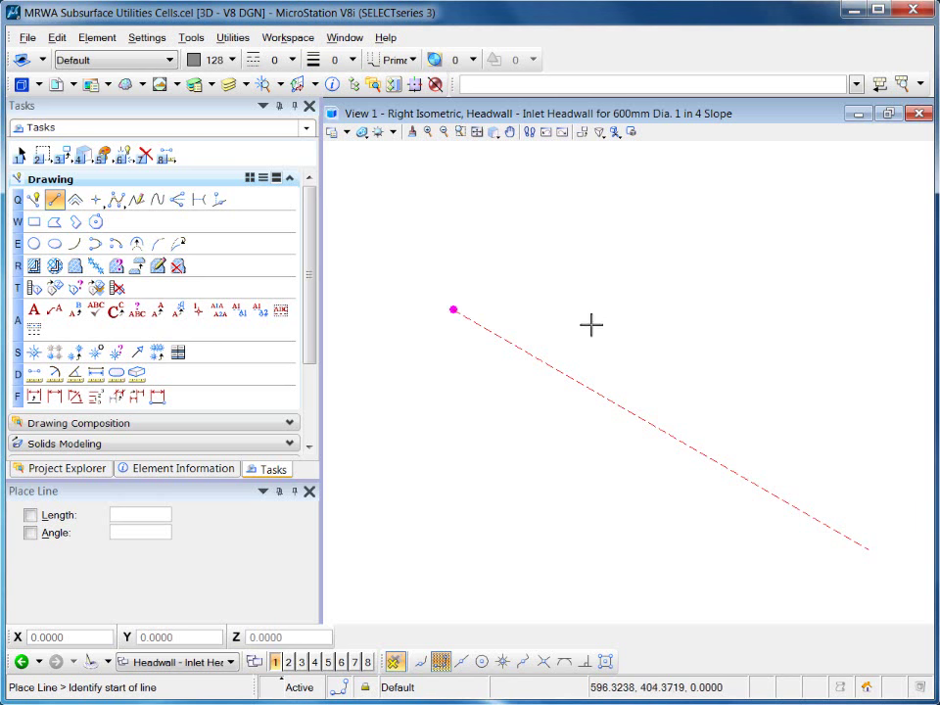
left_click(454, 309)
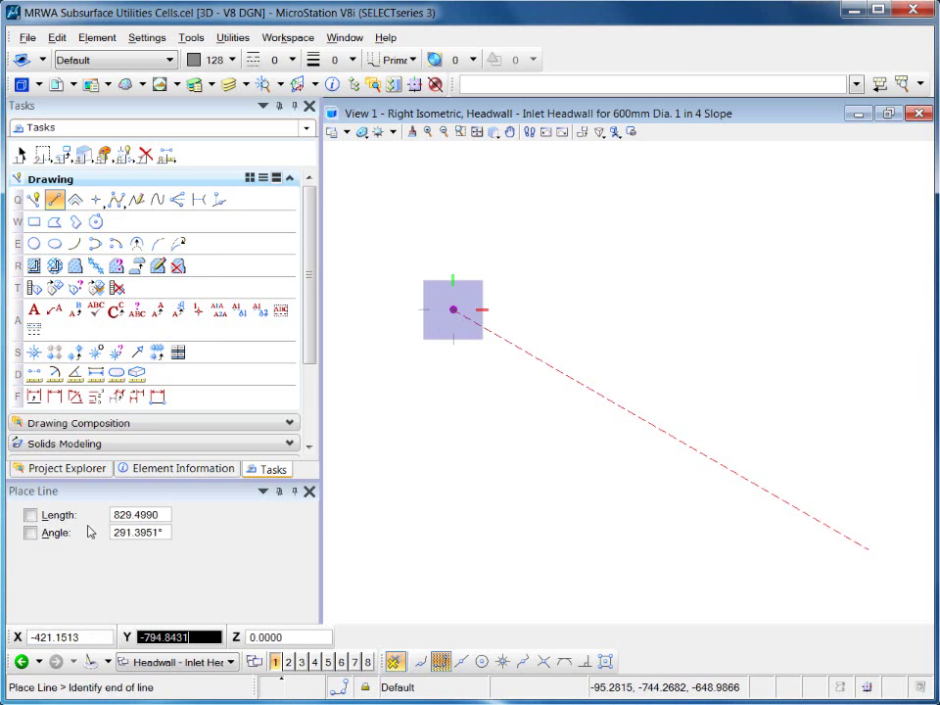
left_click(152, 517)
type("2440")
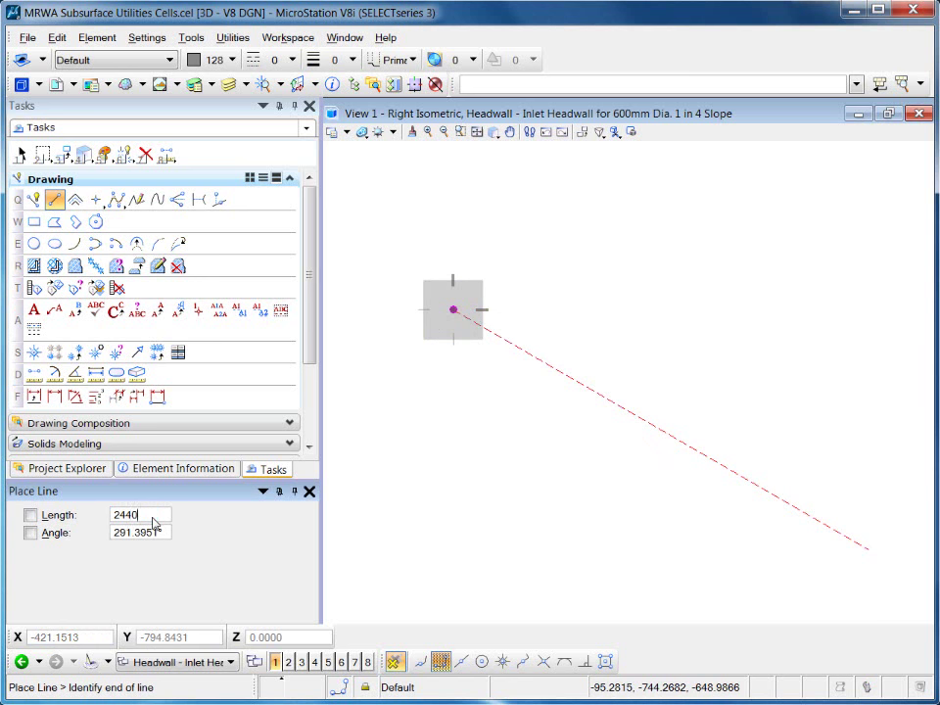
key("Return")
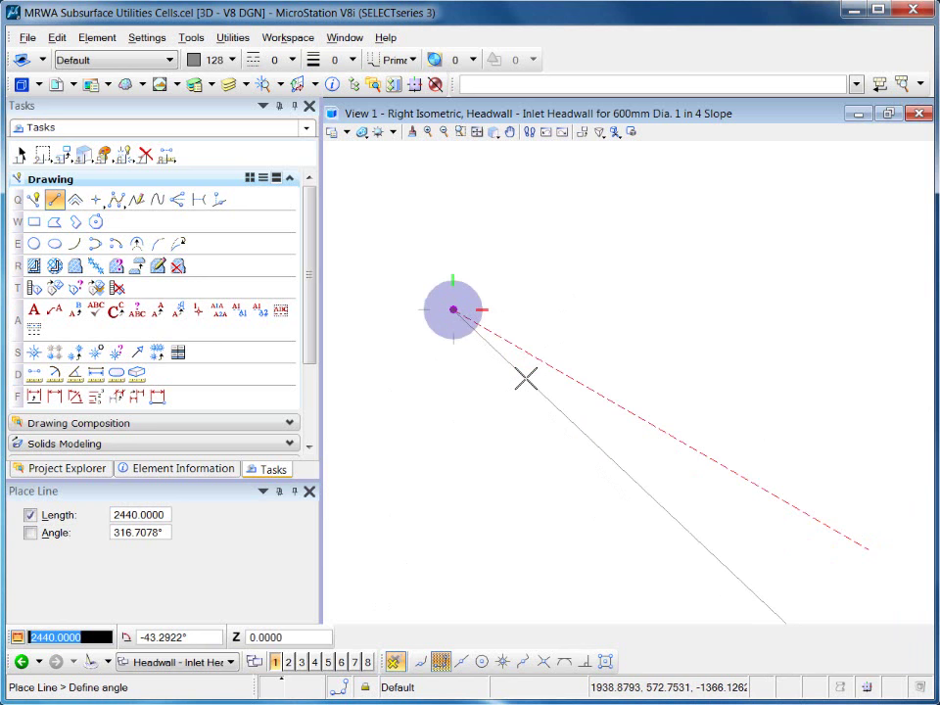
key("space")
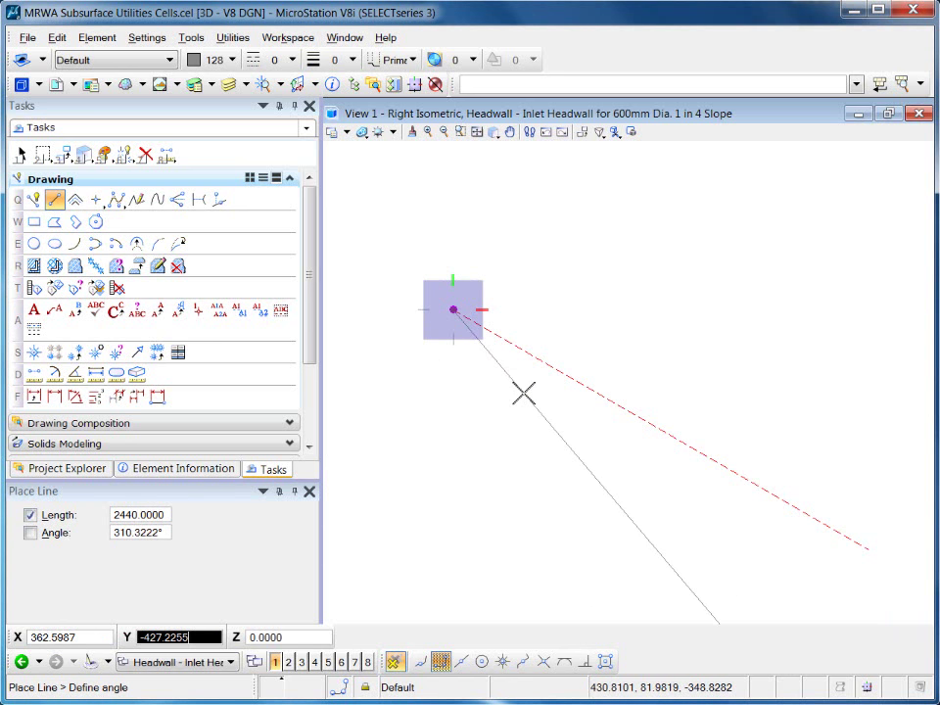
key("t")
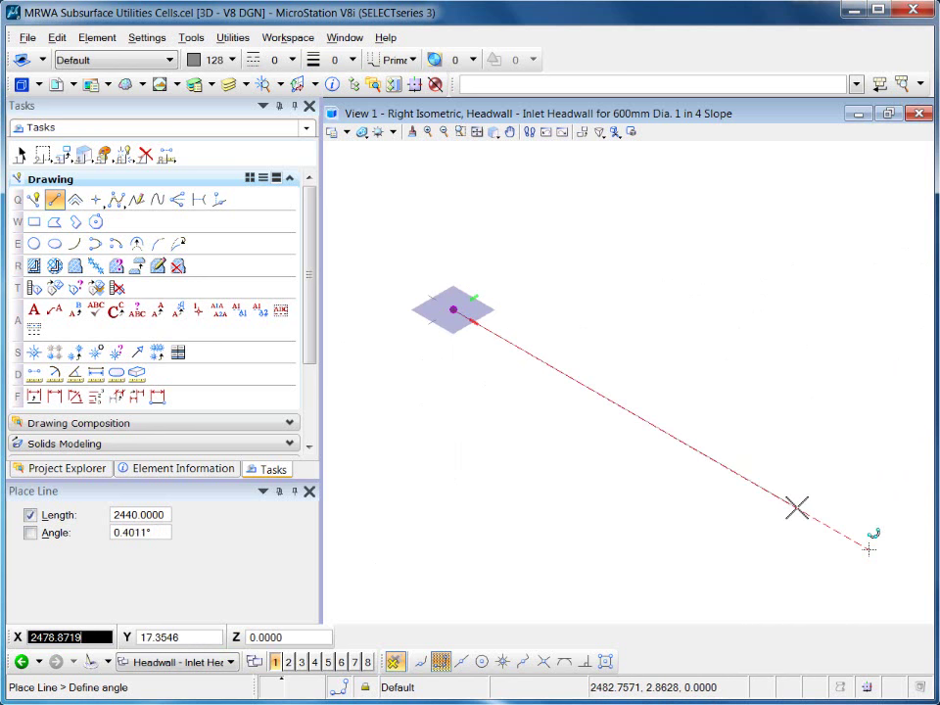
double_click(164, 536)
type("0")
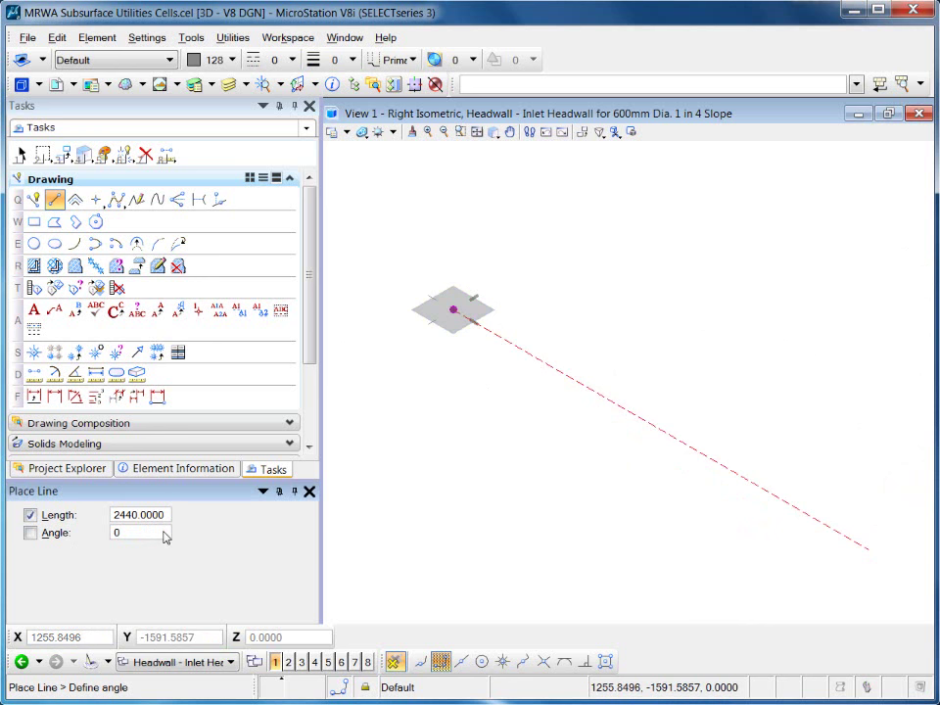
key("Return")
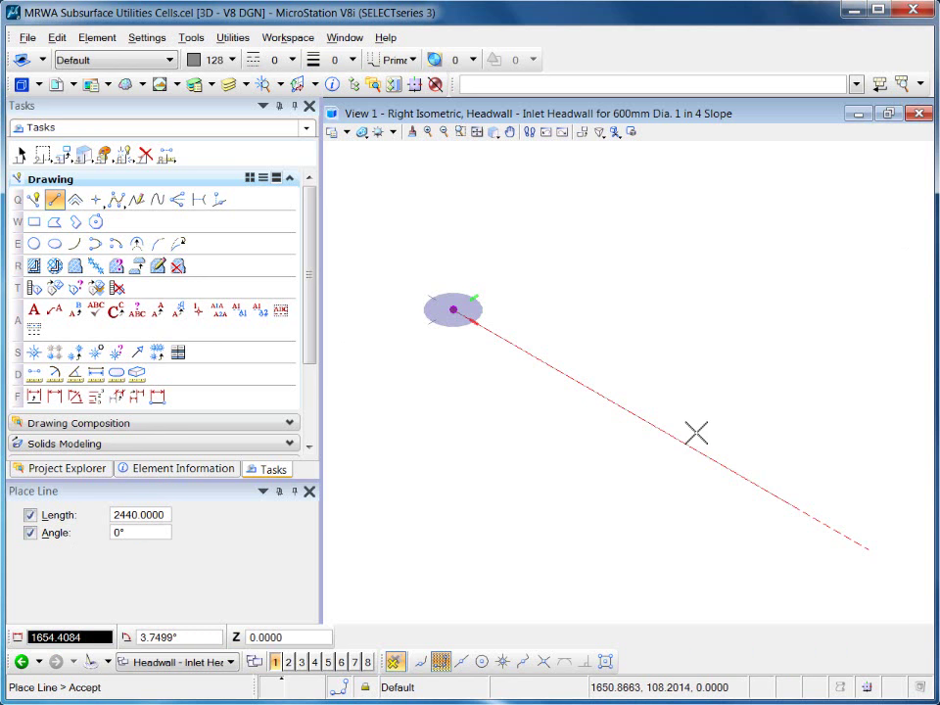
left_click(696, 433)
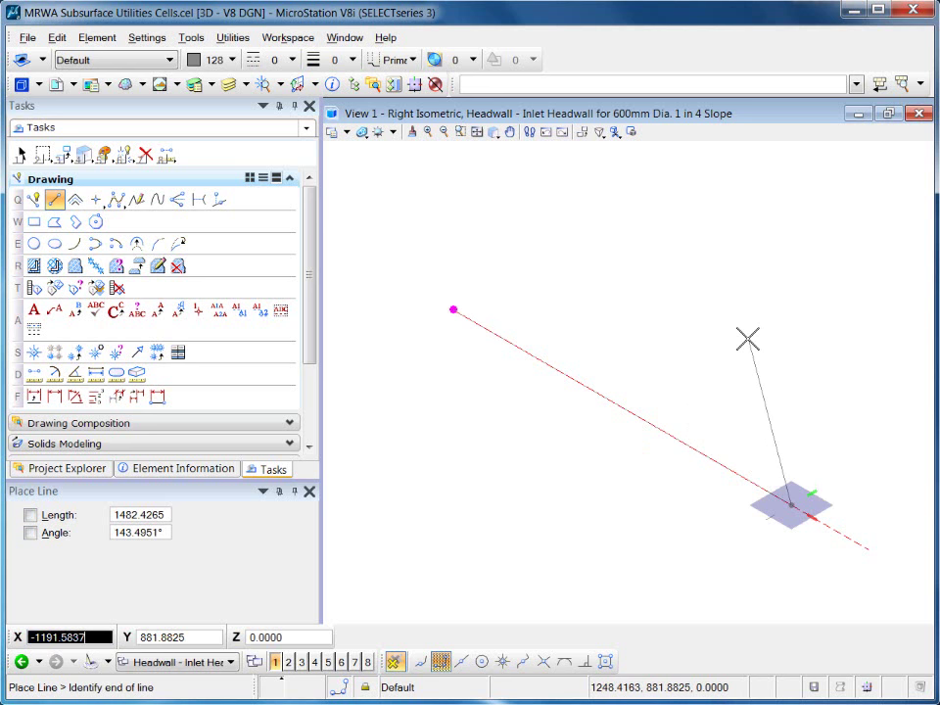
right_click(680, 251)
- Select the new gray line from the origin, check its general properties and length, and clear the selection
left_click(20, 154)
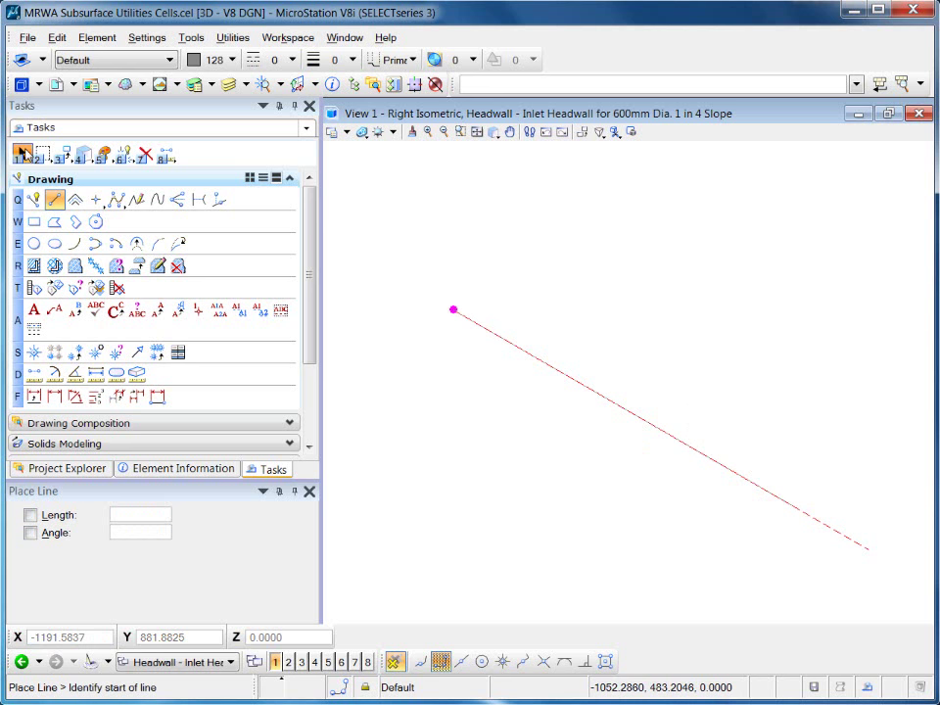
left_click(568, 380)
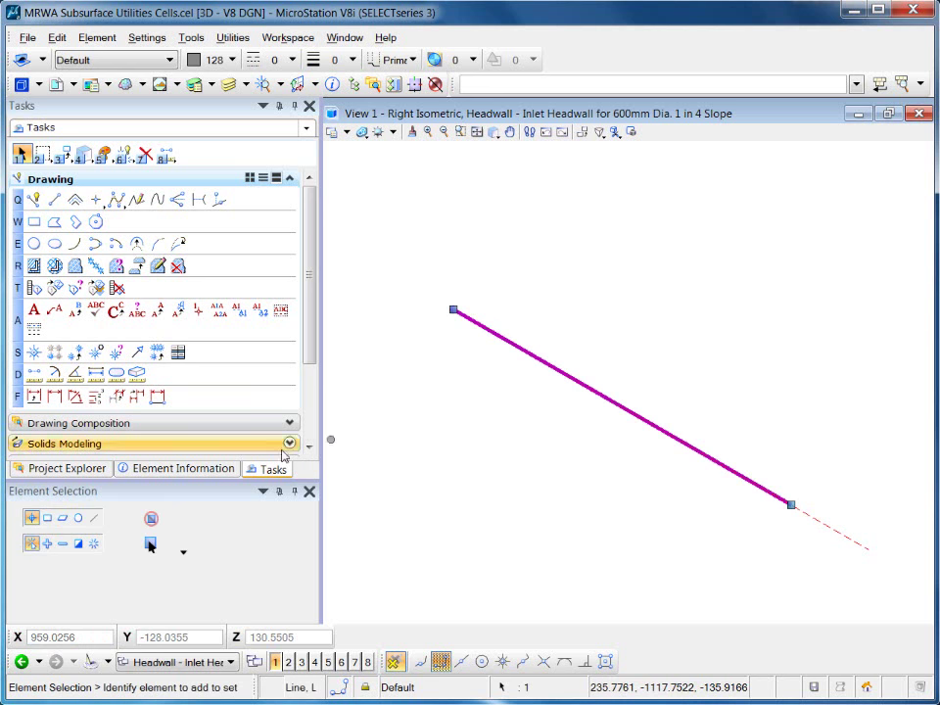
left_click(207, 472)
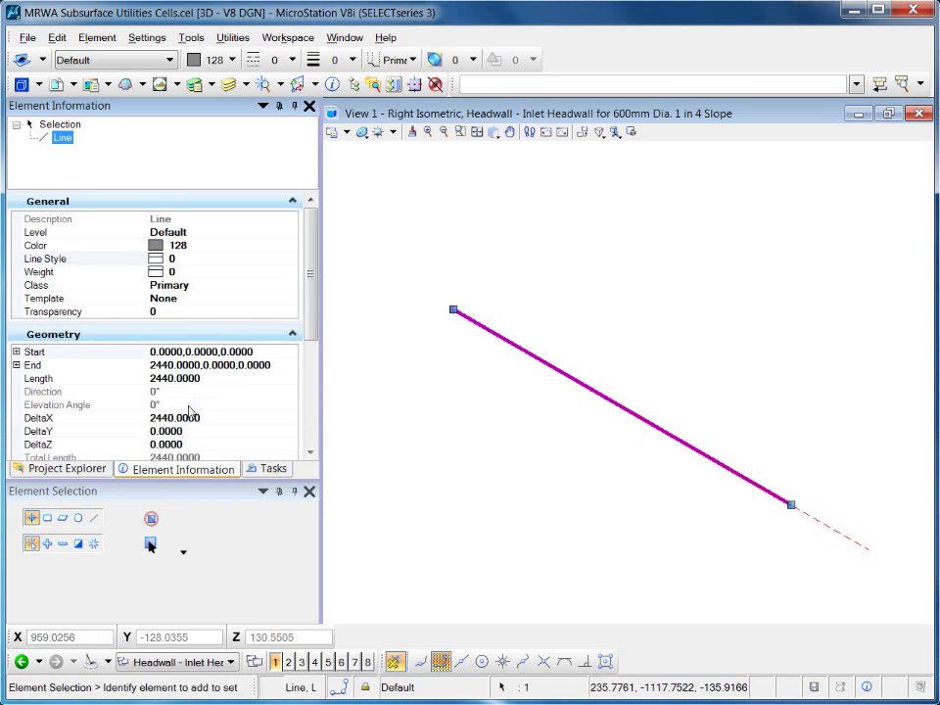
left_click(212, 379)
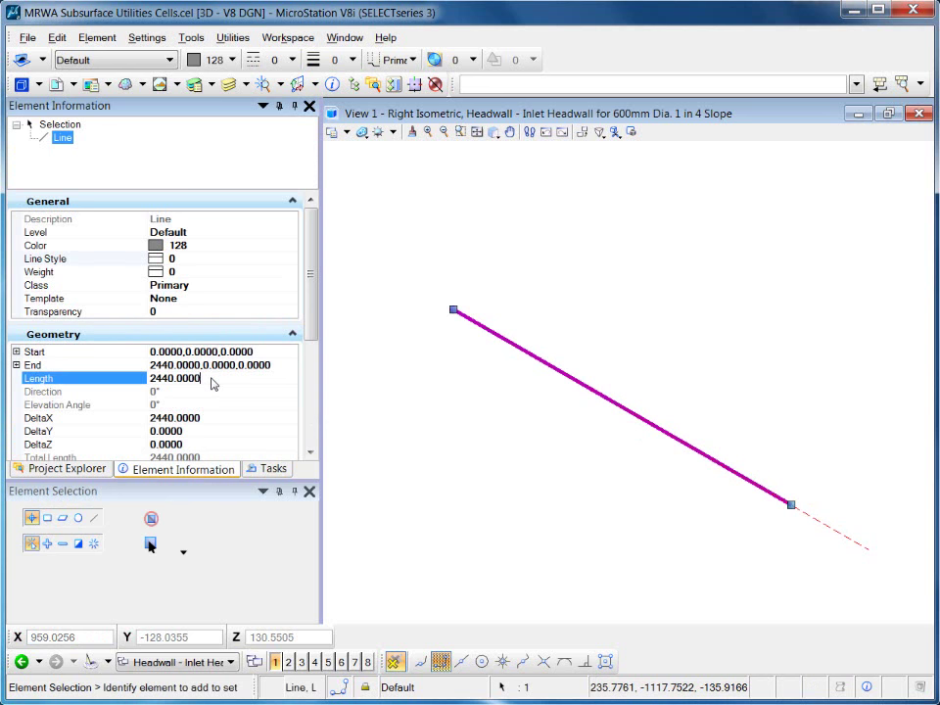
left_click(266, 469)
left_click(460, 440)
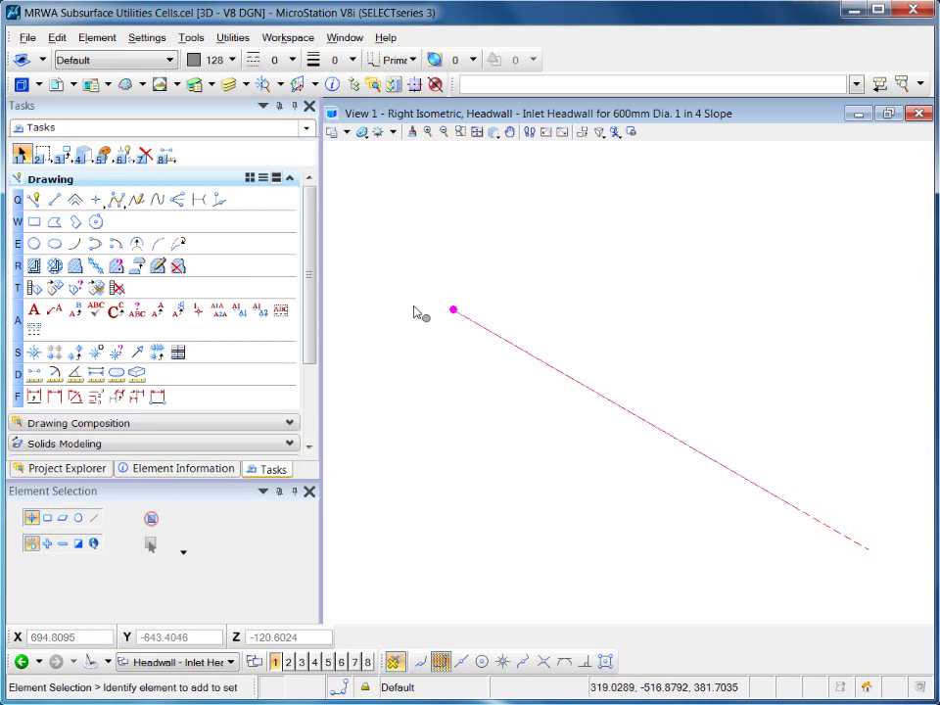
- Place a line centered on the origin along the Y axis, starting at a Y offset of 1548/2 and running 1548 in the negative direction
left_click(53, 202)
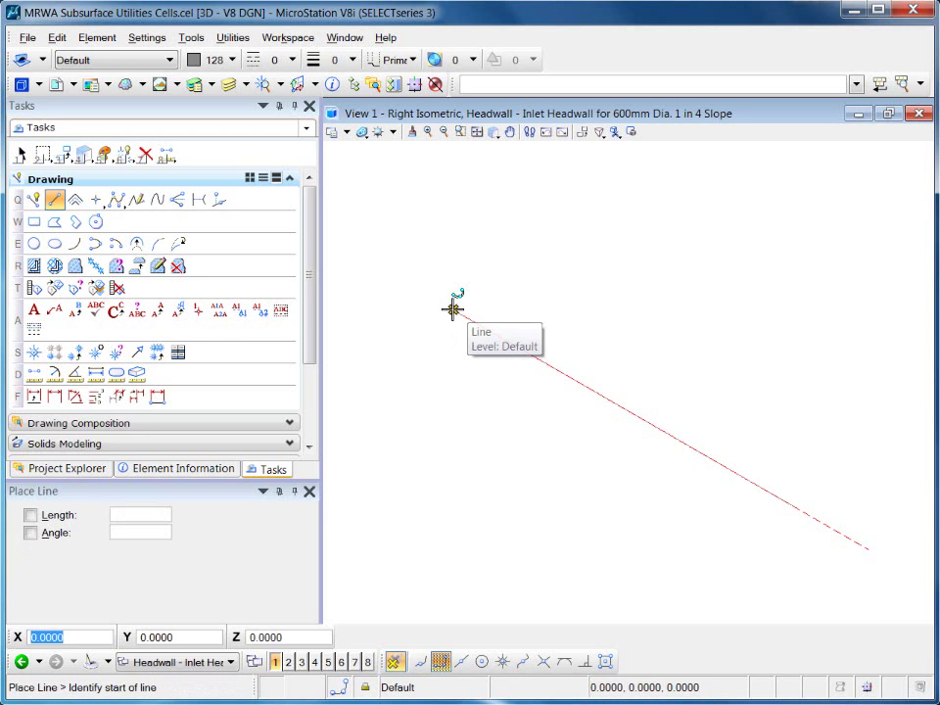
key("o")
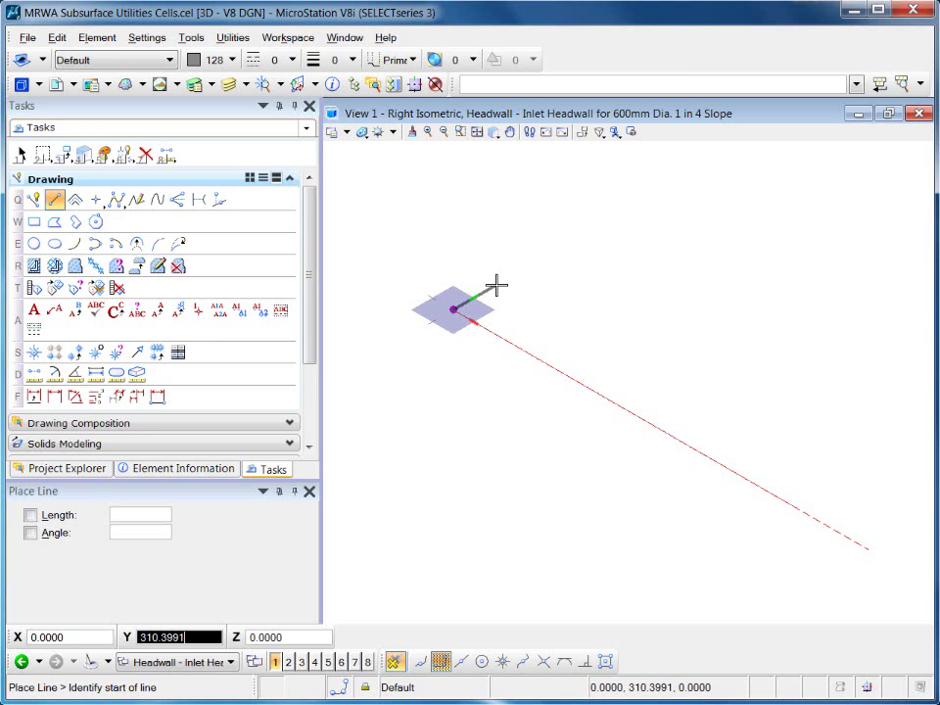
type("154")
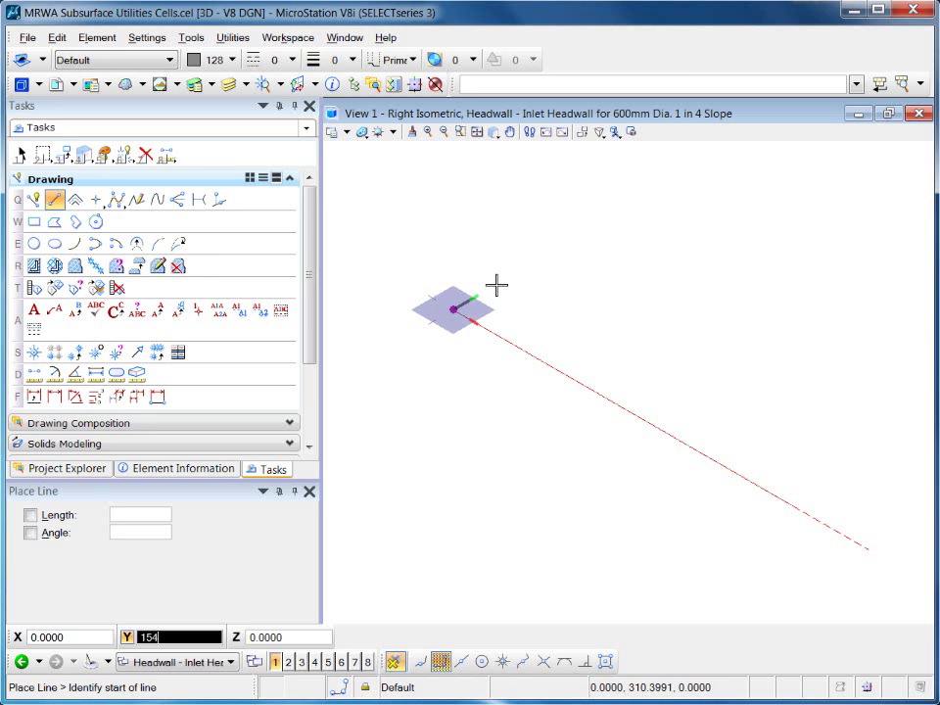
type("8")
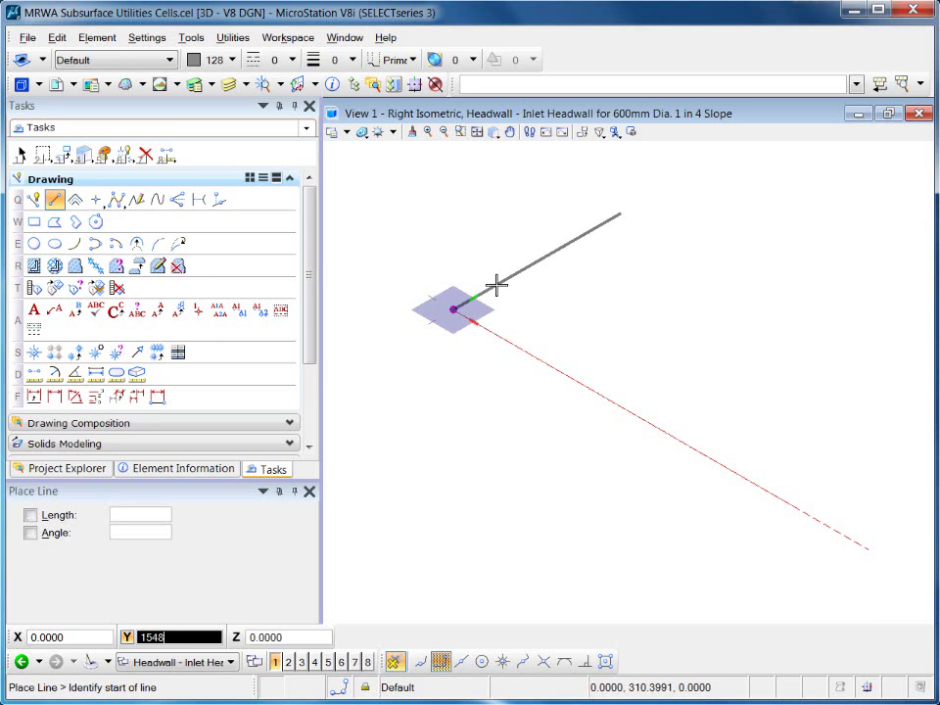
type("/")
type("2")
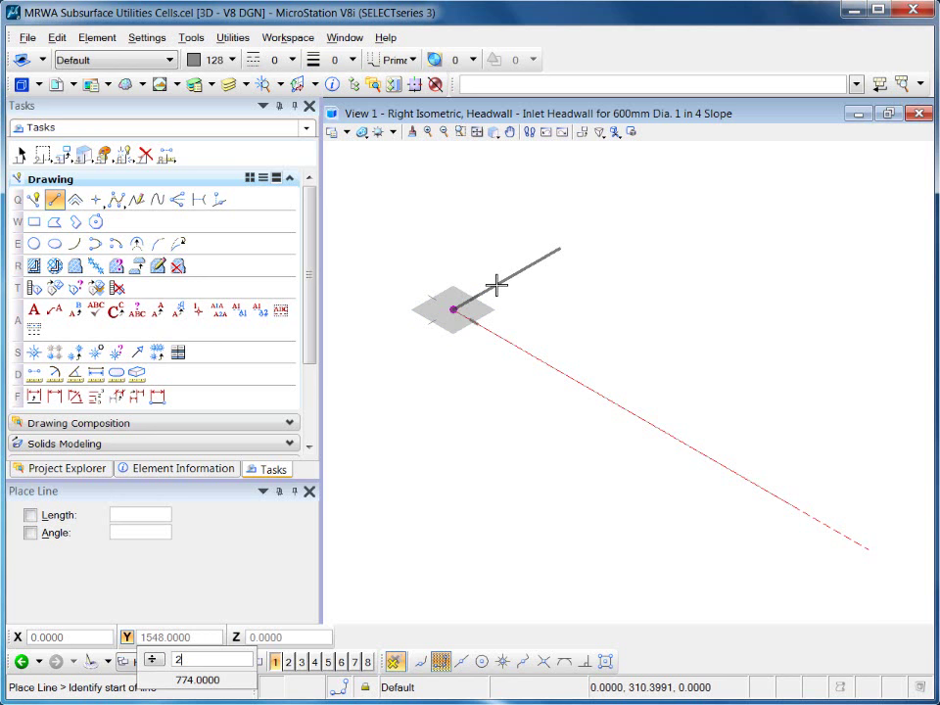
key("Return")
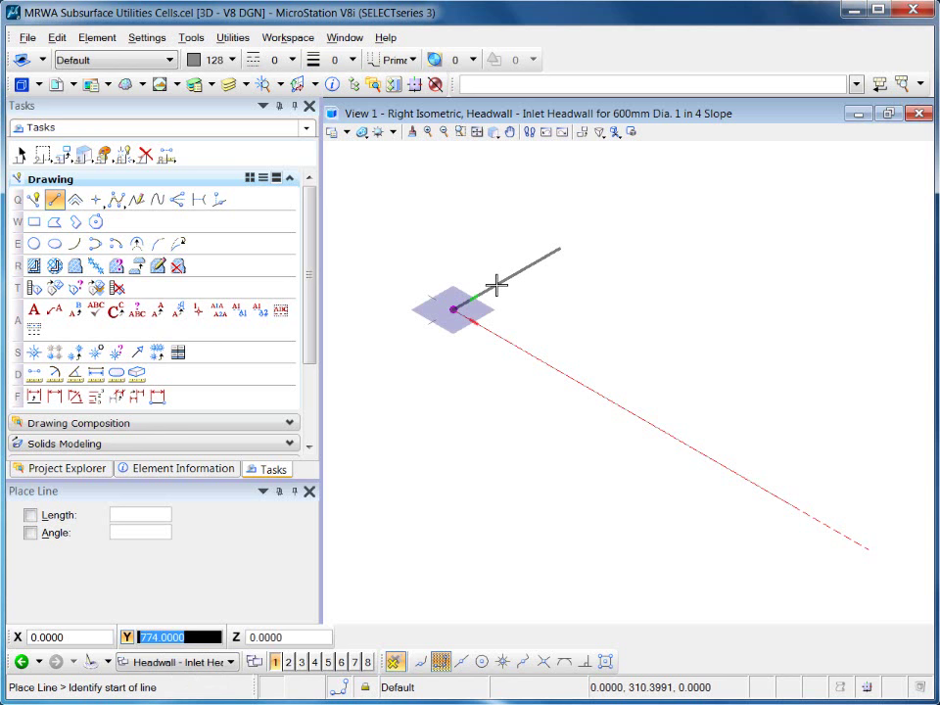
left_click(499, 281)
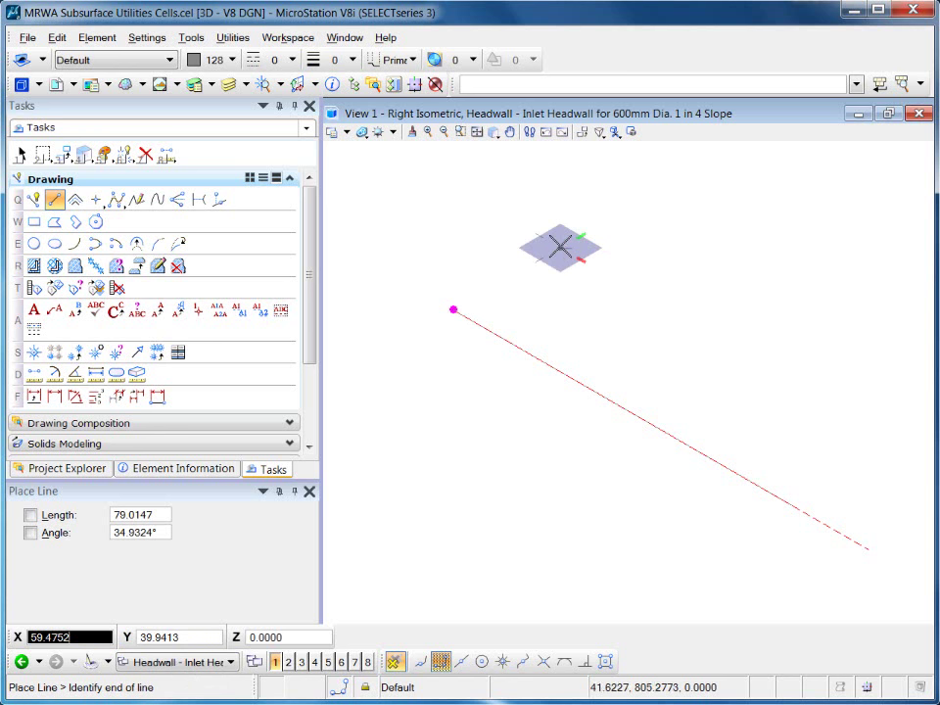
type("-774")
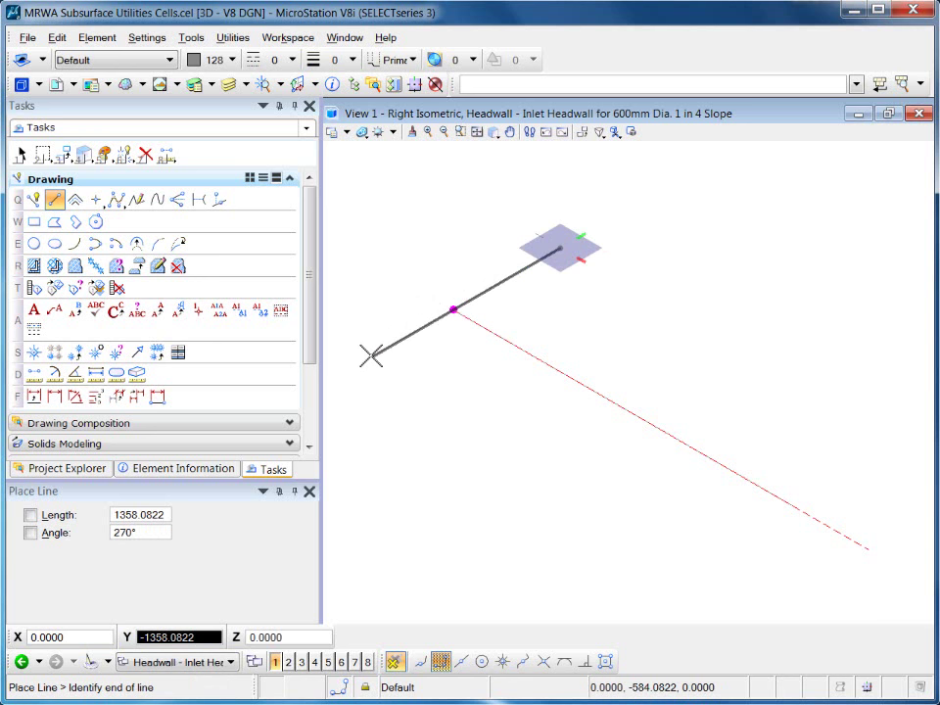
type("1548")
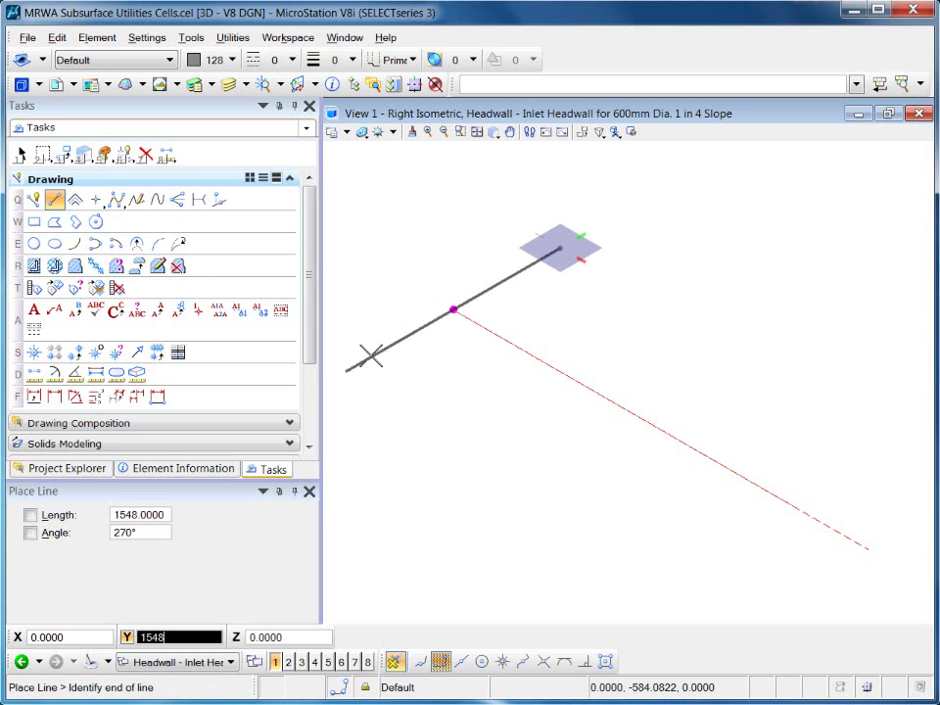
left_click(372, 357)
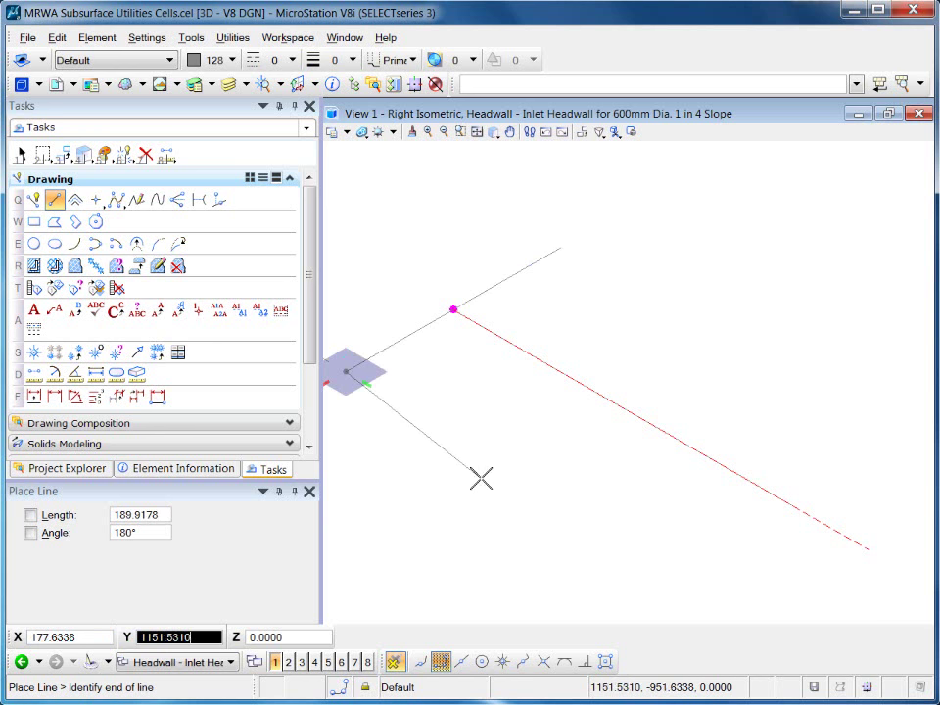
right_click(481, 478)
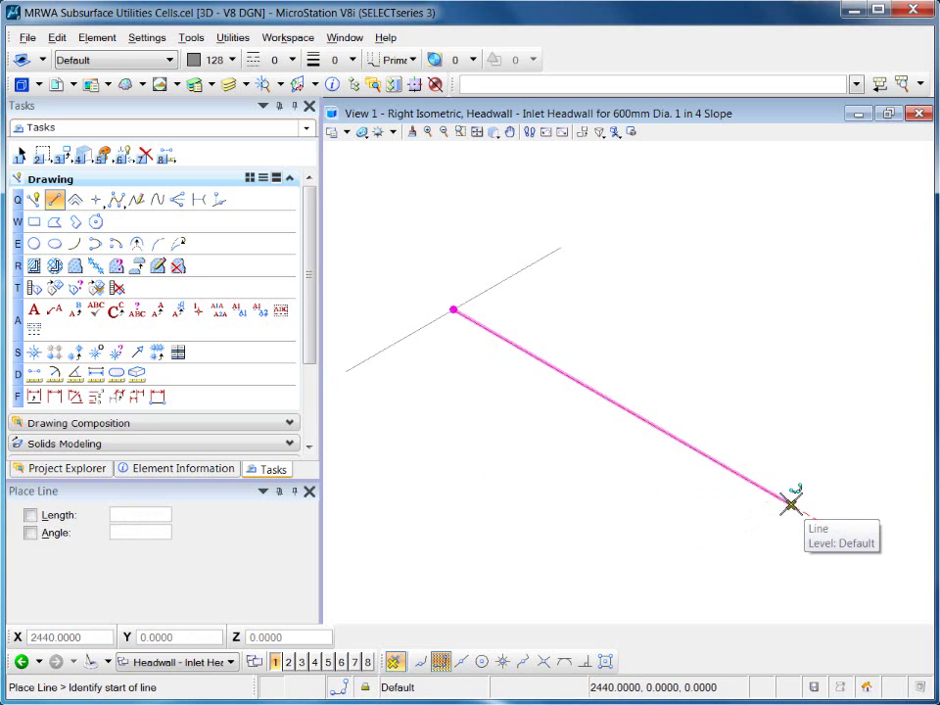
- Place a line centered on the far end of the 2440 line, starting at a Y offset of 3988/2 and running 3988 in negative Y
key("Tab")
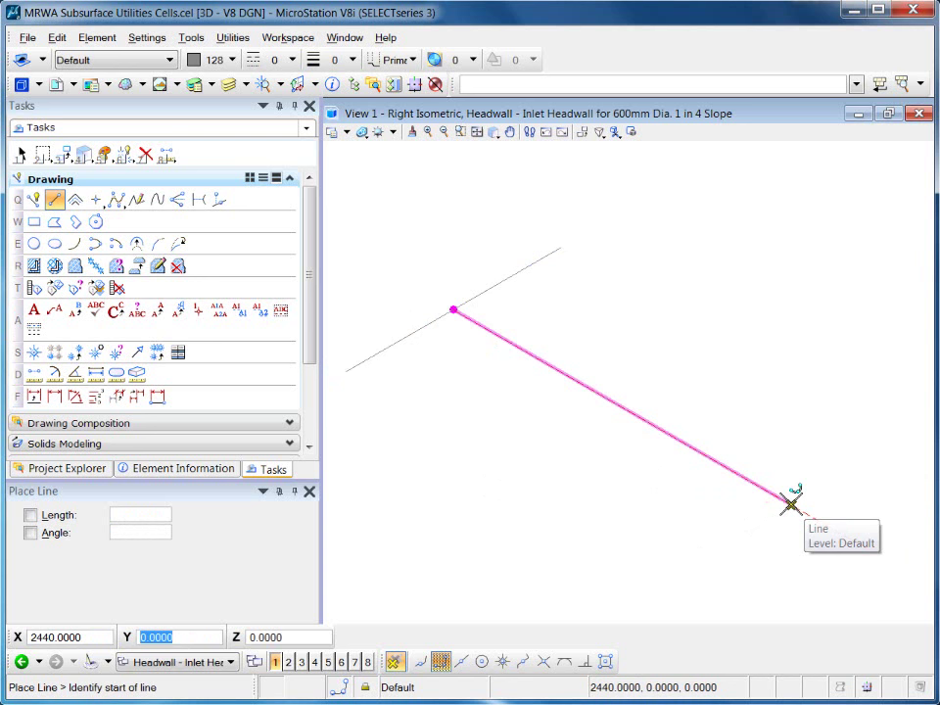
key("o")
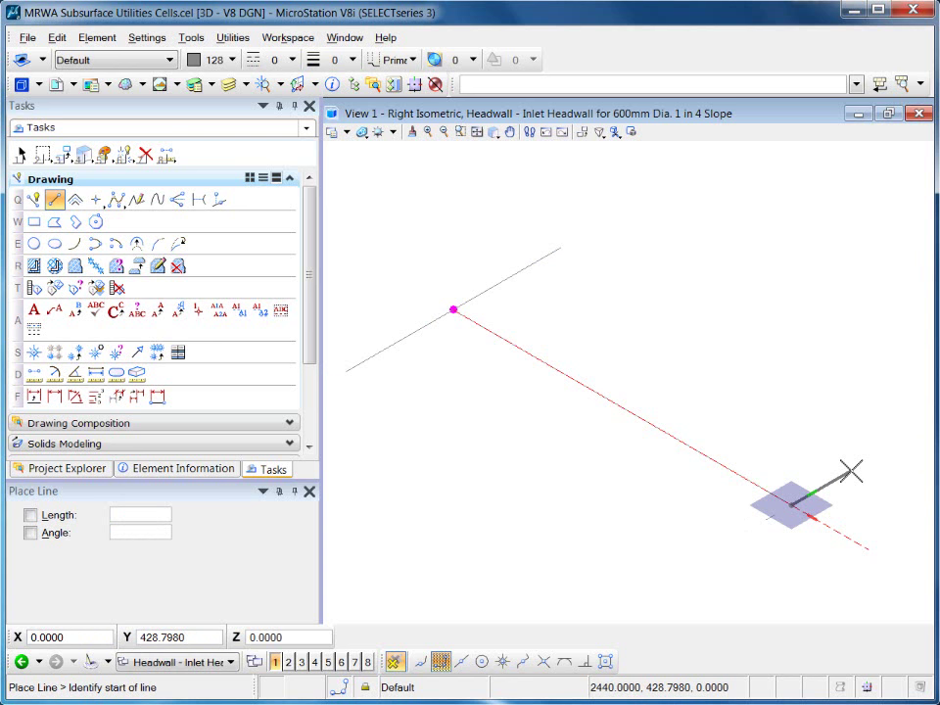
type("3")
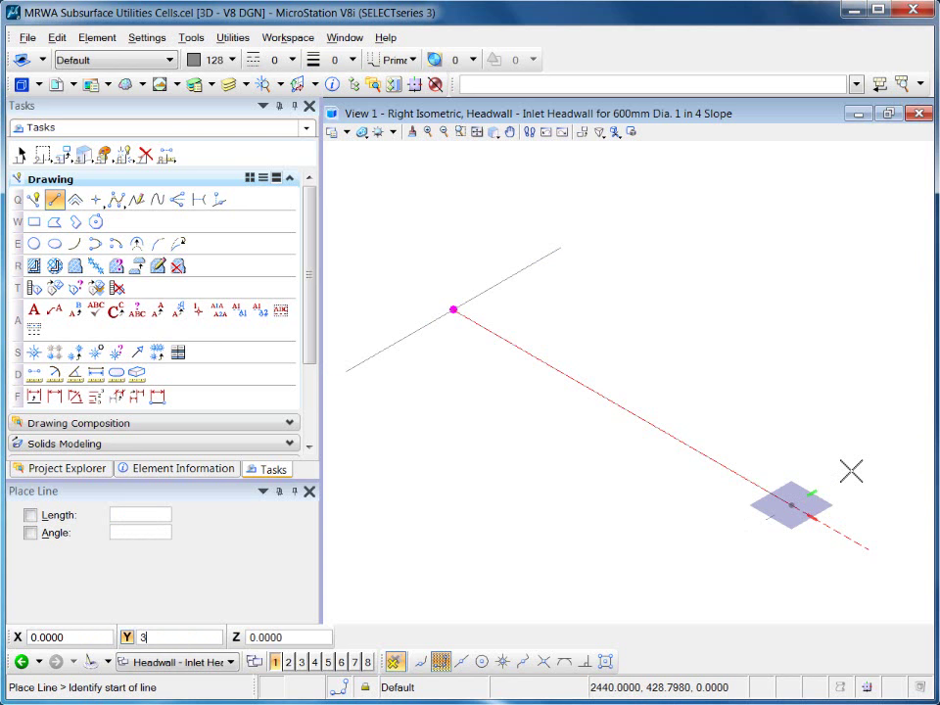
type("988/2")
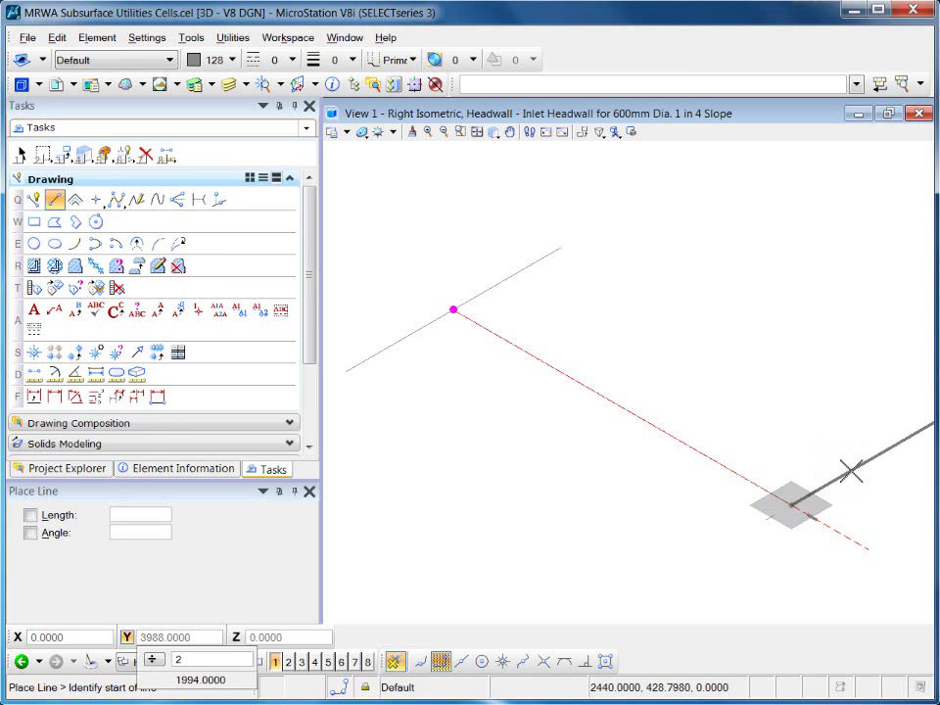
key("Return")
left_click(851, 471)
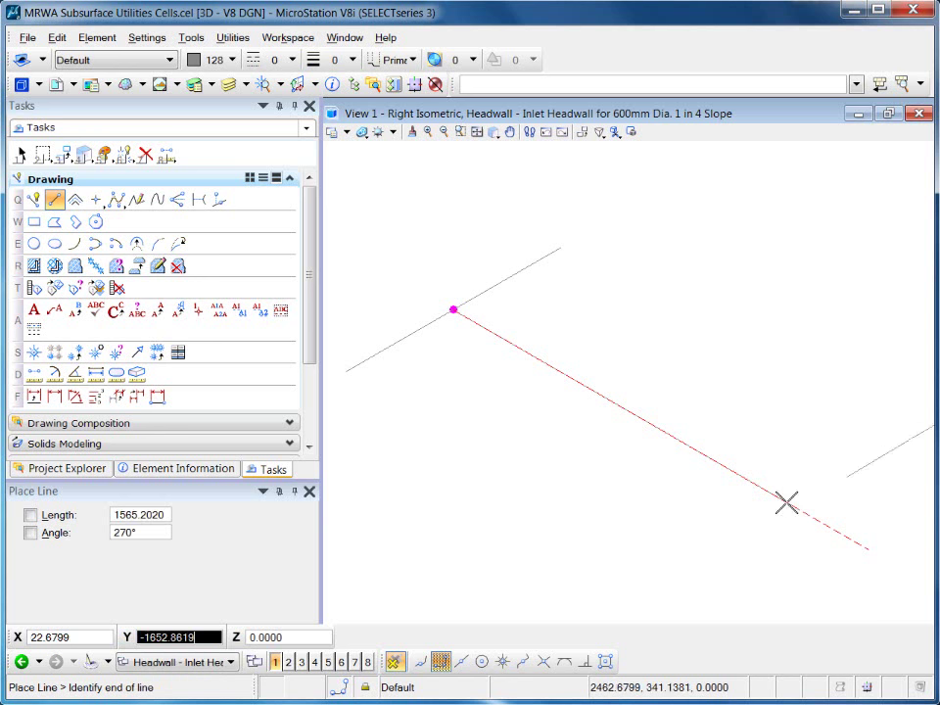
type("3")
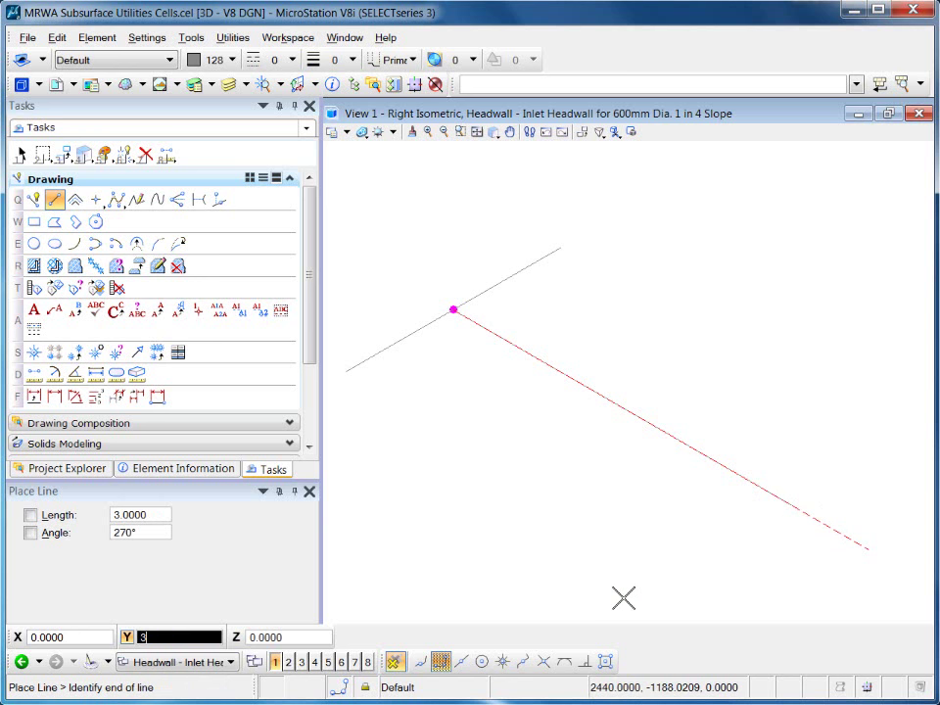
type("988")
left_click(624, 598)
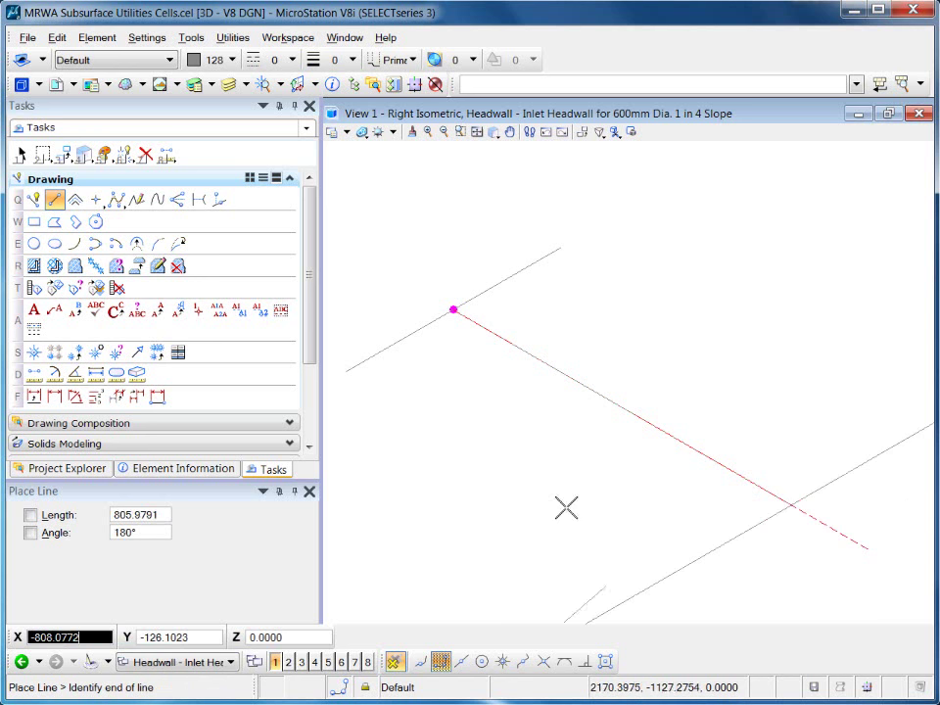
right_click(559, 485)
middle_click_drag(558, 485, 525, 479)
key("1")
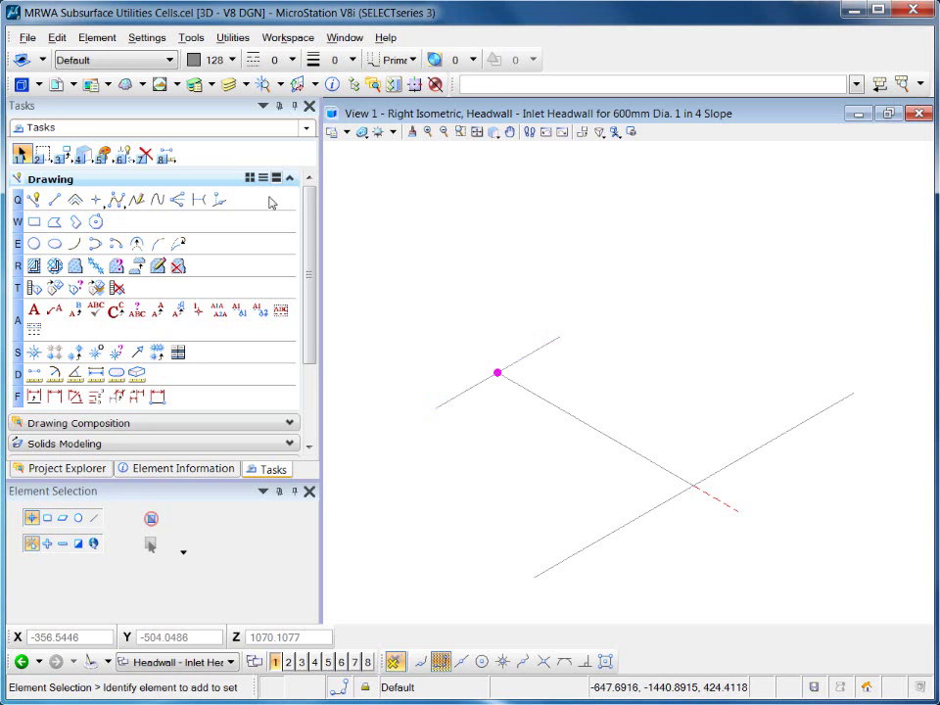
- Place a closed solid-area shape through the four endpoints of the 1548 and 3988 cross lines to outline the base
left_click(290, 180)
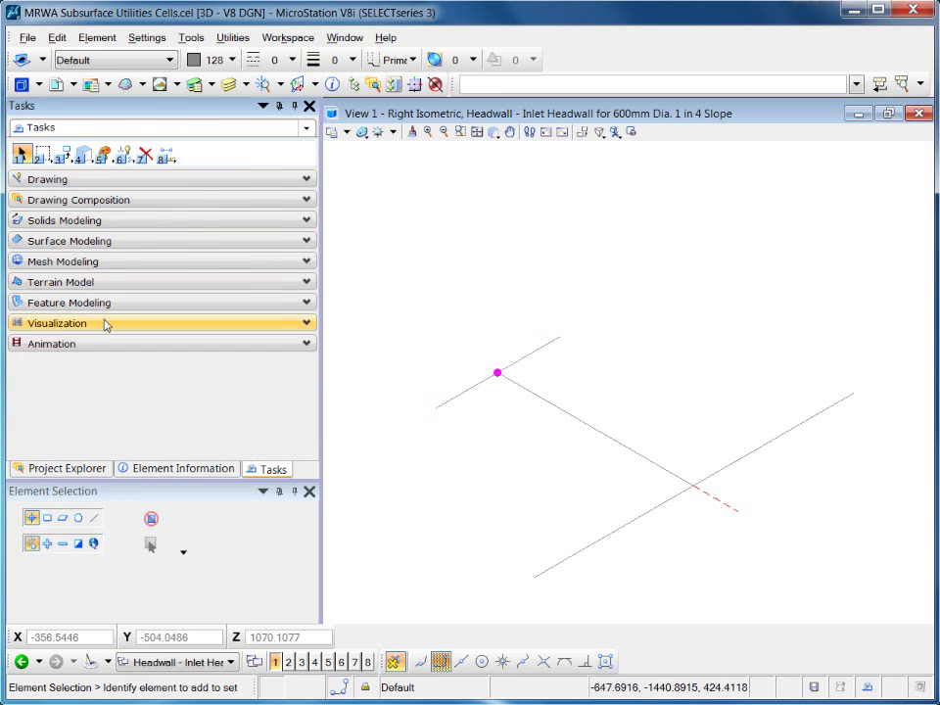
left_click(69, 225)
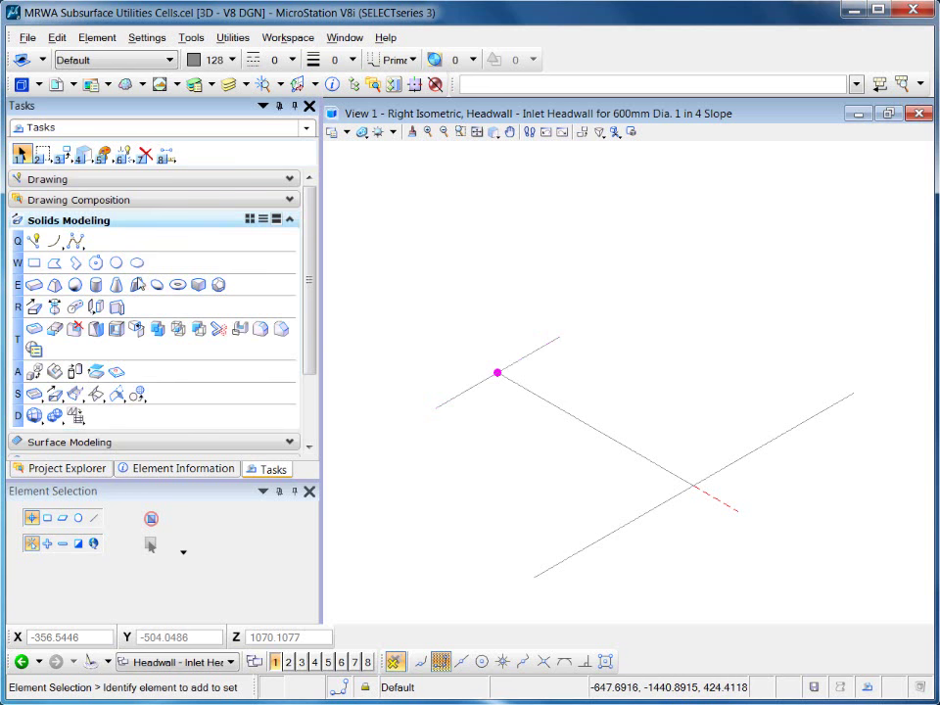
left_click(54, 265)
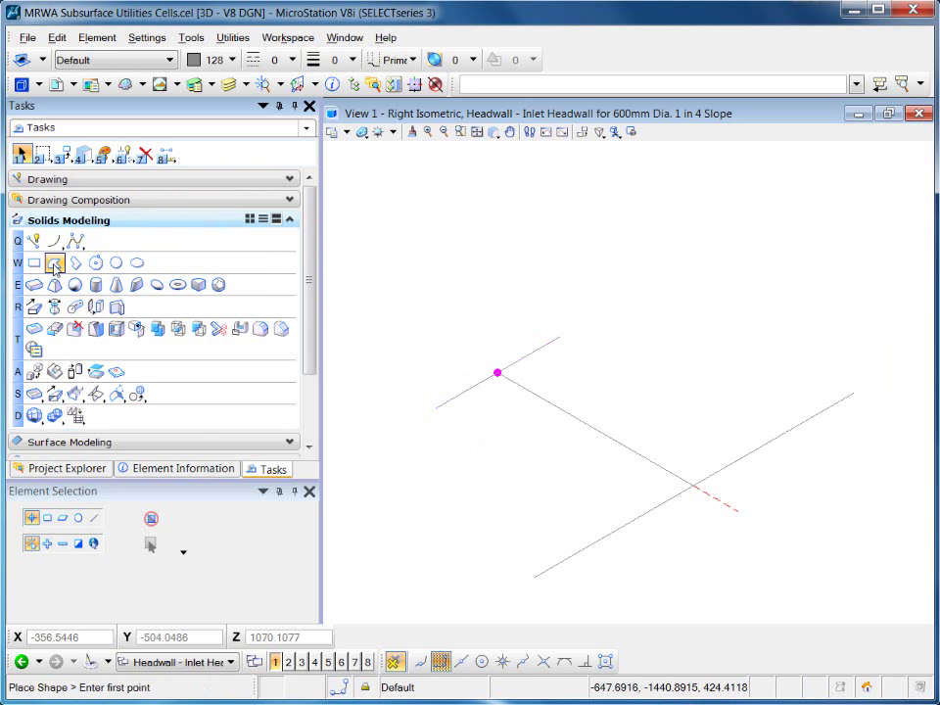
left_click(437, 406)
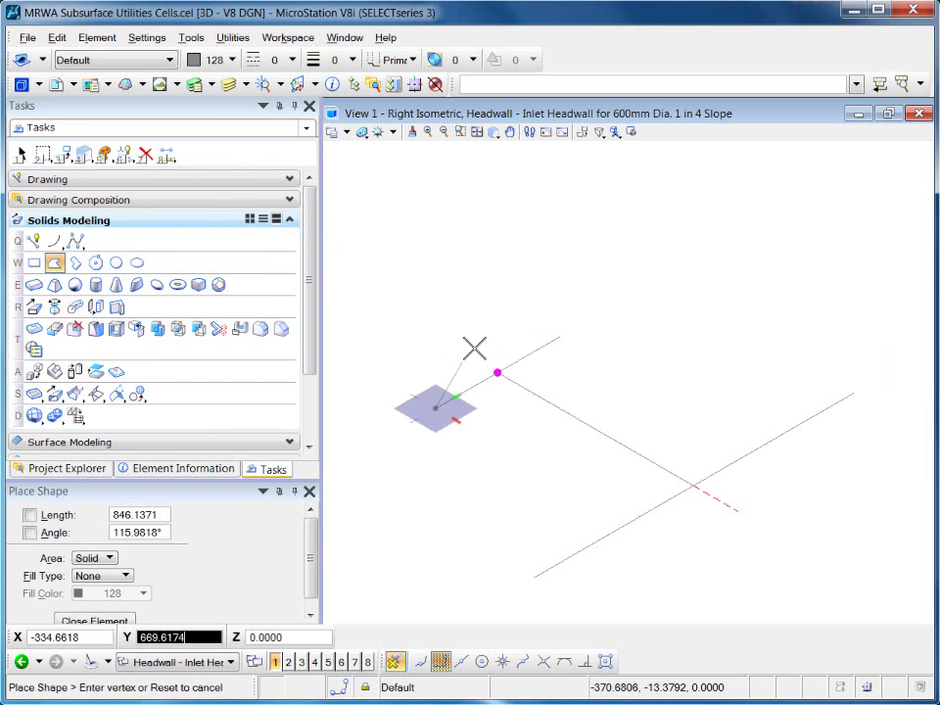
left_click(561, 336)
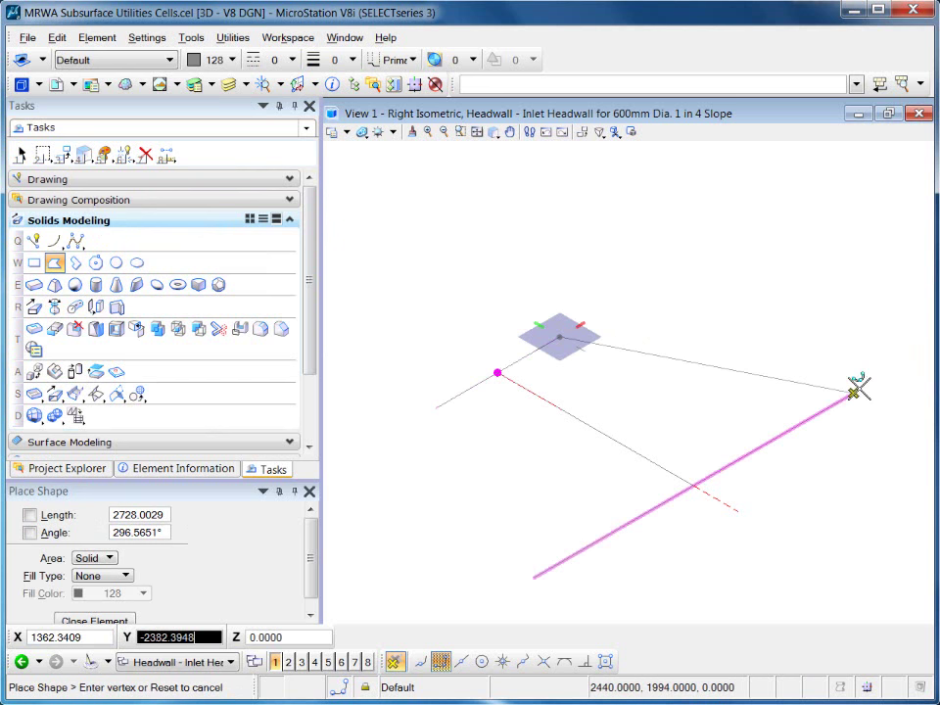
left_click(854, 394)
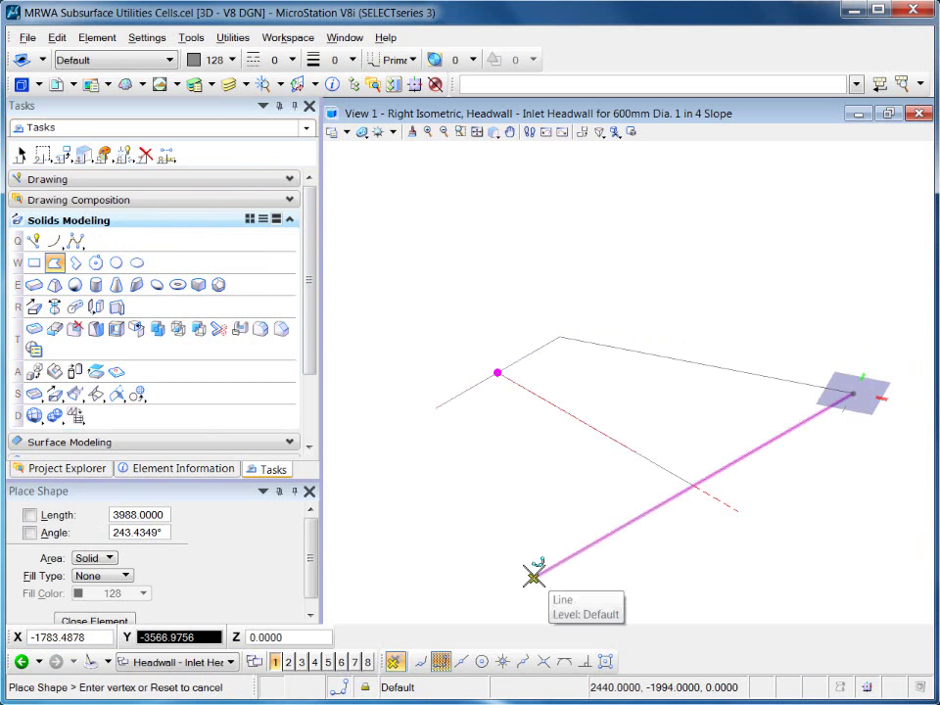
left_click(534, 578)
scroll(139, 587, "down", 2)
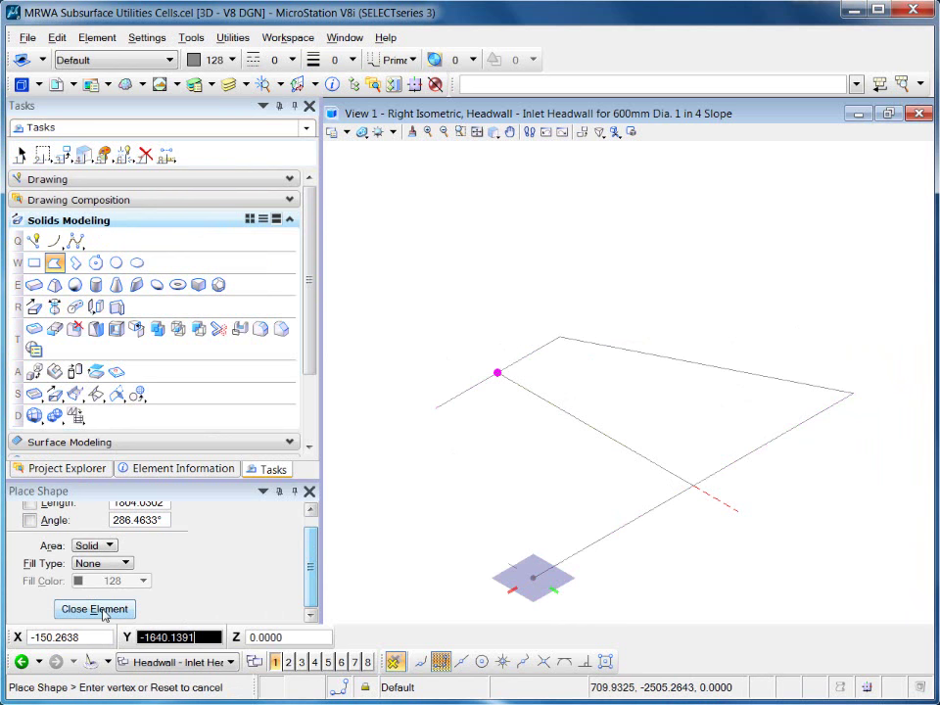
left_click(98, 609)
left_click(21, 154)
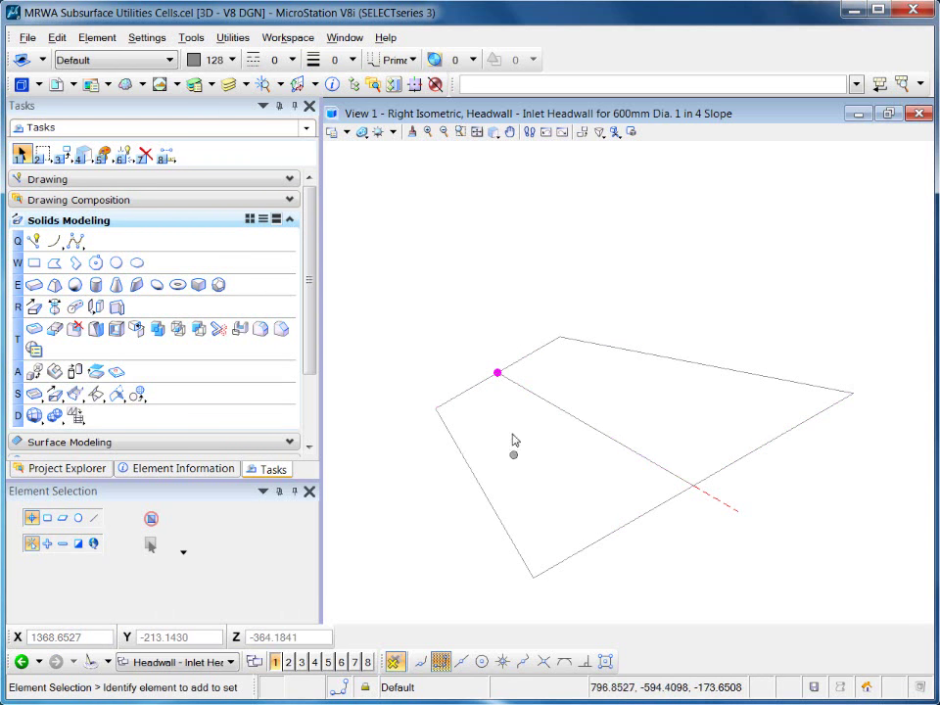
- Delete the three construction lines: the 2440 centre line and the 1548 and 3988 end lines, keeping the outline shape
left_click(593, 433)
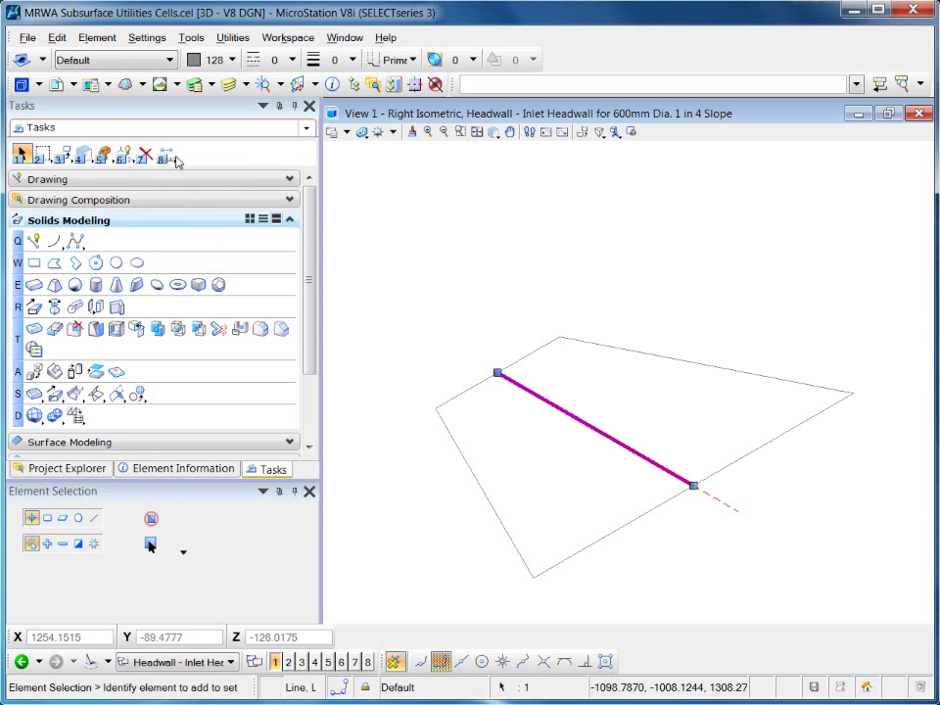
left_click(351, 328)
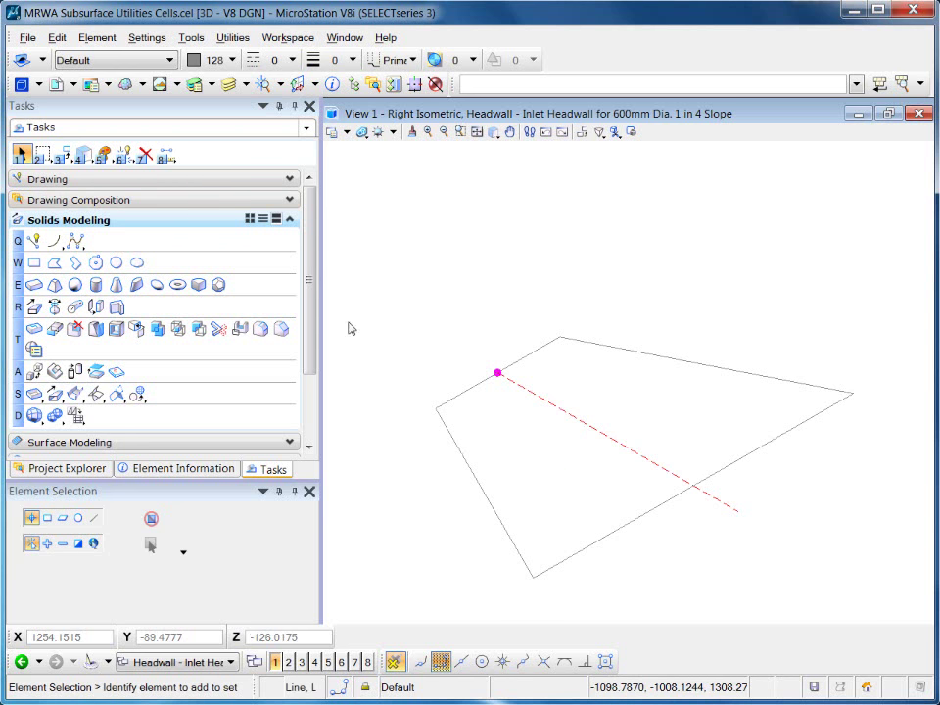
left_click(469, 394)
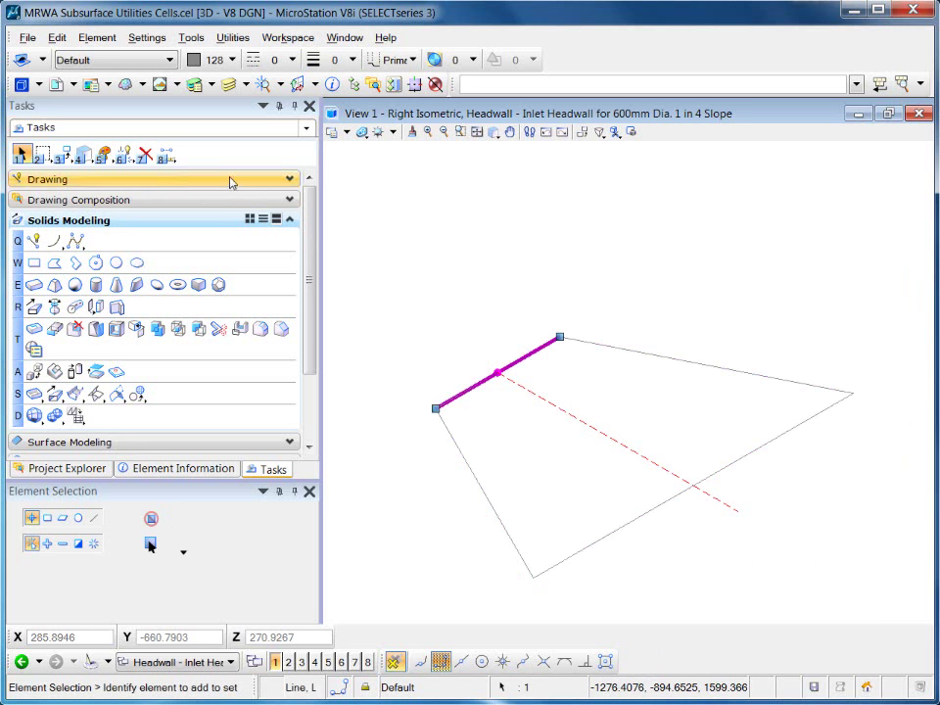
left_click(150, 546)
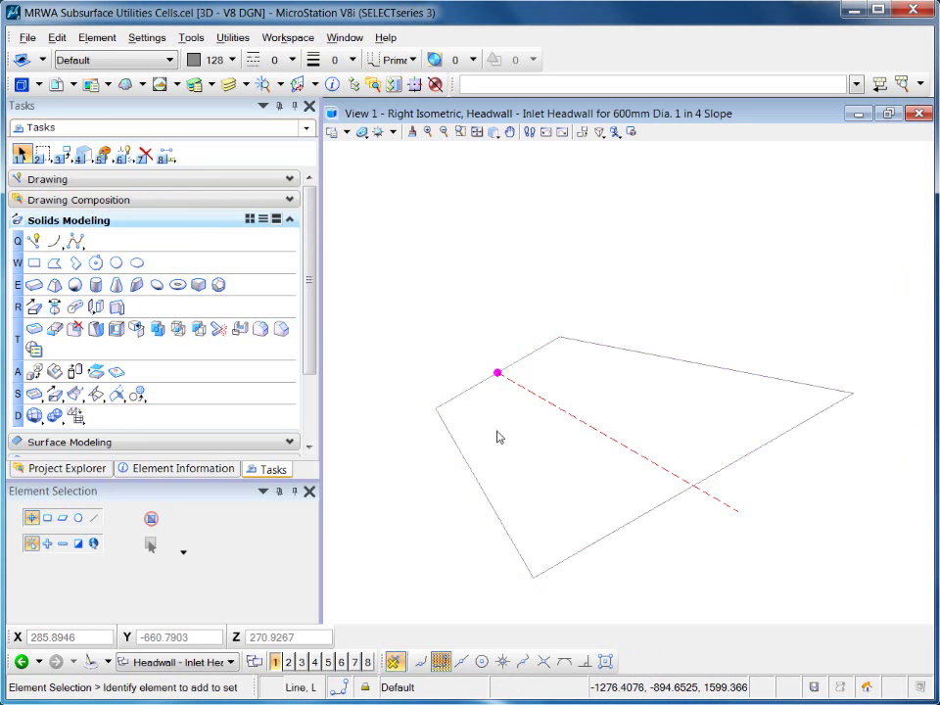
left_click(617, 534)
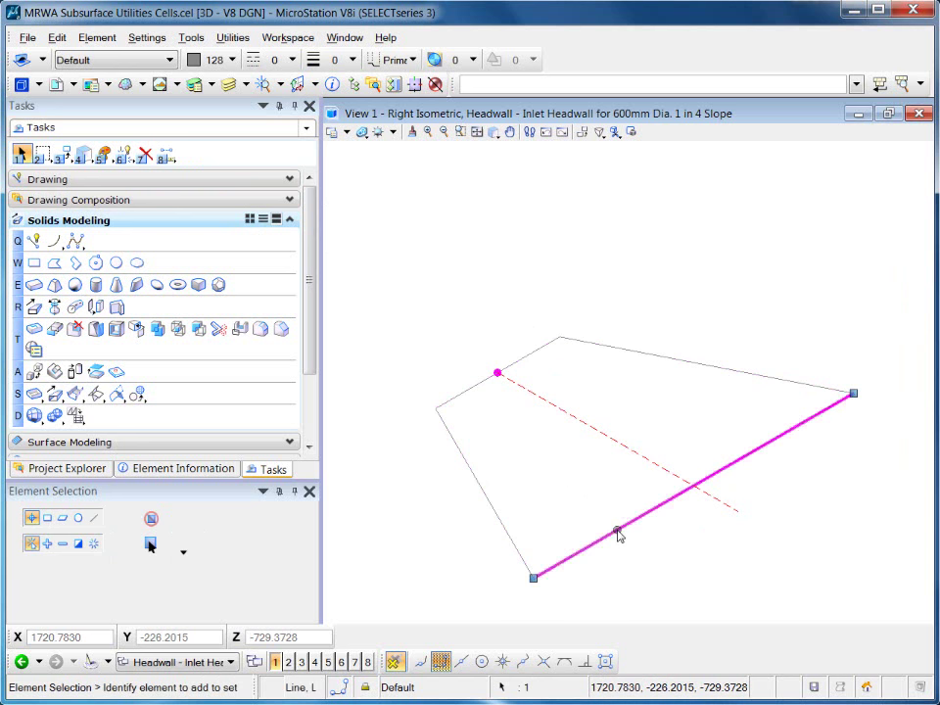
left_click(148, 156)
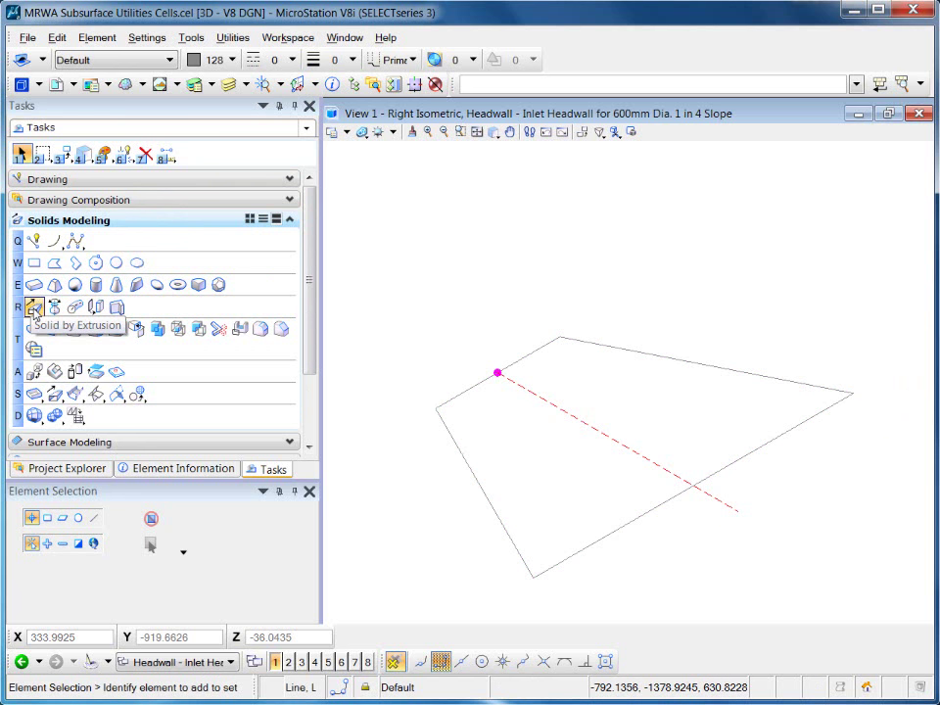
- Extrude the trapezoidal base shape orthogonally 150 downward into a solid
left_click(33, 309)
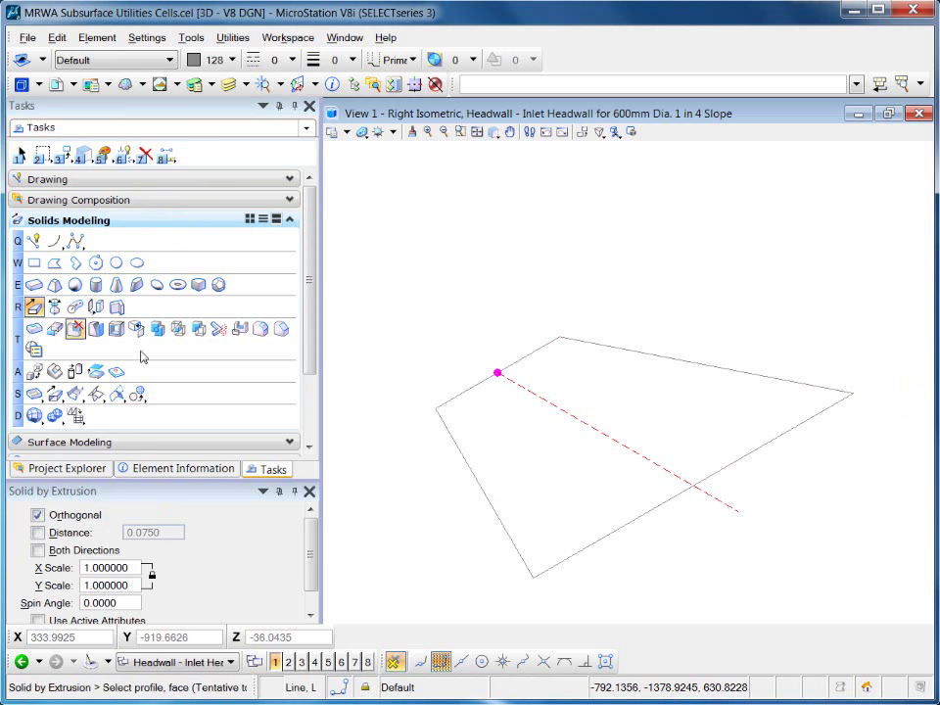
left_click(480, 485)
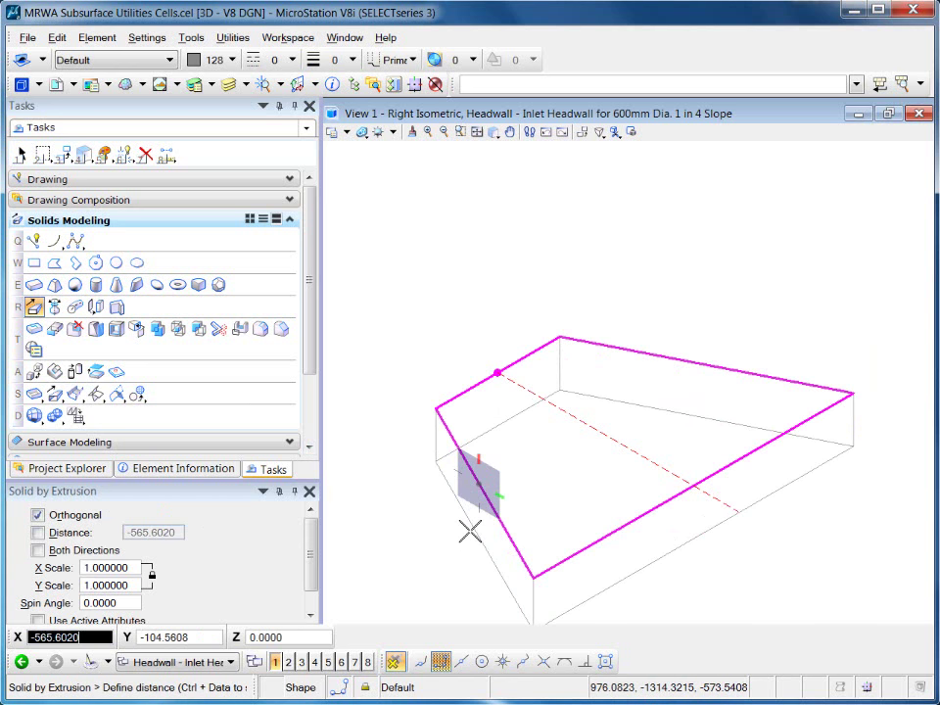
type("150")
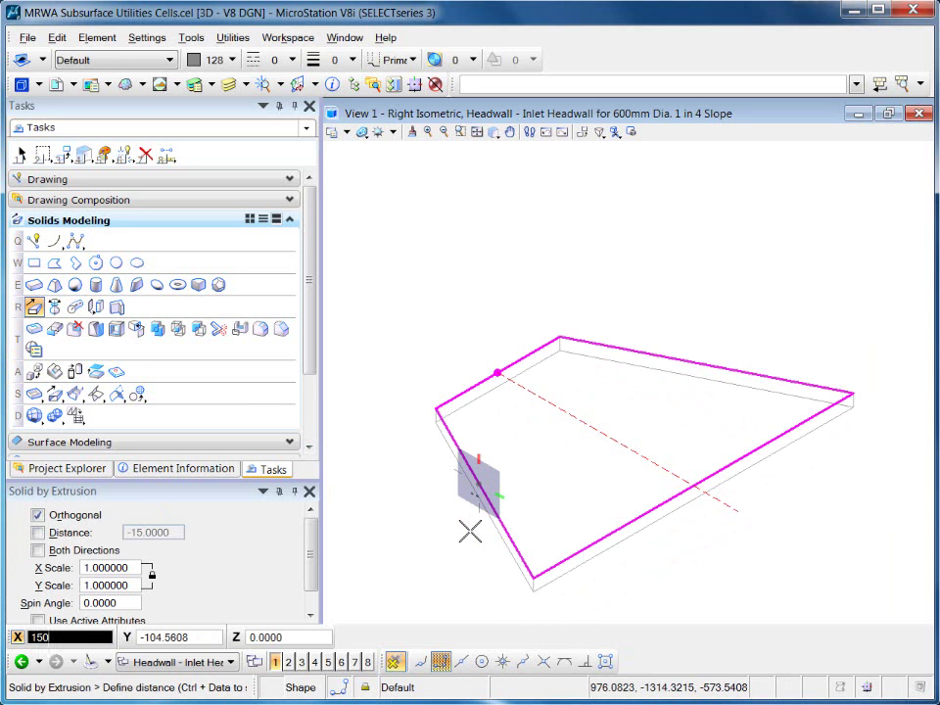
left_click(470, 531)
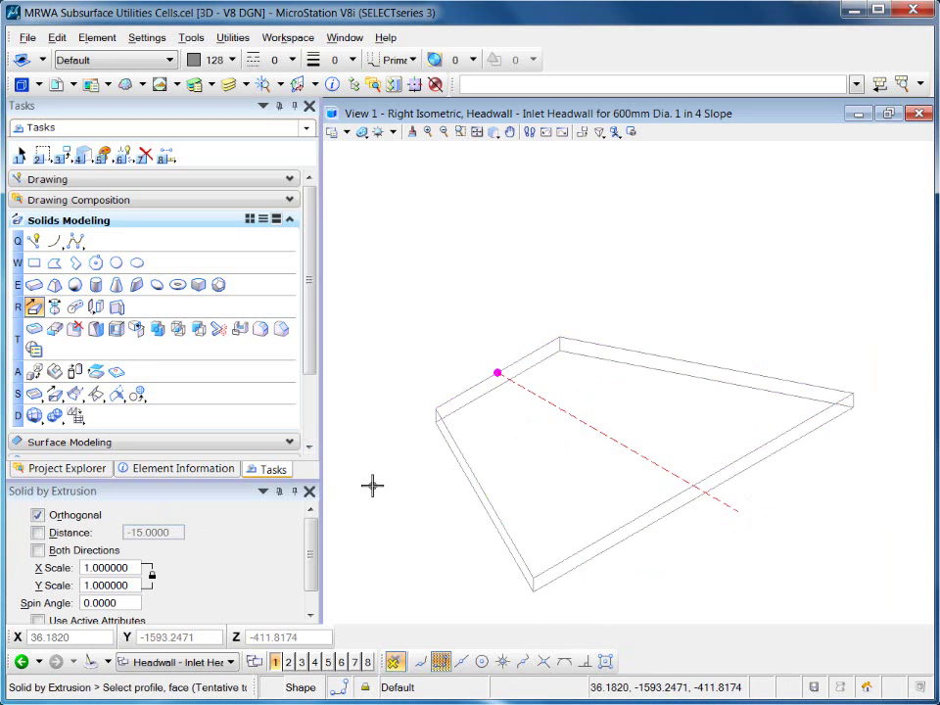
left_click(19, 154)
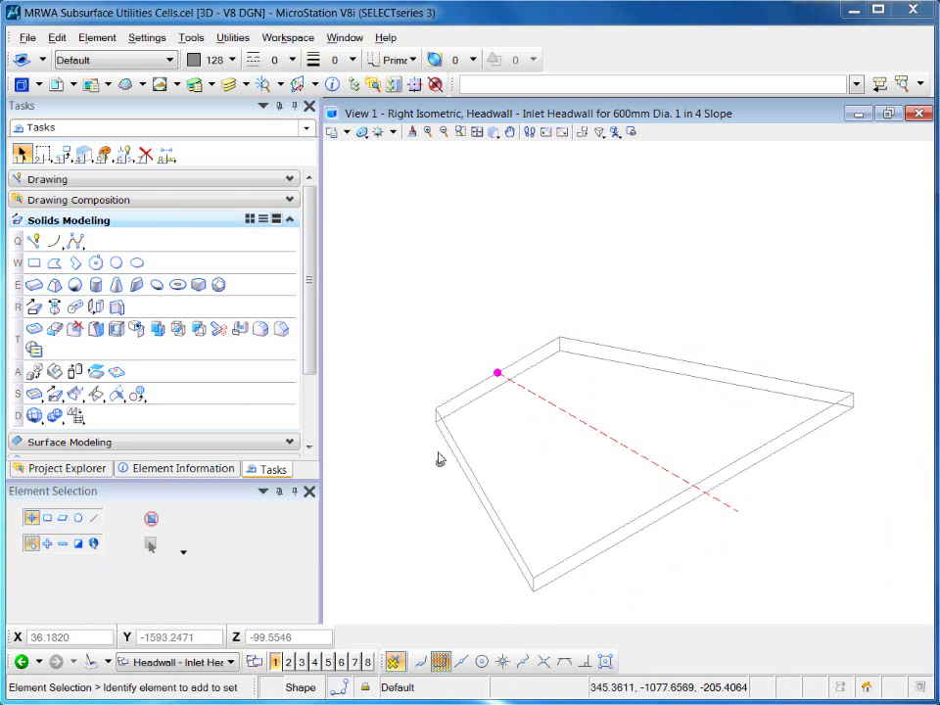
- Place a slab solid wing wall along the base's negative-Y sloping bottom edge, 150 wide outward and 911 plus 150 high upward
left_click(34, 285)
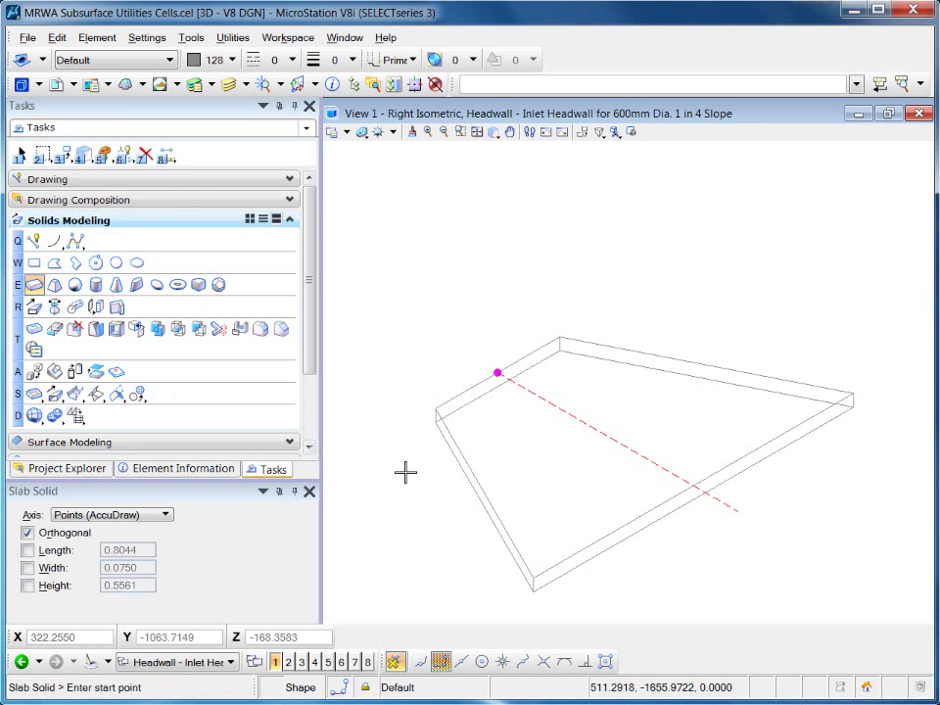
left_click(436, 424)
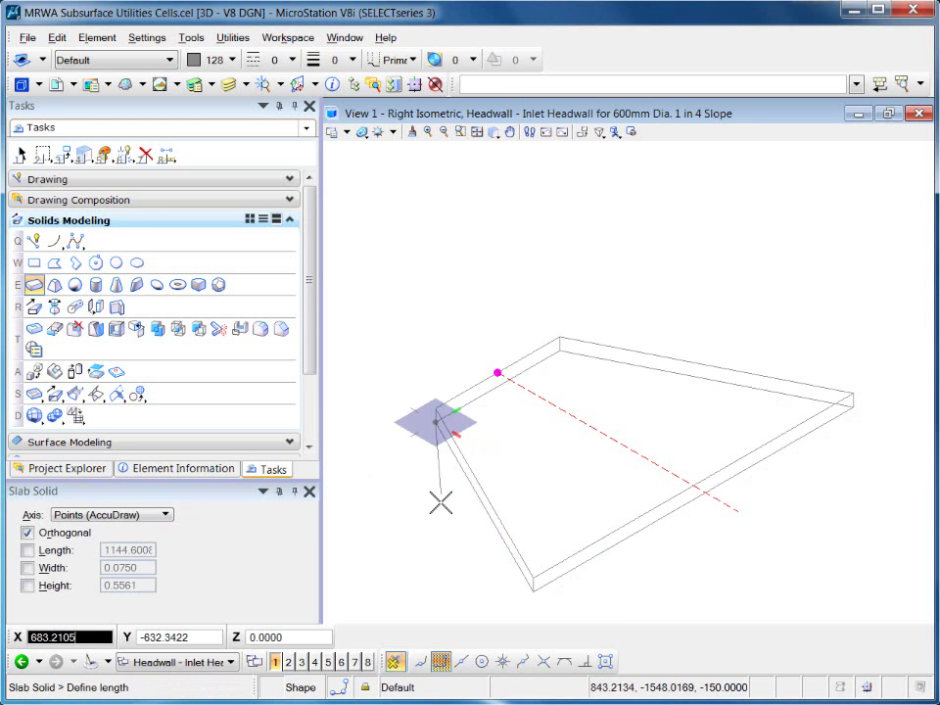
left_click(534, 590)
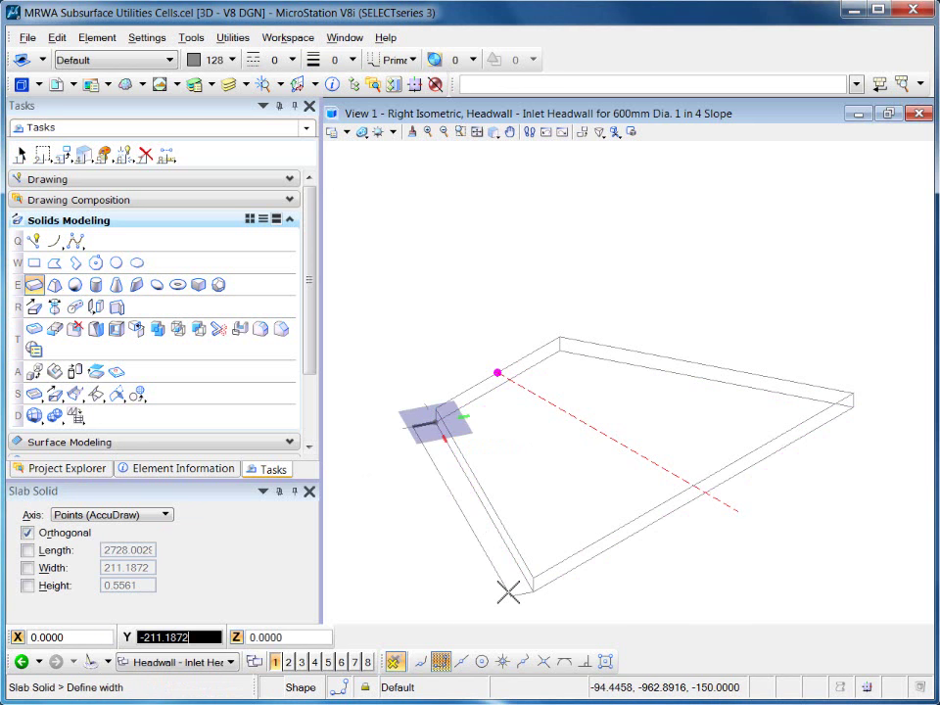
type("150")
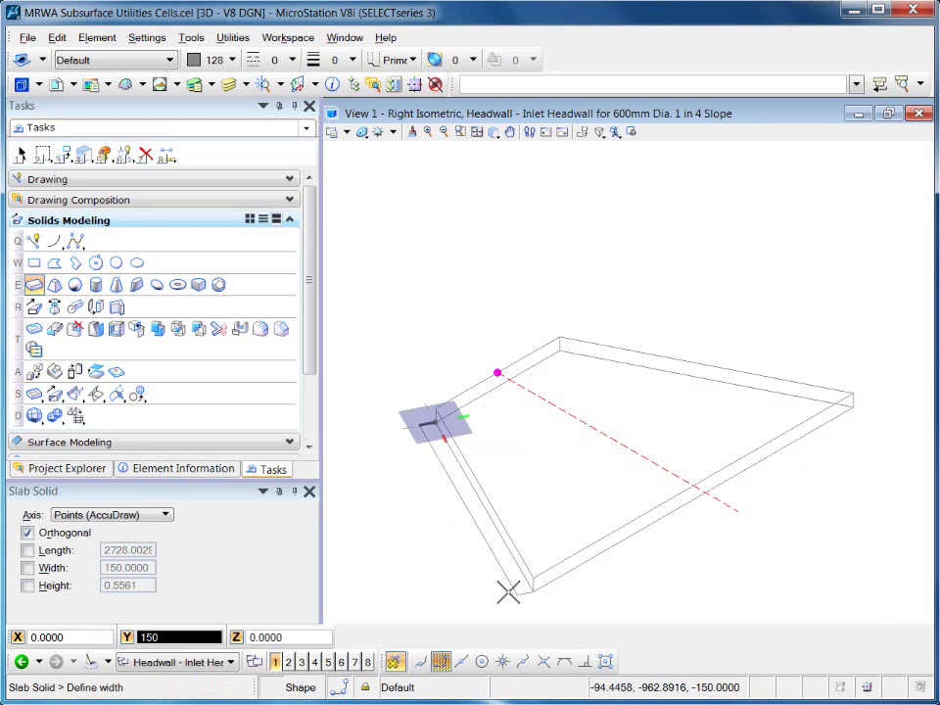
left_click(508, 592)
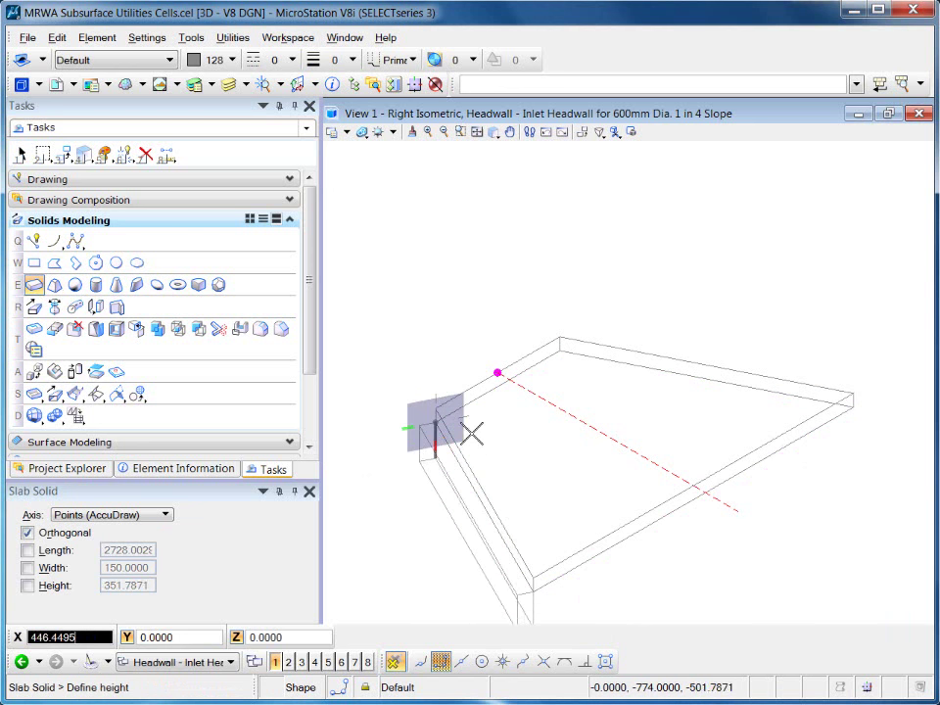
type("150")
left_click(438, 409)
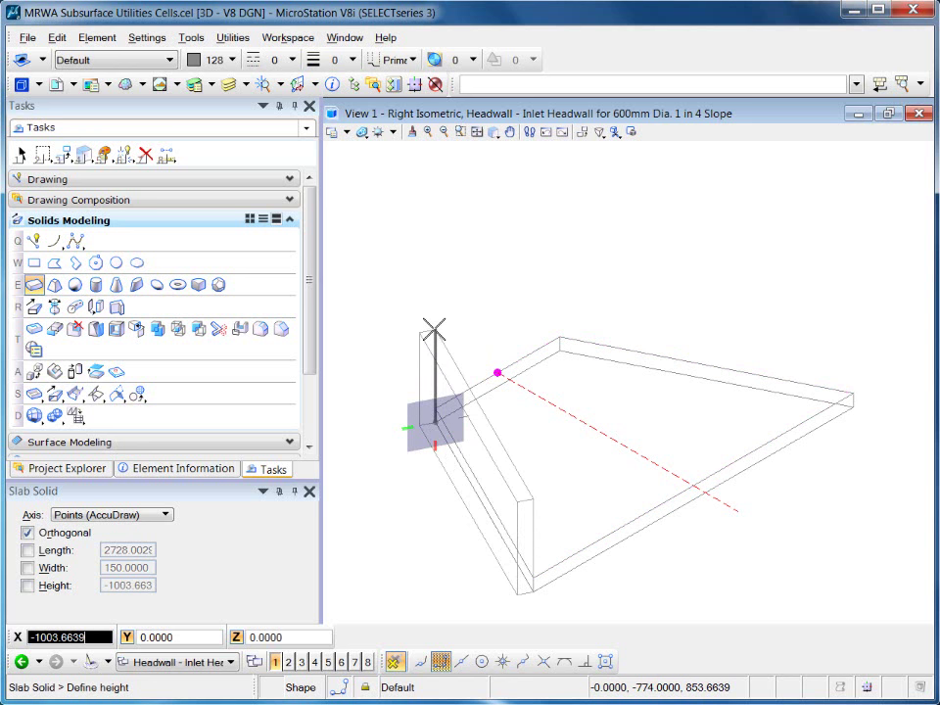
type("911")
type("-")
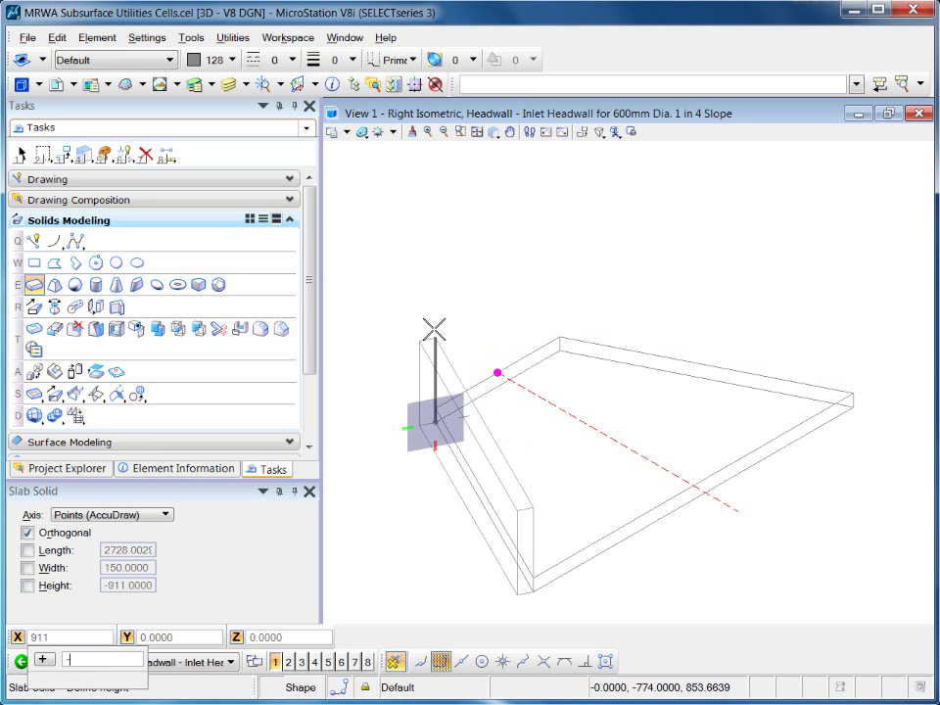
type("150")
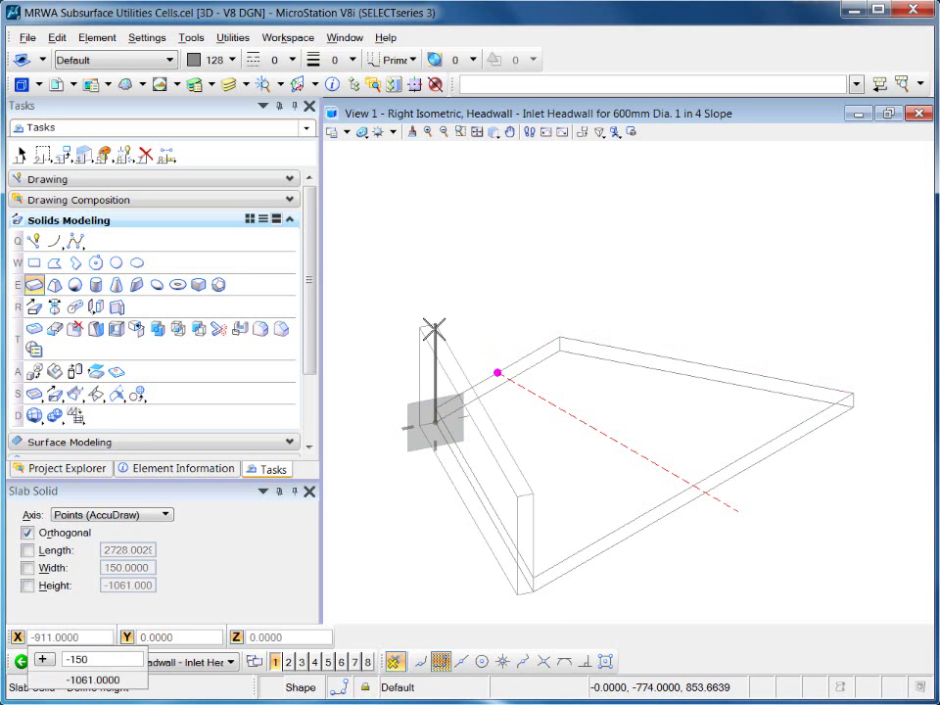
key("Return")
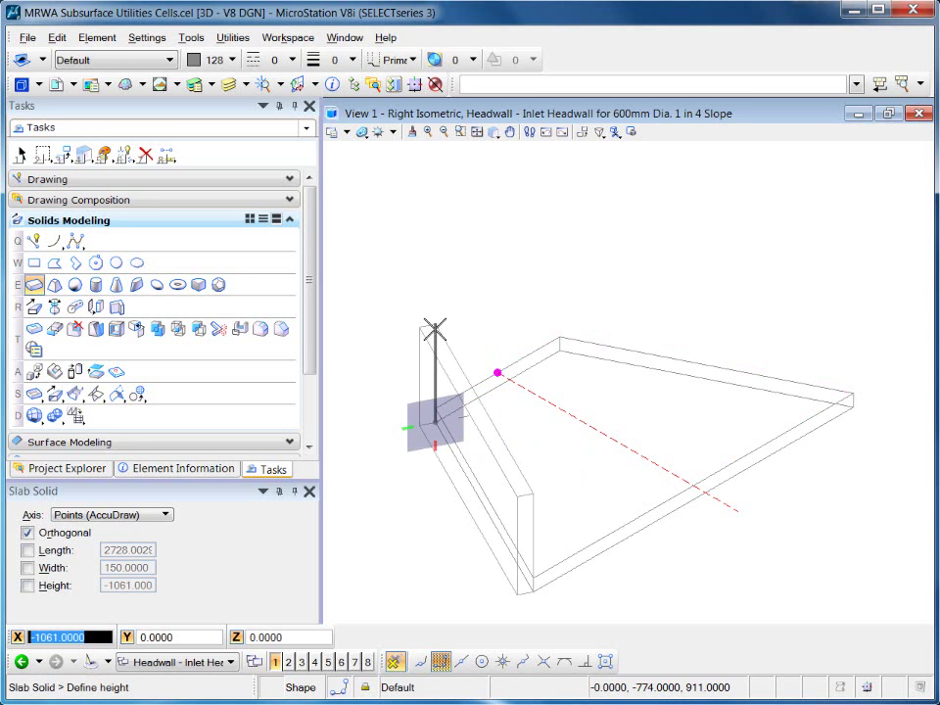
left_click(435, 330)
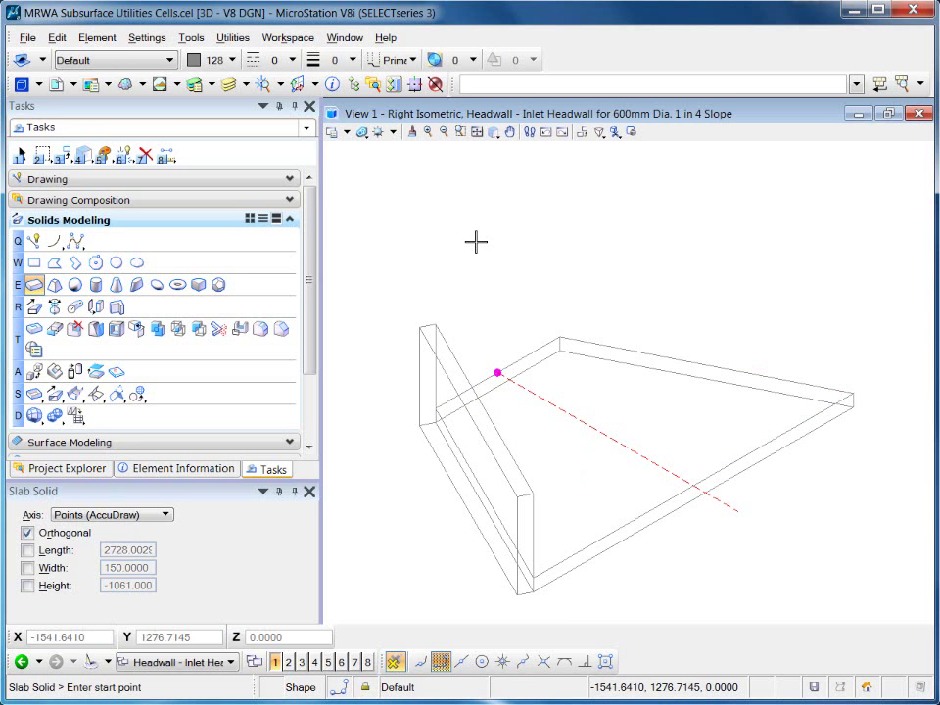
left_click(560, 351)
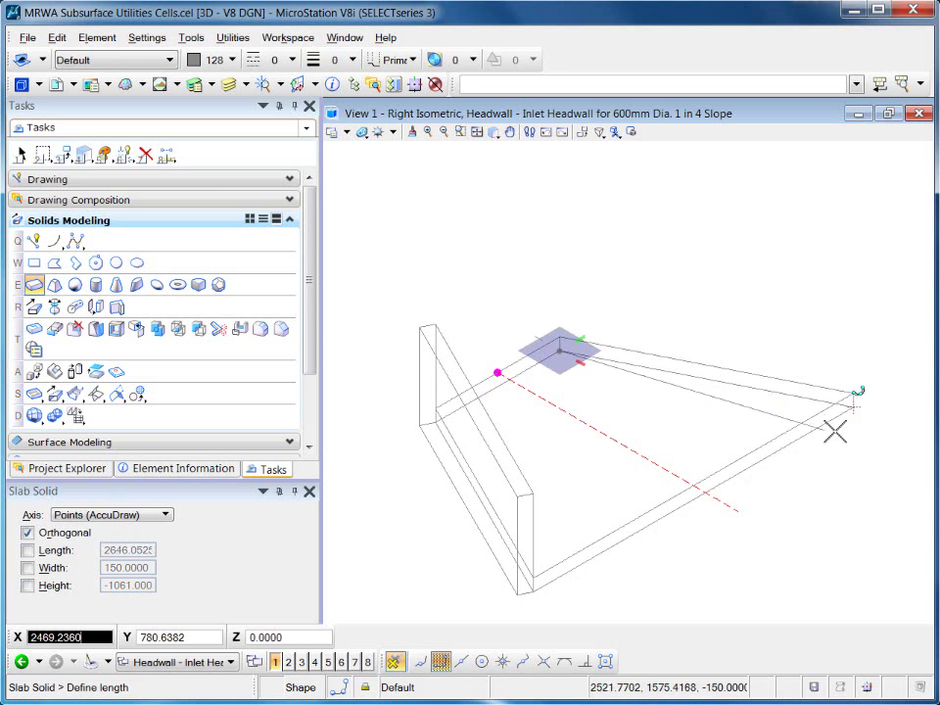
left_click(854, 404)
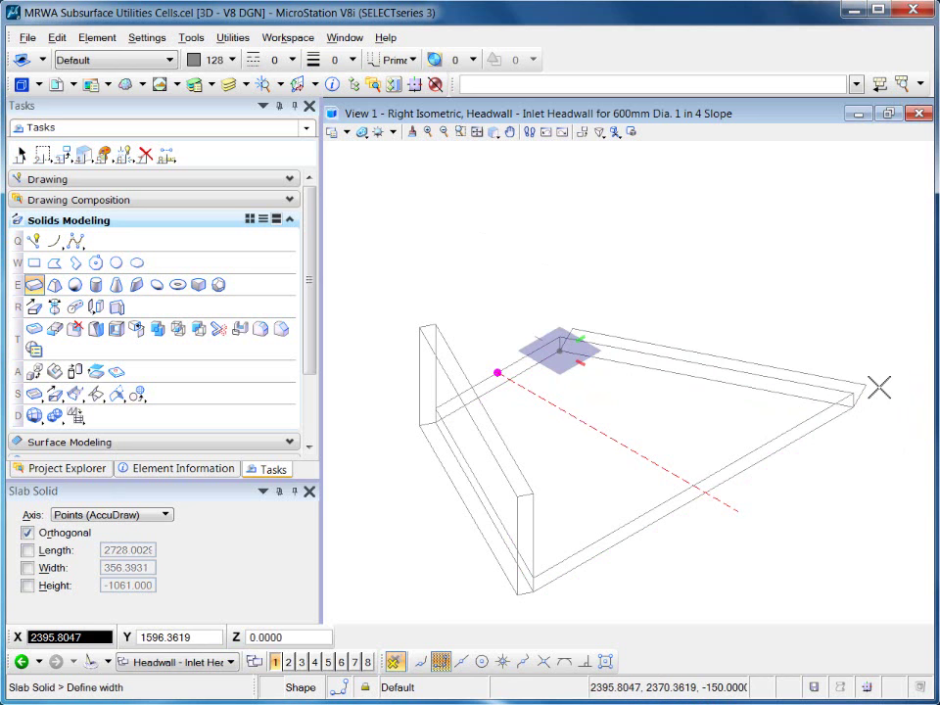
type("150")
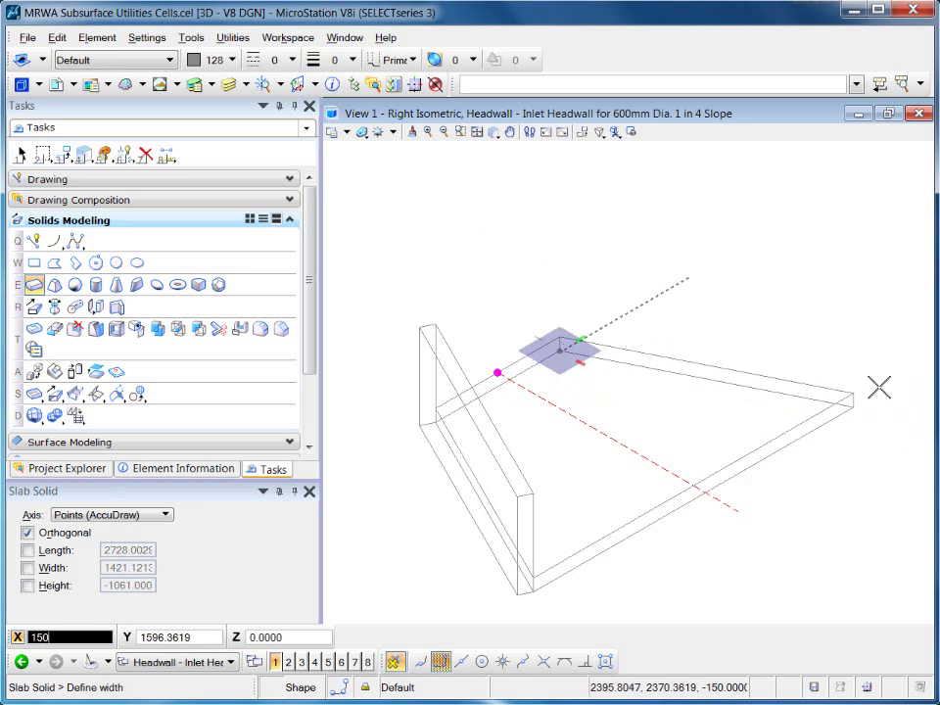
left_click(519, 387)
key("Escape")
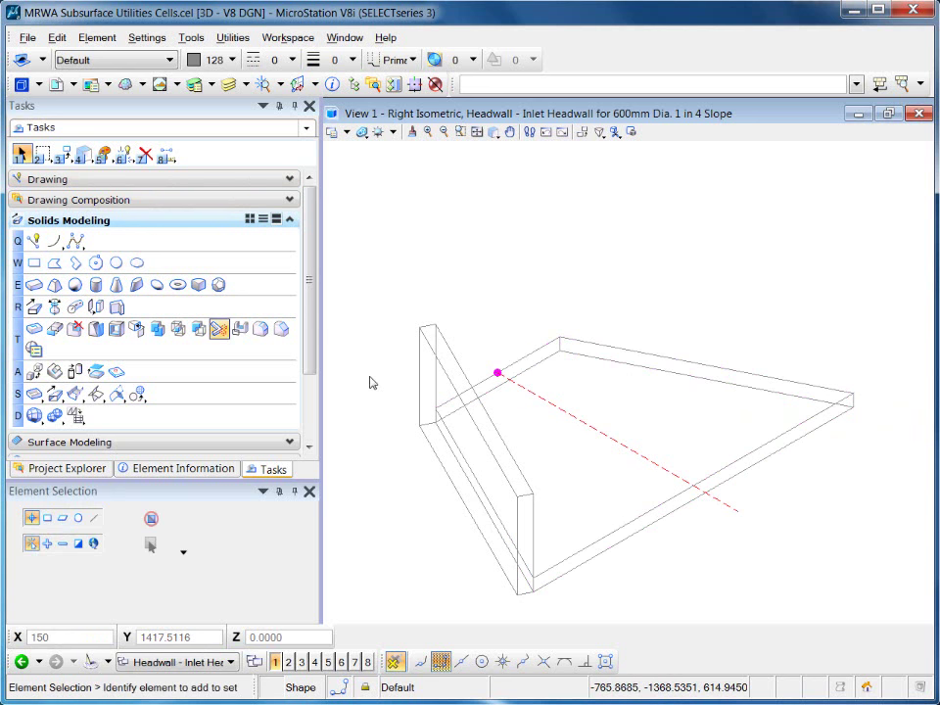
- Place a slab solid wing wall along the base's positive-Y sloping bottom edge, 150 wide outward and 911 plus 150 high upward
middle_click_drag(604, 441, 551, 421, "shift")
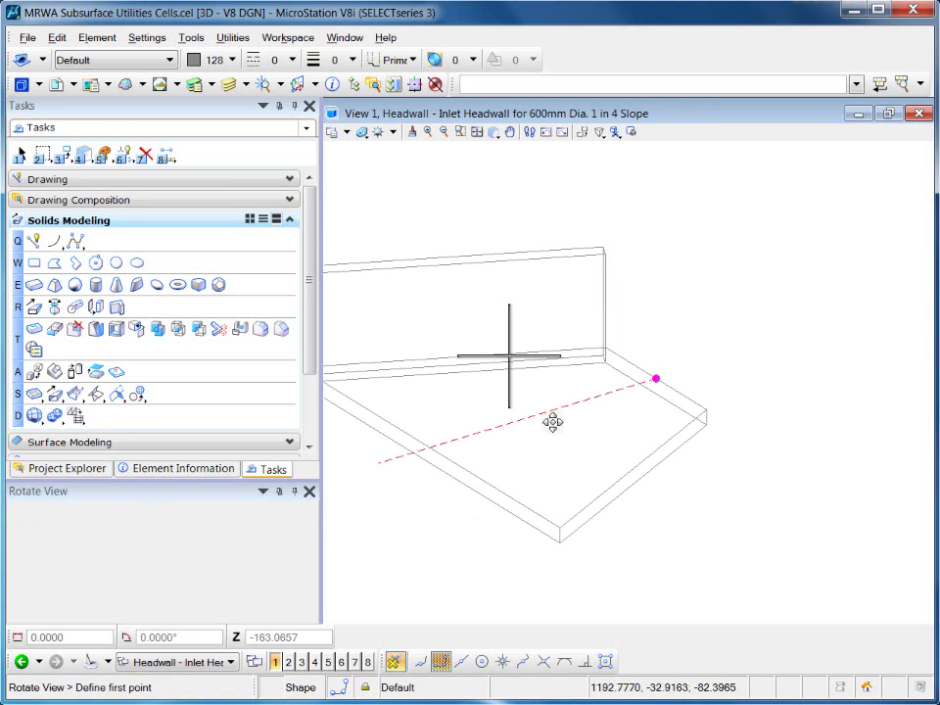
left_click(33, 284)
left_click(706, 425)
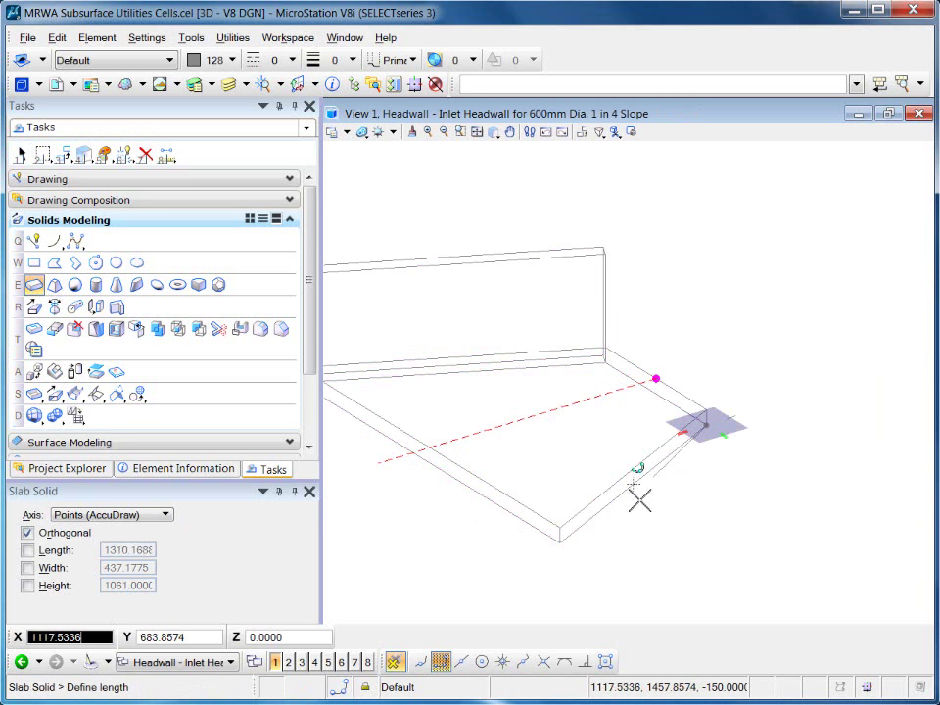
left_click(558, 543)
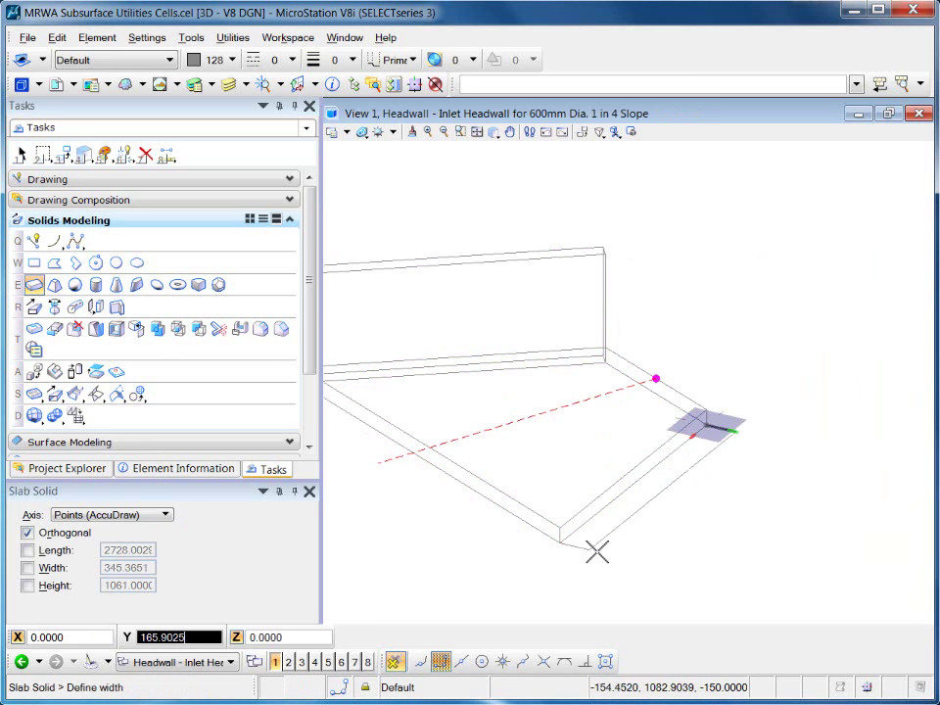
type("150")
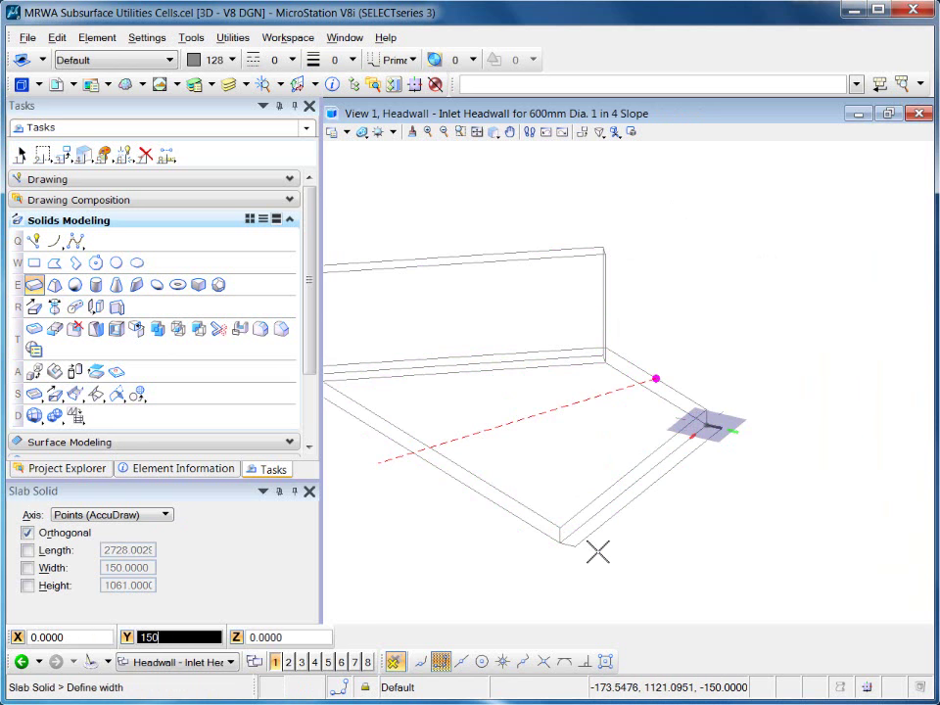
left_click(600, 551)
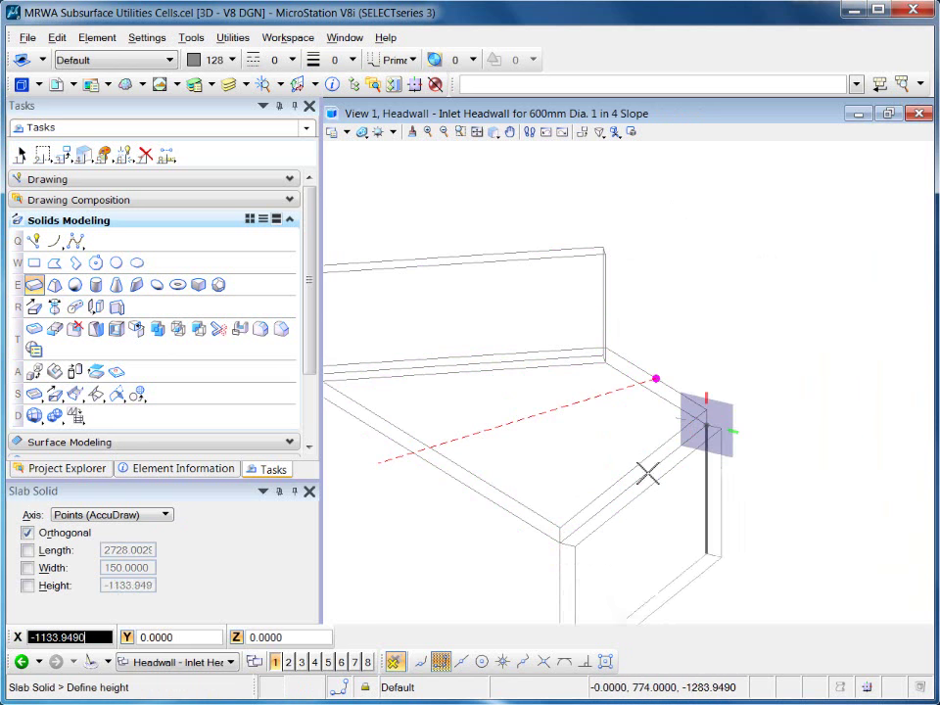
type("911")
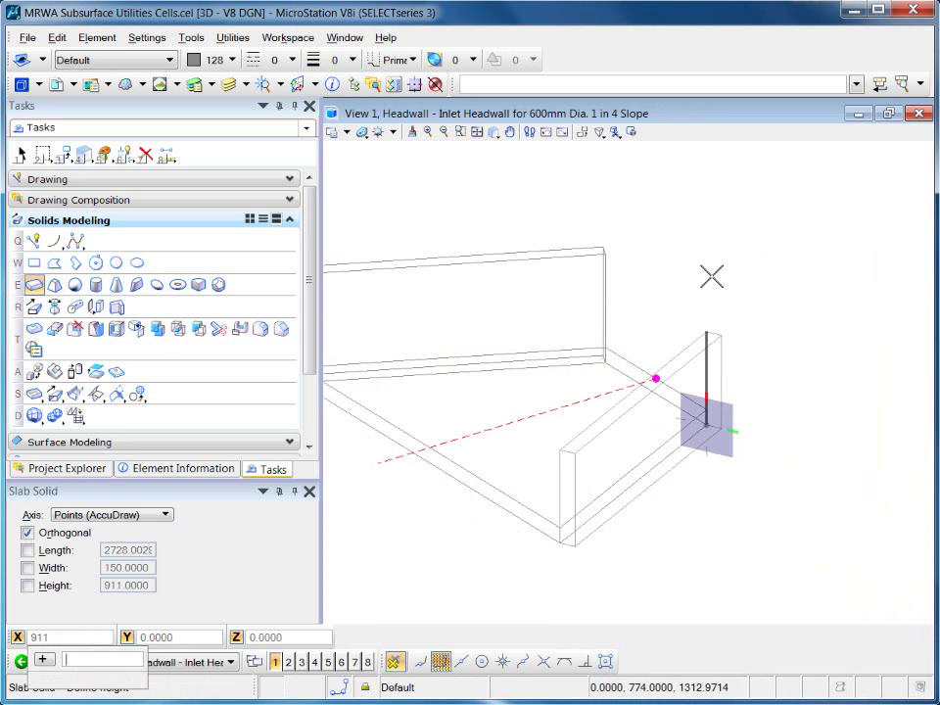
type("+150")
key("Return")
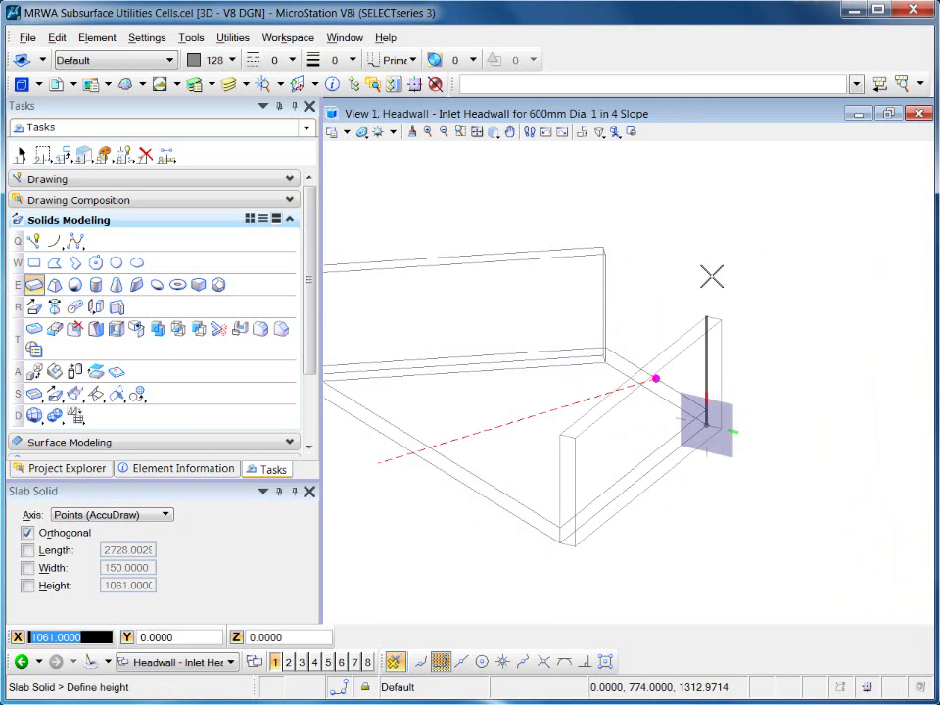
left_click(712, 276)
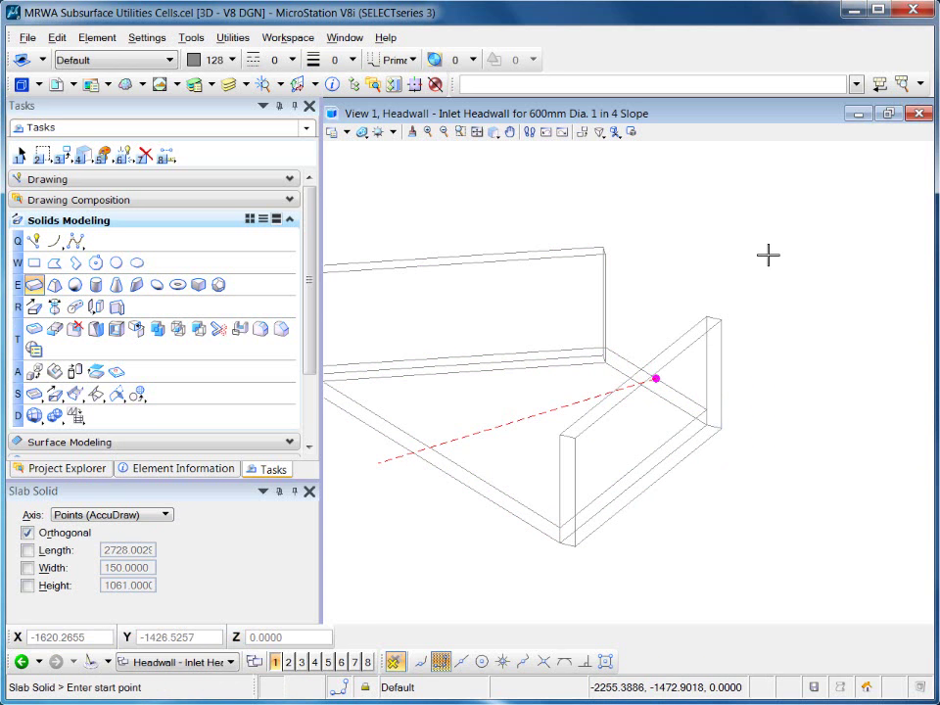
left_click(21, 154)
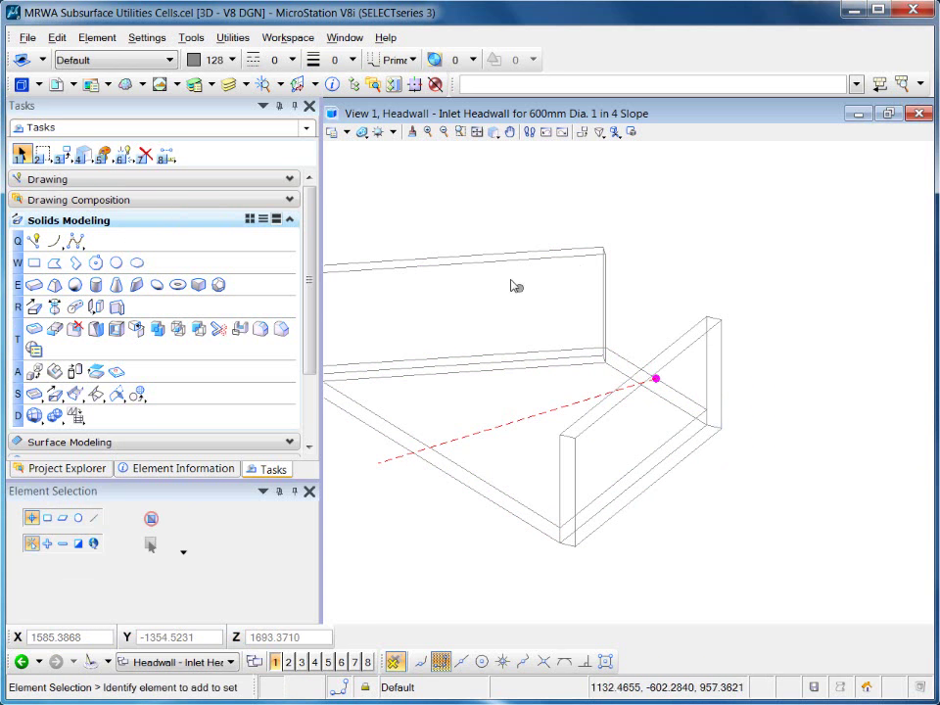
- Examine the base and both wing walls in the front, right and right isometric views
left_click(497, 131)
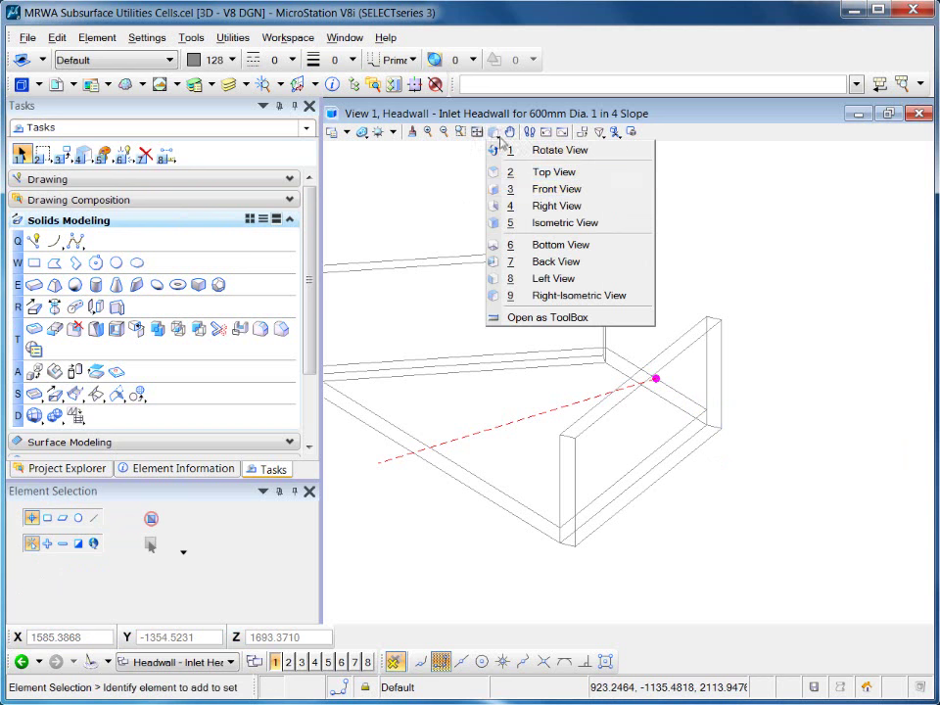
left_click(527, 189)
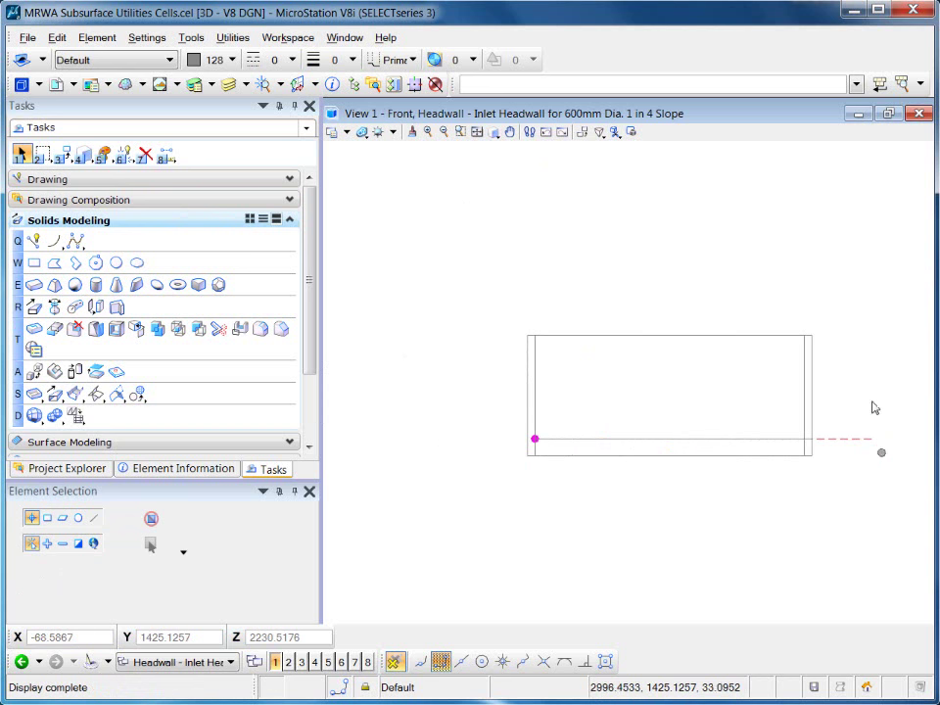
left_click(496, 132)
left_click(549, 207)
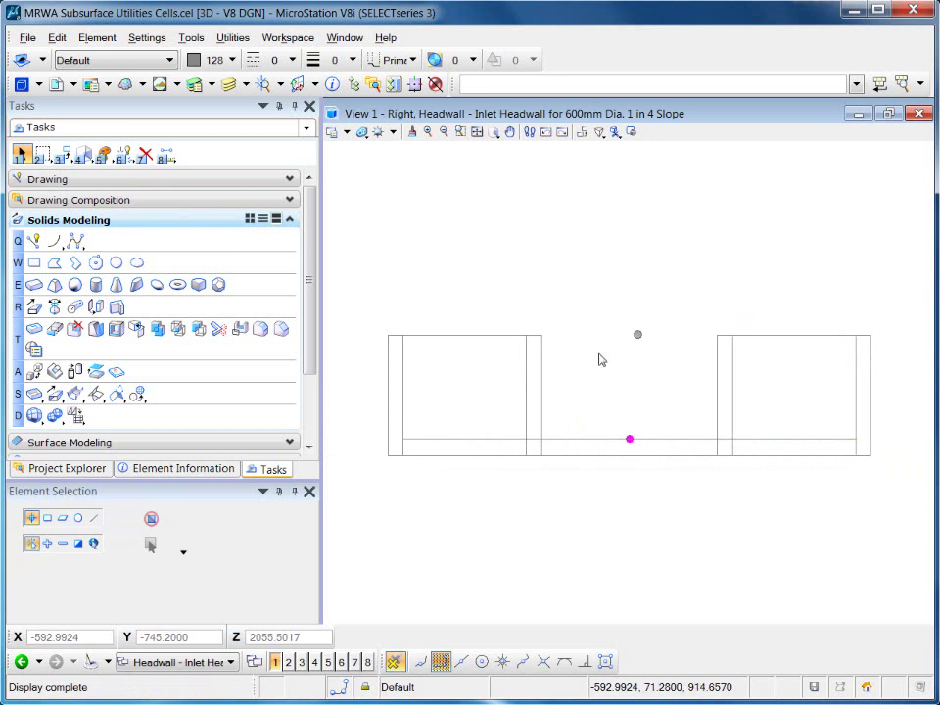
left_click(495, 132)
left_click(549, 295)
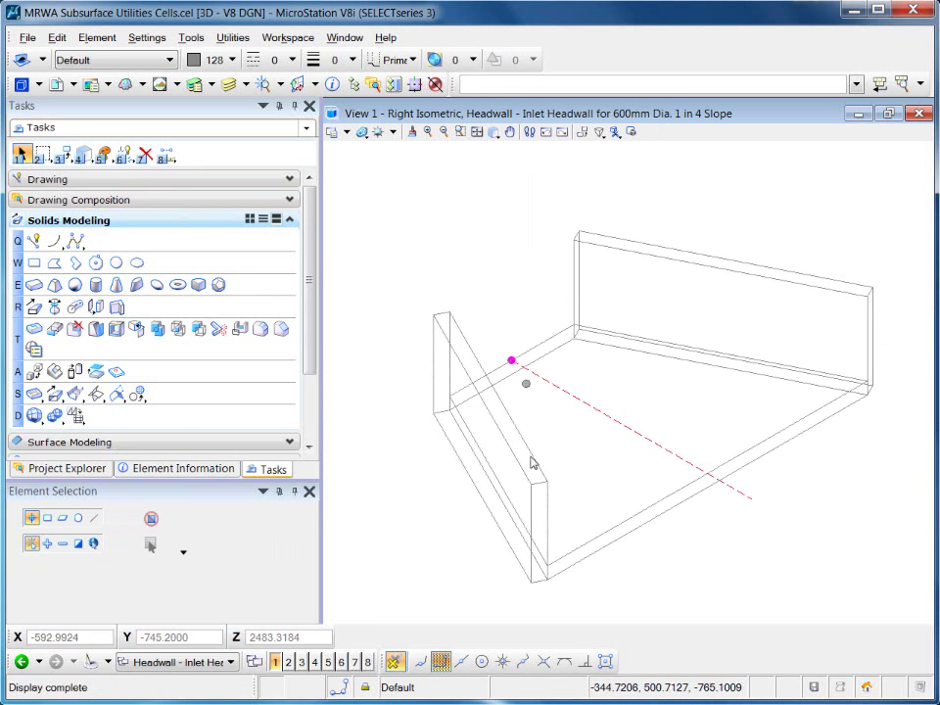
- Place a slab solid headwall along the base's 1548 end bottom edge, 230 wide outward and as high as the wing wall tops
middle_click_drag(421, 473, 290, 448, "shift")
middle_click_drag(446, 536, 516, 487)
scroll(517, 487, "up", 2)
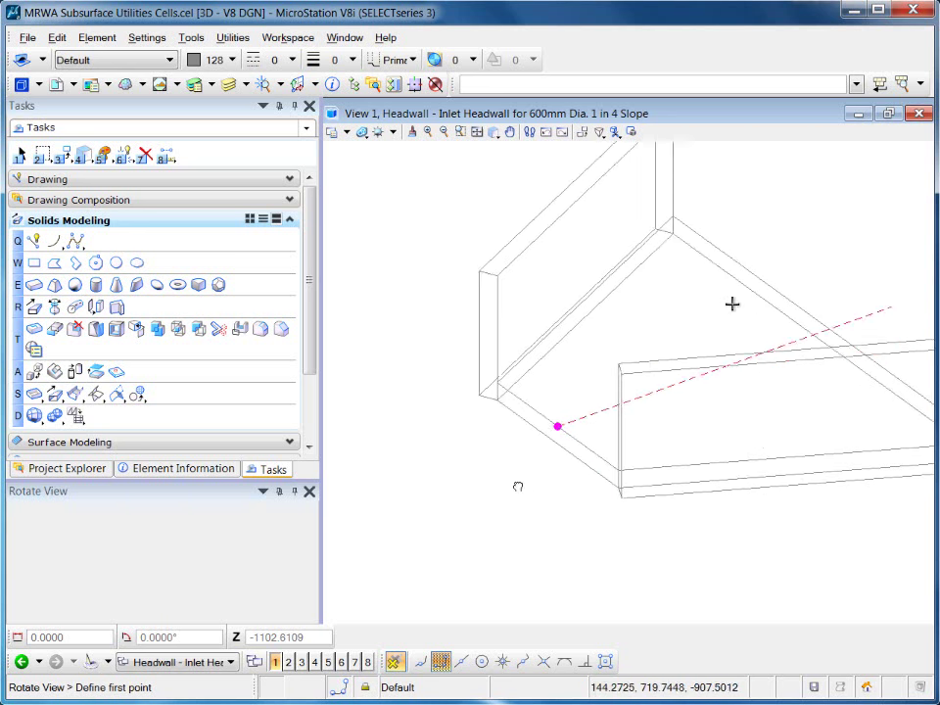
right_click(450, 463)
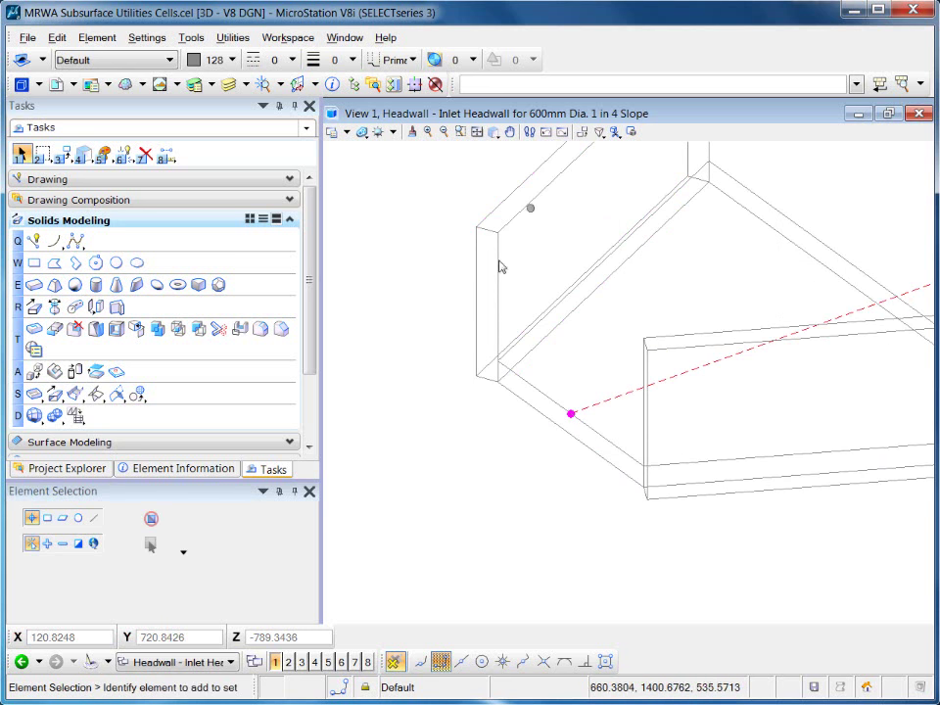
left_click(34, 286)
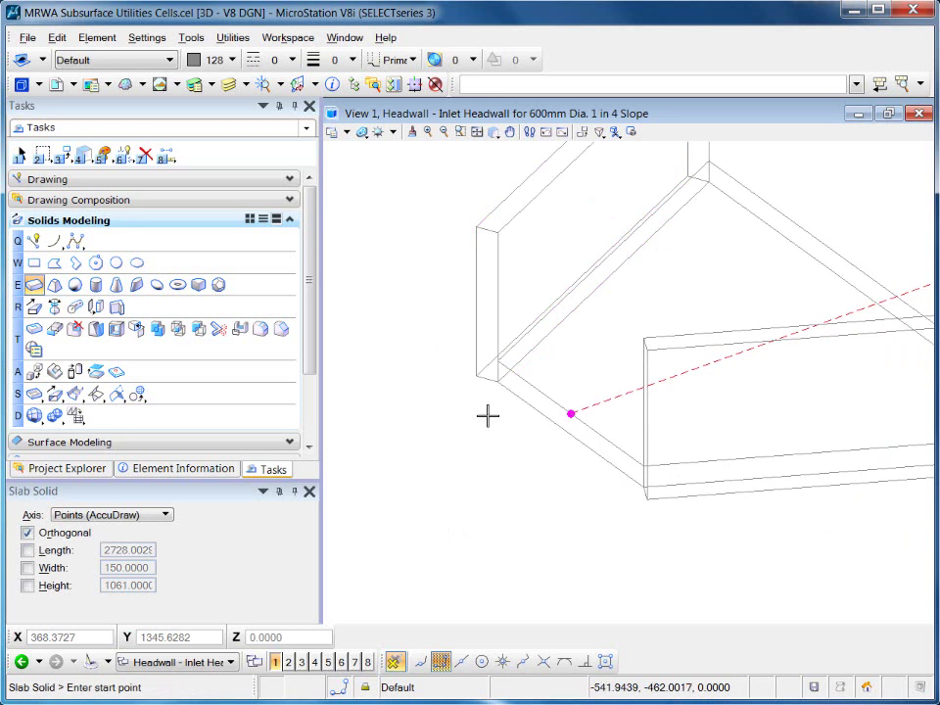
left_click(499, 382)
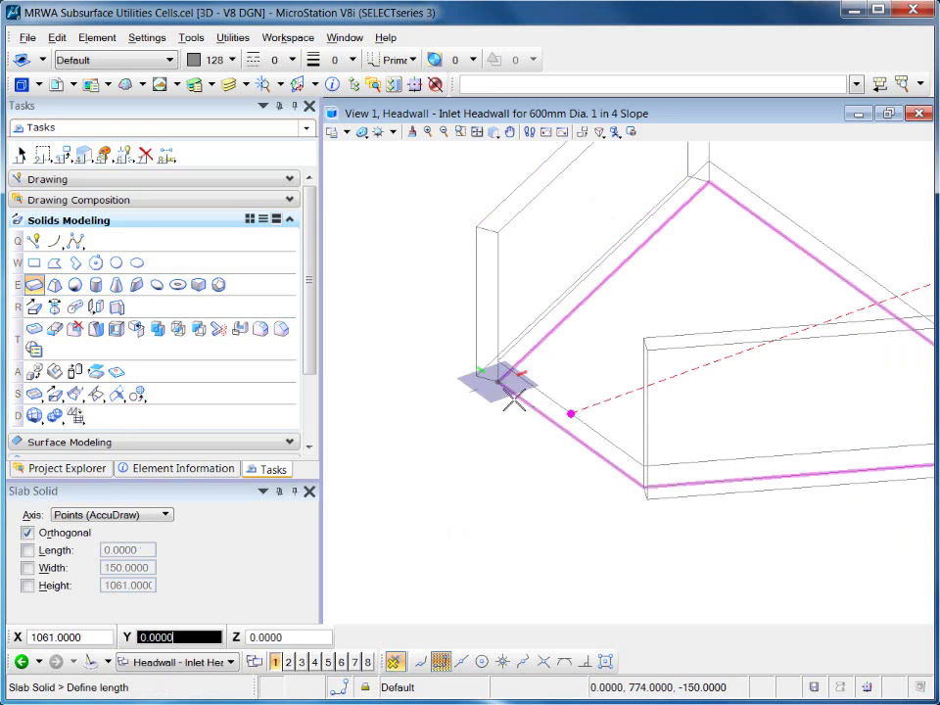
scroll(612, 485, "up", 2)
scroll(616, 490, "up", 2)
left_click(614, 487)
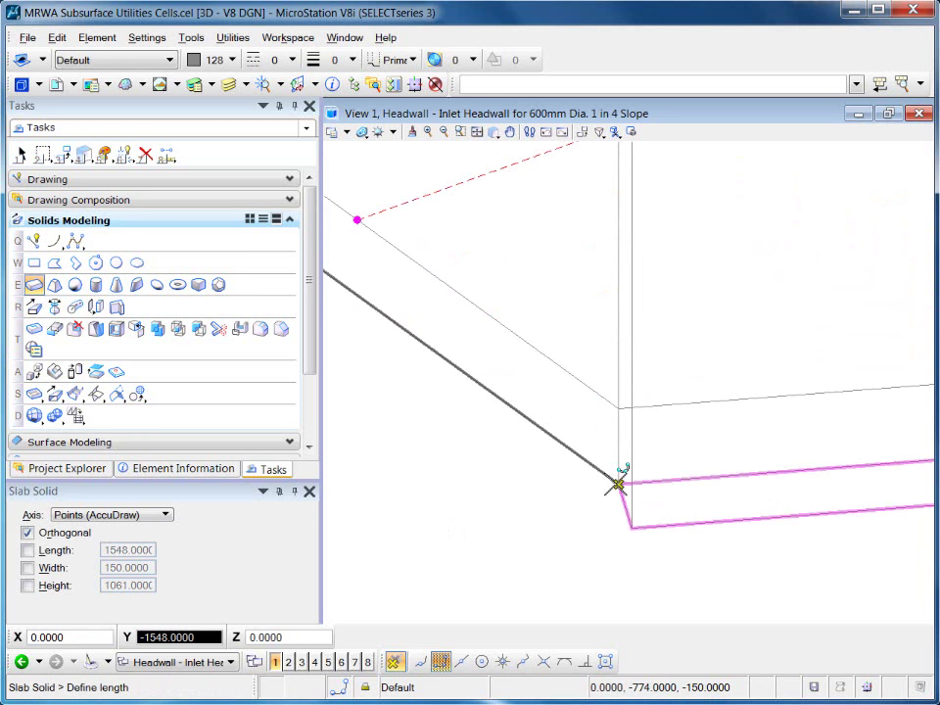
scroll(544, 502, "down", 2)
middle_click_drag(587, 495, 648, 489)
type("230")
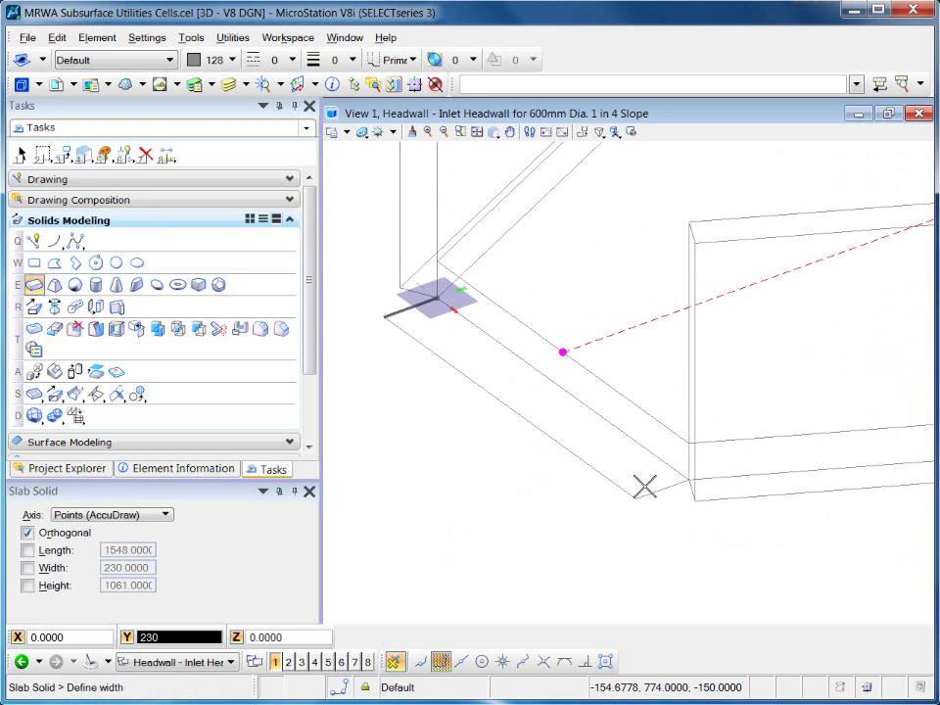
left_click(645, 487)
middle_click_drag(539, 243, 540, 550)
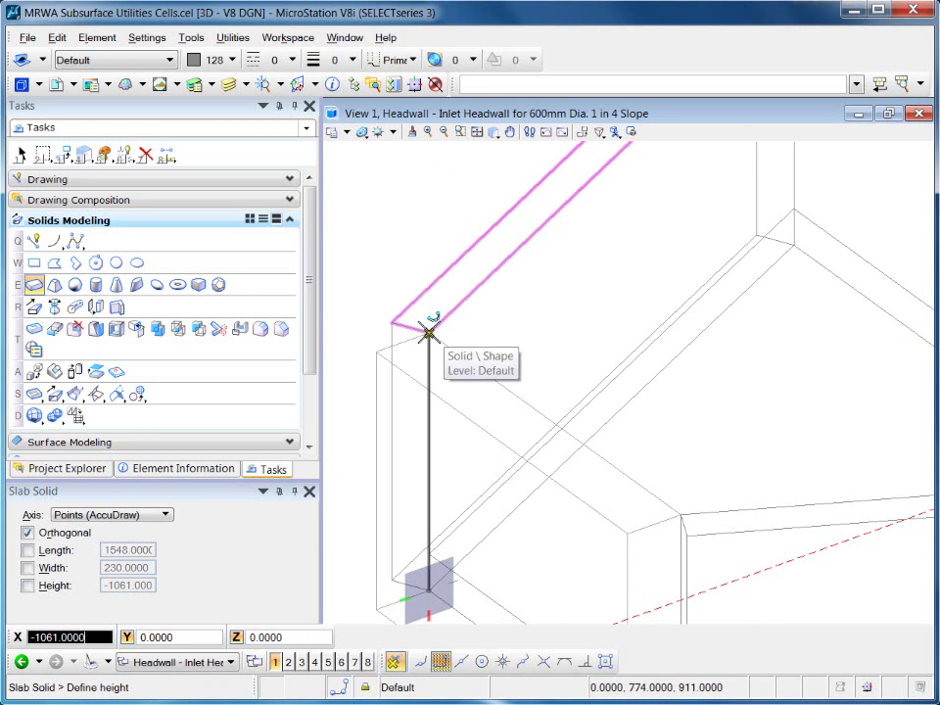
left_click(428, 333)
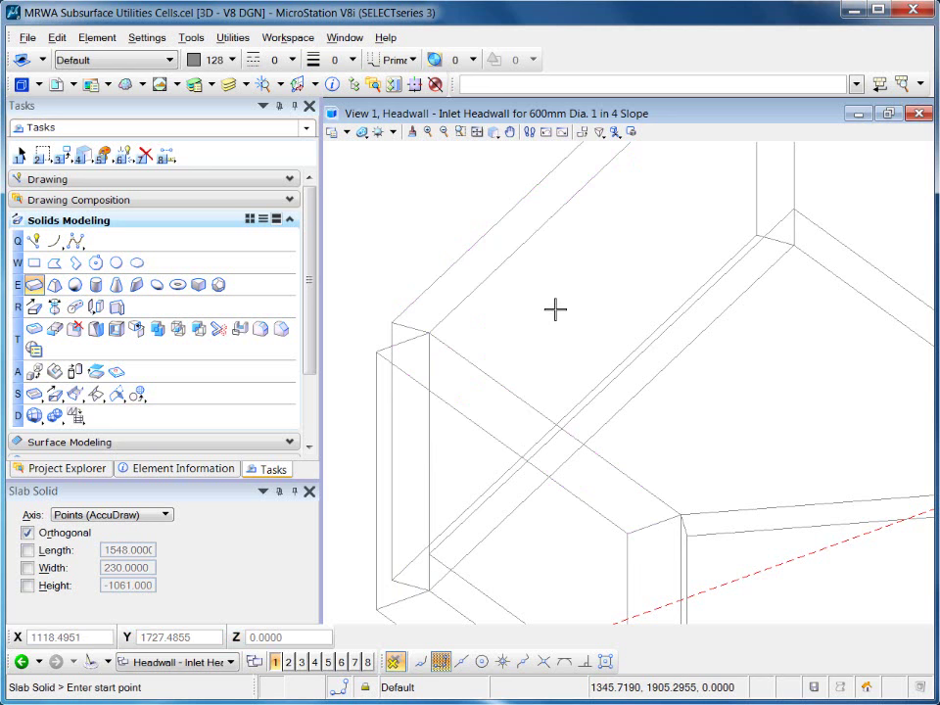
middle_click_drag(555, 310, 504, 265)
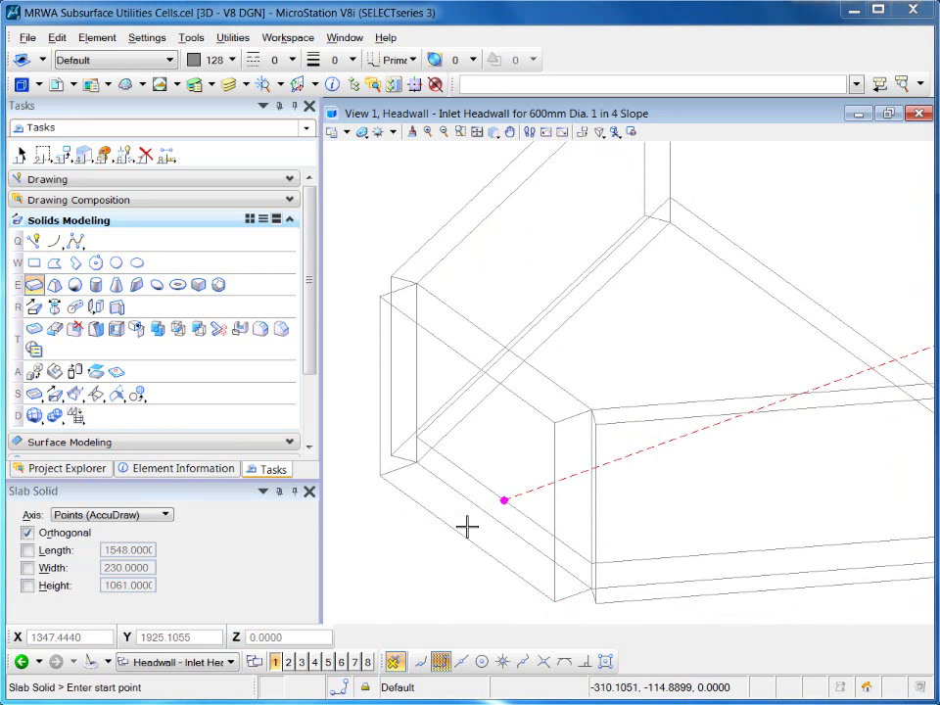
- Draw a weight 2 construction line about 265 long from the headwall's outer bottom corner on the negative-Y side, extending its outer edge
middle_click_drag(503, 520, 543, 533, "shift")
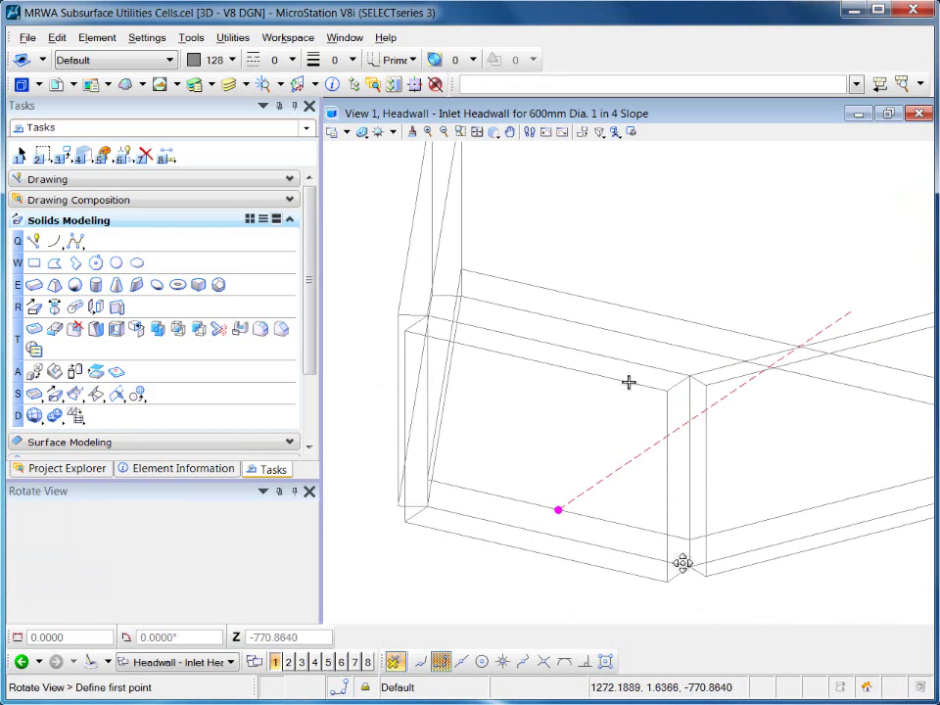
scroll(682, 562, "up", 2)
middle_click_drag(682, 562, 655, 512)
scroll(576, 252, "up", 1)
key("e")
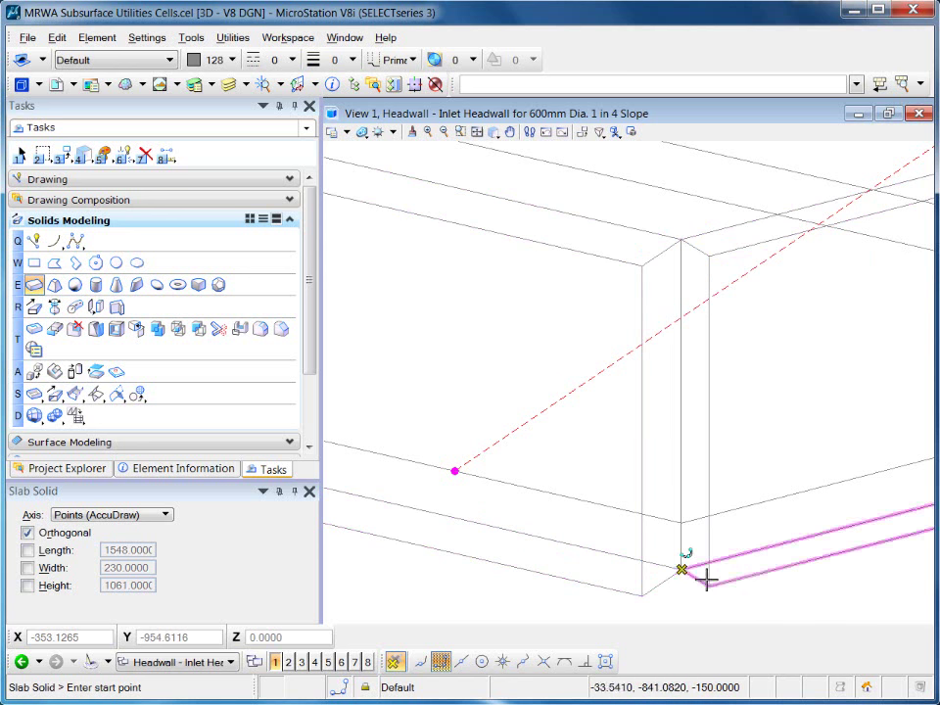
middle_click_drag(672, 605, 674, 546)
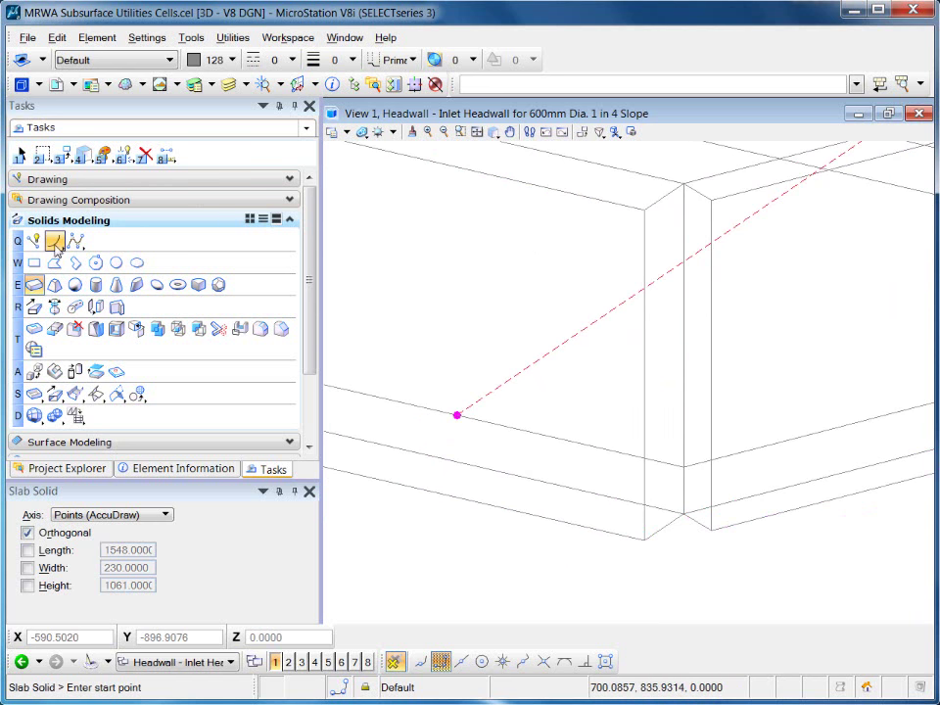
left_click(55, 242)
left_click(326, 62)
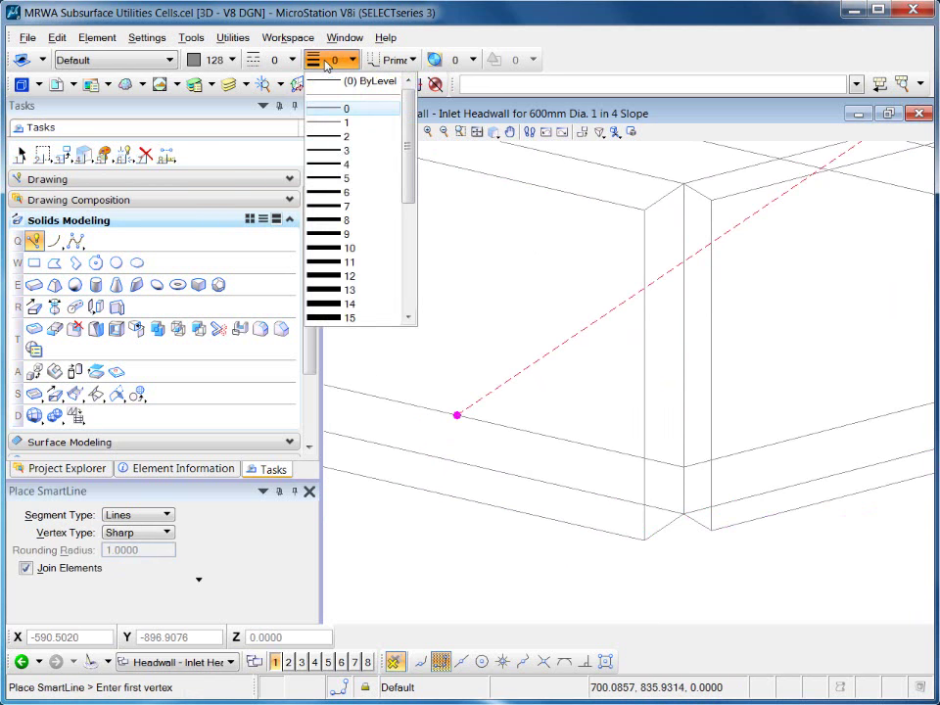
left_click(338, 138)
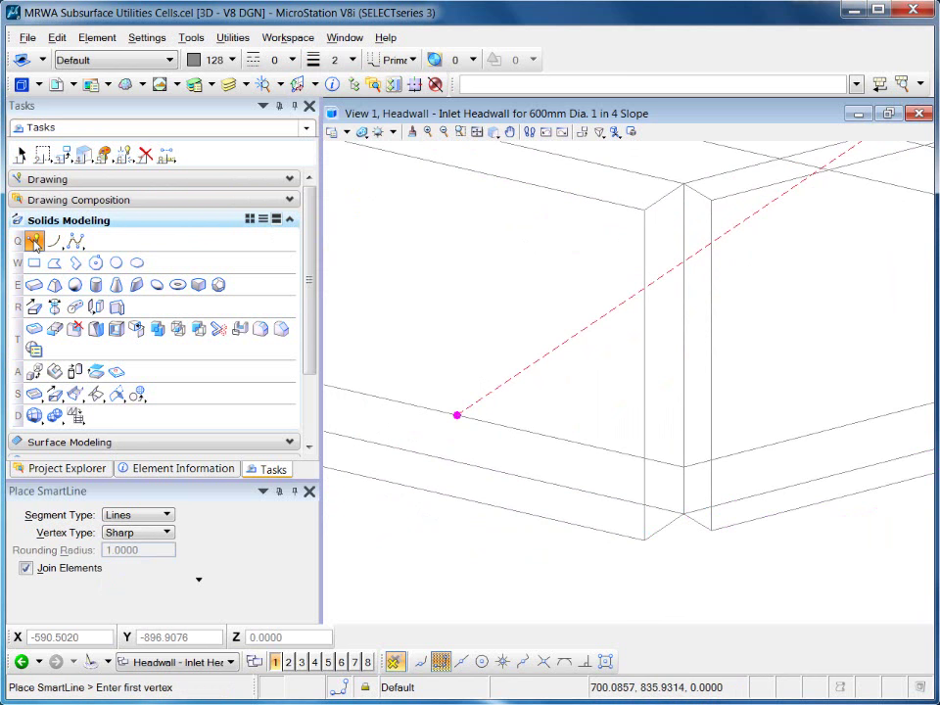
left_click(644, 540)
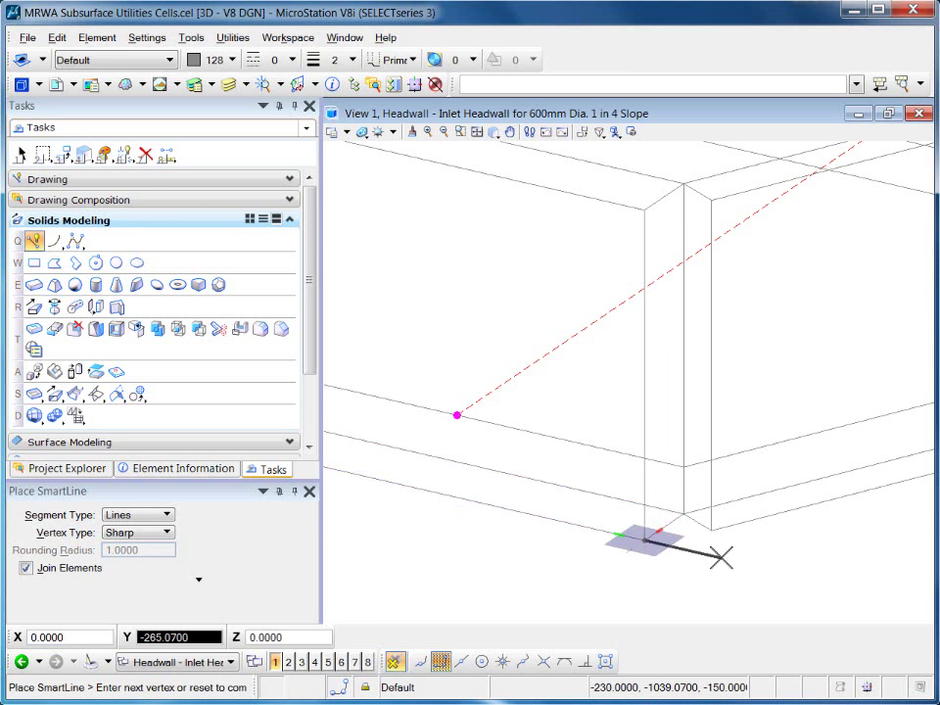
left_click(721, 559)
right_click(817, 569)
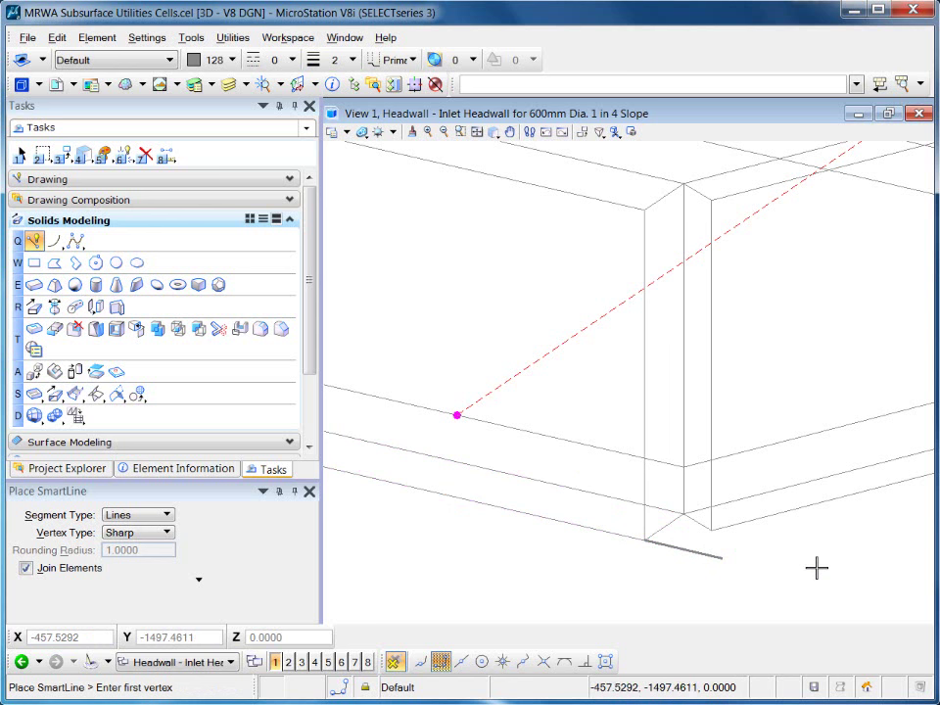
- Draw a second construction line extending the negative-Y wing wall's outer bottom edge across the first line, then reset the line weight to 0
left_click(711, 530)
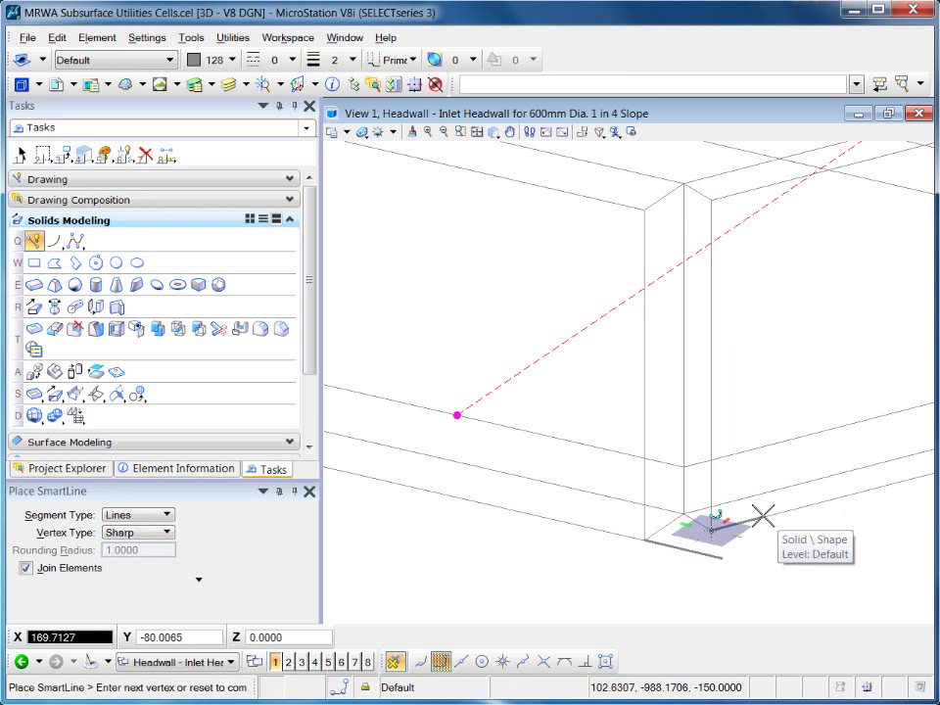
key("r")
key("e")
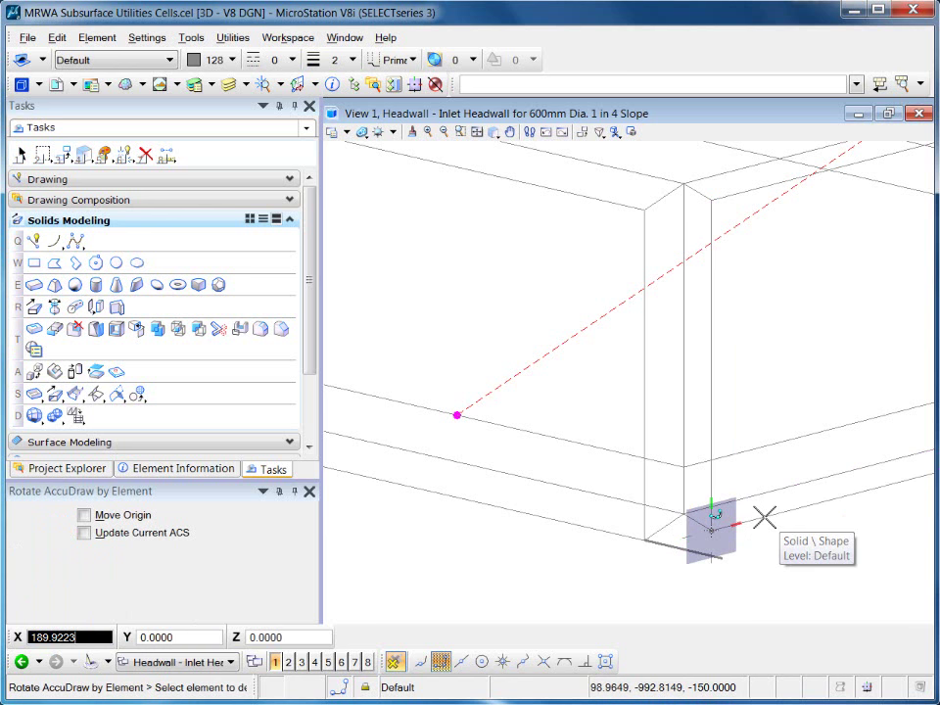
left_click(765, 517)
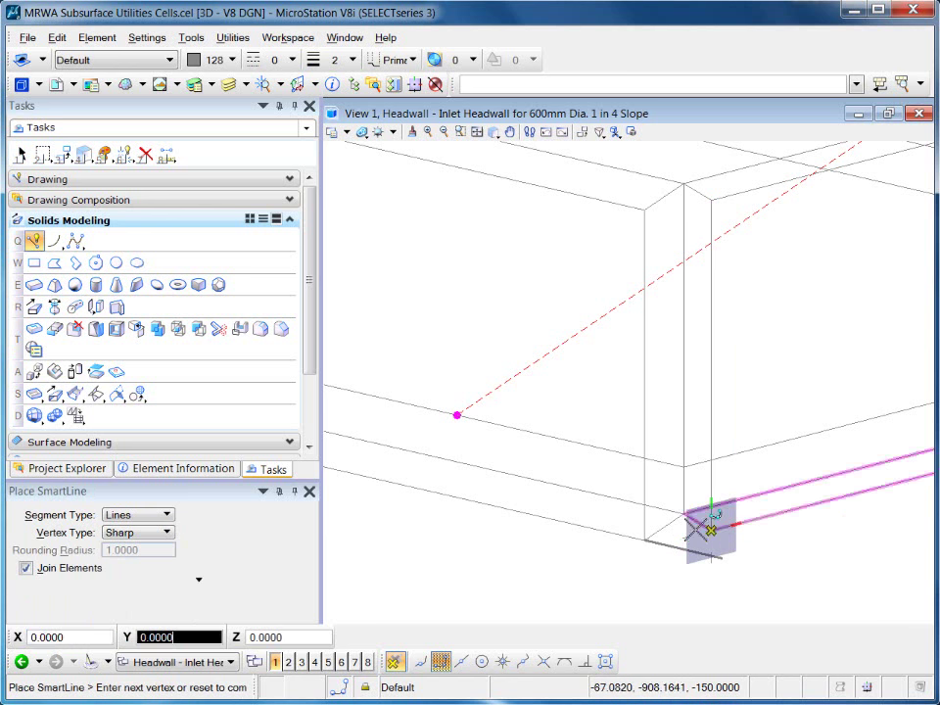
left_click(599, 557)
right_click(489, 506)
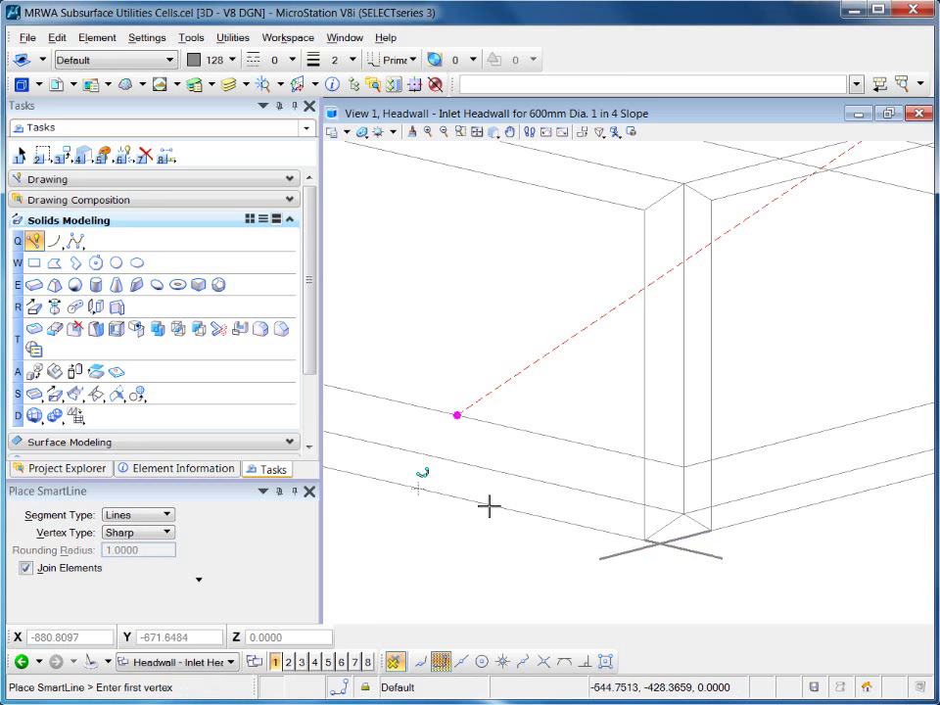
left_click(333, 60)
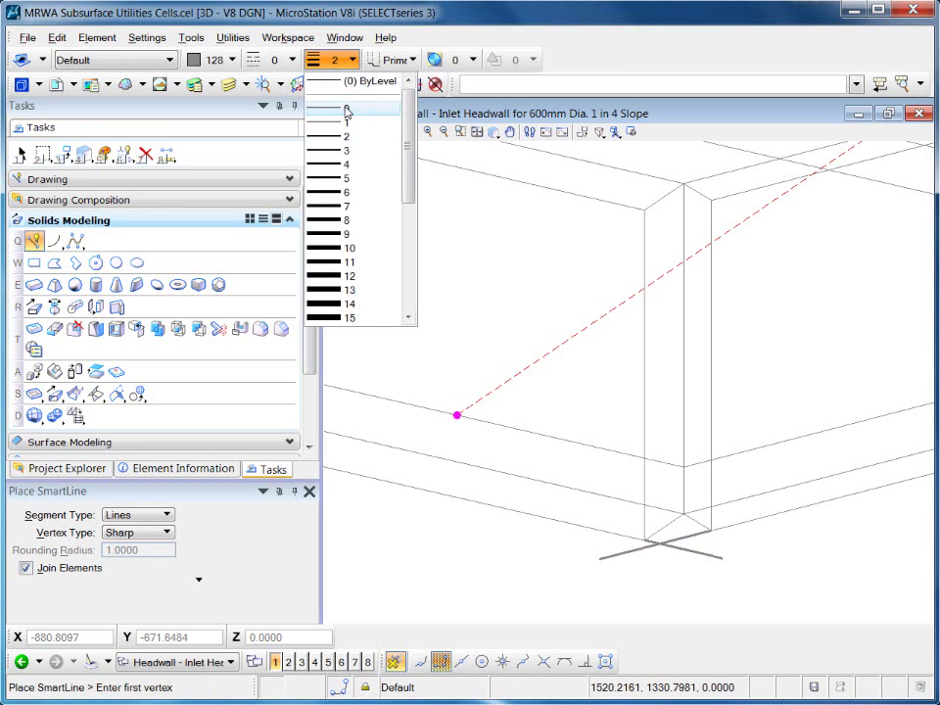
left_click(346, 110)
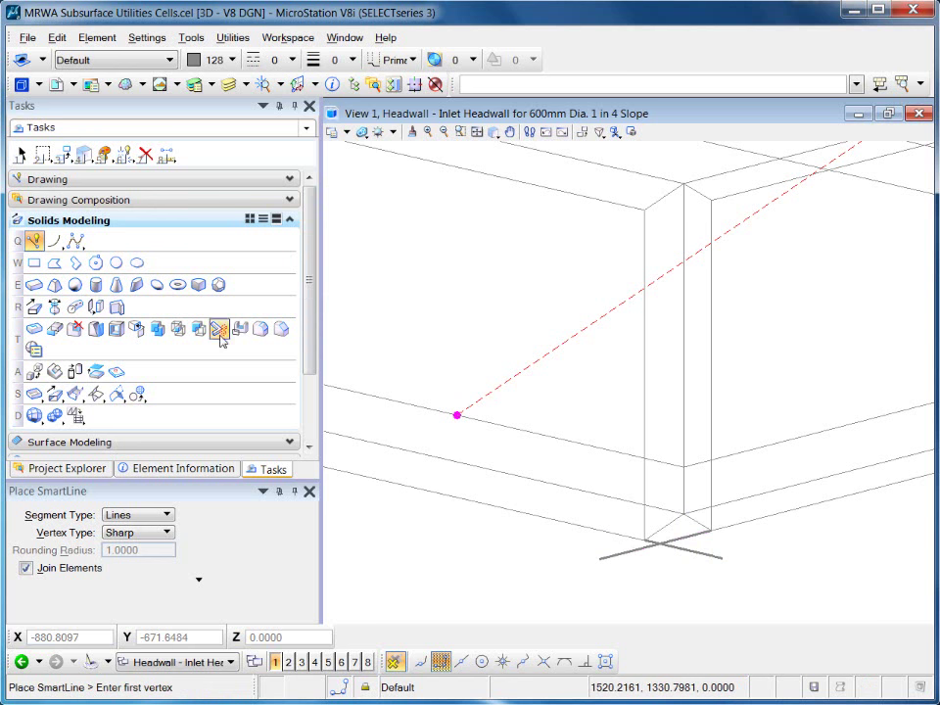
- Place a closed four-sided shape at the negative-Y bottom corner through the construction lines' intersection, wing wall corner, shared inner corner and headwall corner
left_click(55, 262)
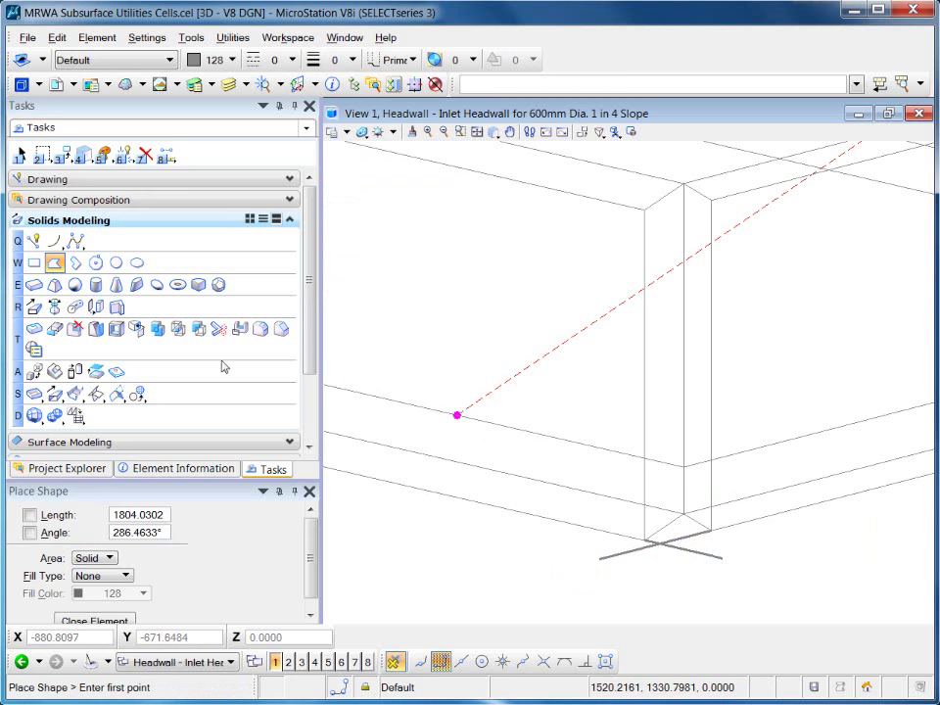
left_click(544, 661)
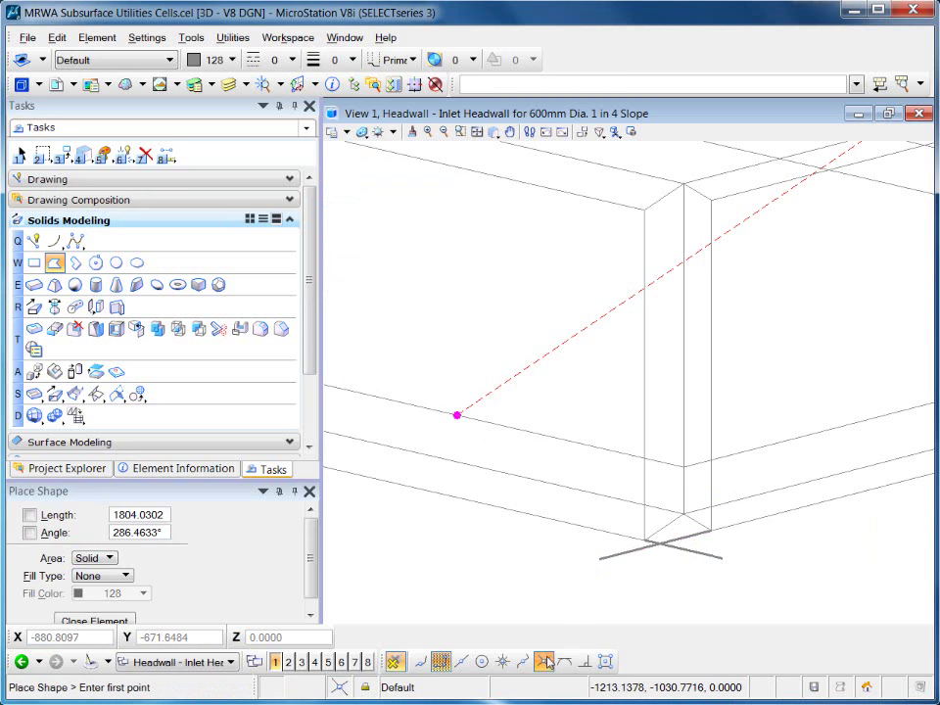
left_click(659, 543)
scroll(657, 548, "up", 2)
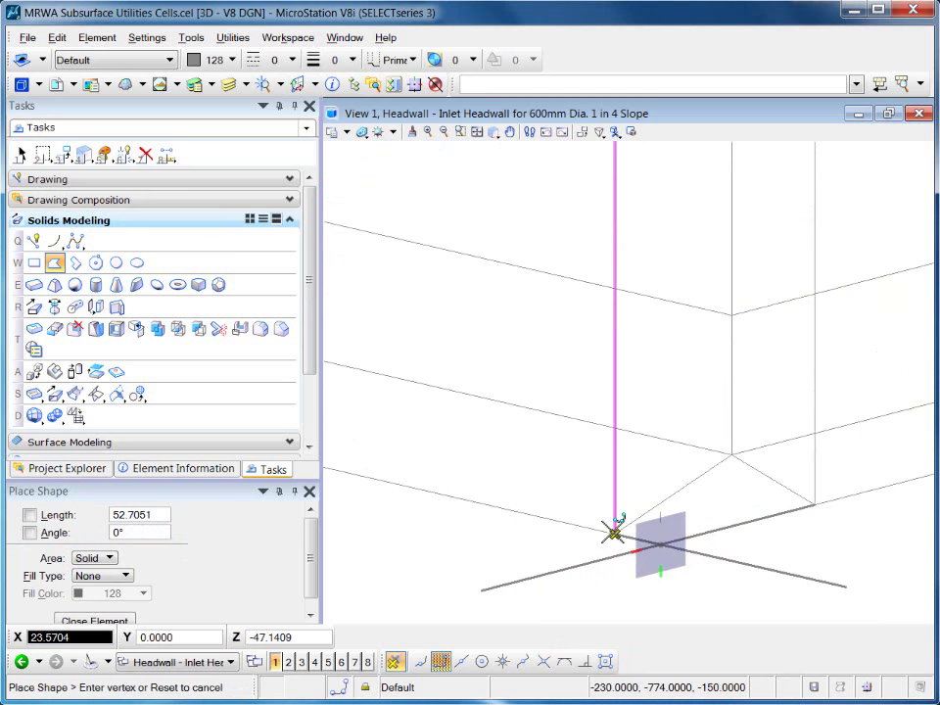
left_click(615, 534)
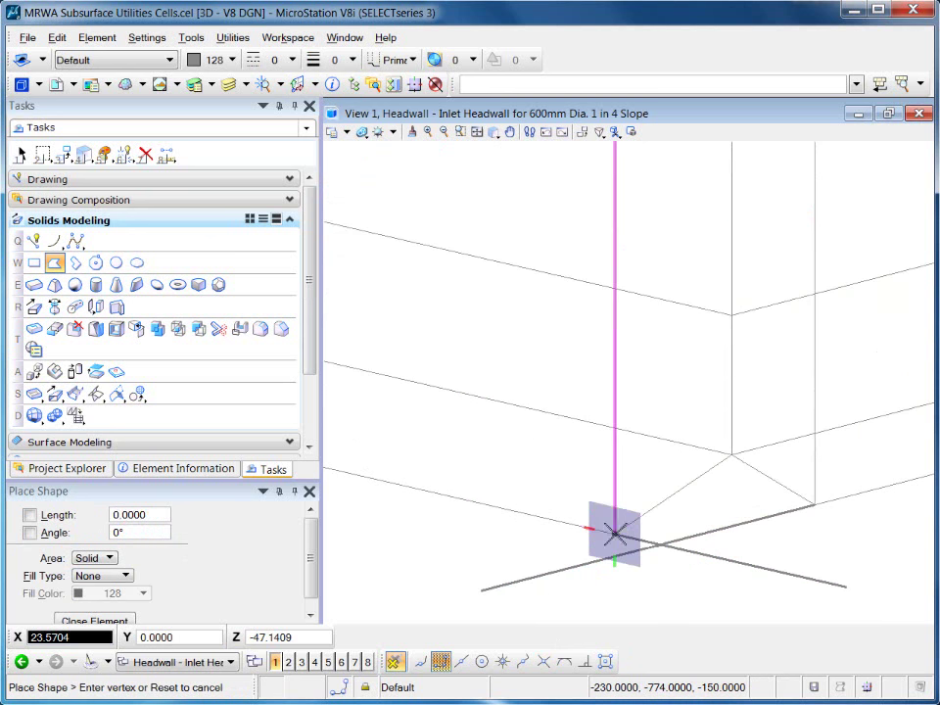
left_click(733, 452)
left_click(815, 503)
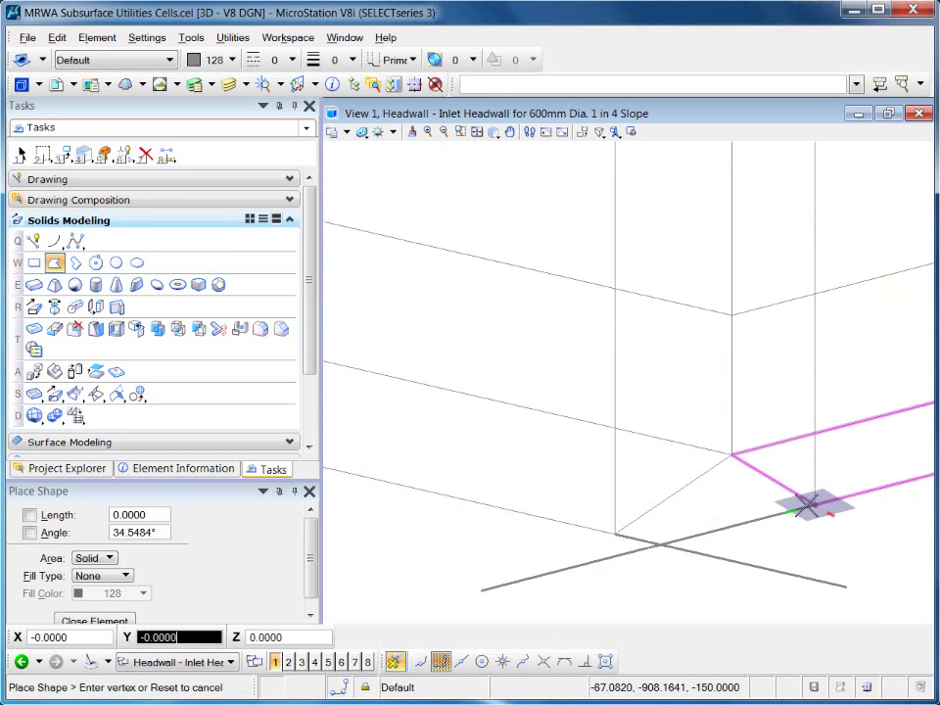
scroll(314, 571, "down", 1)
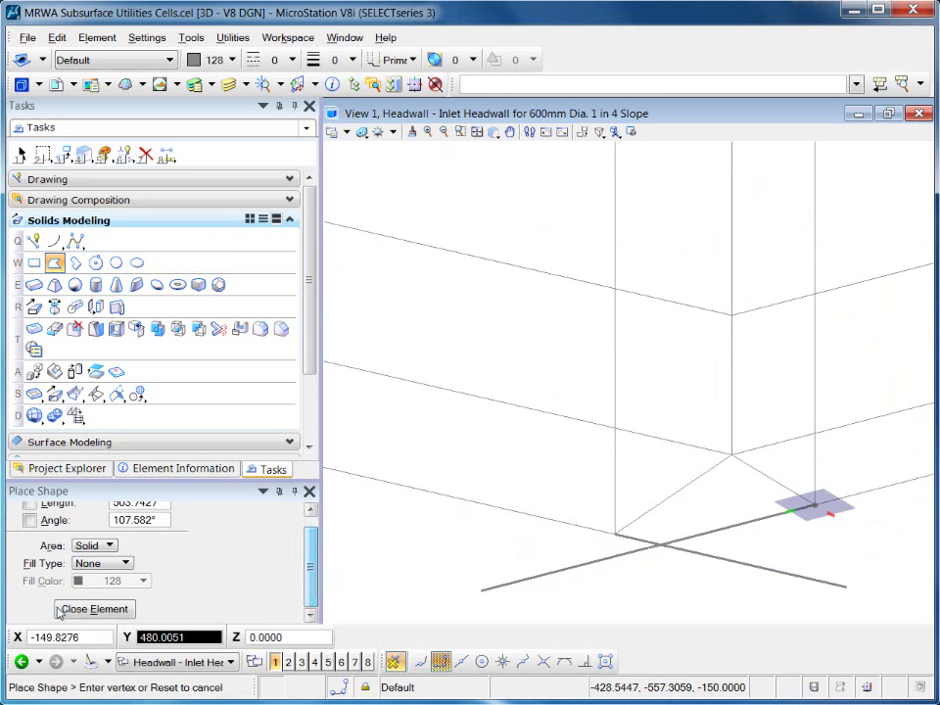
left_click(94, 608)
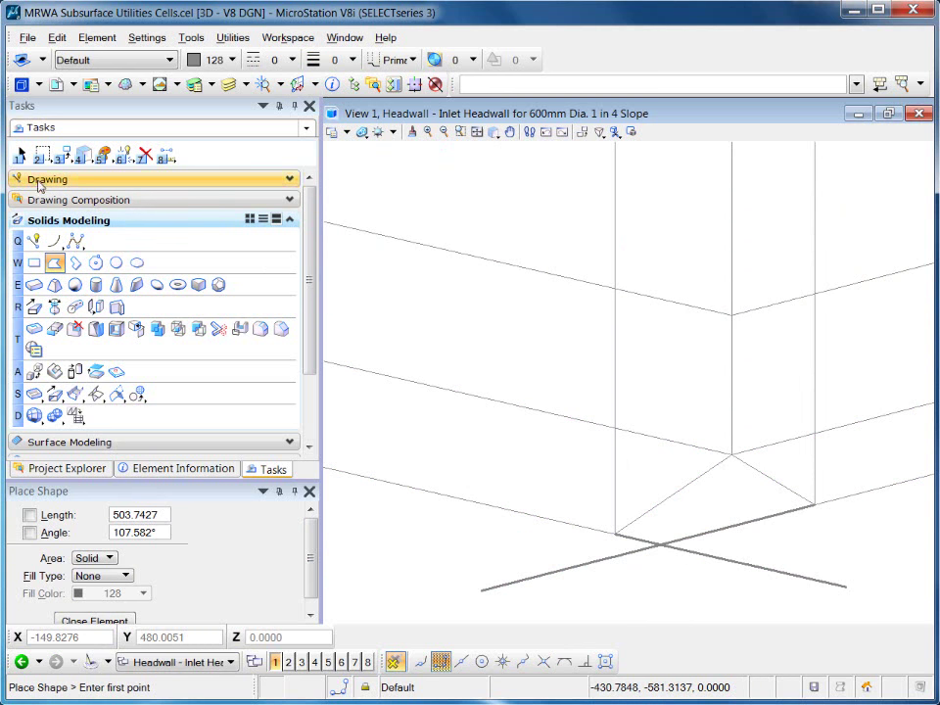
- Delete the two weight 2 construction lines crossing at the negative-Y corner
left_click(20, 155)
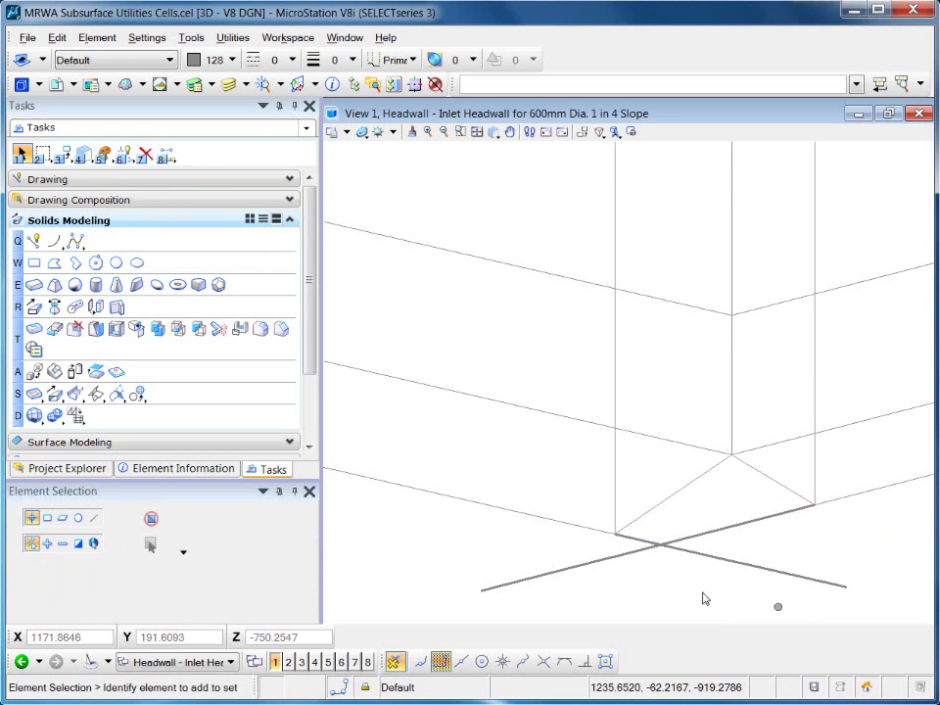
left_click_drag(853, 617, 506, 578)
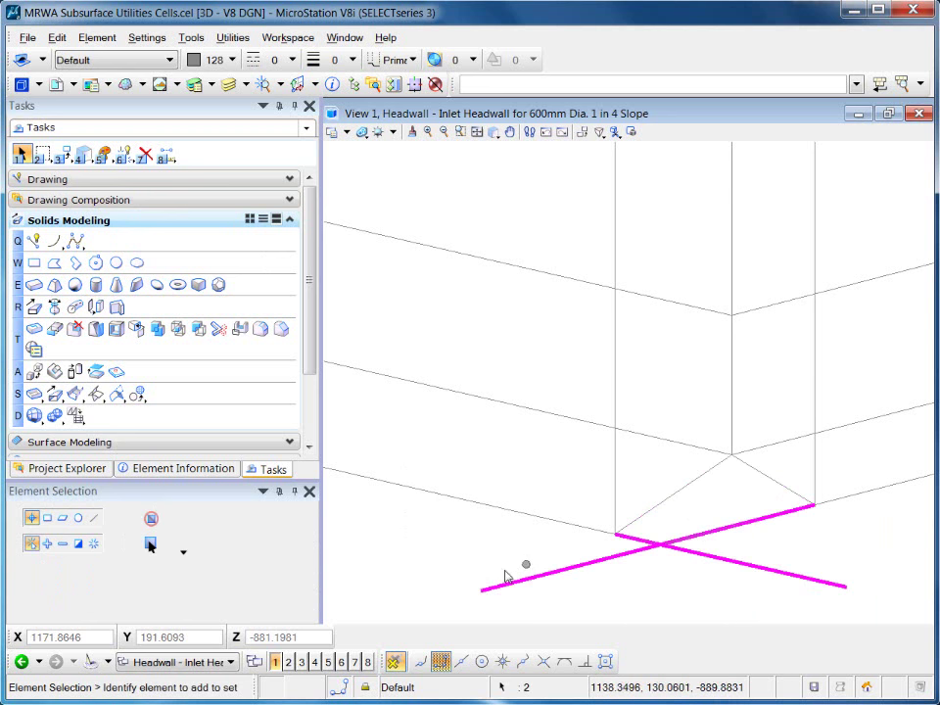
left_click(145, 155)
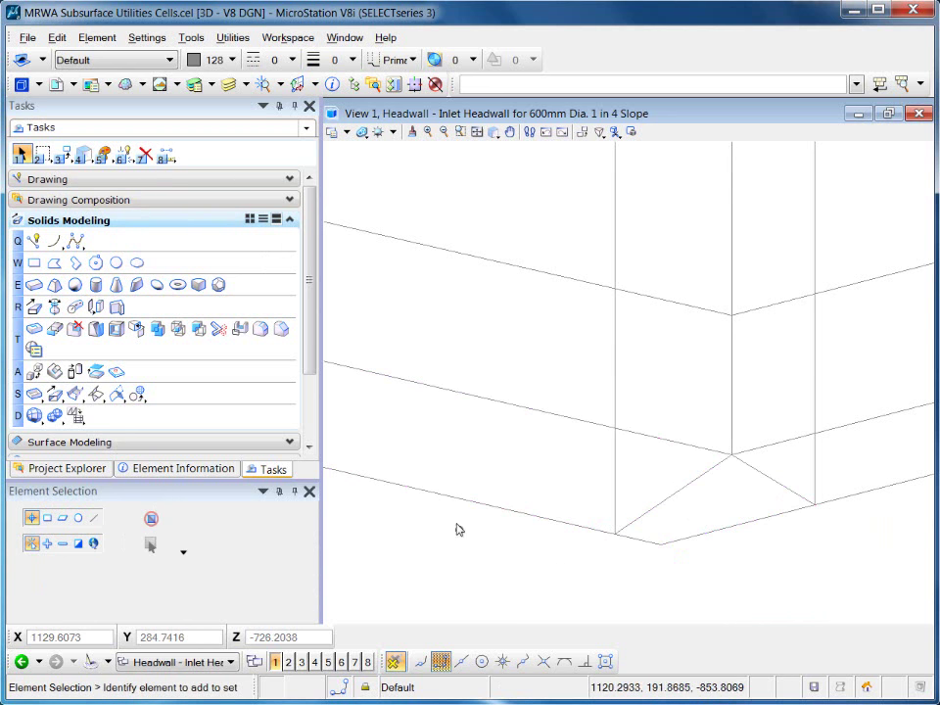
- Extrude the negative-Y corner shape orthogonally upward by 1061 to the top corner of the adjoining walls
scroll(554, 529, "down", 2)
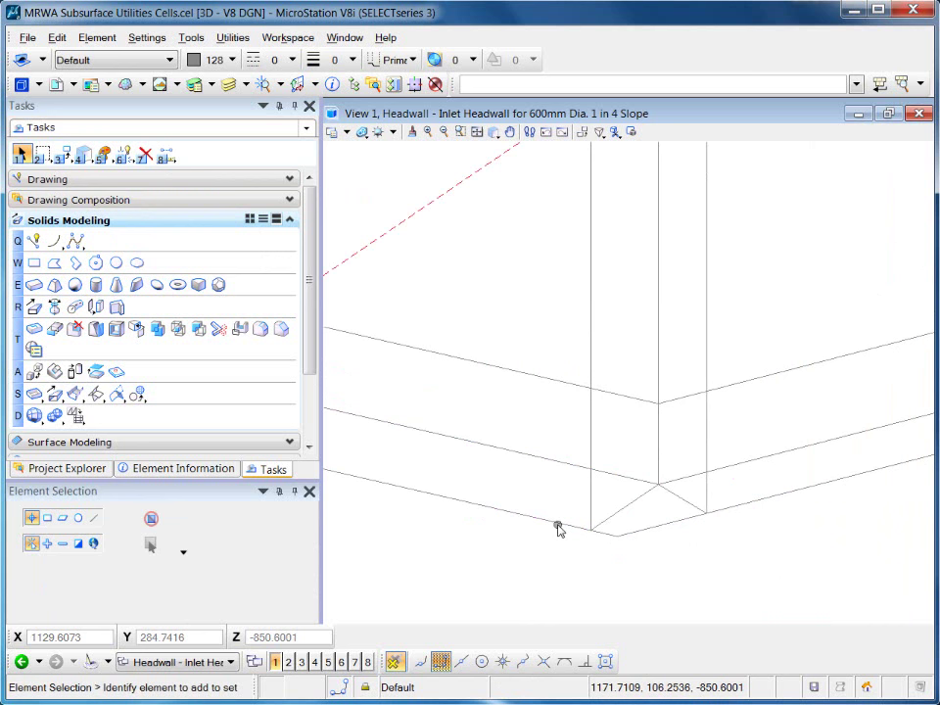
left_click(37, 308)
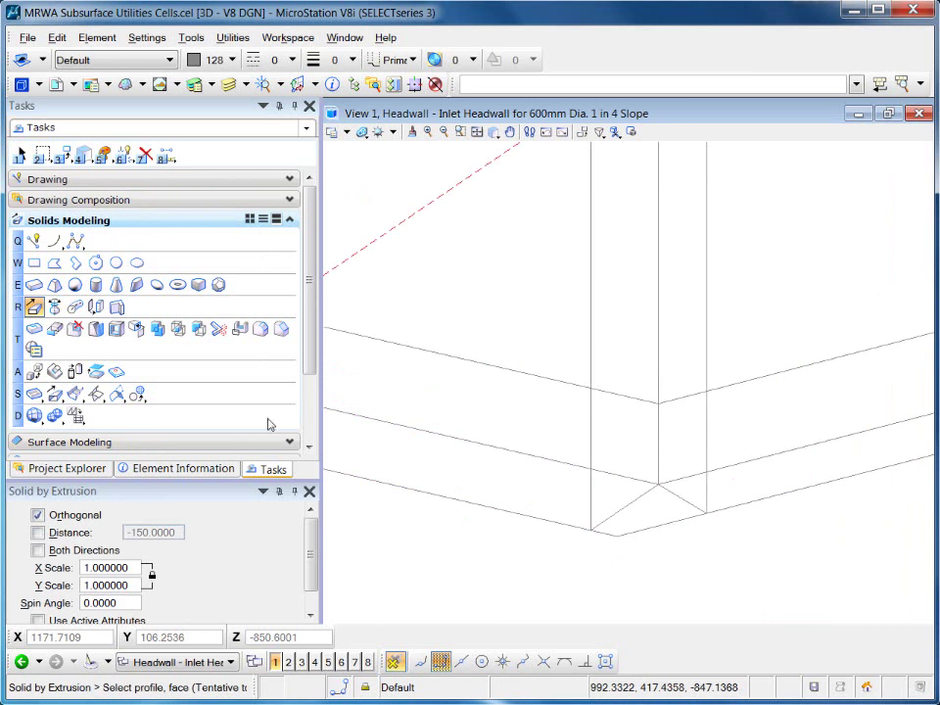
left_click(641, 530)
middle_click_drag(638, 315, 609, 573)
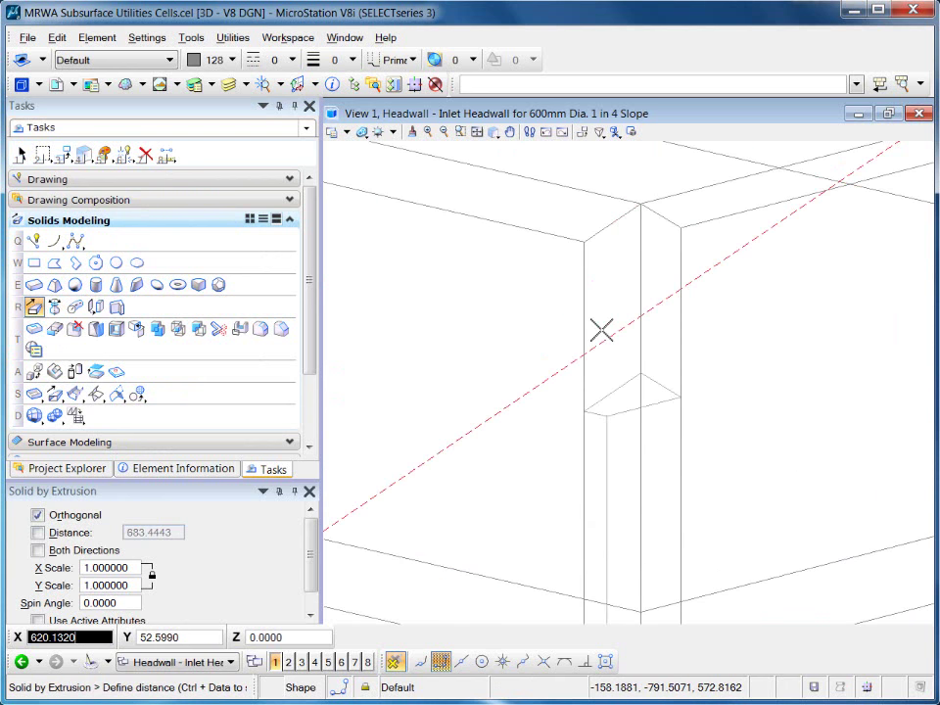
left_click(584, 241)
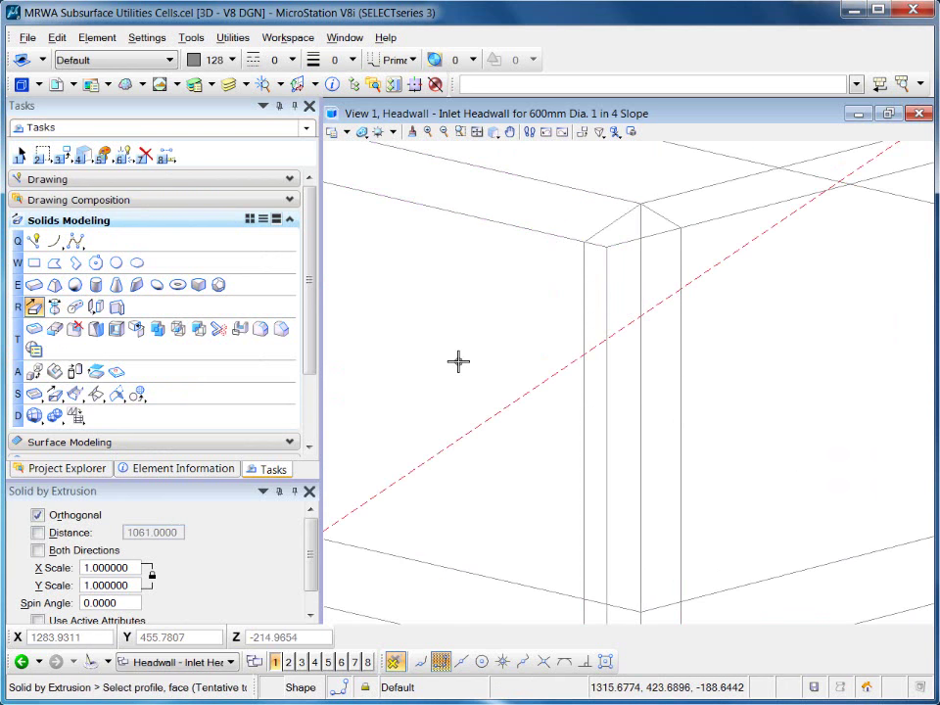
- Draw a construction line about 254 long from the headwall's outer bottom corner on the positive-Y side, extending its outer edge
middle_click_drag(457, 361, 532, 399)
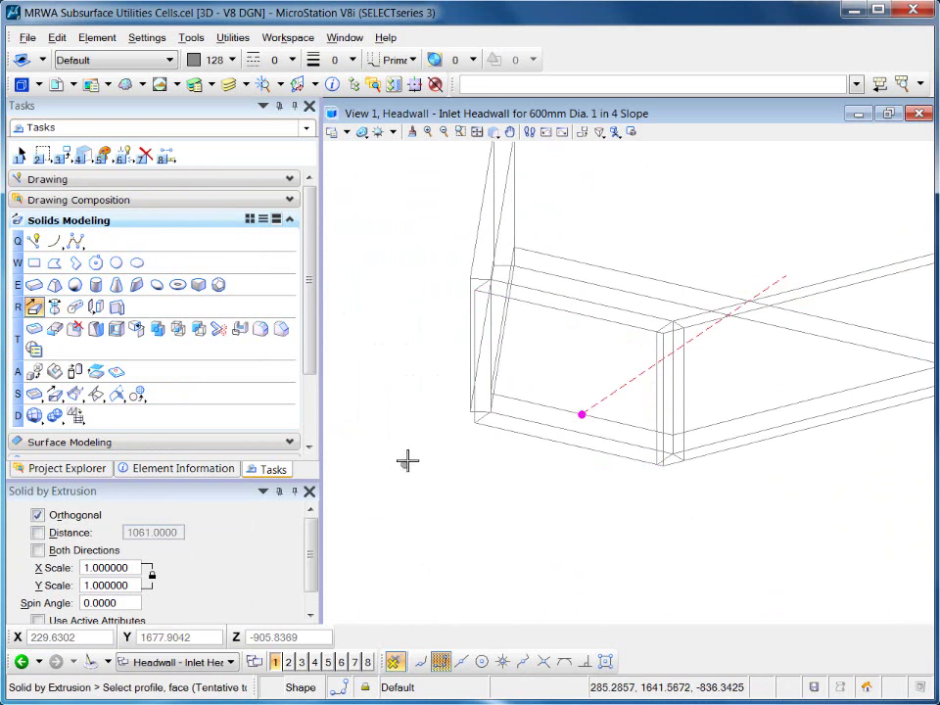
middle_click_drag(406, 460, 657, 505, "shift")
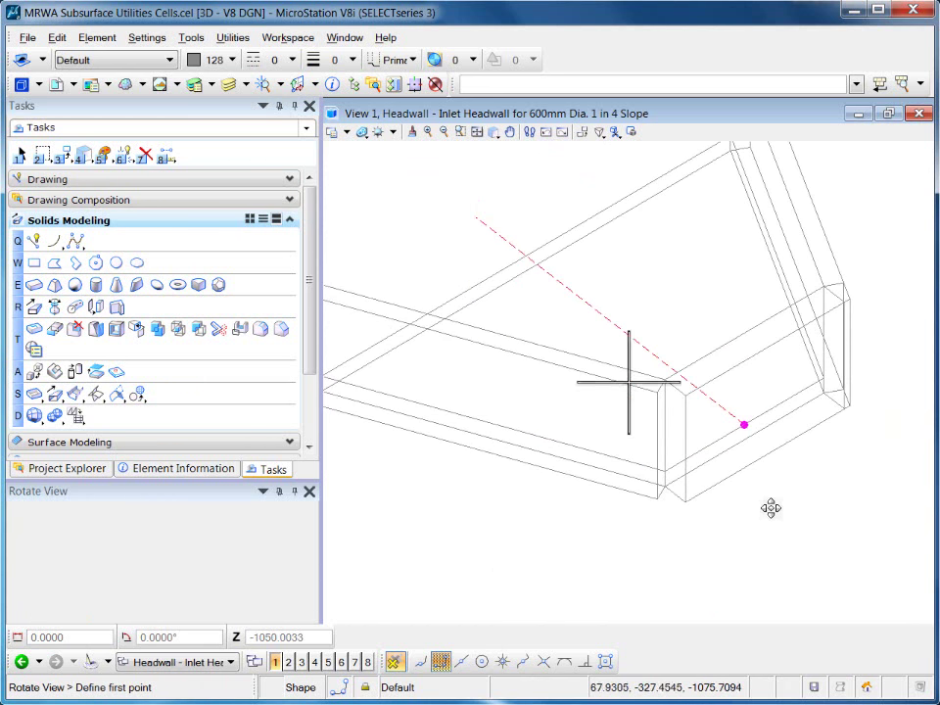
scroll(770, 506, "up", 3)
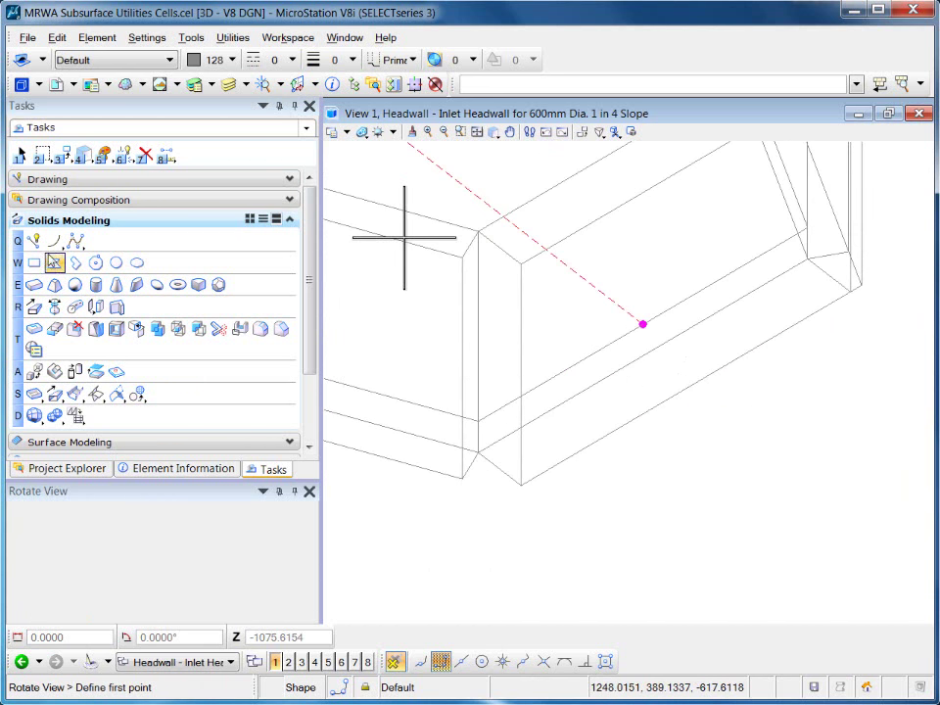
left_click(34, 240)
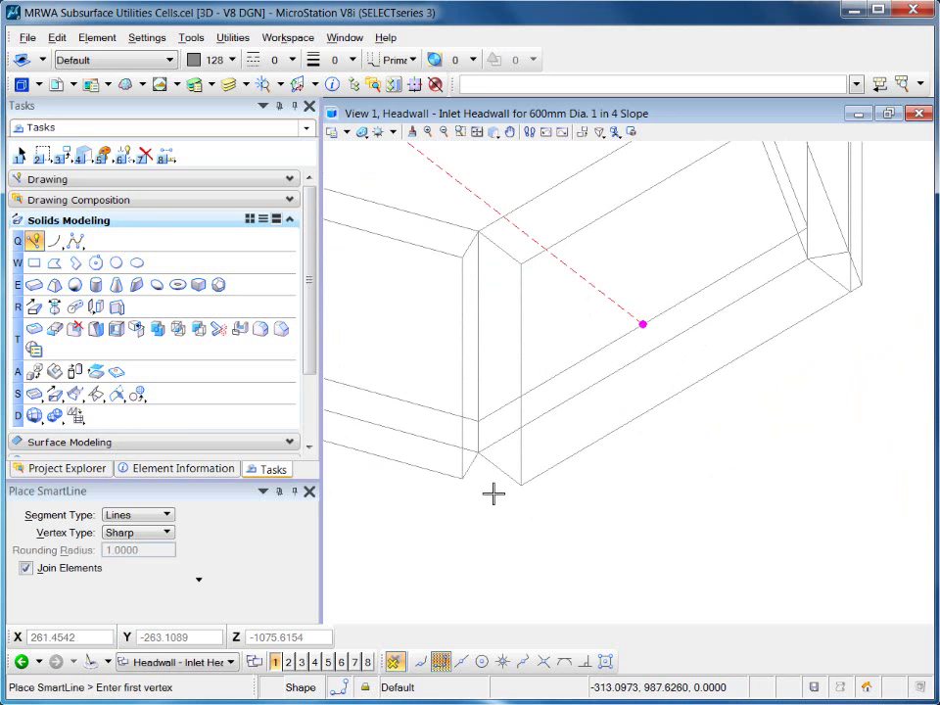
scroll(492, 492, "up", 2)
left_click(539, 479)
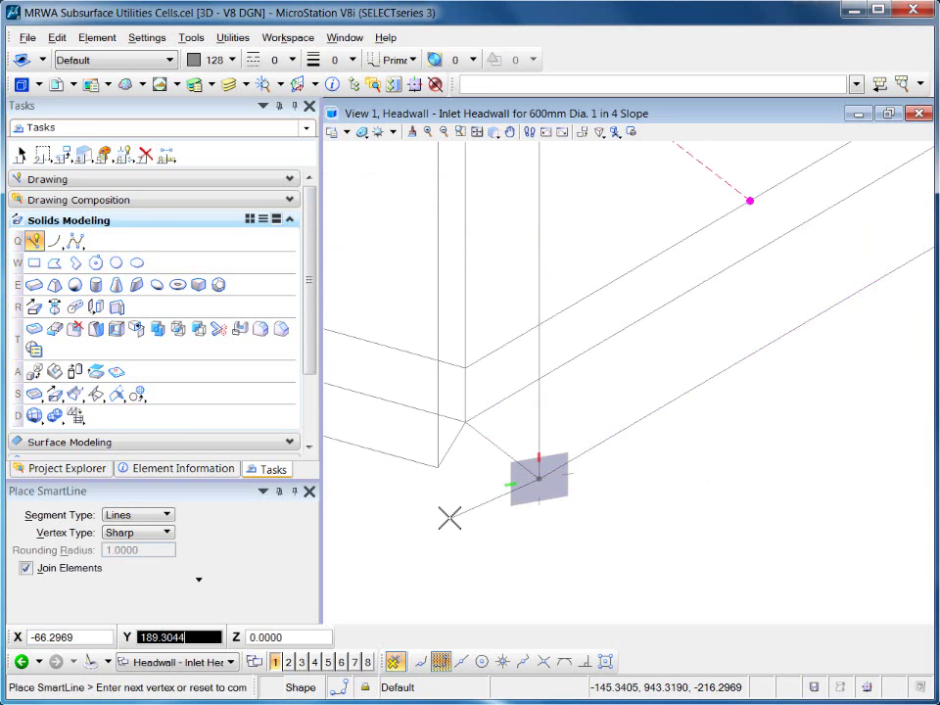
key("t")
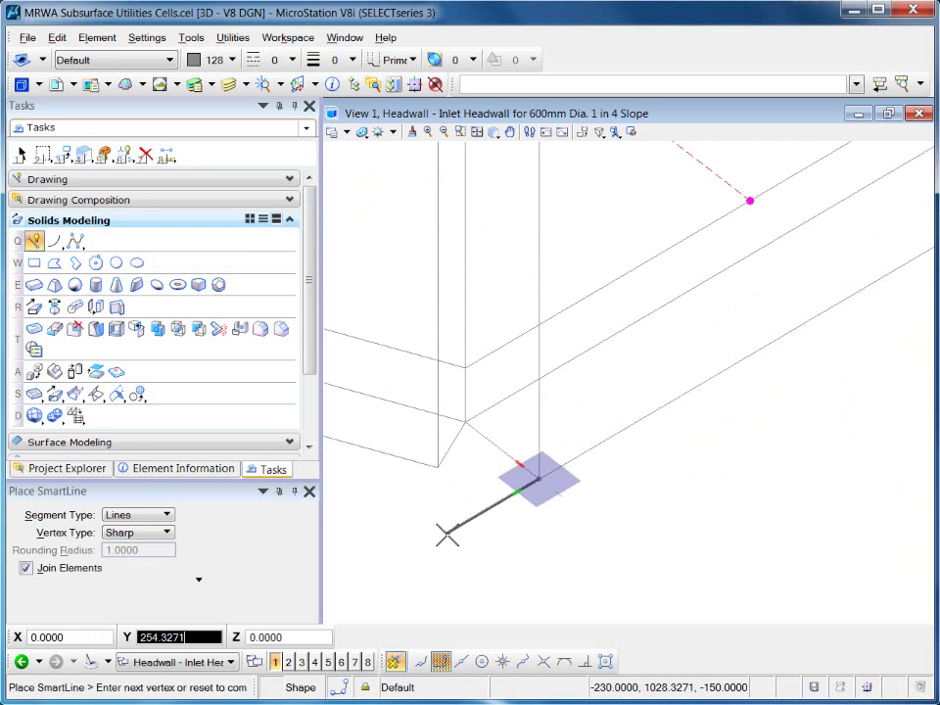
left_click(447, 535)
right_click(482, 530)
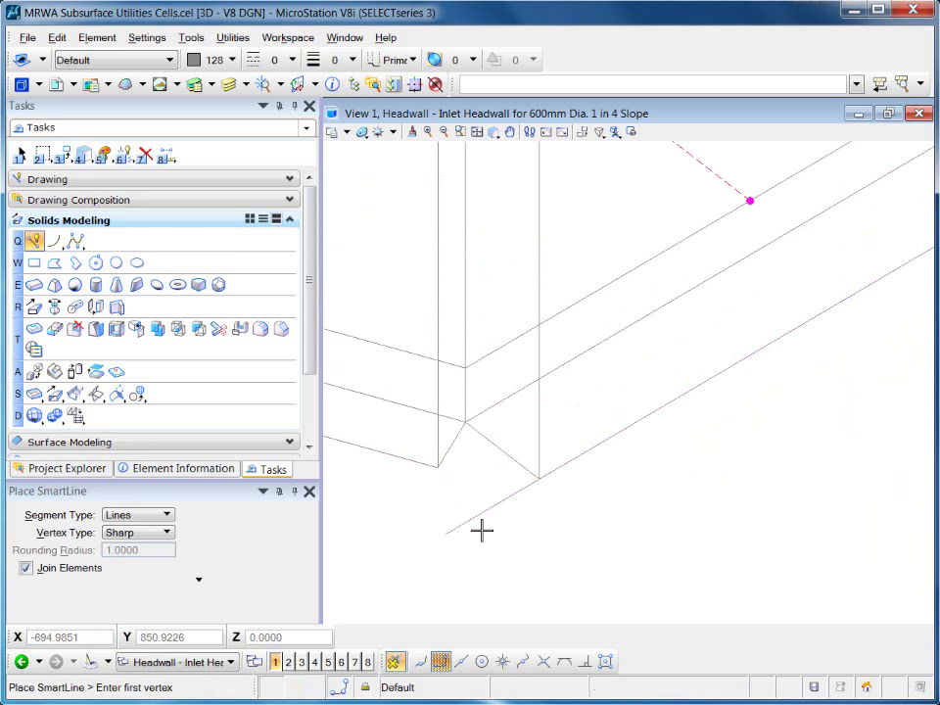
- Draw a line about 286 long extending the positive-Y wing wall's outer bottom edge across the headwall's extension line, aligning AccuDraw to the wall
left_click(438, 468)
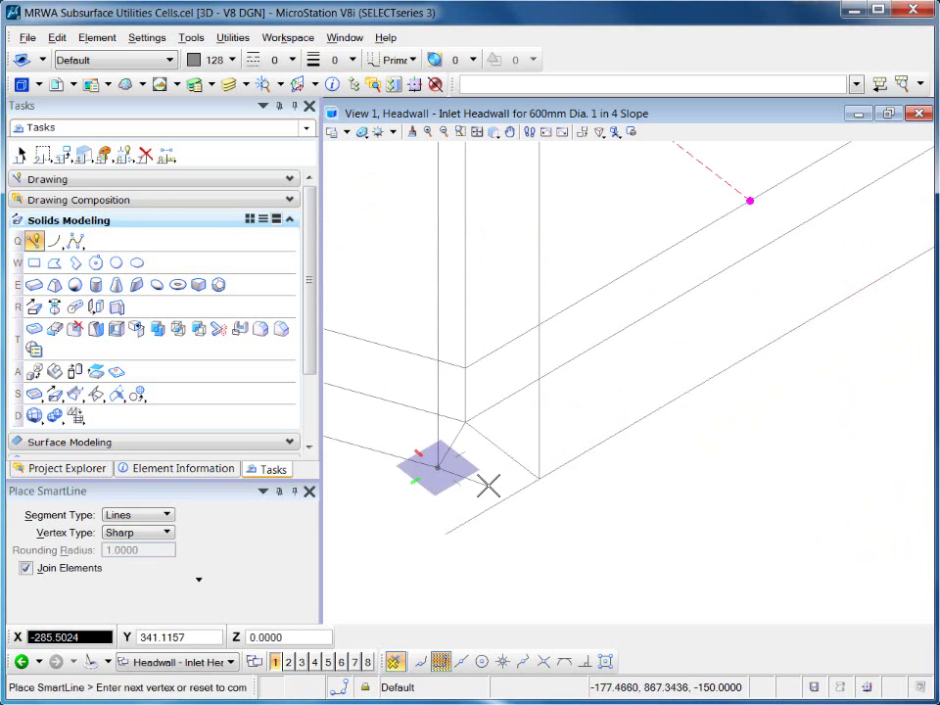
key("r")
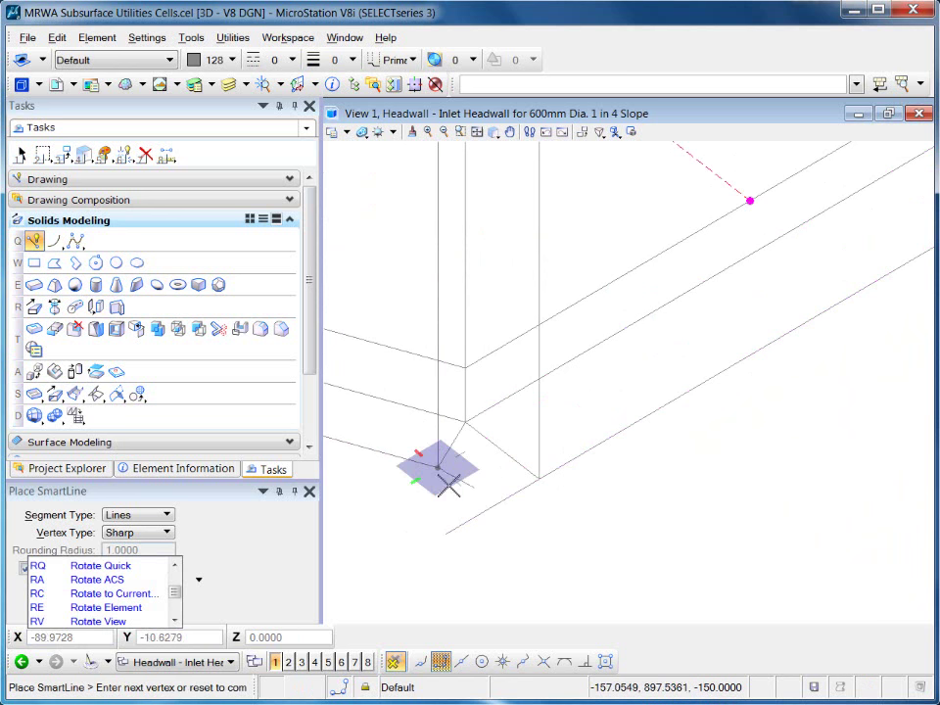
key("e")
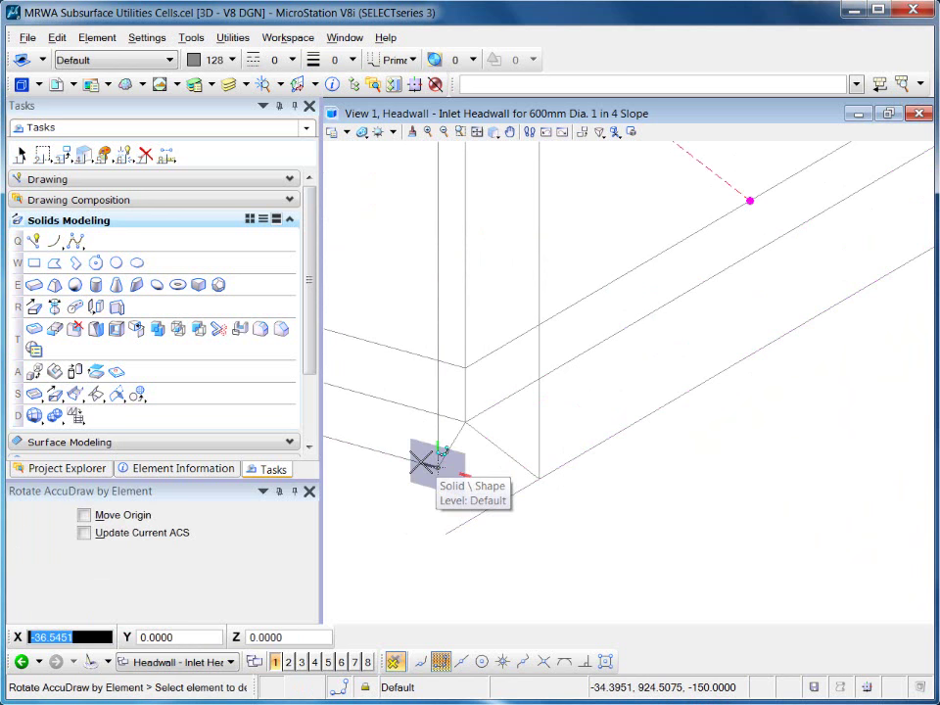
left_click(423, 462)
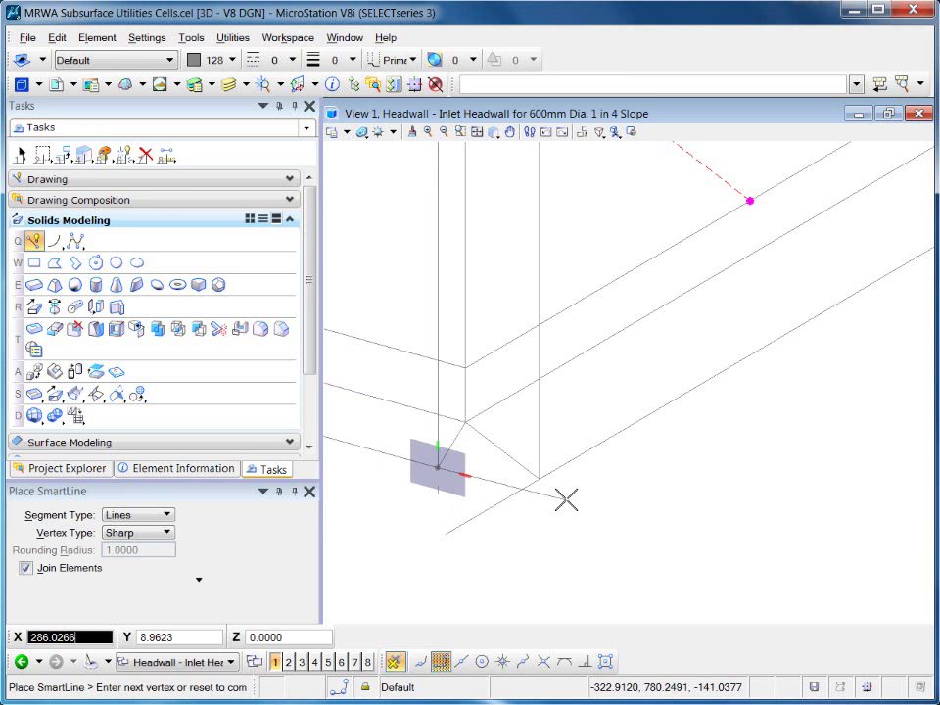
right_click(759, 516)
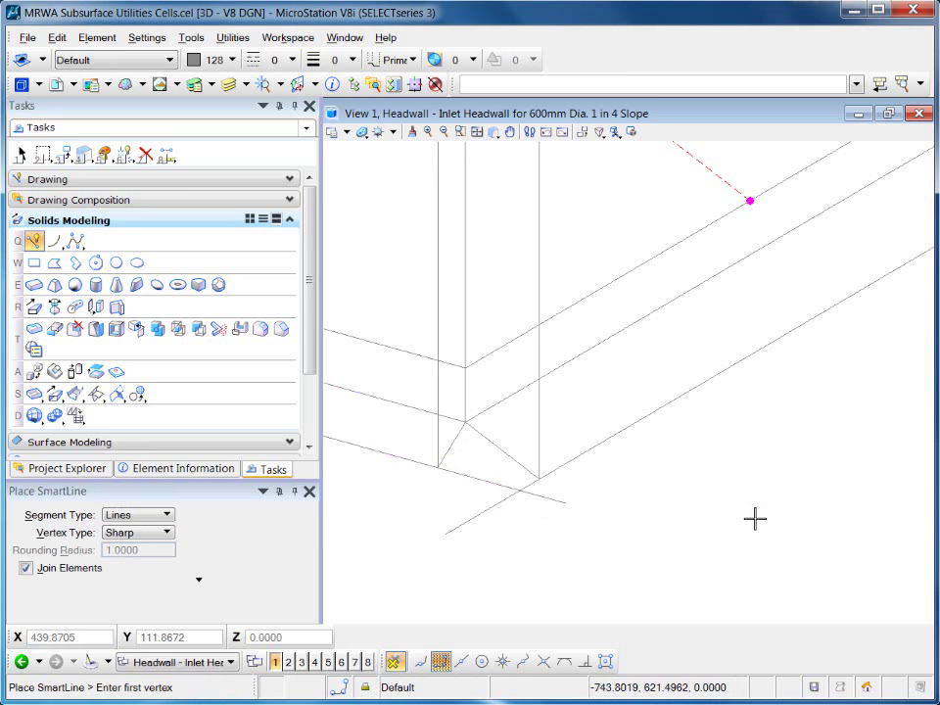
- Place a closed four-sided shape at the positive-Y bottom corner through the lines' intersection, wing wall corner, shared inner corner and headwall corner
left_click(55, 262)
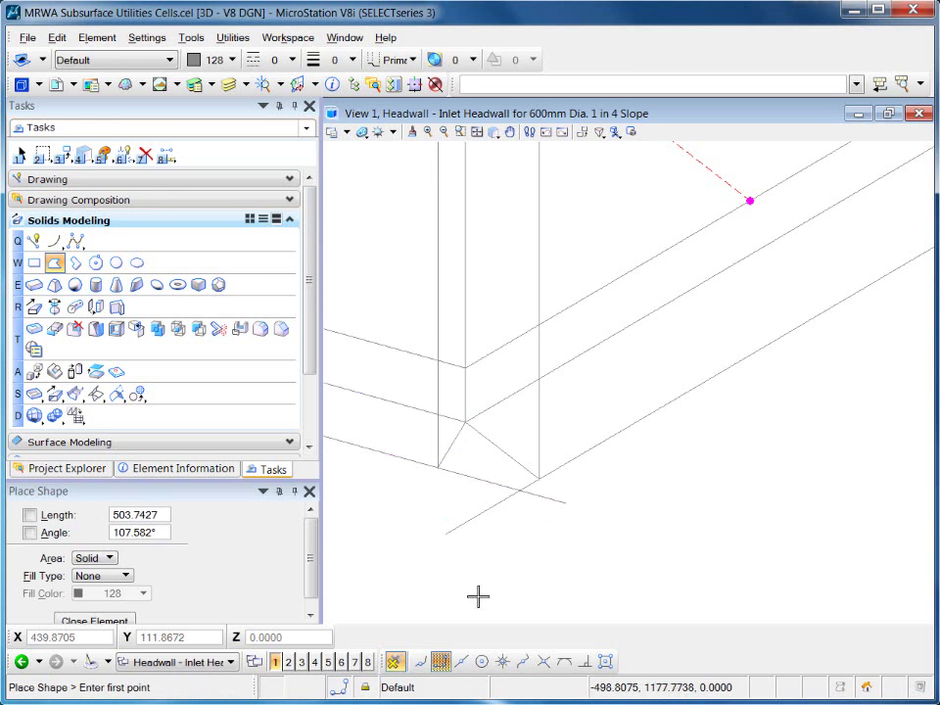
left_click(545, 662)
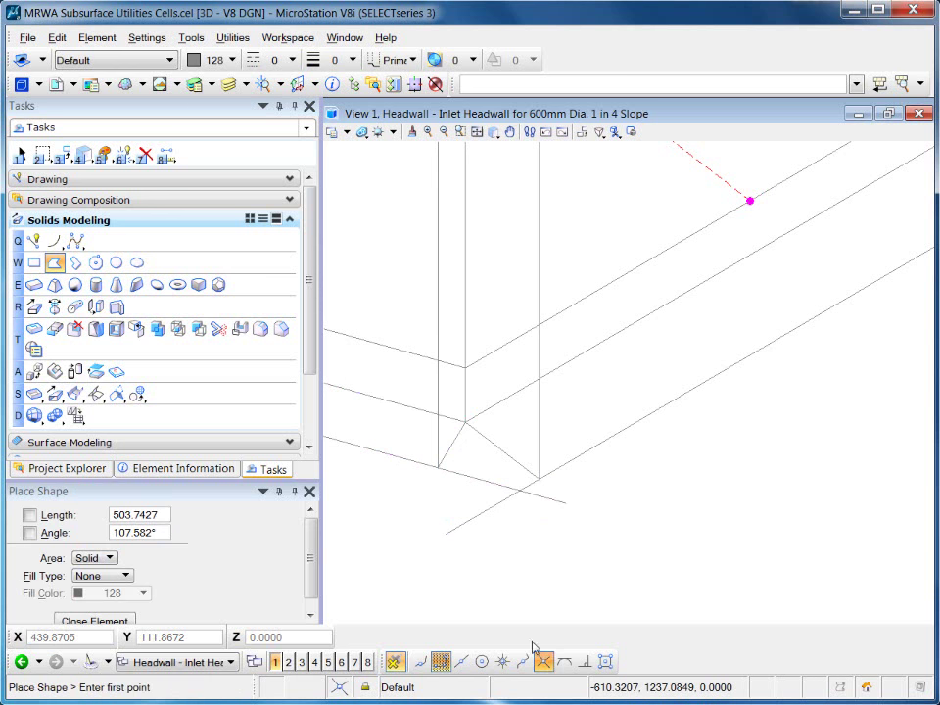
left_click(520, 487)
left_click(439, 468)
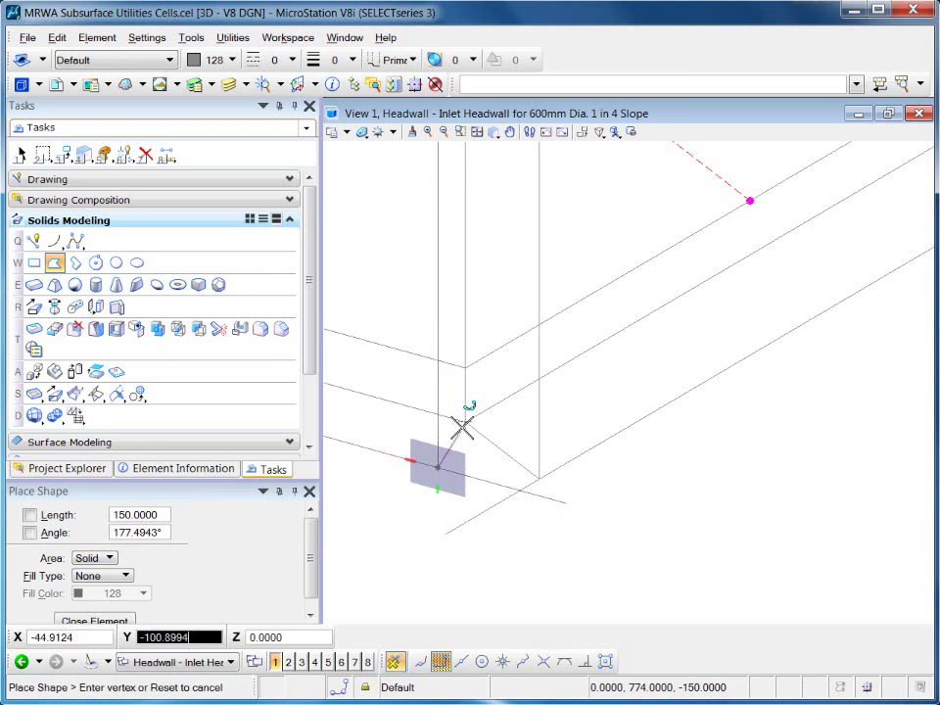
left_click(465, 422)
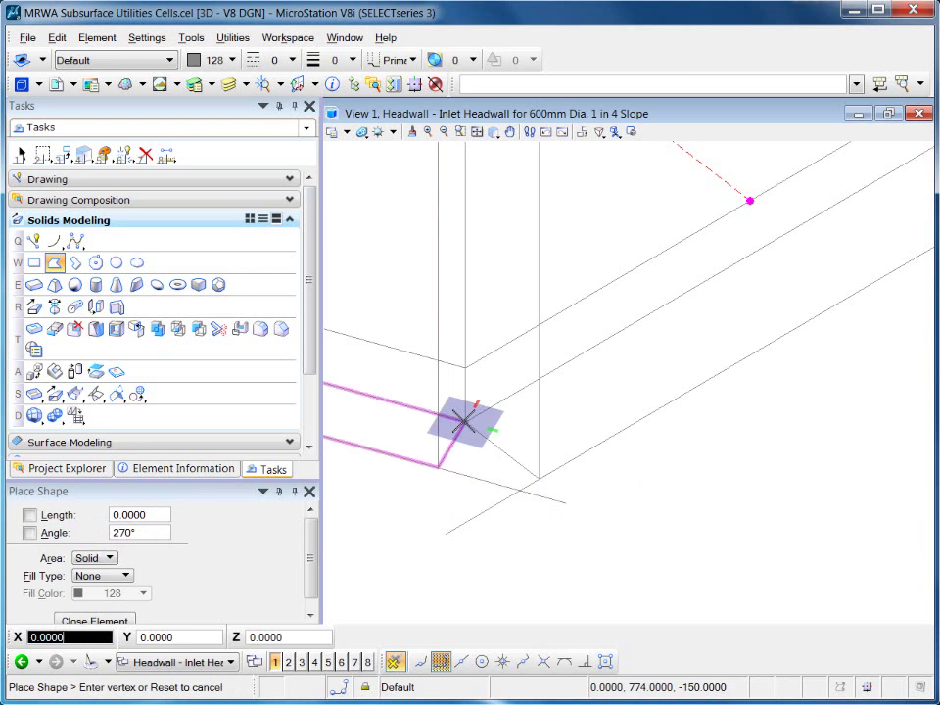
left_click(540, 478)
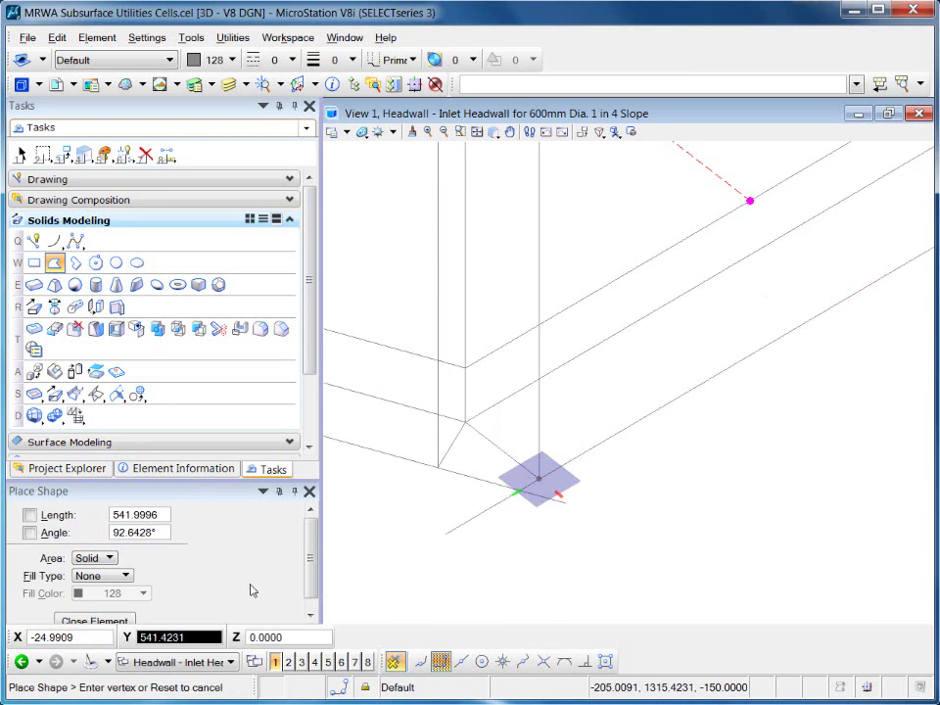
scroll(312, 561, "down", 1)
left_click(157, 614)
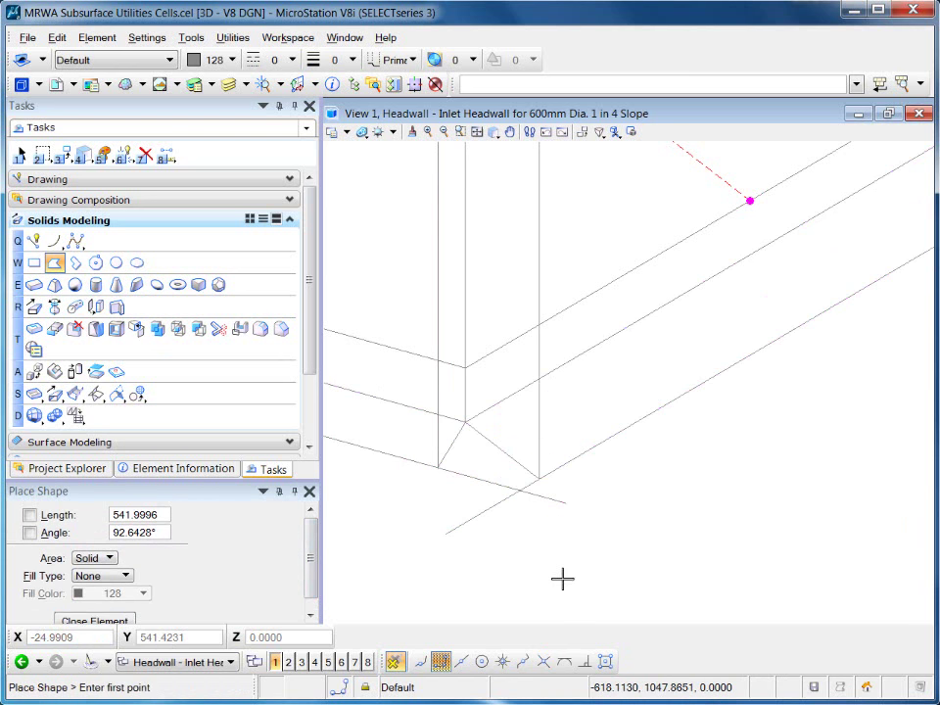
- Delete the two construction lines crossing at the positive-Y corner
left_click(24, 156)
left_click_drag(645, 568, 461, 502)
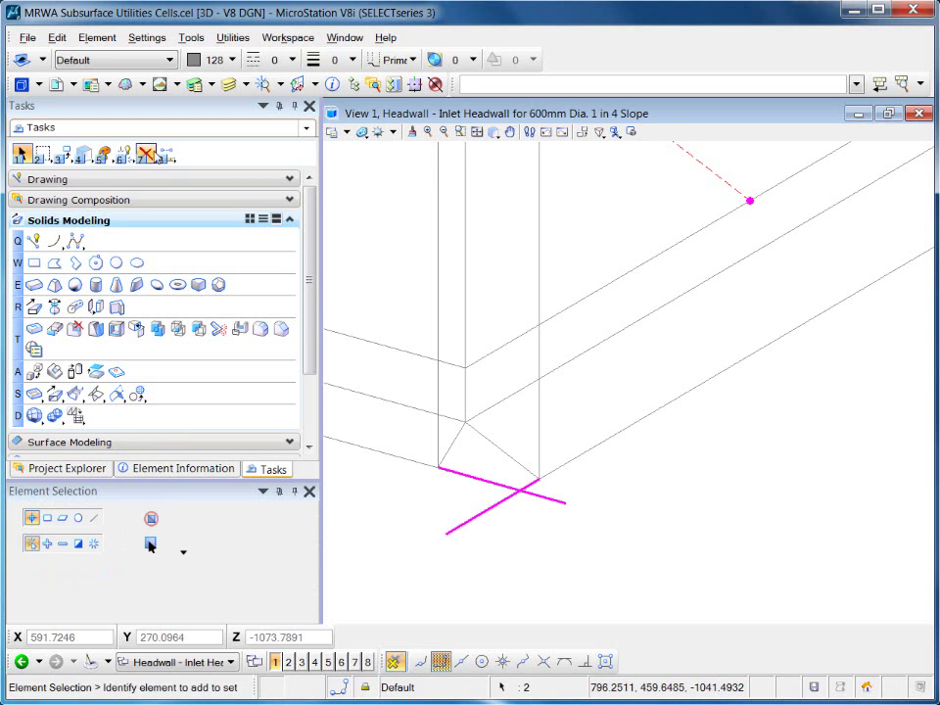
left_click(150, 545)
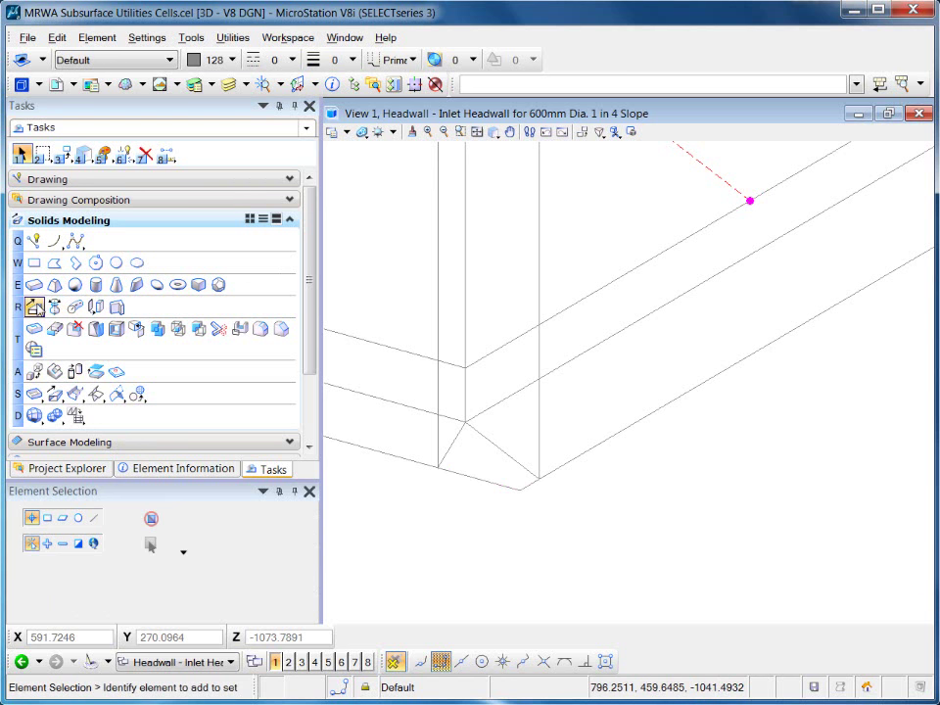
- Extrude the four-sided shape at the positive-Y bottom corner by 1061 up to the top of the walls, filling the corner gap
left_click(34, 307)
left_click(483, 478)
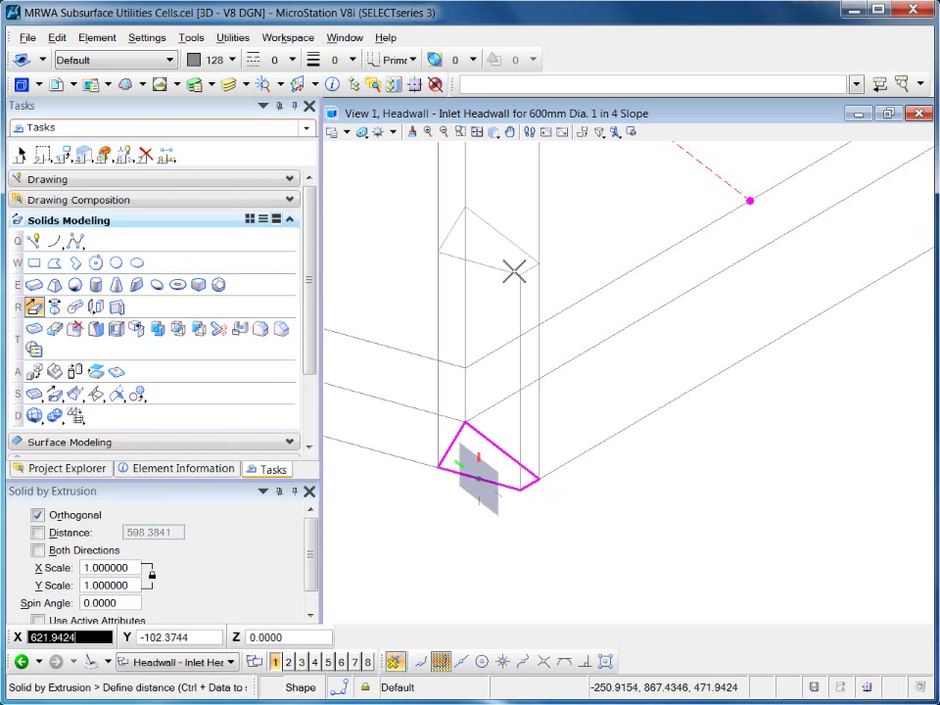
middle_click_drag(514, 269, 560, 424)
left_click(540, 470)
right_click(560, 425)
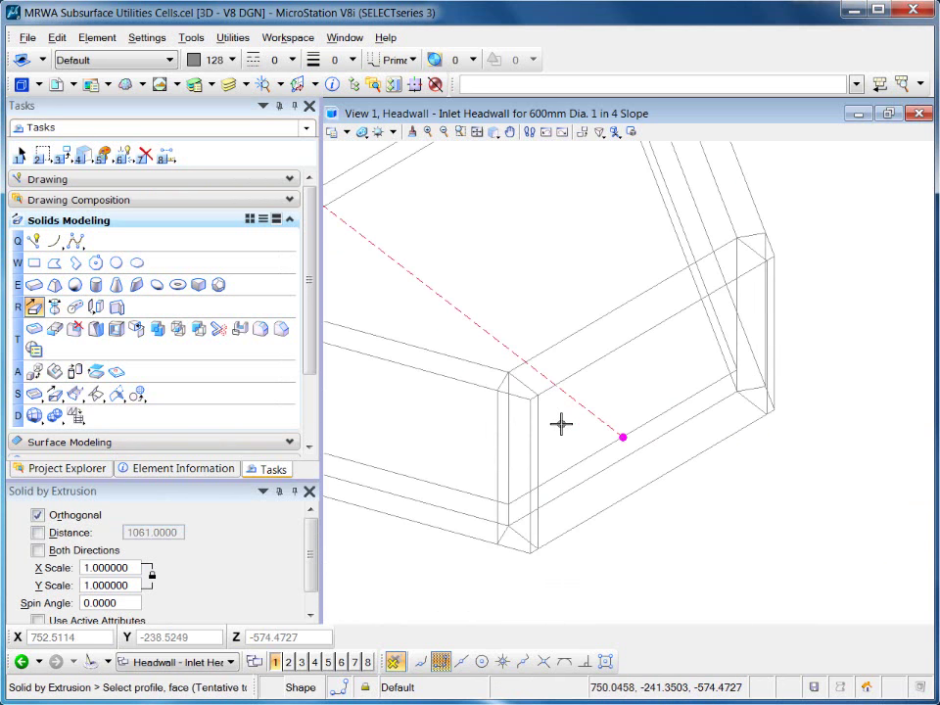
key("Escape")
- Place a triangular shape on the positive-Y wing wall's outer face through both top corners and a point 450 above the free end's bottom corner
scroll(522, 406, "down", 2)
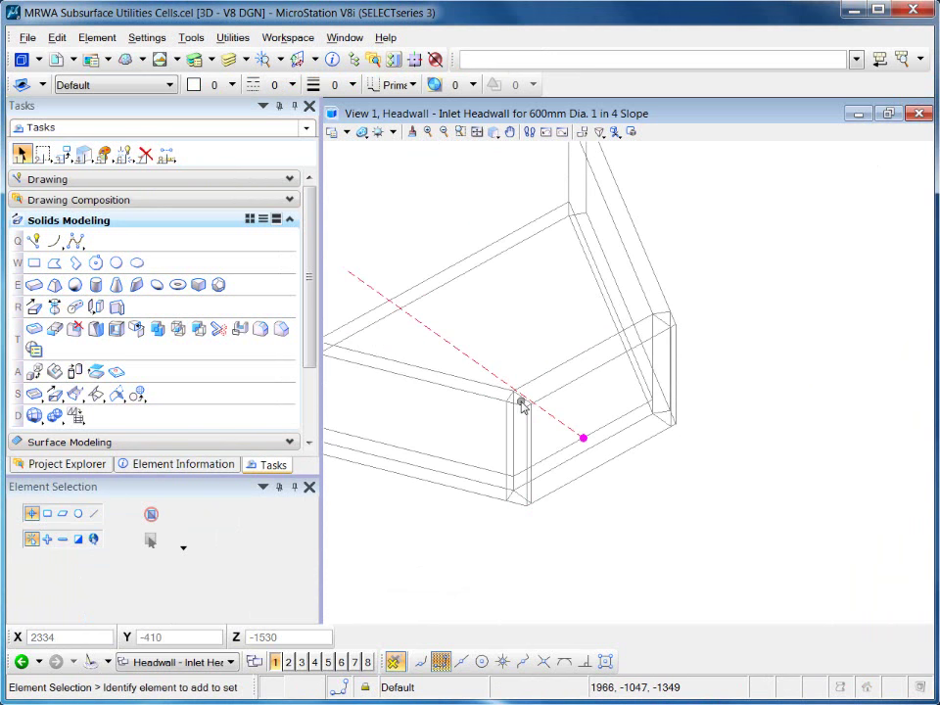
middle_click_drag(447, 421, 674, 399)
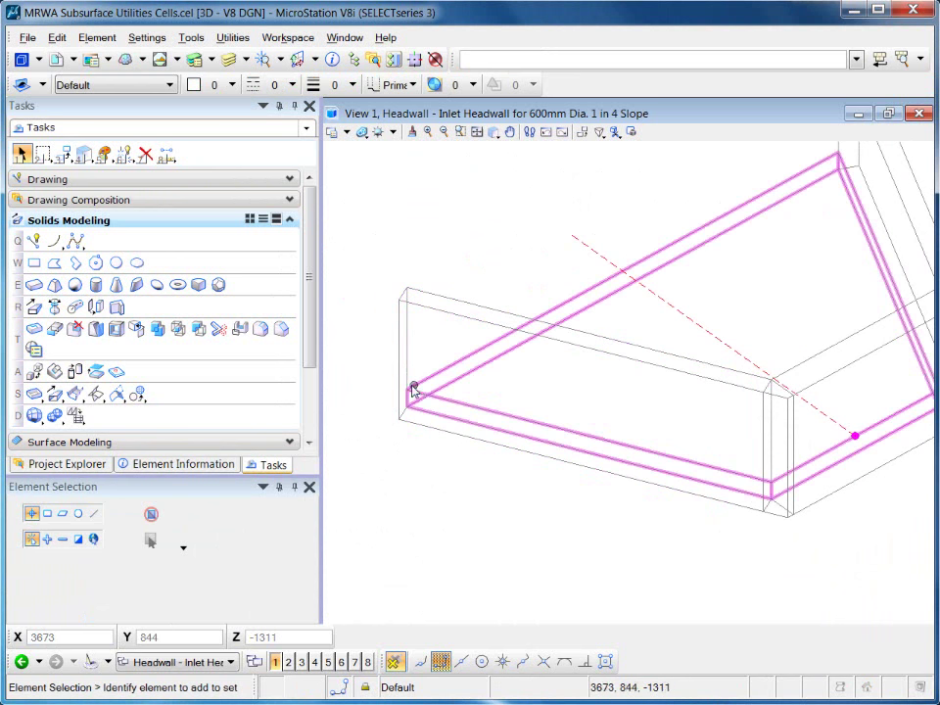
left_click(54, 264)
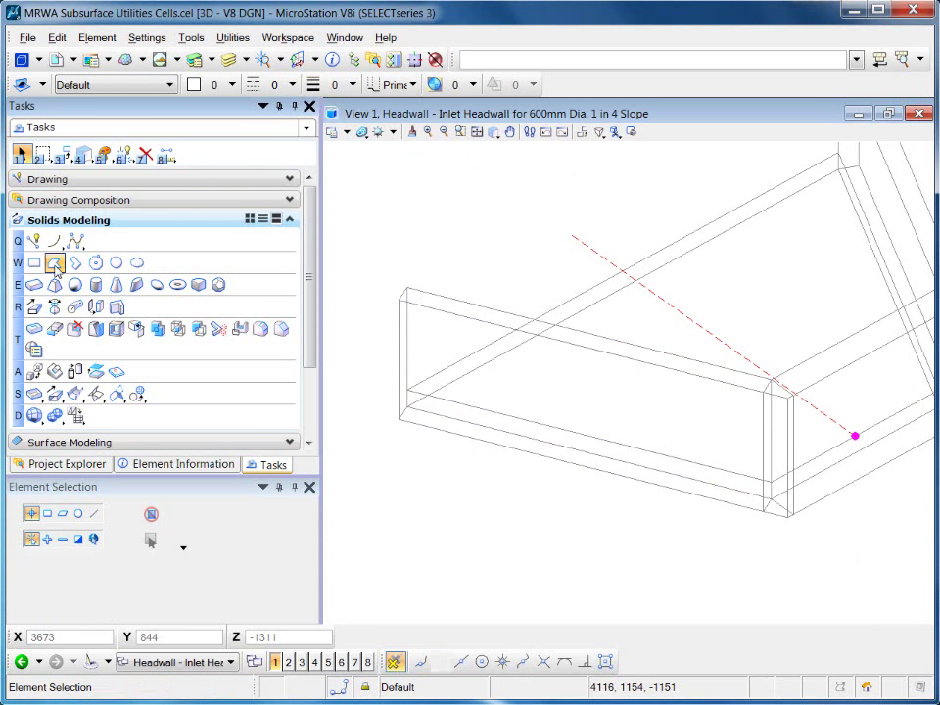
left_click(399, 300)
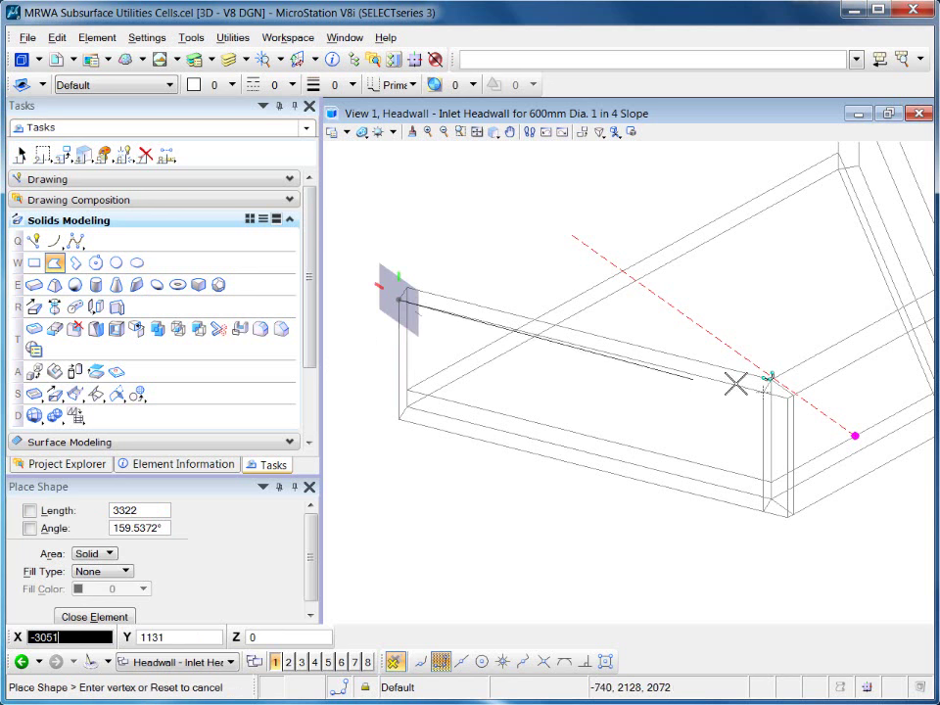
left_click(765, 392)
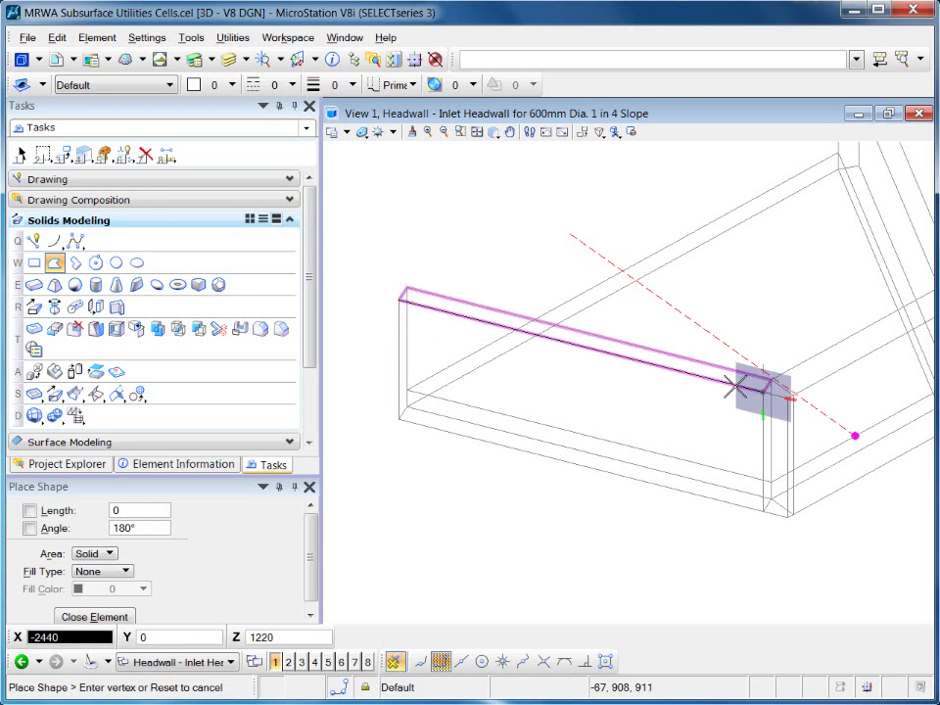
left_click(398, 419)
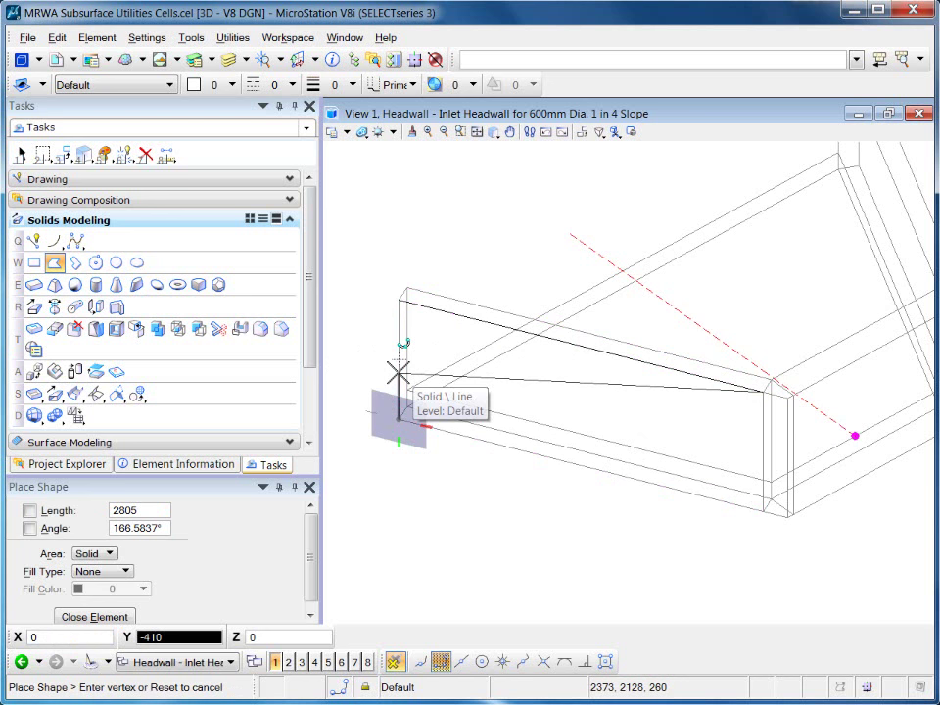
type("450")
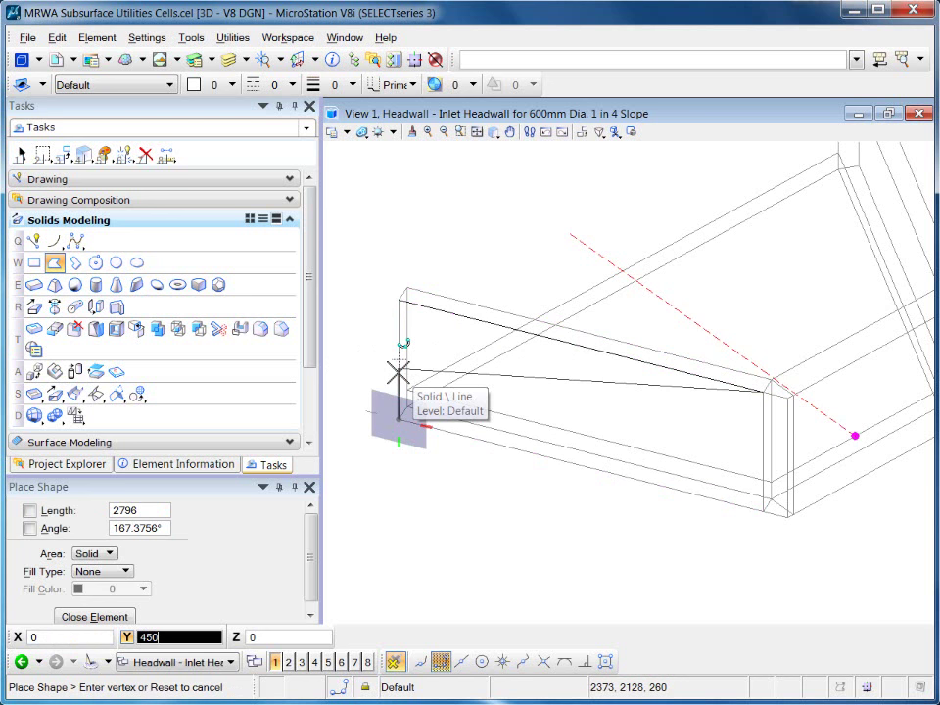
left_click(399, 372)
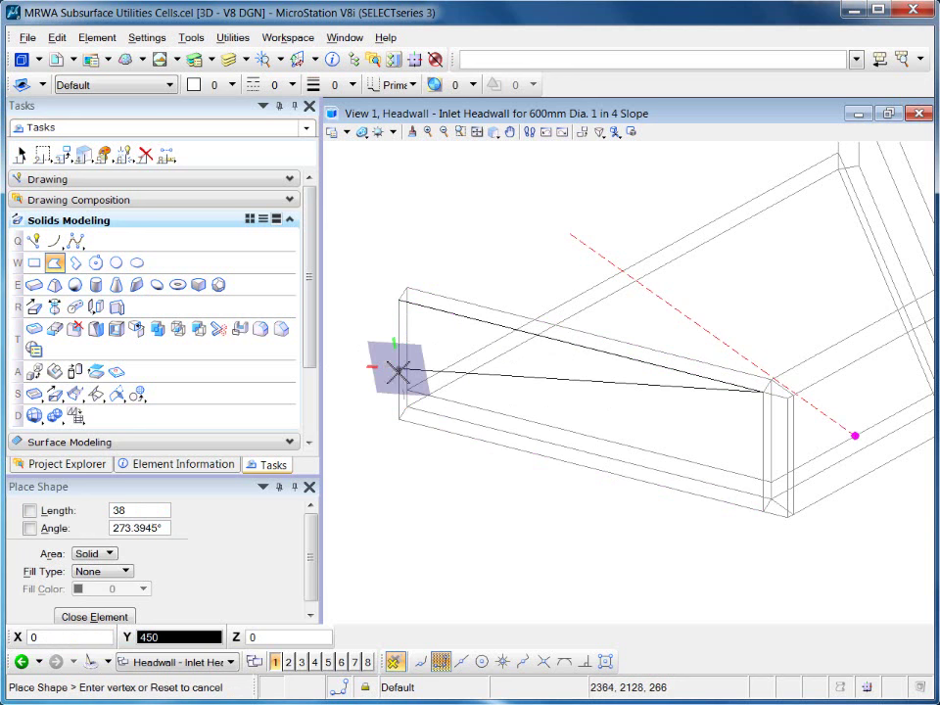
left_click(98, 618)
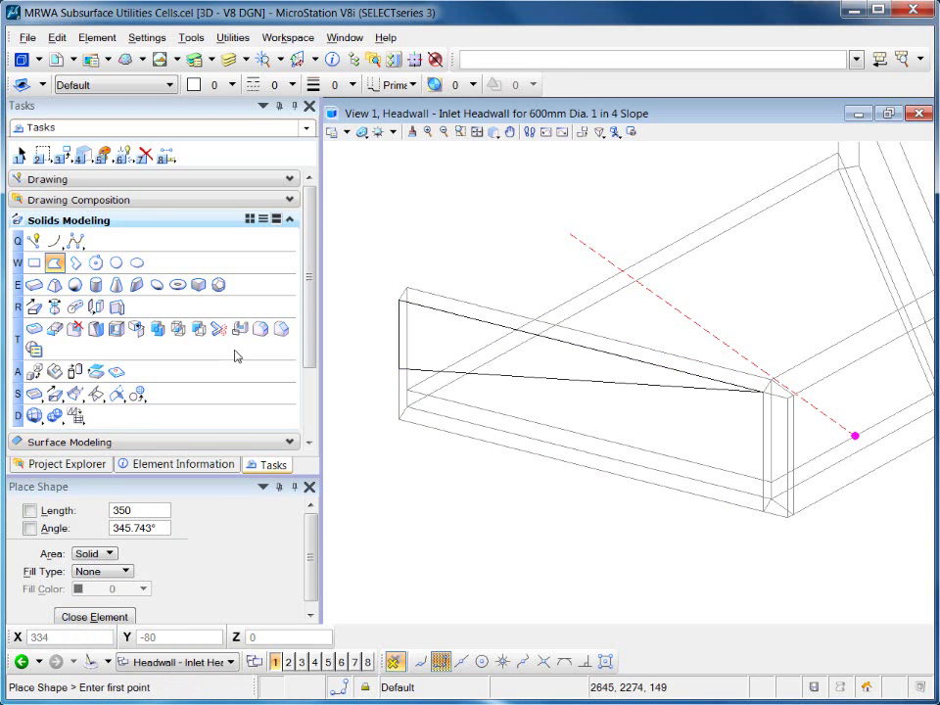
- Extrude the triangular shape about 666 inward through the positive-Y wing wall
middle_click_drag(363, 412, 405, 322, "shift")
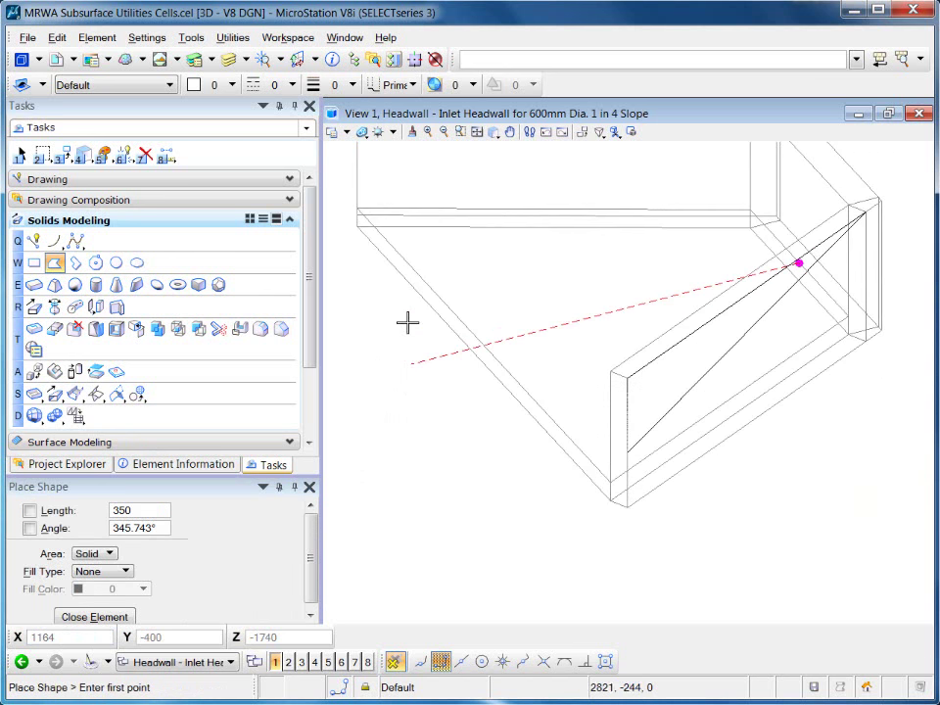
left_click(34, 307)
left_click(663, 418)
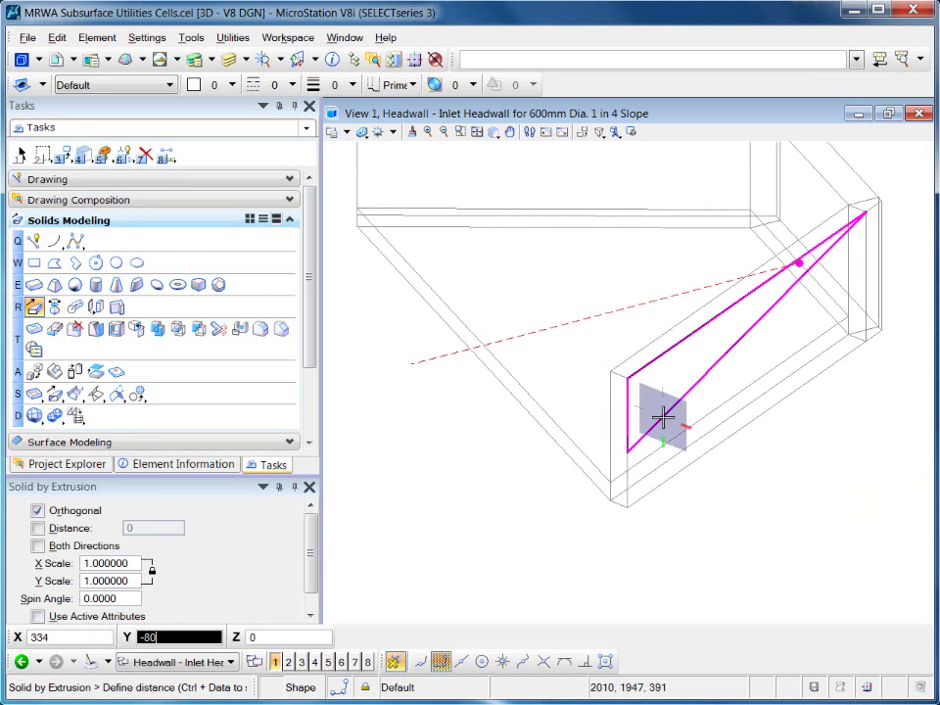
left_click(588, 393)
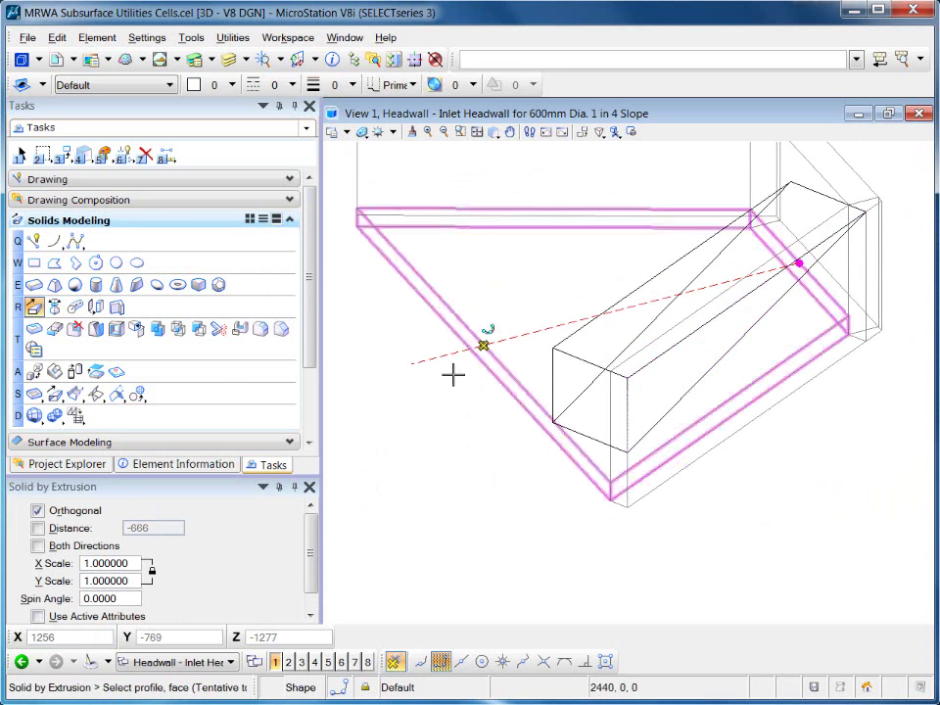
- Subtract the extruded triangular wedge from the positive-Y wing wall without keeping the originals
left_click(199, 332)
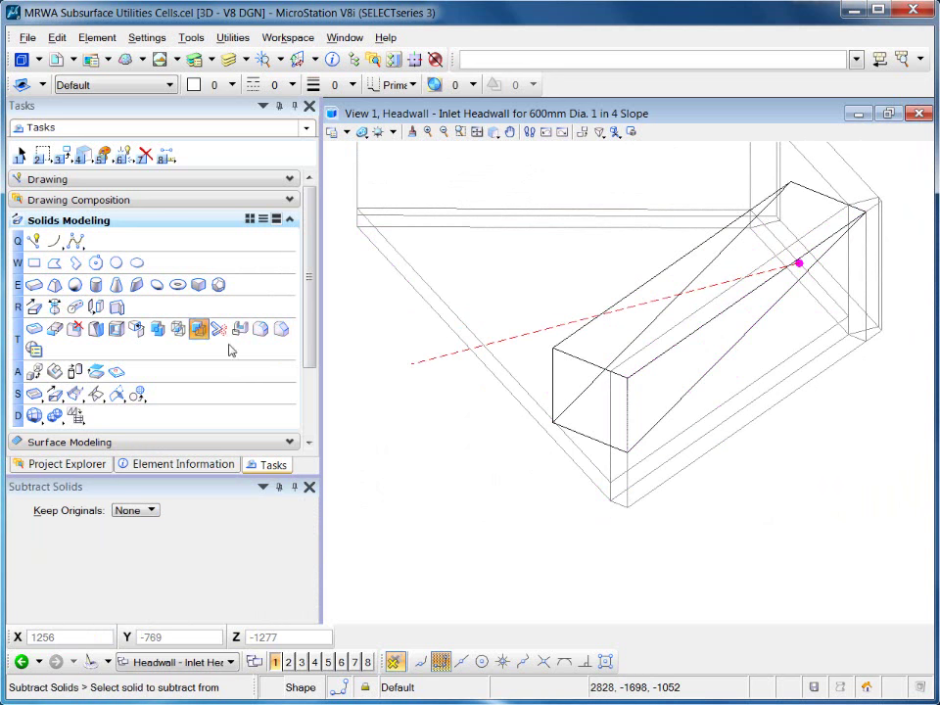
left_click(610, 466)
left_click(595, 438)
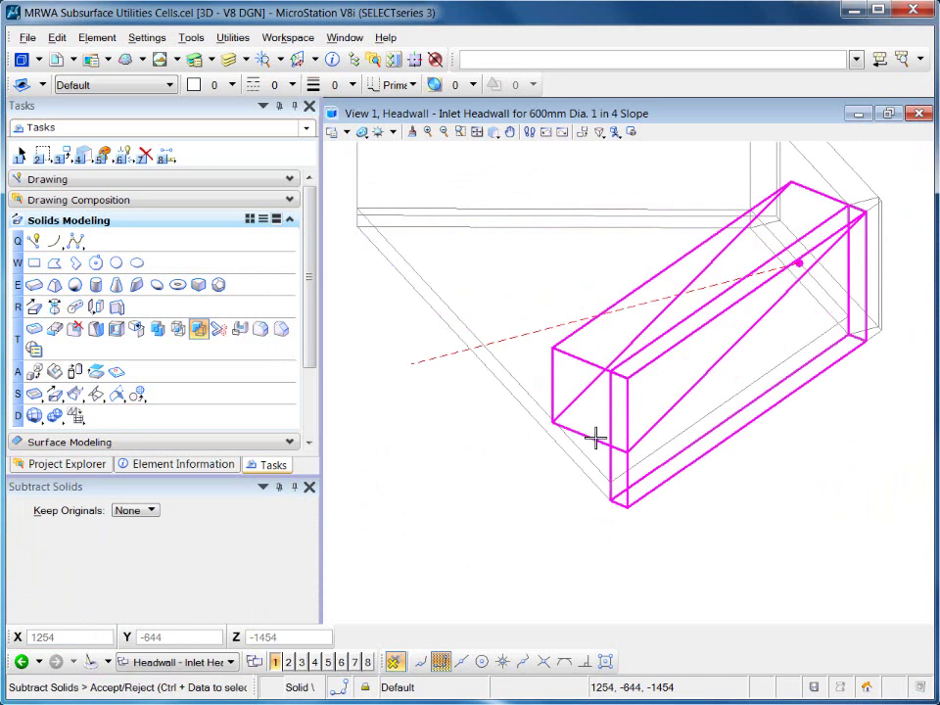
left_click(512, 472)
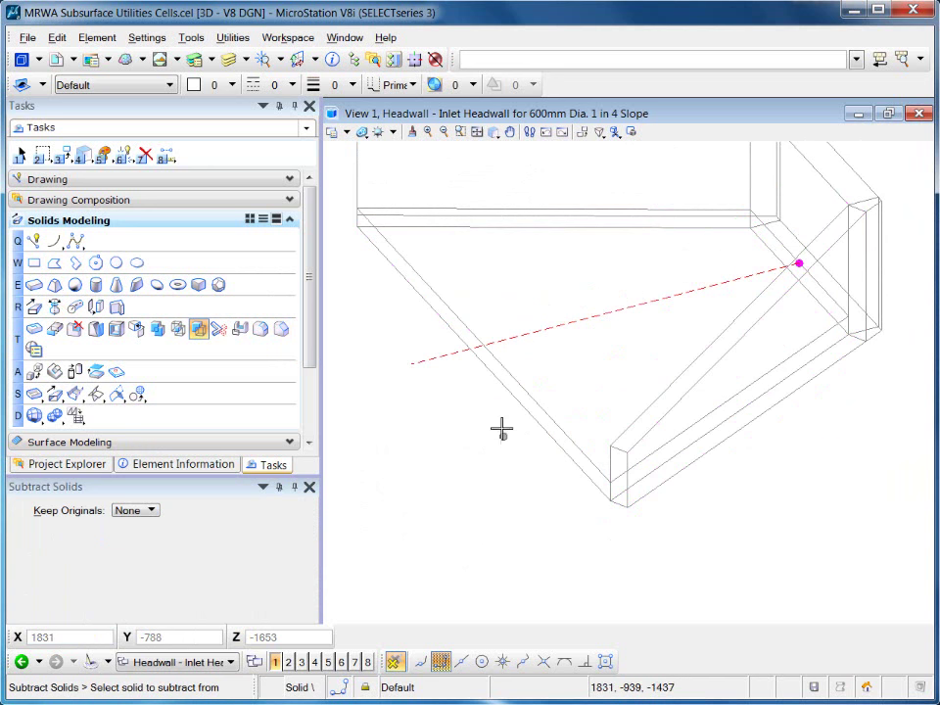
- Place a matching triangular shape on the negative-Y wing wall's outer face through both top corners and a point above the free end's bottom corner
middle_click_drag(608, 382, 793, 178, "shift")
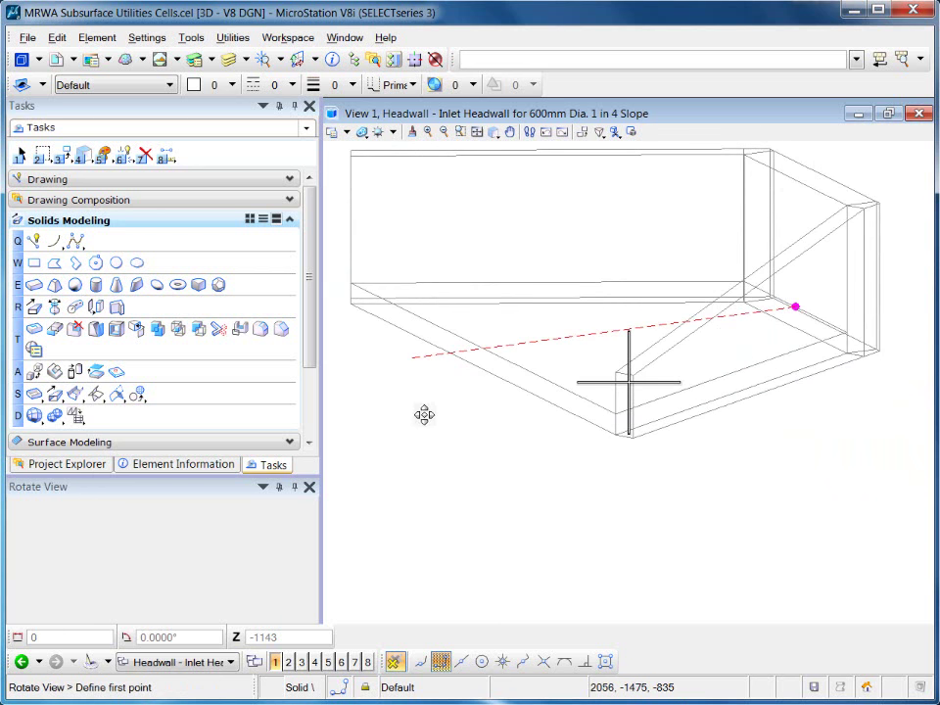
middle_click_drag(452, 450, 791, 440, "shift")
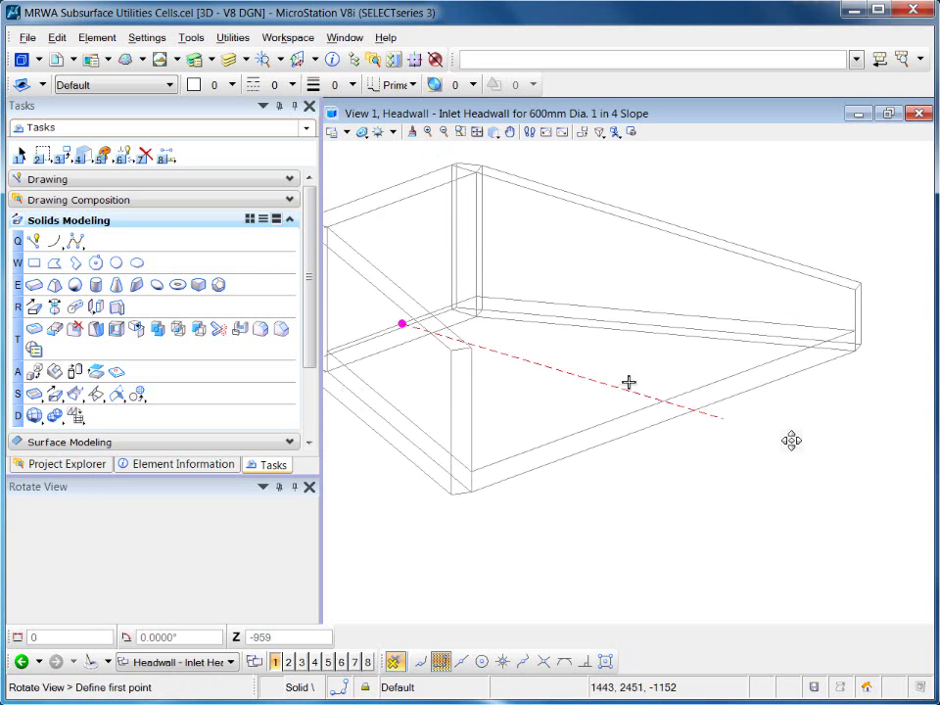
middle_click_drag(355, 397, 411, 460)
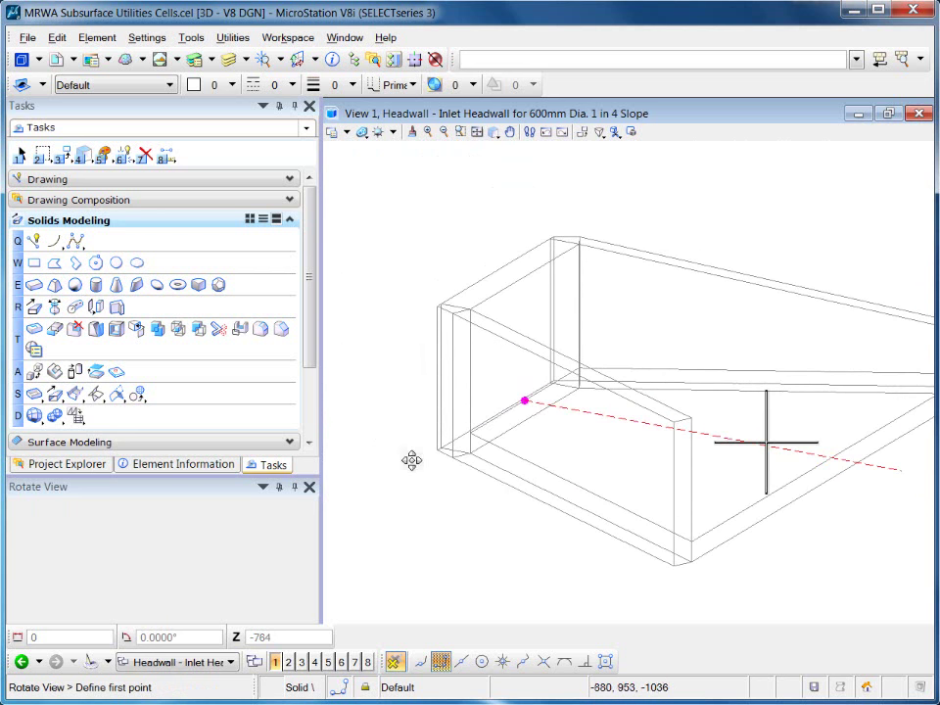
left_click(54, 263)
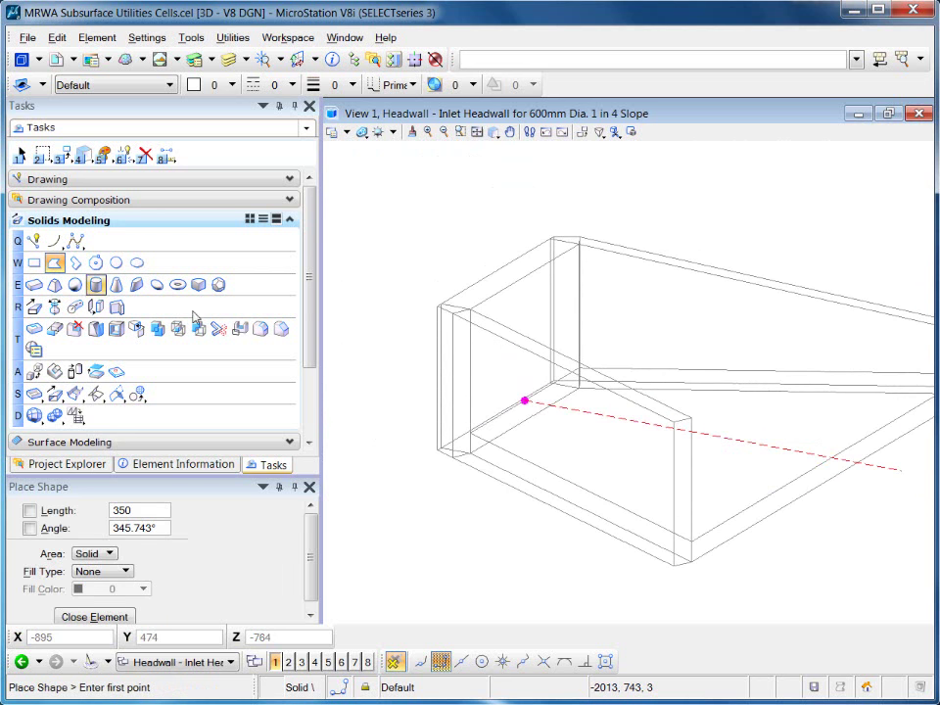
left_click(453, 311)
left_click(674, 423)
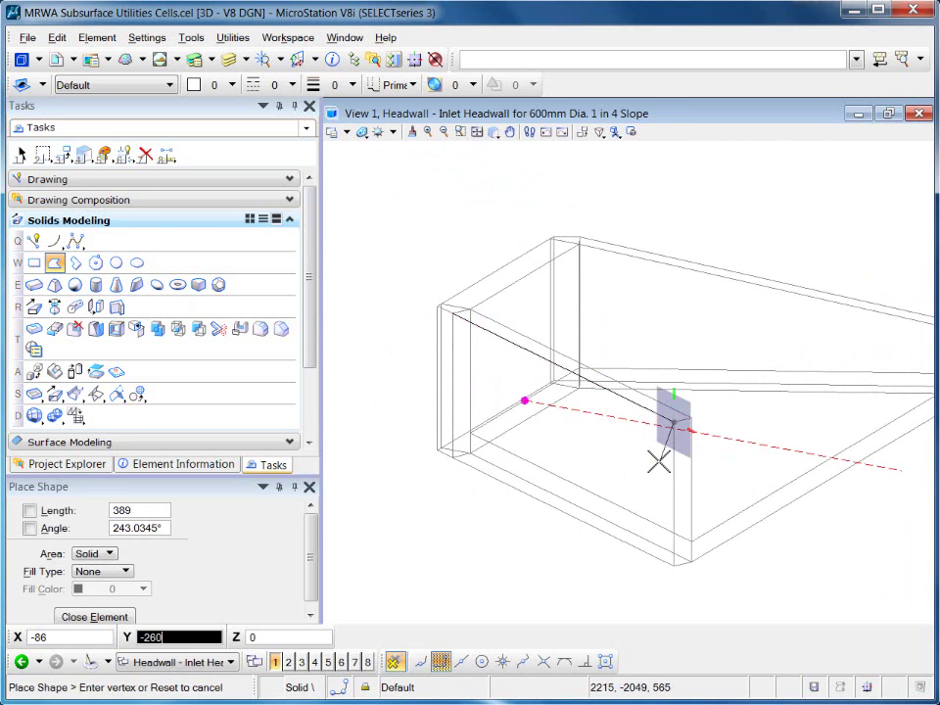
left_click(675, 567)
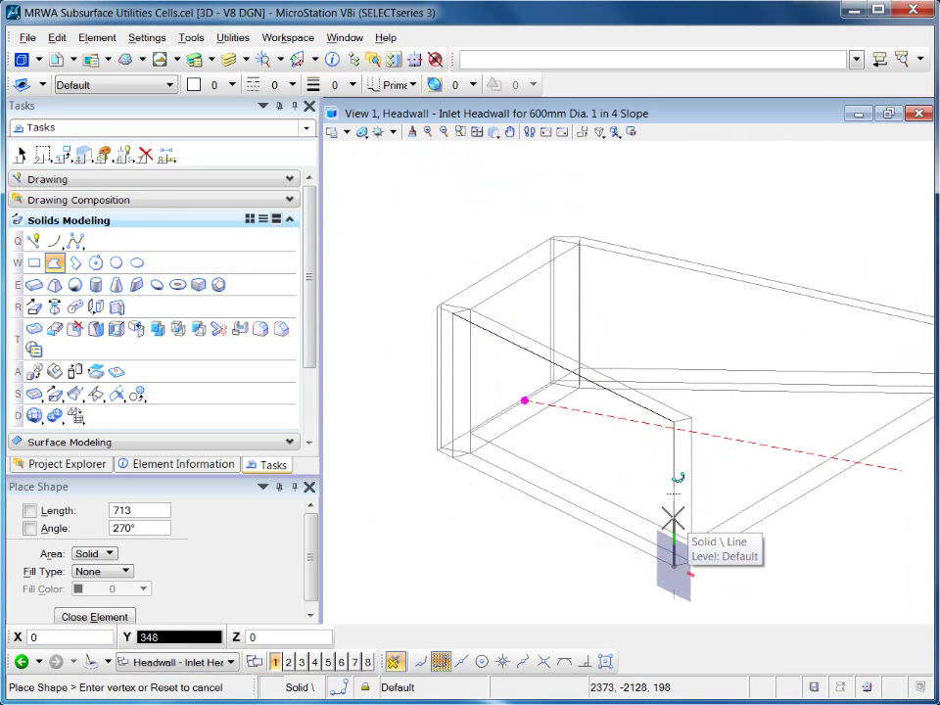
left_click(673, 517)
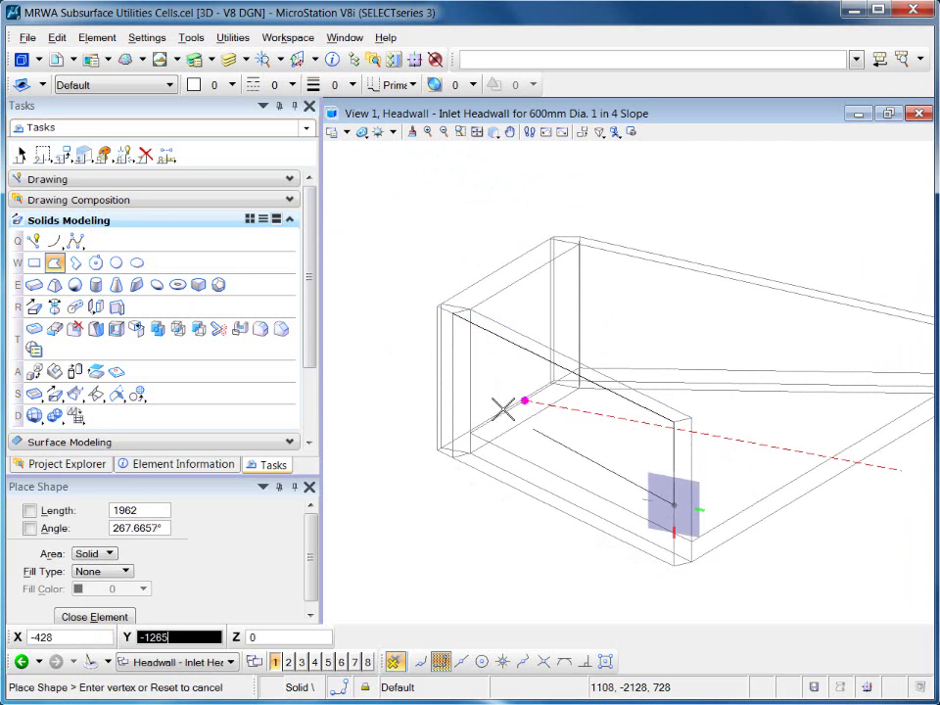
left_click(103, 617)
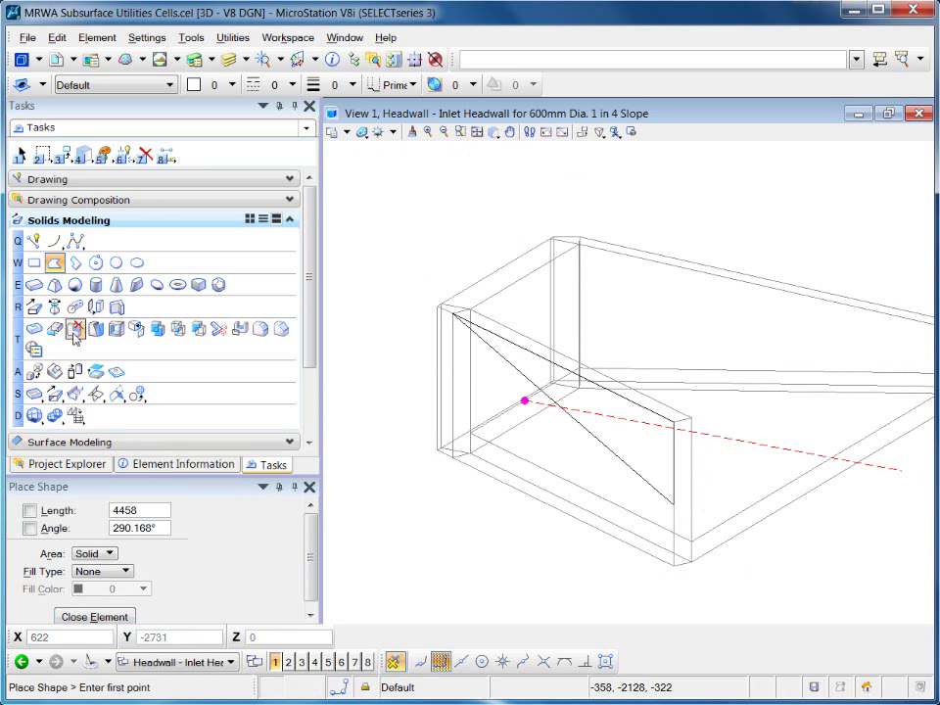
- Extrude the triangular shape about 644 inward through the negative-Y wing wall
left_click(35, 306)
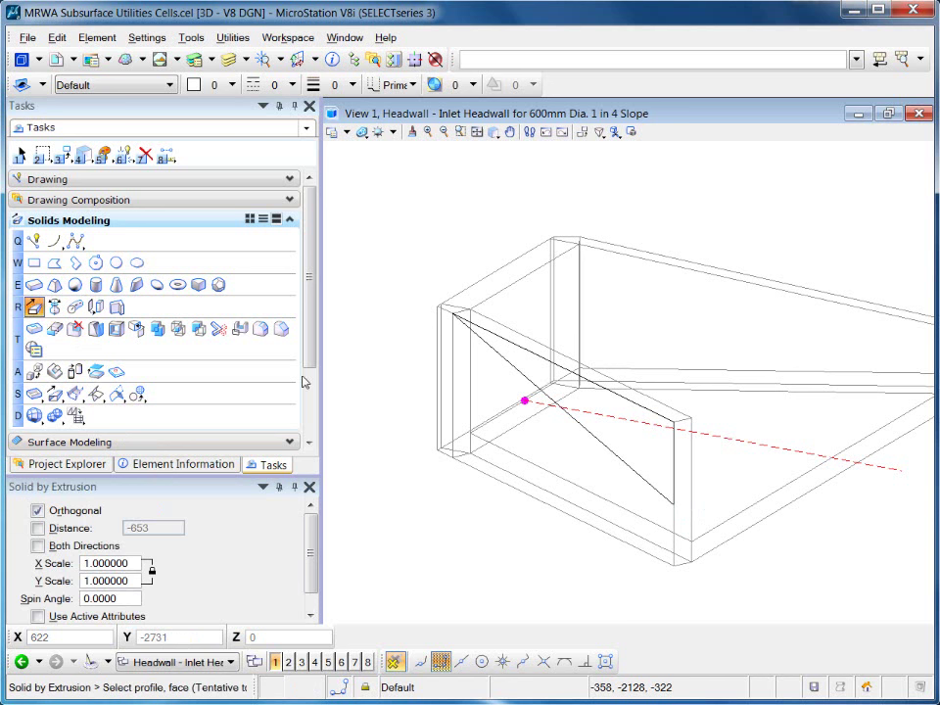
left_click(654, 485)
left_click(727, 481)
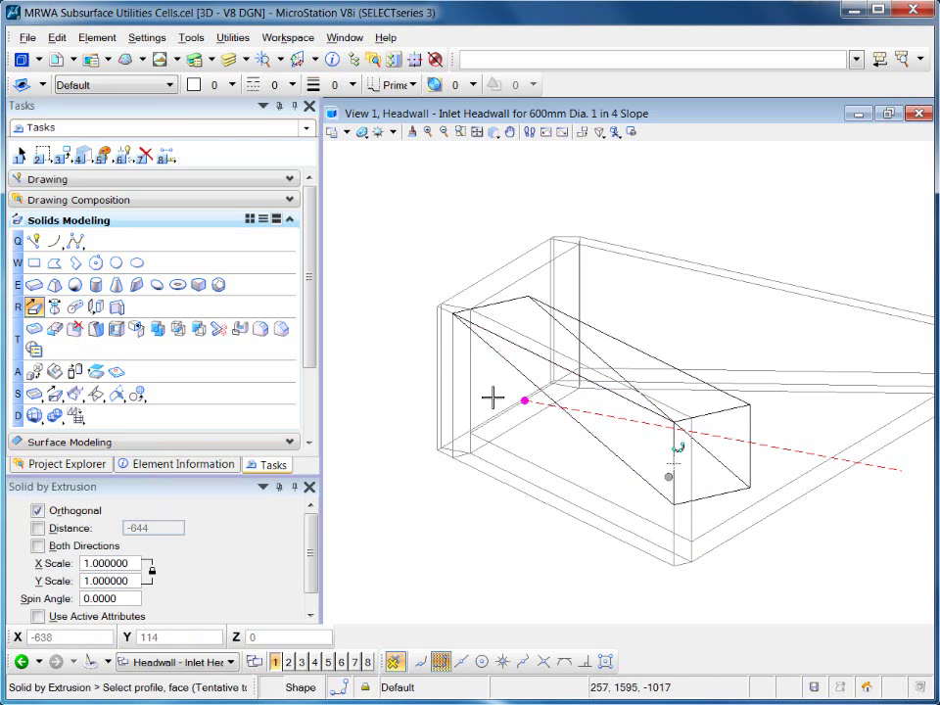
- Subtract the extruded triangular wedge from the negative-Y wing wall without keeping the originals
left_click(200, 329)
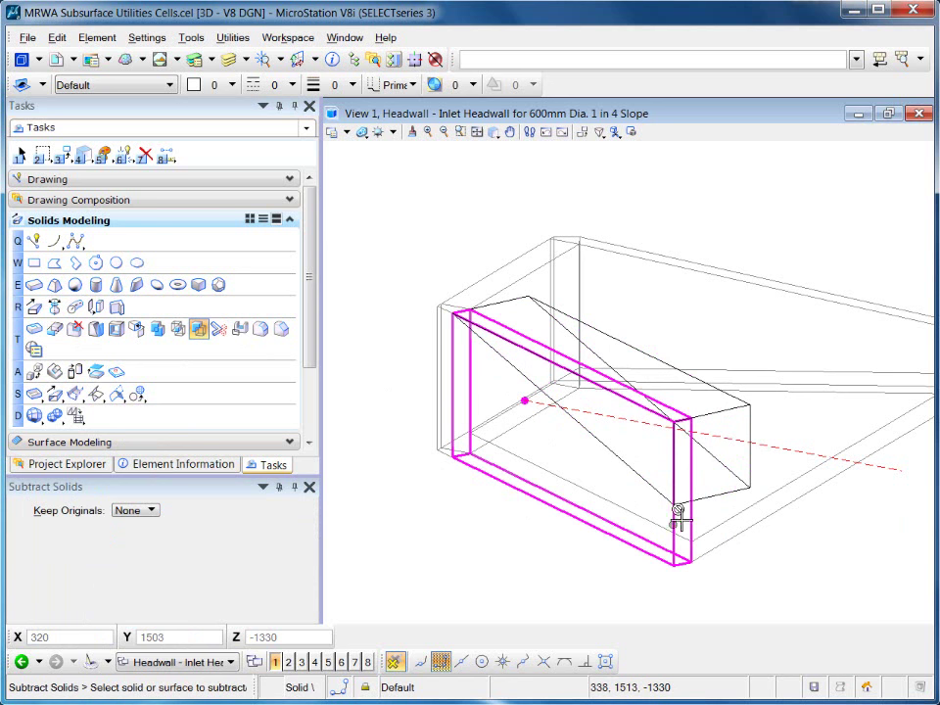
left_click(719, 495)
left_click(623, 487)
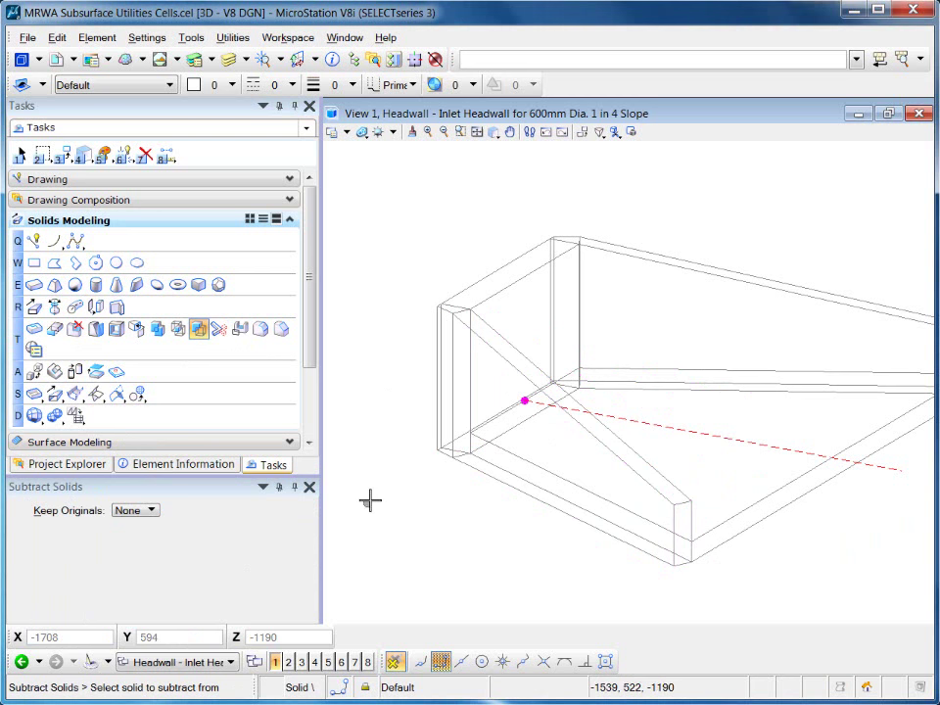
- Display the view in the default Illustration style with Default Lighting enabled and the brightness increased
middle_click_drag(378, 468, 411, 380, "shift")
scroll(458, 489, "up", 3)
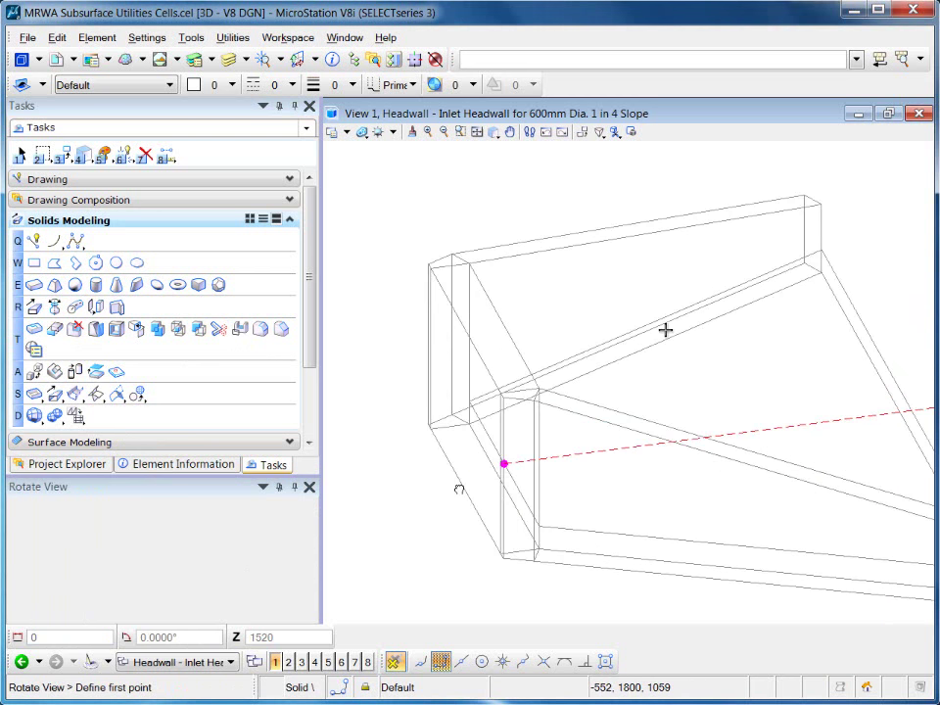
right_click(421, 483)
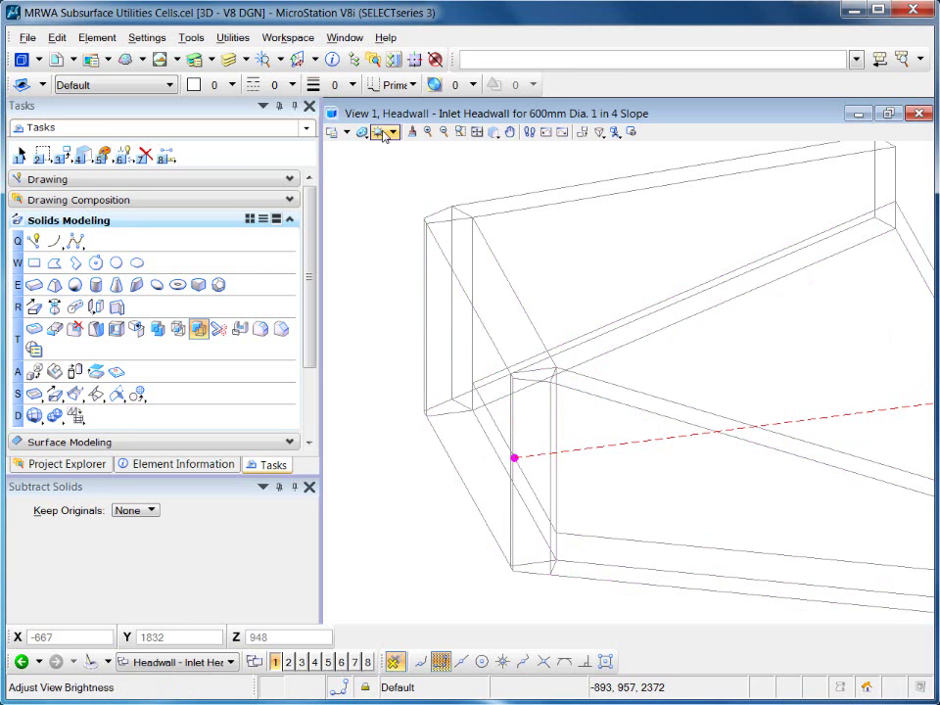
left_click(362, 132)
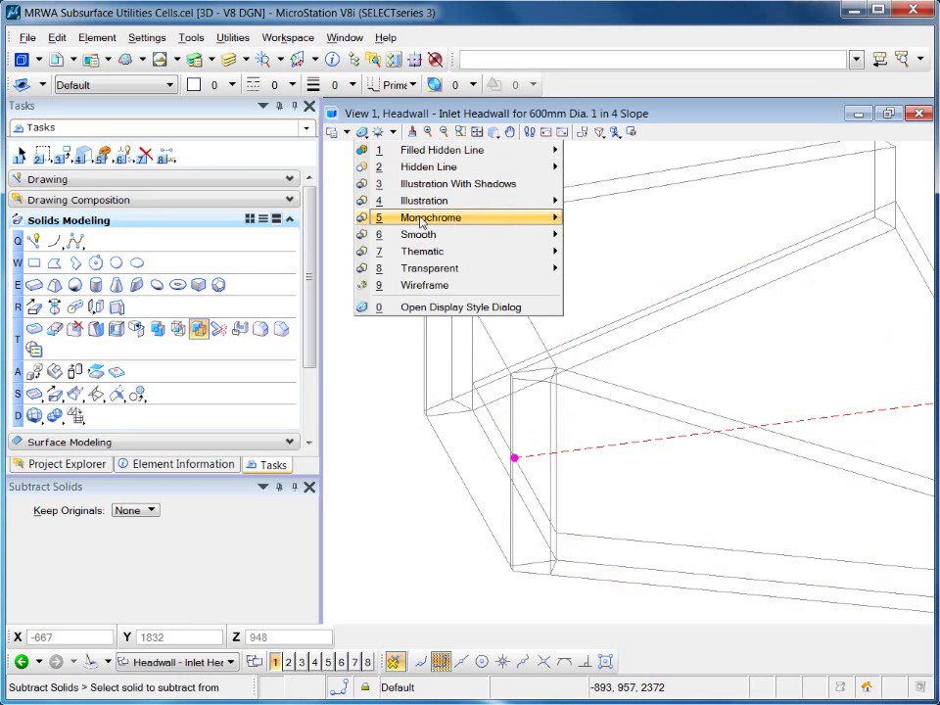
mouse_move(556, 202)
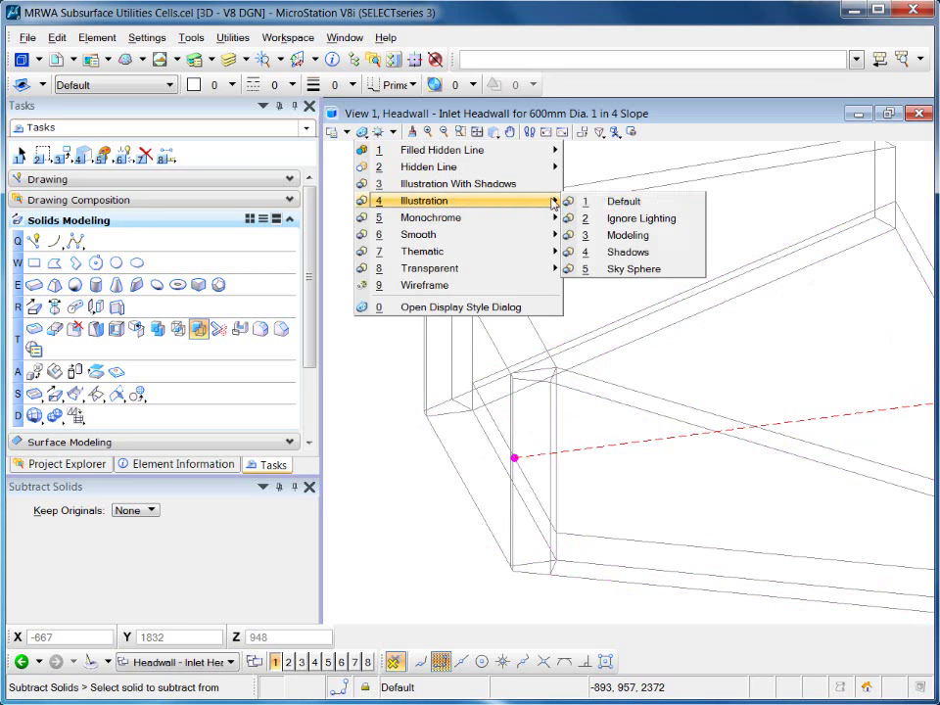
left_click(600, 202)
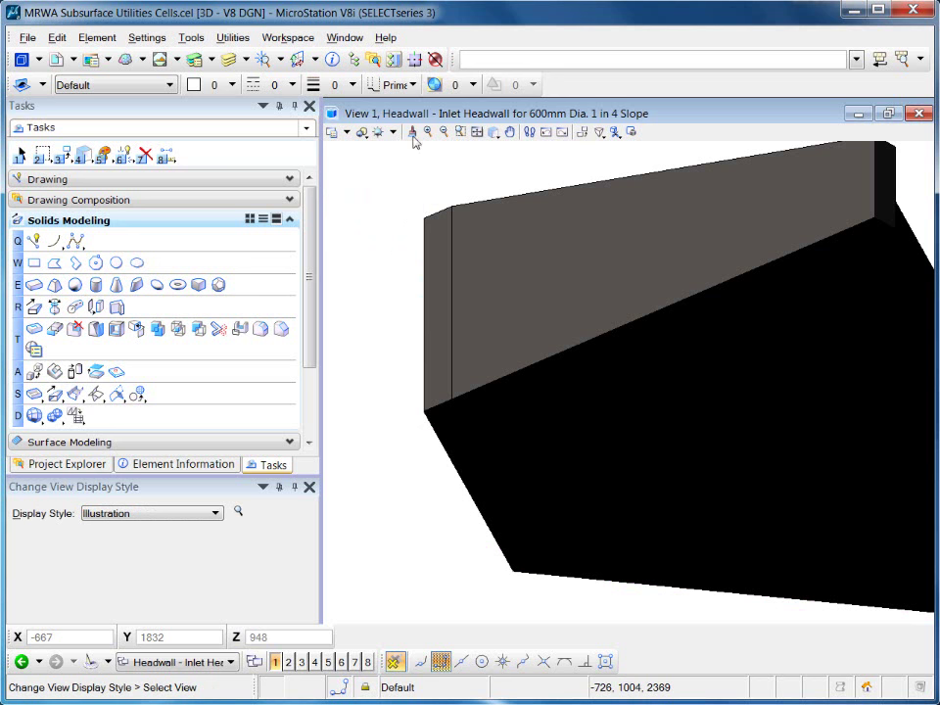
left_click(379, 132)
left_click(404, 159)
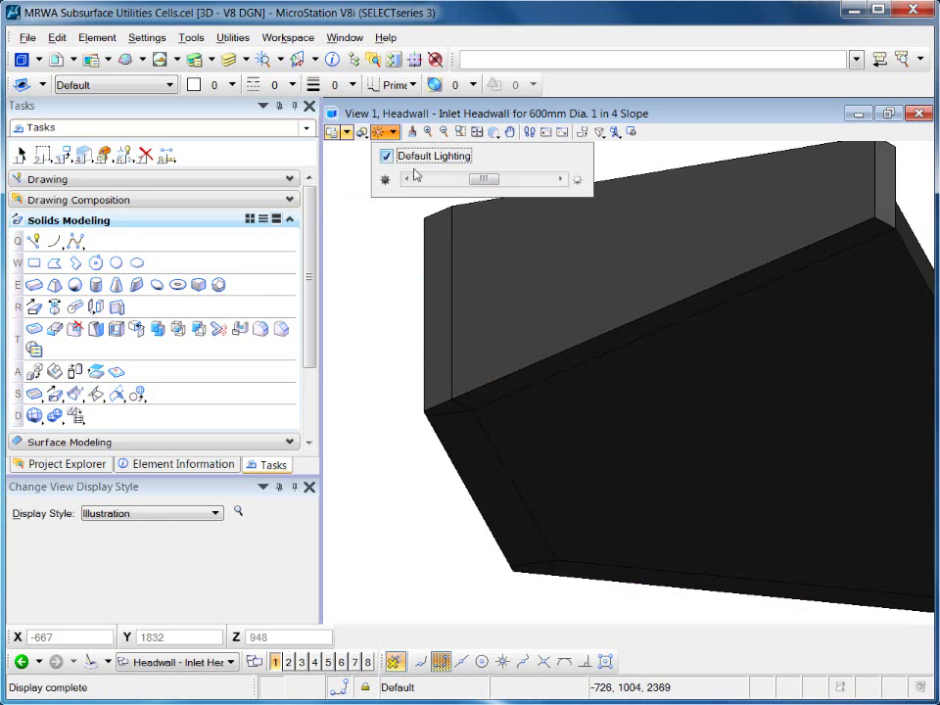
left_click(531, 182)
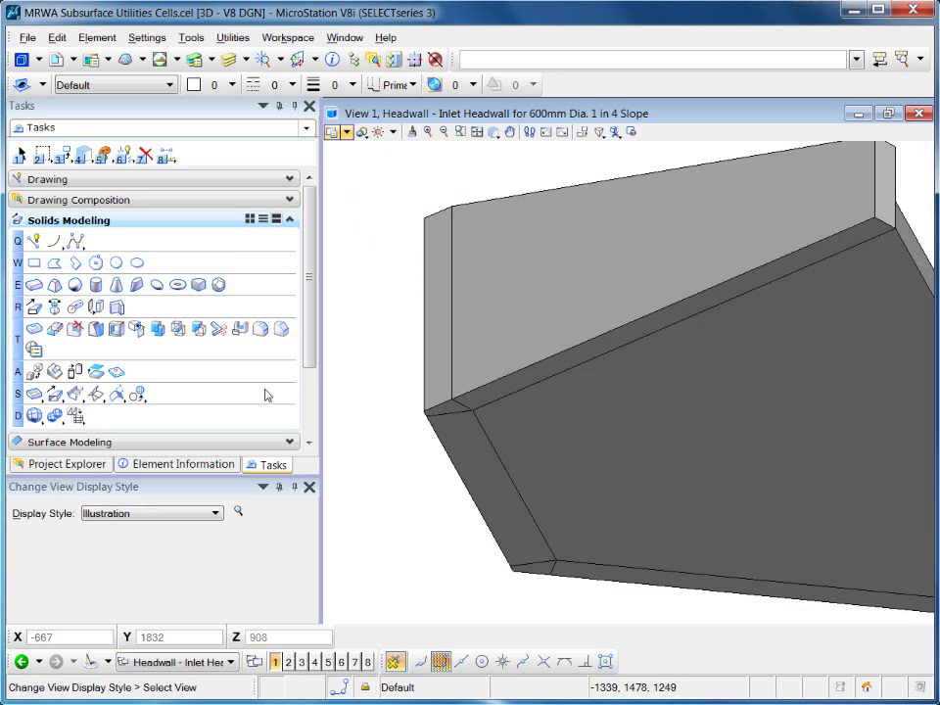
- Start a slab solid from the headwall's outer bottom corner on the negative-Y side using the Points (AccuDraw) axis
left_click(34, 284)
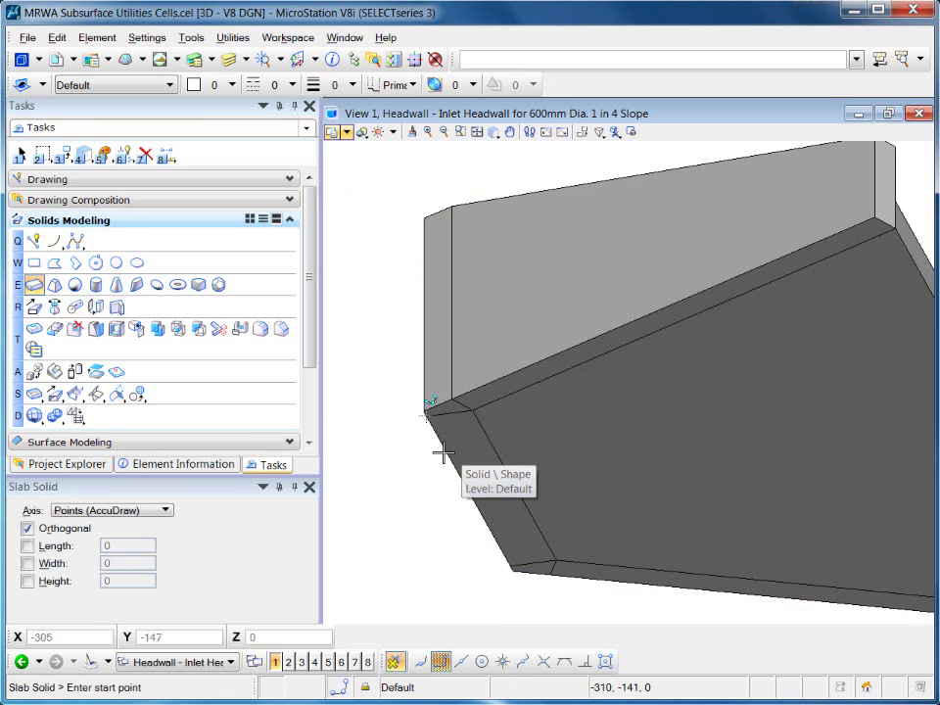
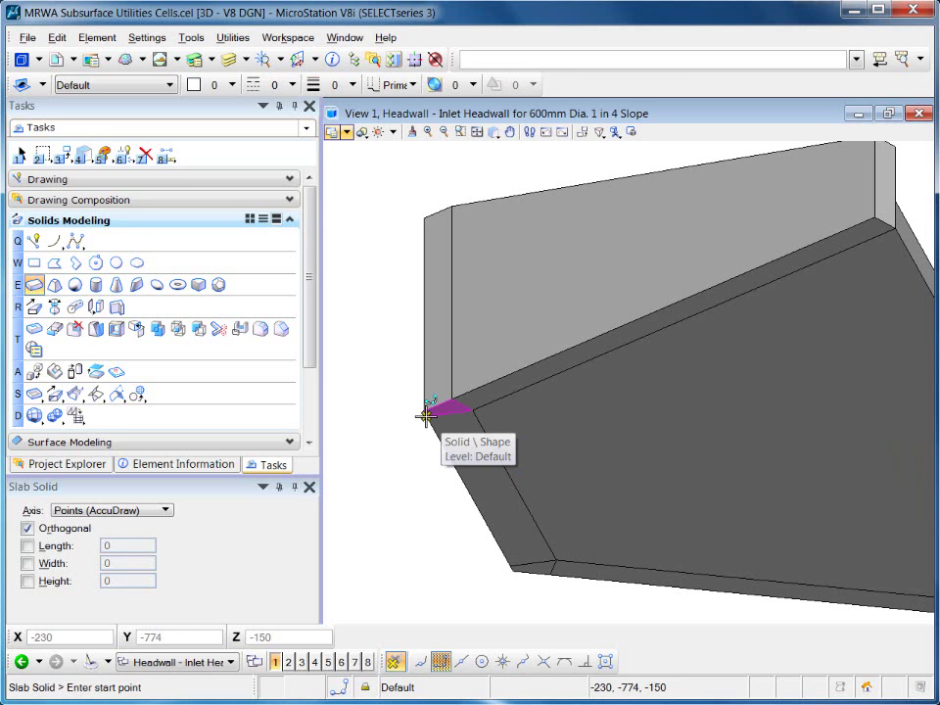
scroll(426, 416, "up", 2)
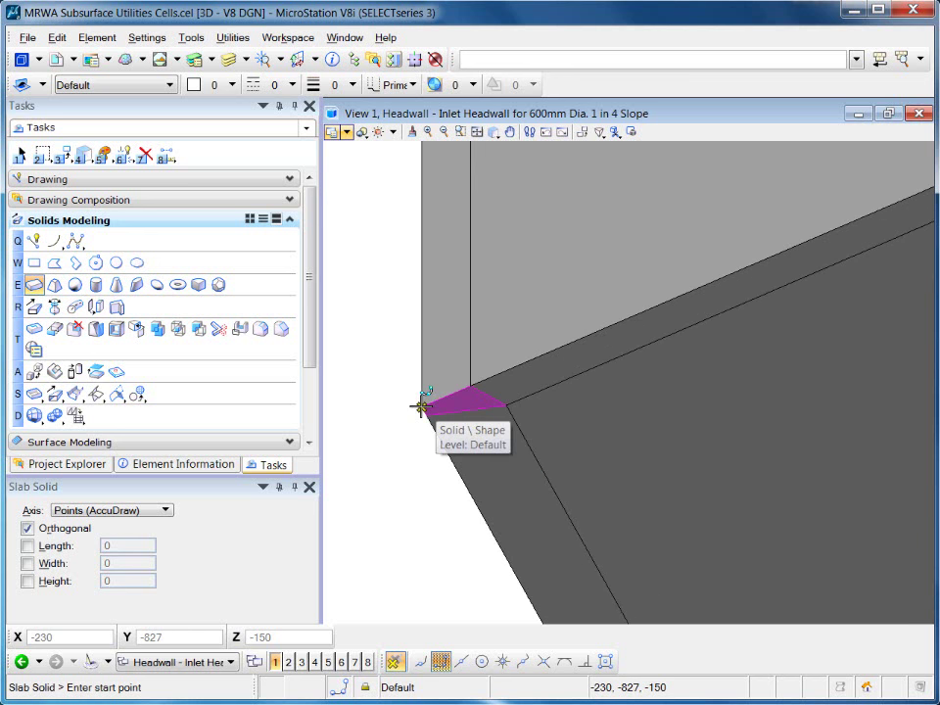
left_click(421, 407)
middle_click_drag(446, 467, 429, 431)
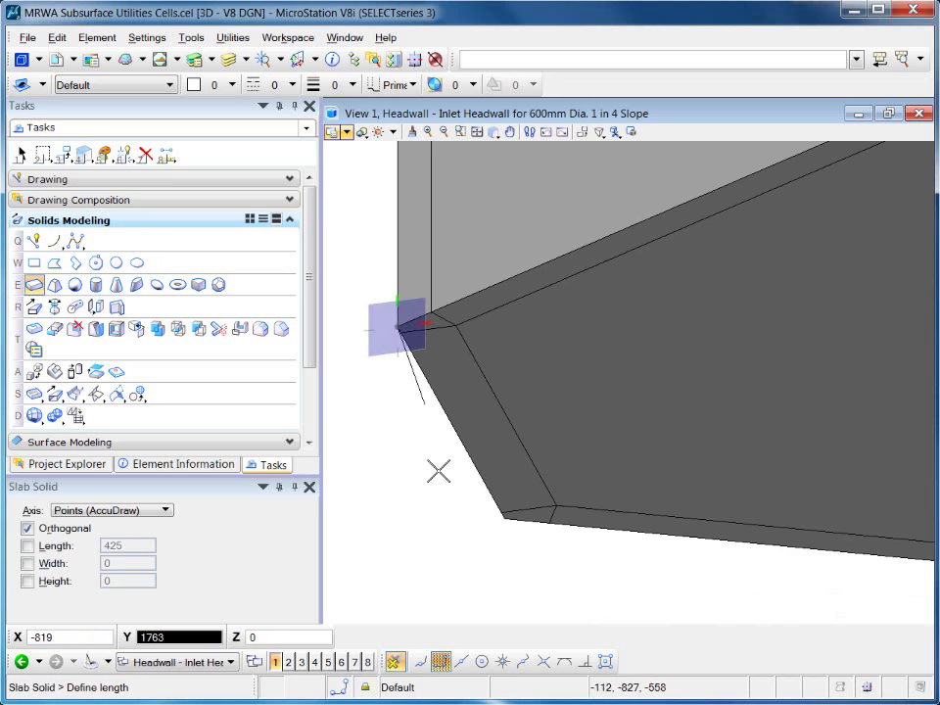
- Complete the slab solid along the headwall's bottom rear edge, snapped corner to corner, 375 wide and 75 high
left_click(507, 520)
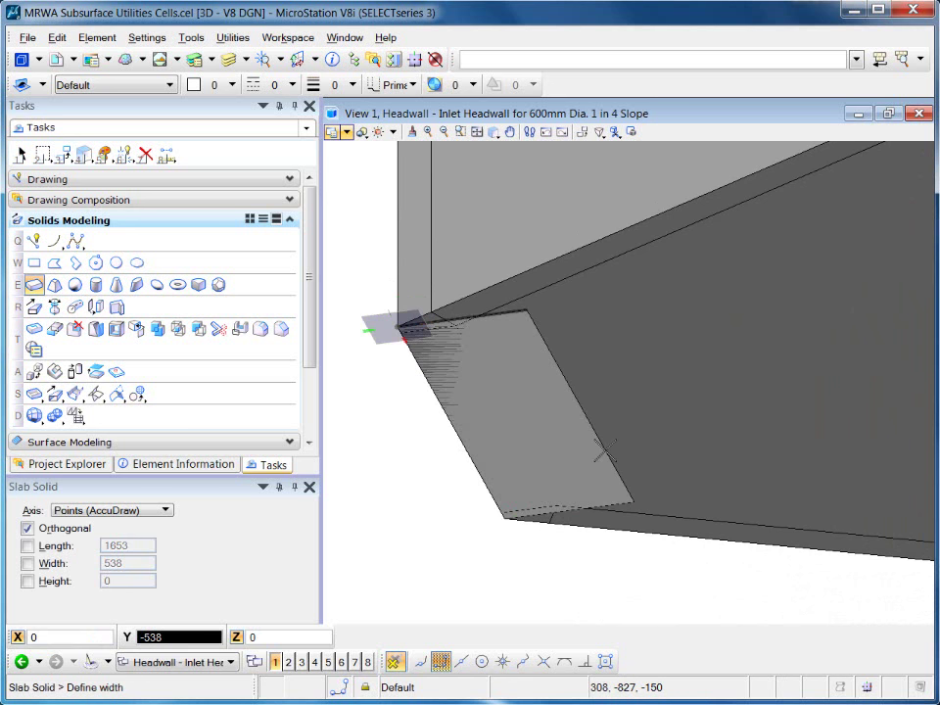
type("375")
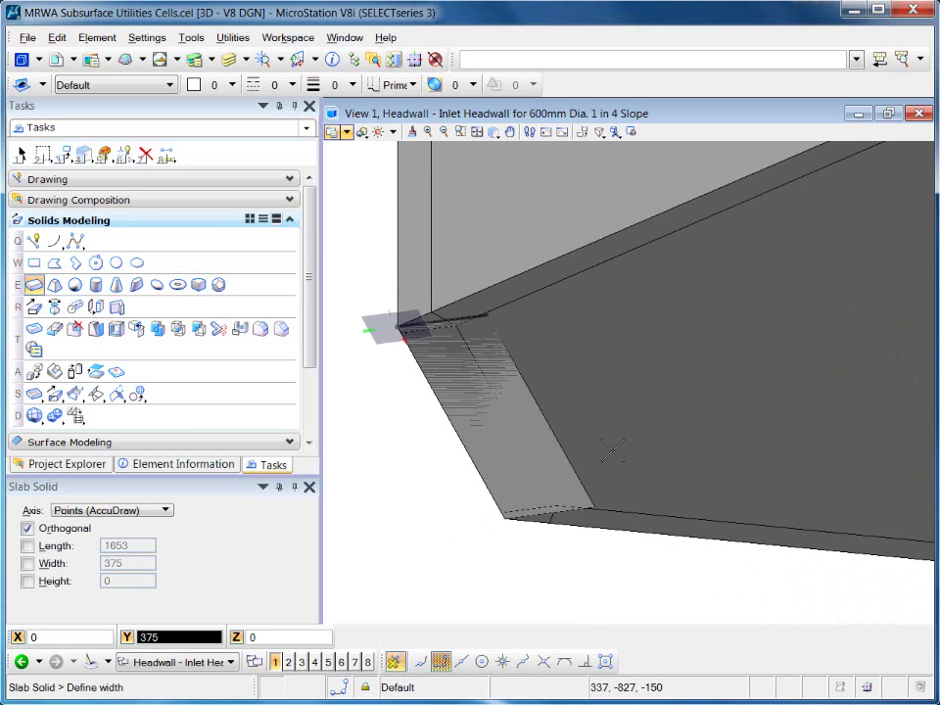
left_click(612, 449)
type("7")
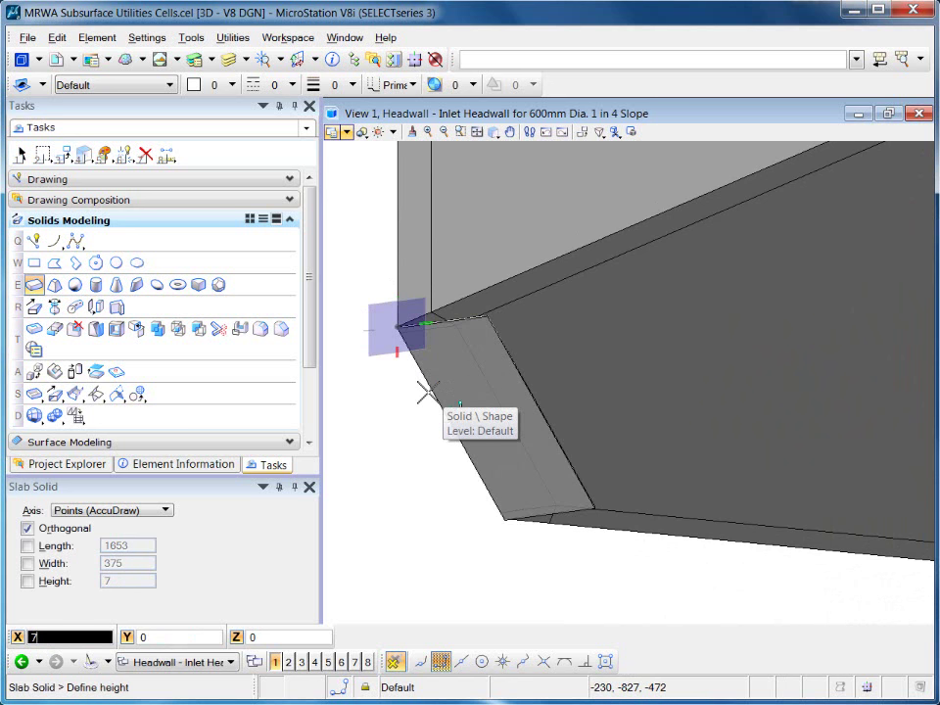
type("5")
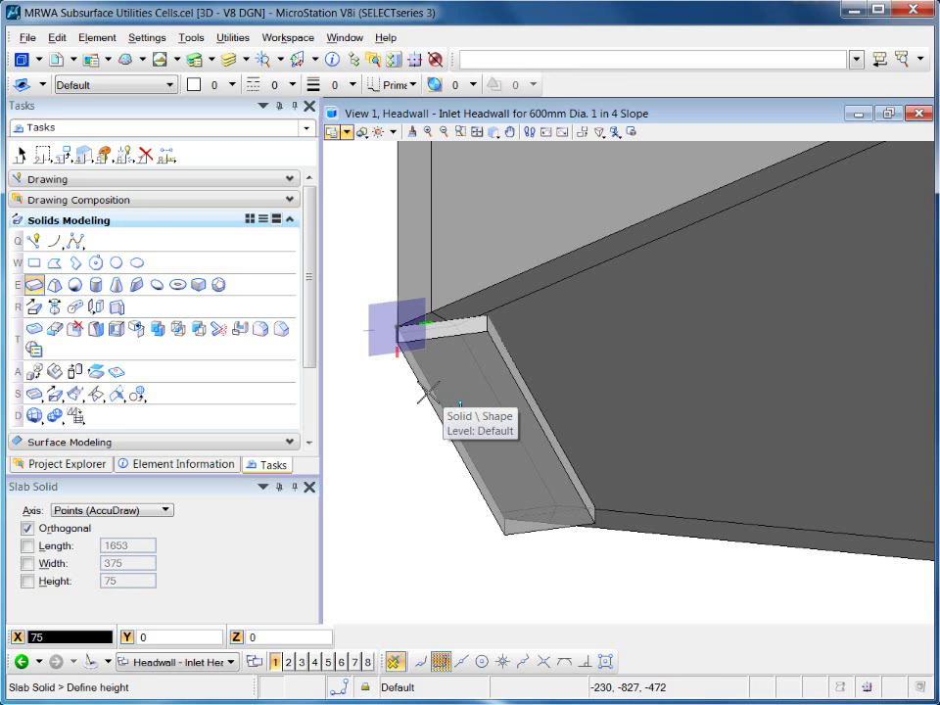
left_click(427, 392)
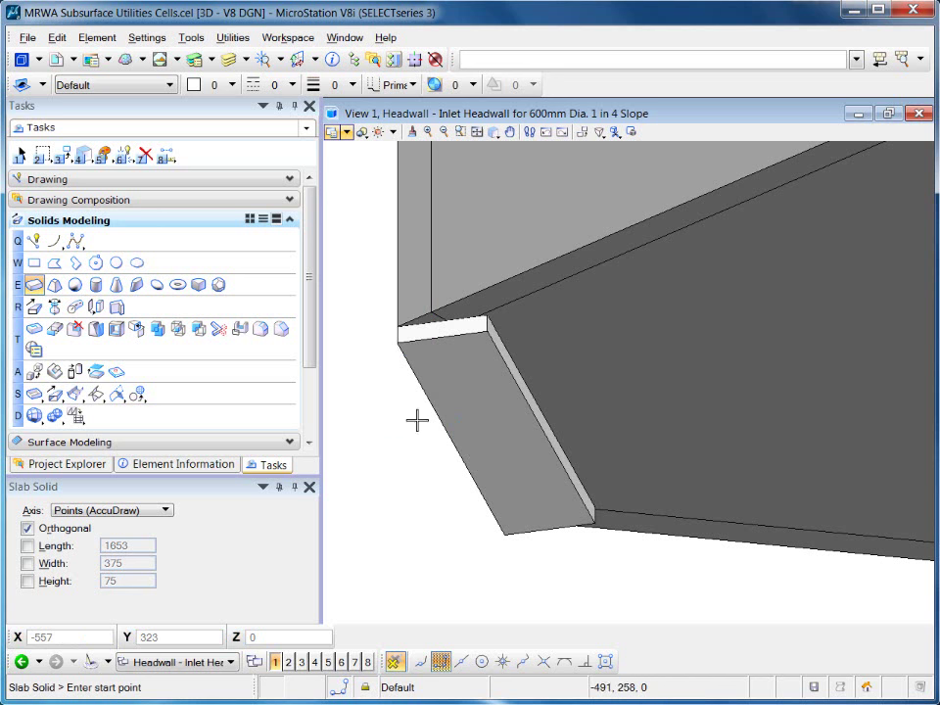
- Draw a construction line from the slab's upper inner corner, extending its long inner edge past the wing wall's outer bottom edge
key("F2")
left_click_drag(489, 428, 443, 457)
left_click_drag(471, 374, 582, 412)
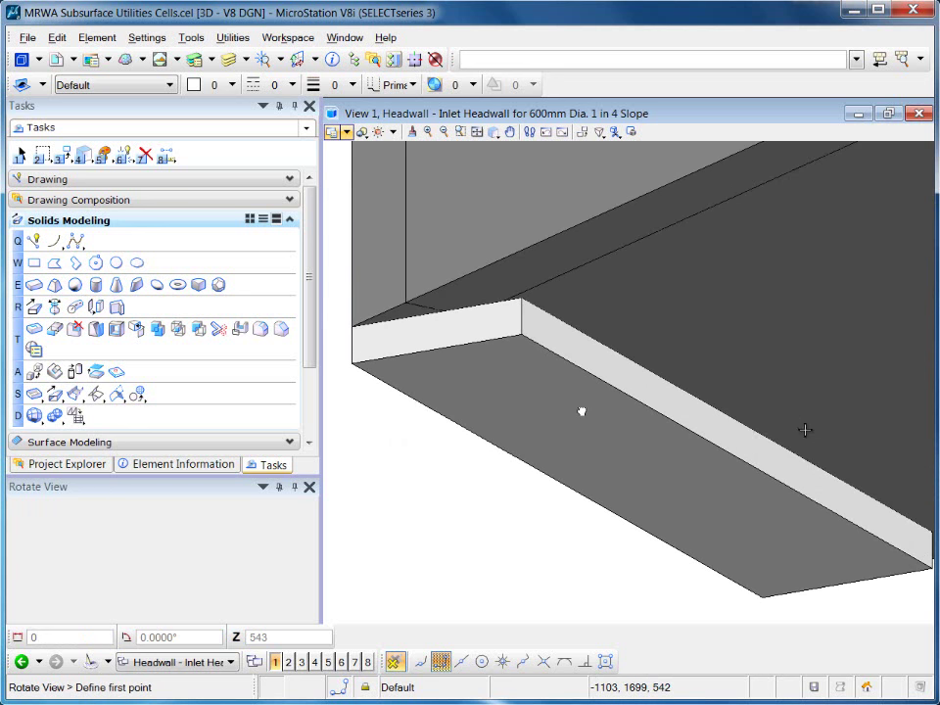
left_click(34, 241)
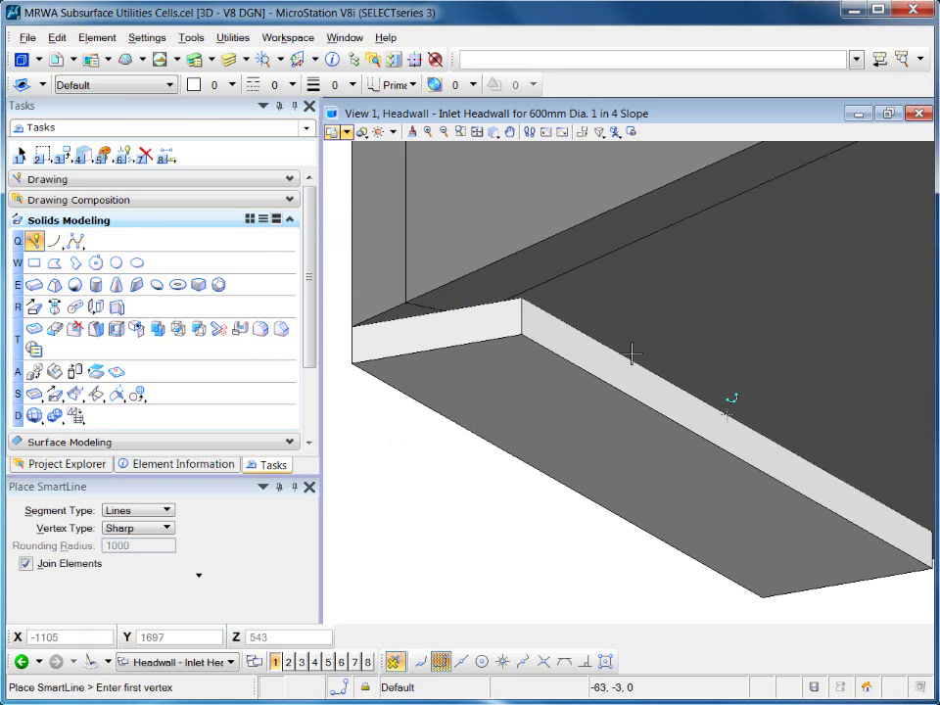
left_click(522, 297)
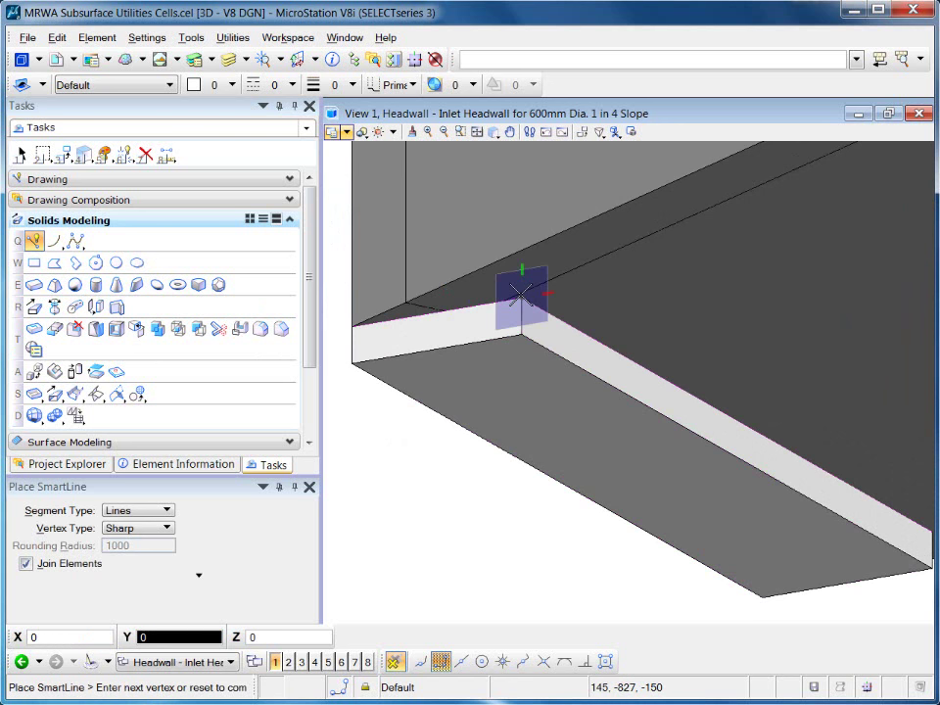
key("t")
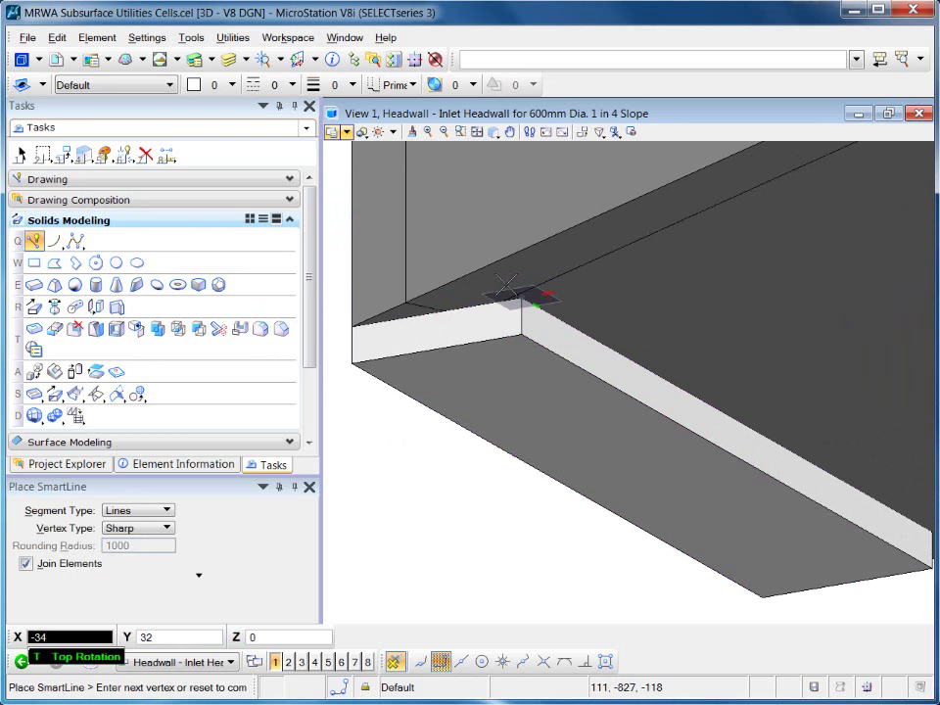
left_click(451, 260)
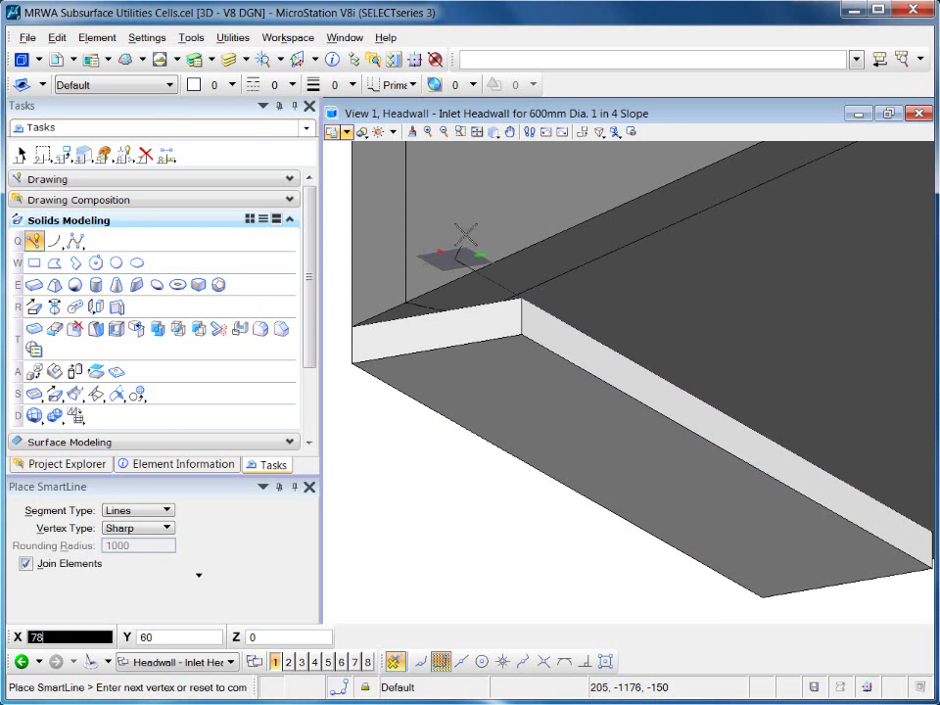
right_click(479, 224)
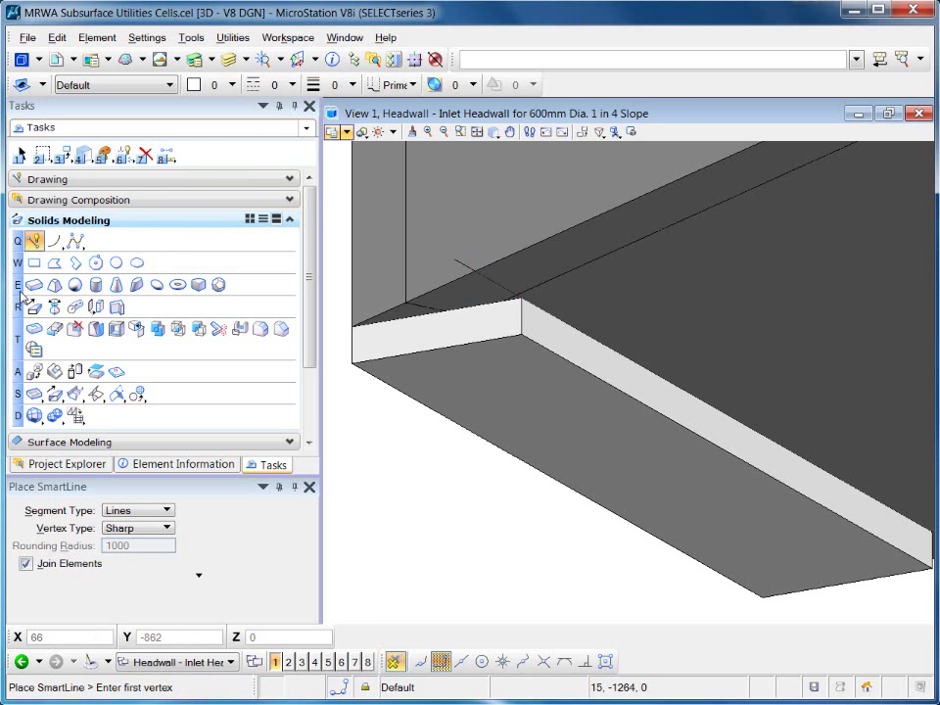
- Place a closed triangular shape through the slab's two upper end corners and the intersection of the construction line with the wall edge
left_click(55, 263)
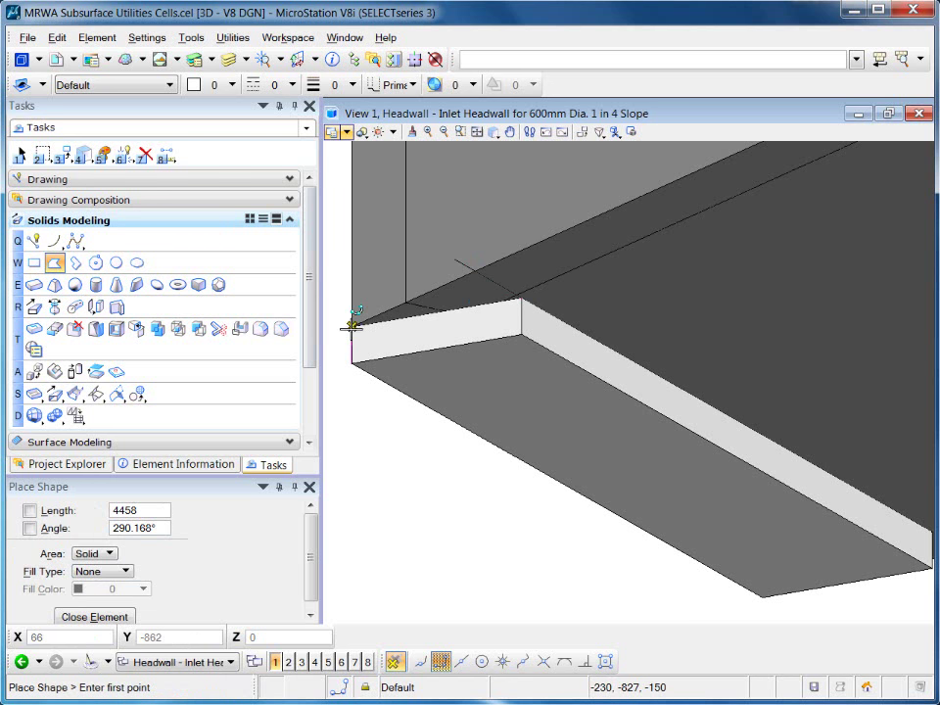
left_click(351, 327)
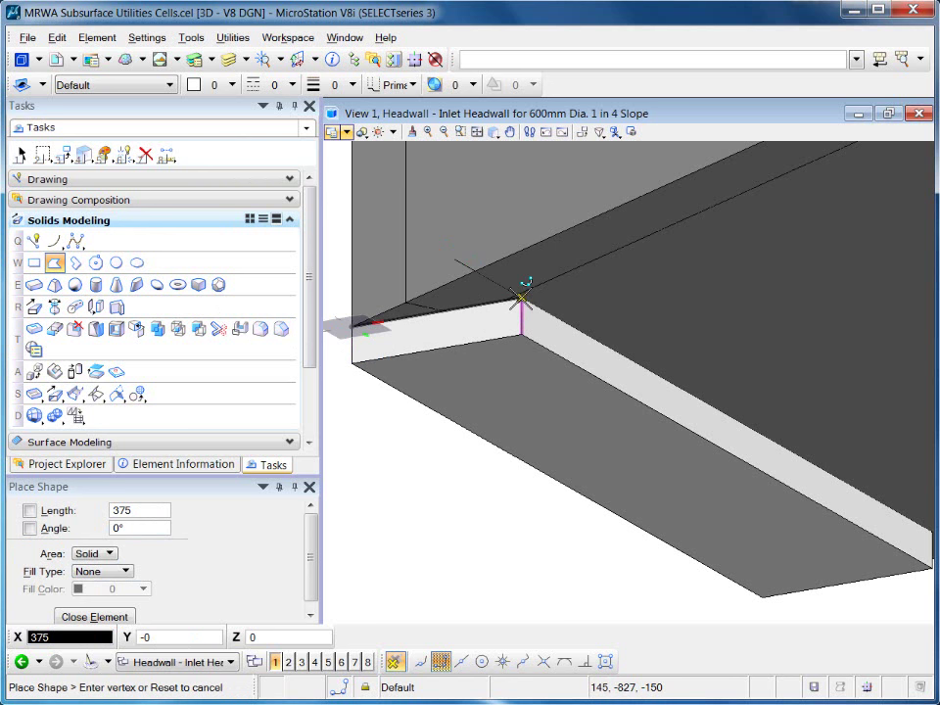
left_click(521, 298)
left_click(543, 661)
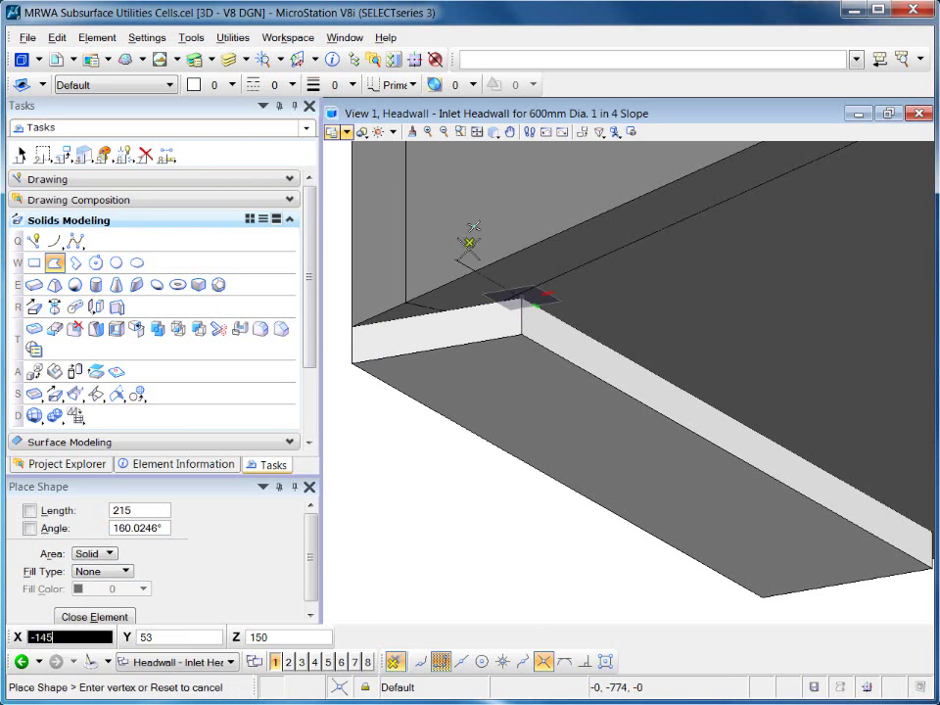
left_click(479, 266)
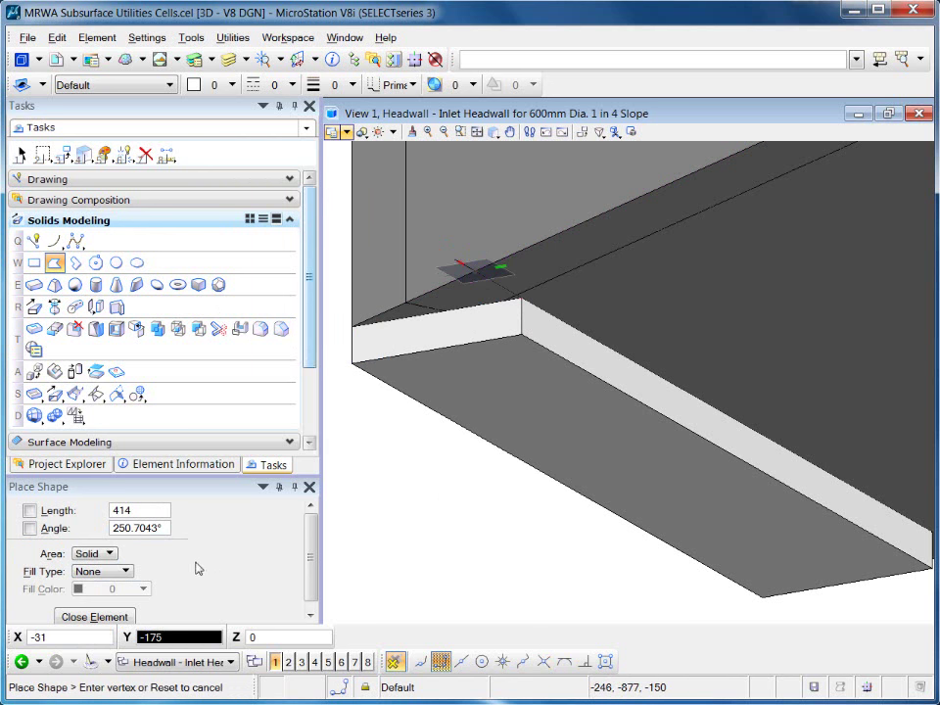
left_click(94, 617)
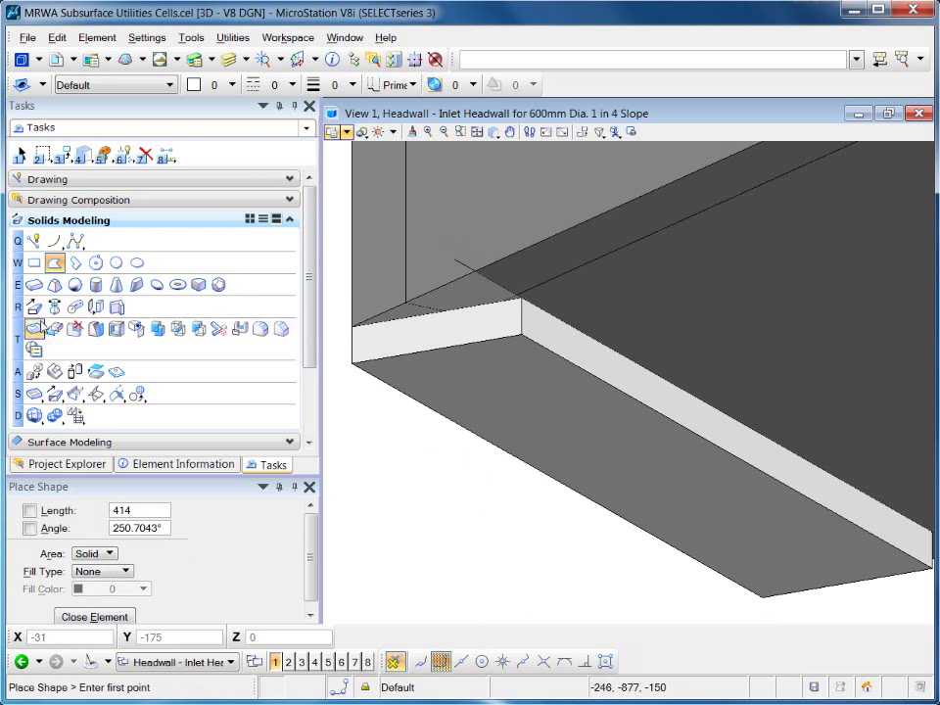
- Extrude the triangular shape 75 downward to match the slab's thickness
left_click(35, 307)
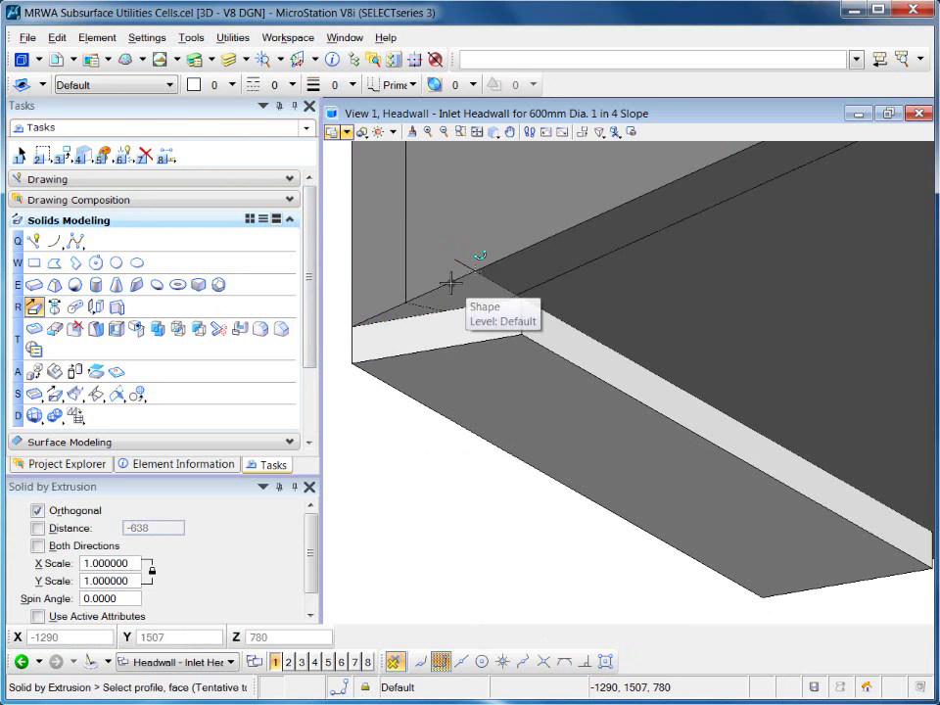
left_click(451, 283)
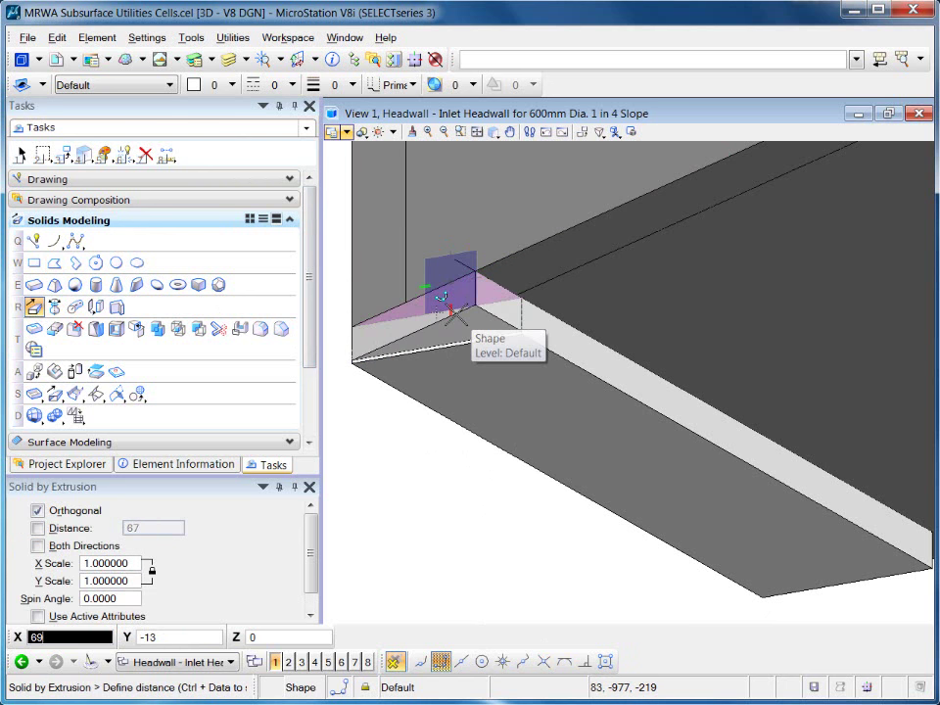
left_click(451, 311)
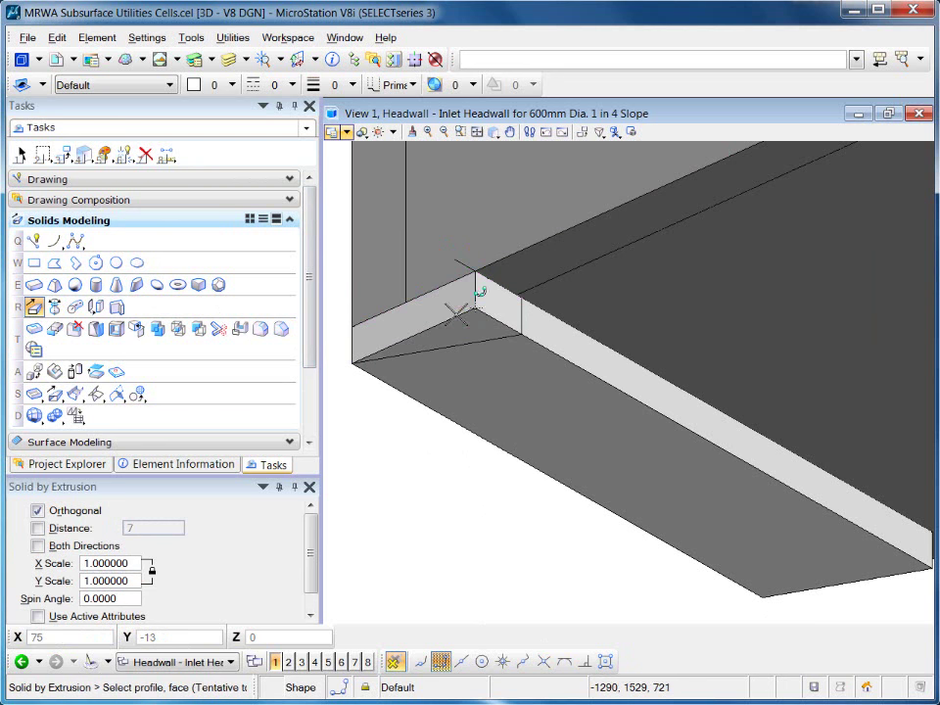
- Undo the last mirror and mirror a copy of the triangular solid about Horizontal through the slab's midpoint to its opposite end
middle_click_drag(489, 386, 605, 409, "shift")
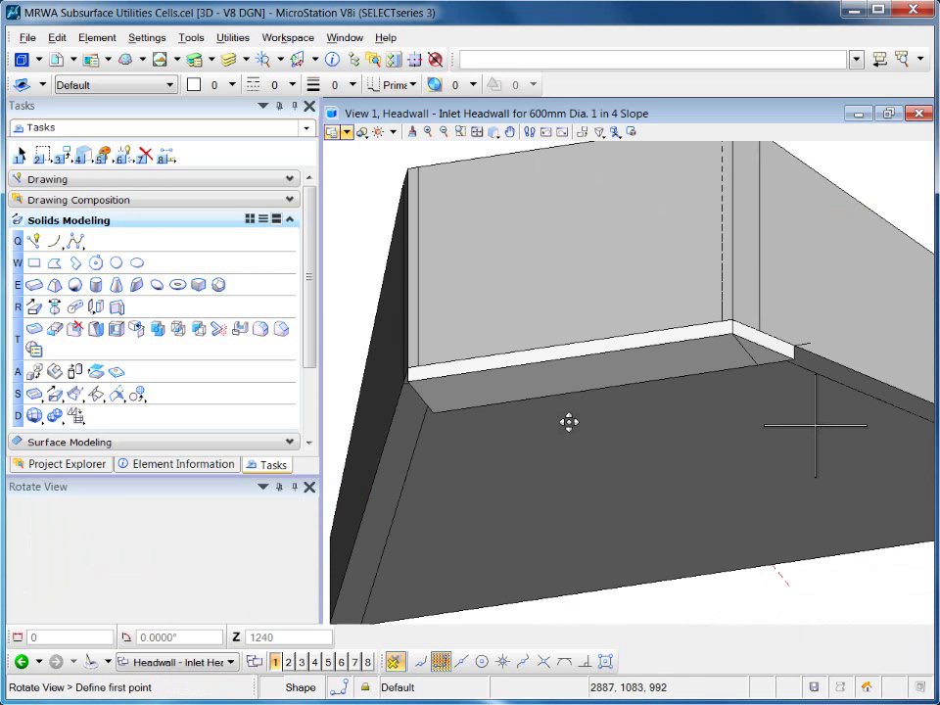
right_click(702, 434)
key("ctrl+z")
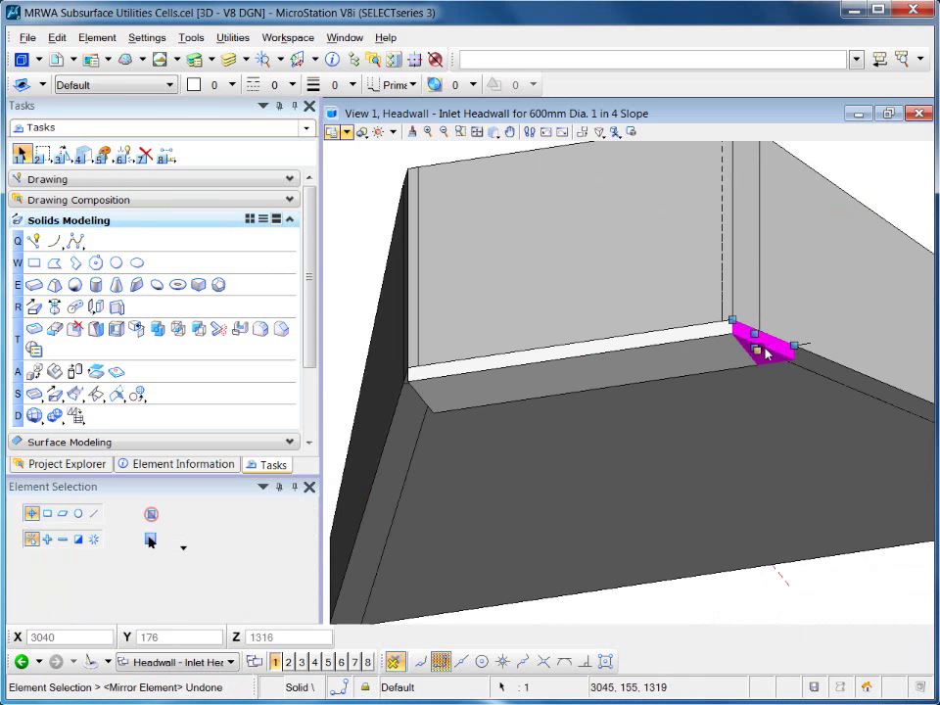
right_click(767, 355)
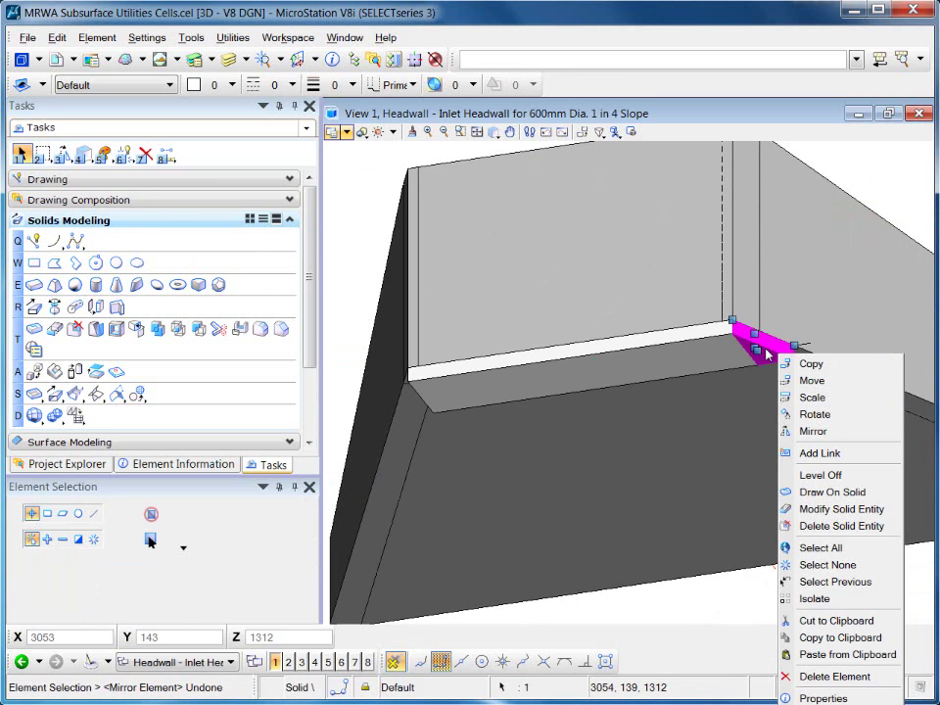
left_click(798, 432)
left_click(19, 549)
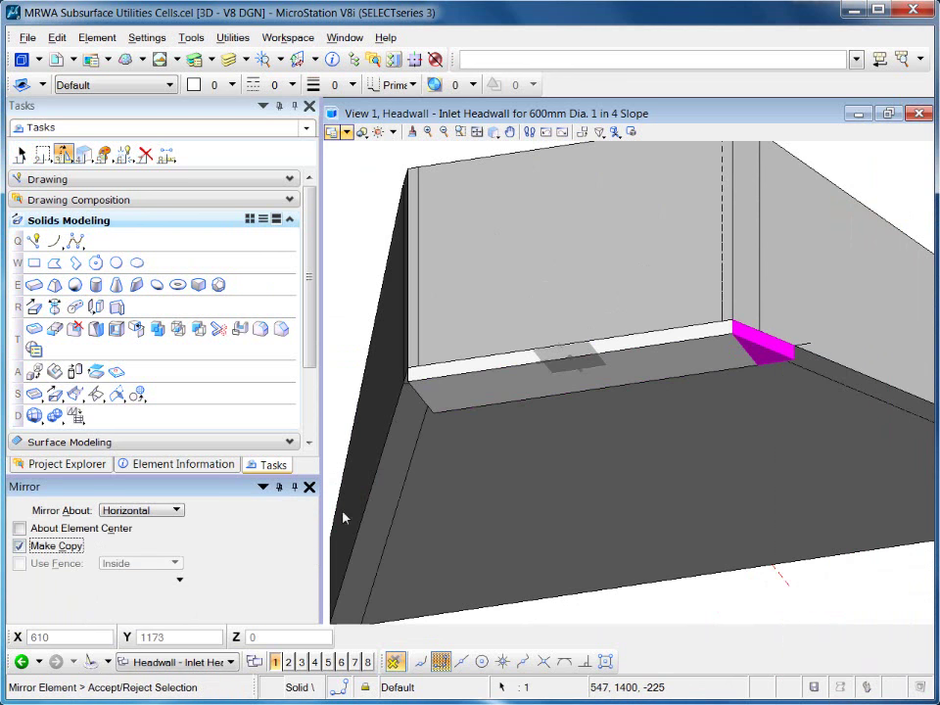
left_click(460, 662)
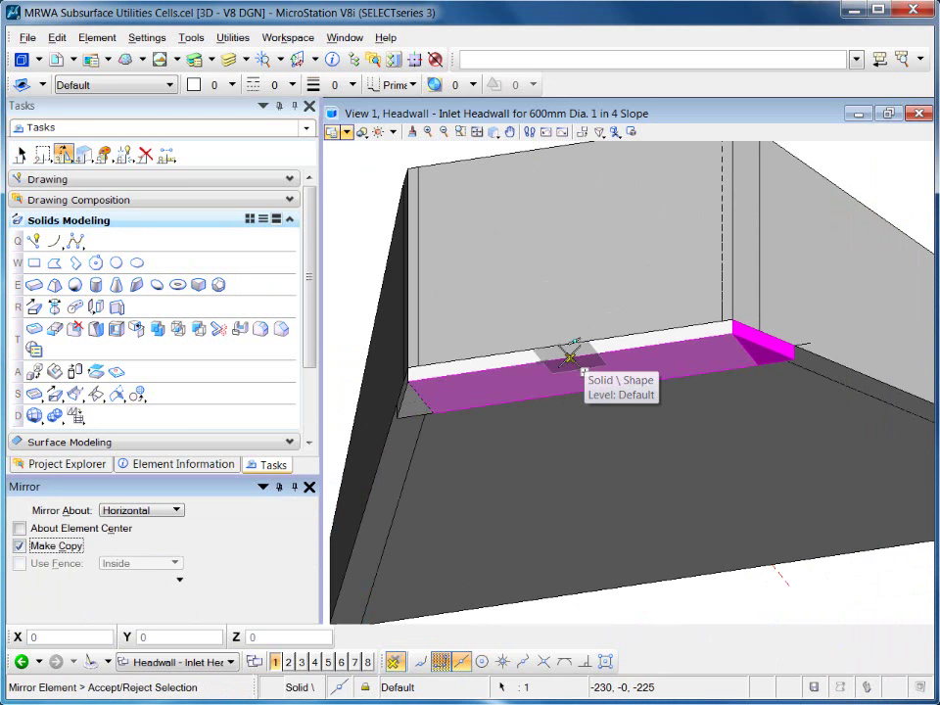
key("Escape")
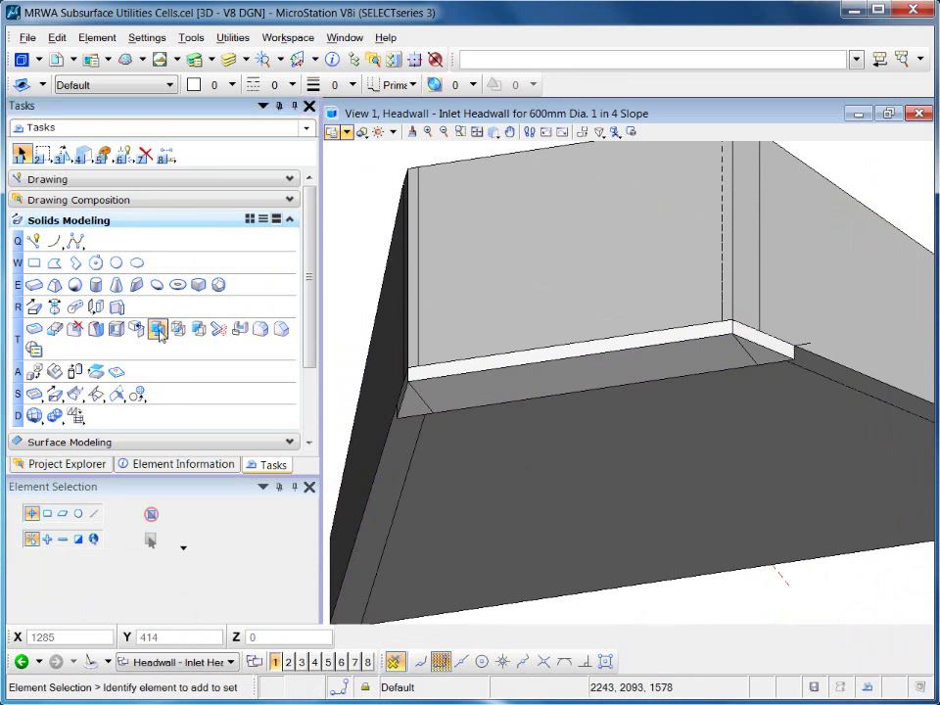
- Unite the slab and both triangular end solids into one solid, keeping no originals
left_click(157, 329)
left_click(407, 414)
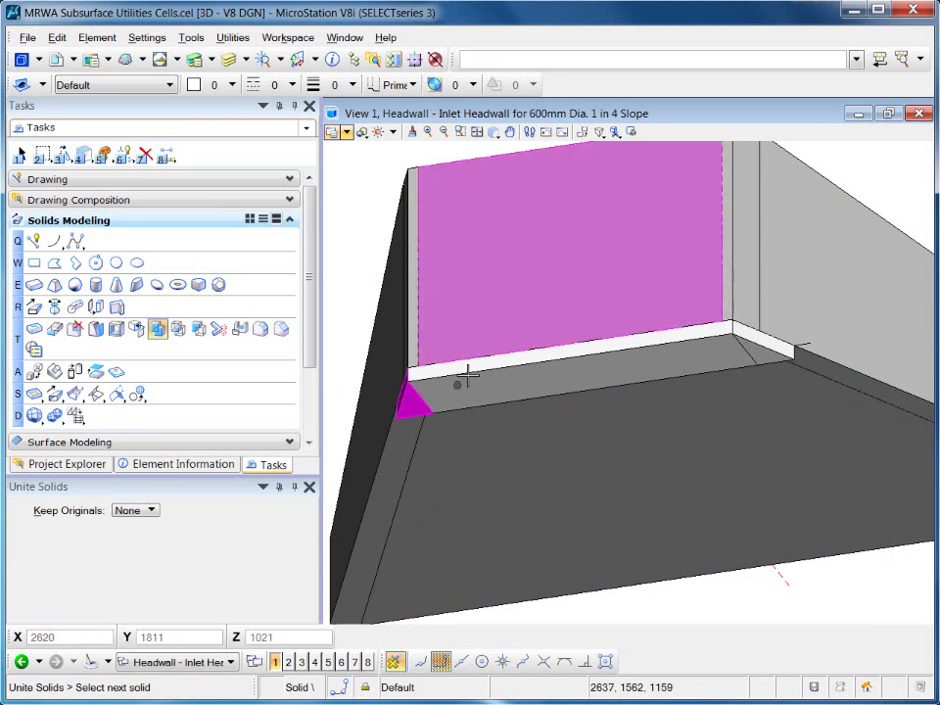
left_click(563, 372)
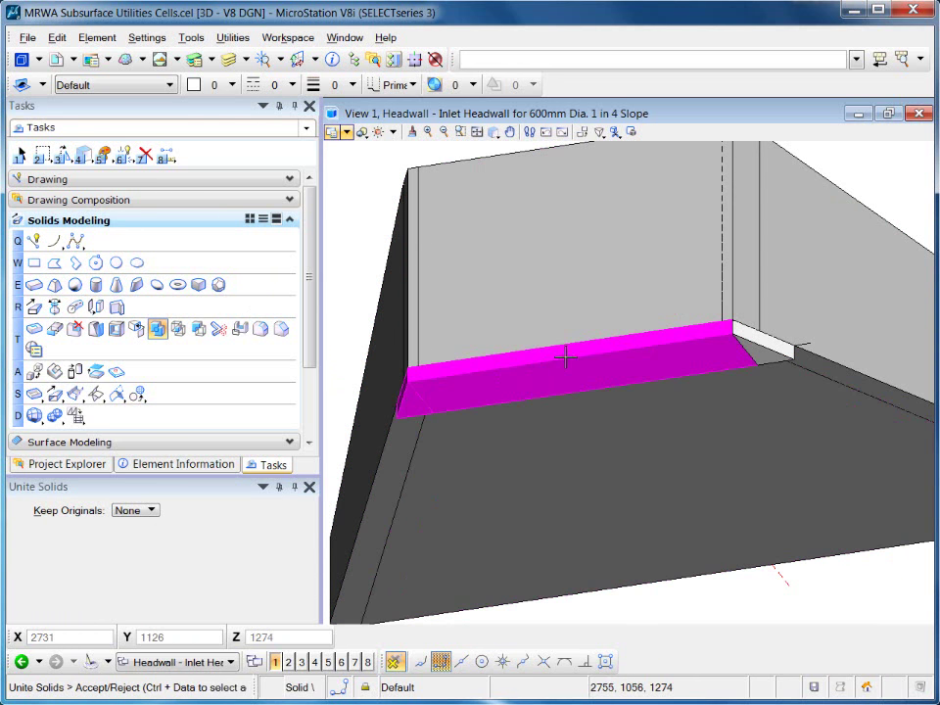
left_click(774, 349)
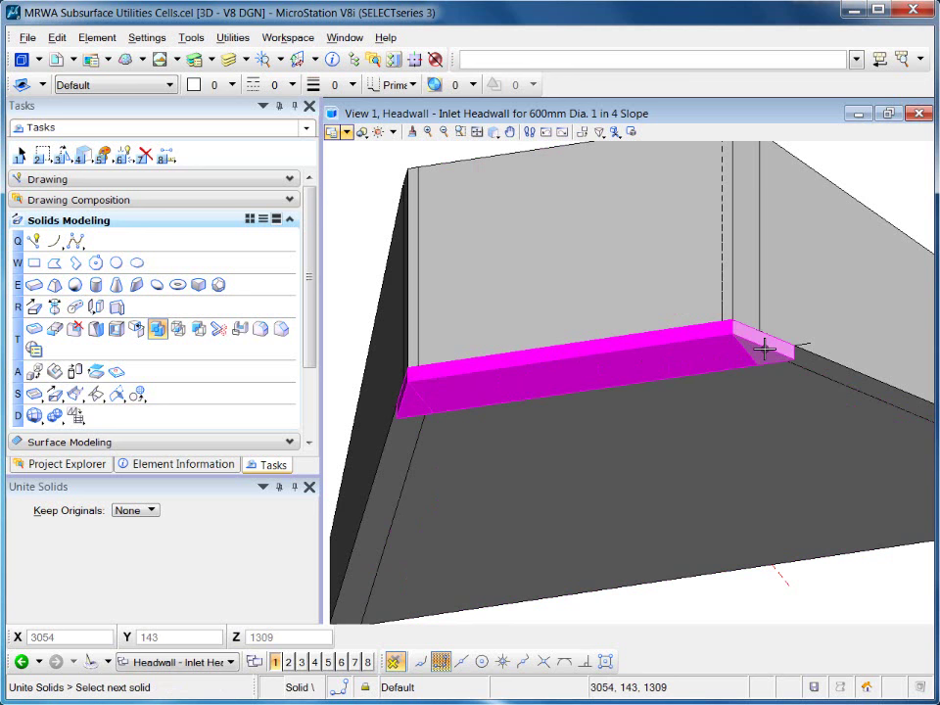
left_click(795, 349)
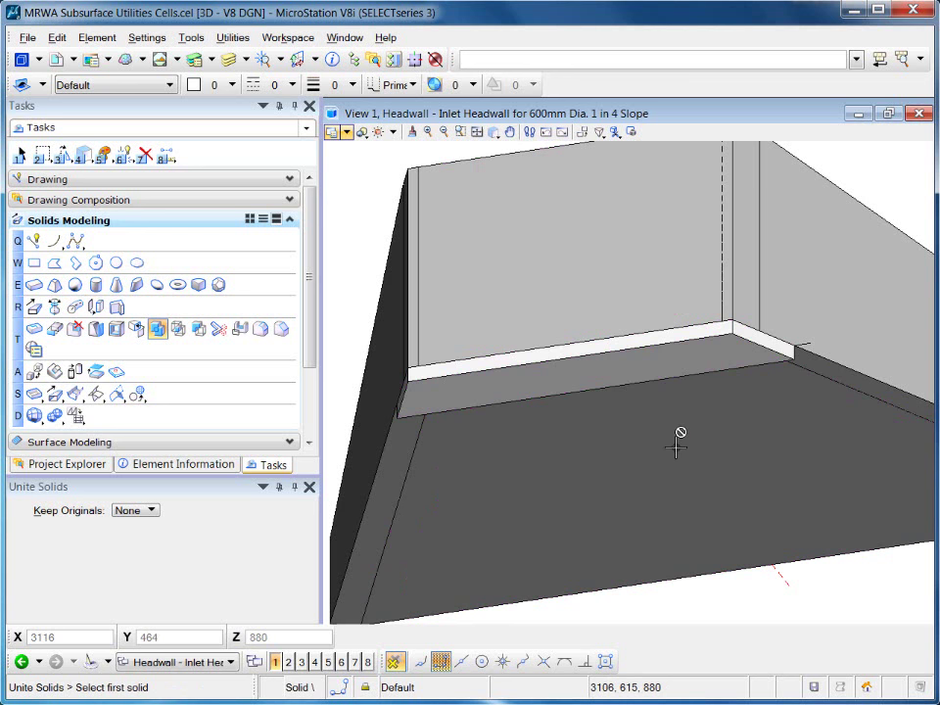
- Chamfer the united footing's lower inner long edge with both distances set to 75
middle_click_drag(678, 435, 455, 481, "shift")
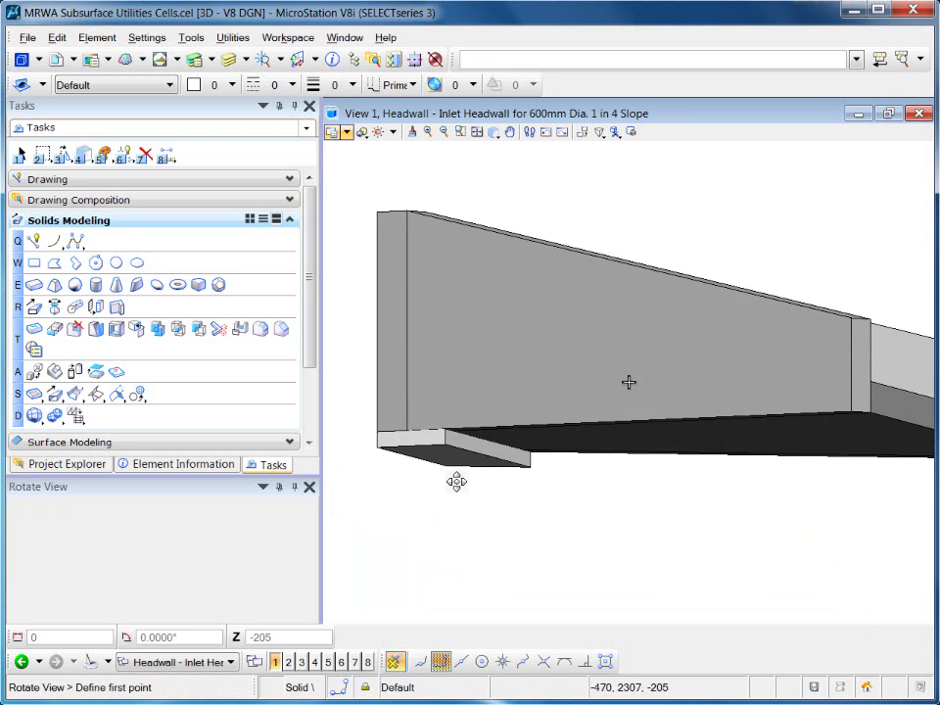
left_click(282, 333)
left_click(91, 514)
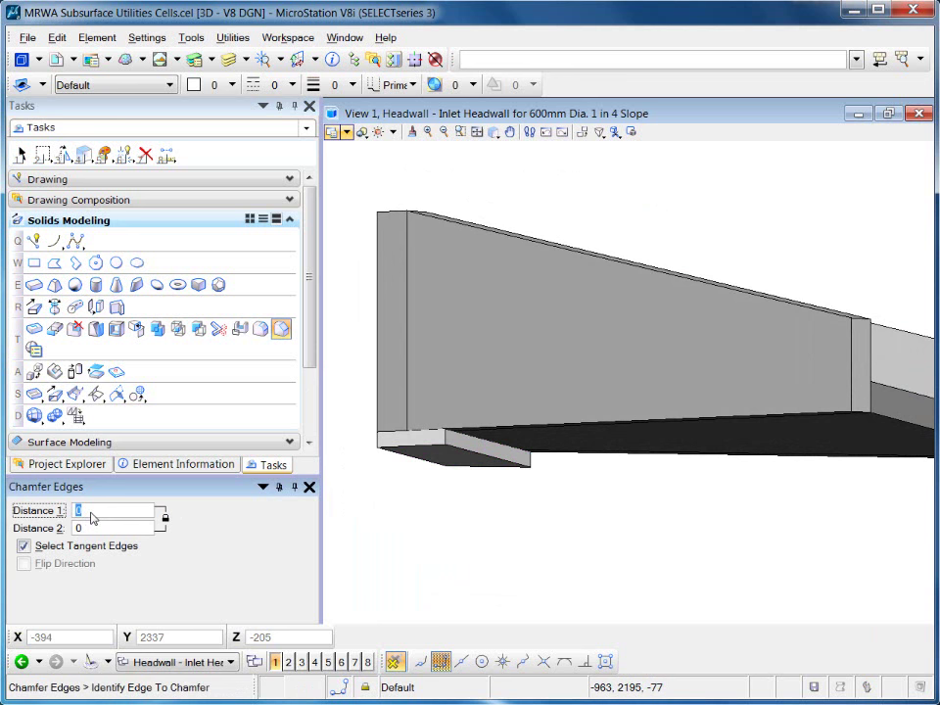
key("Tab")
scroll(447, 474, "up", 3)
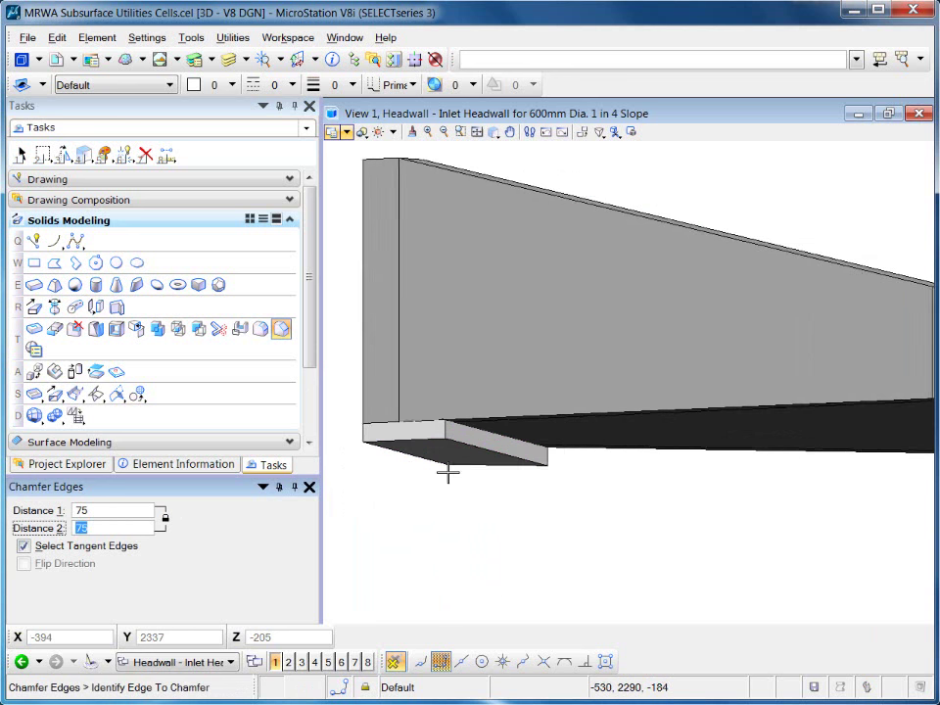
left_click(476, 432)
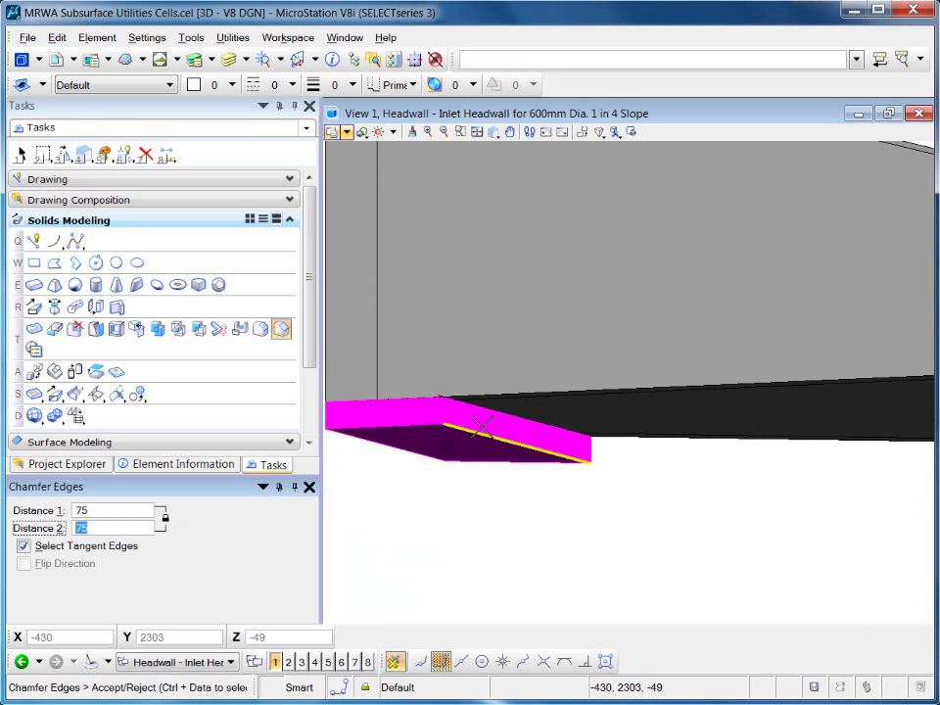
left_click(537, 453)
- Delete the short leftover line at the corner between the chamfered footing and the headwall's underside
middle_click_drag(411, 523, 509, 396, "shift")
key("t")
scroll(608, 385, "up", 2)
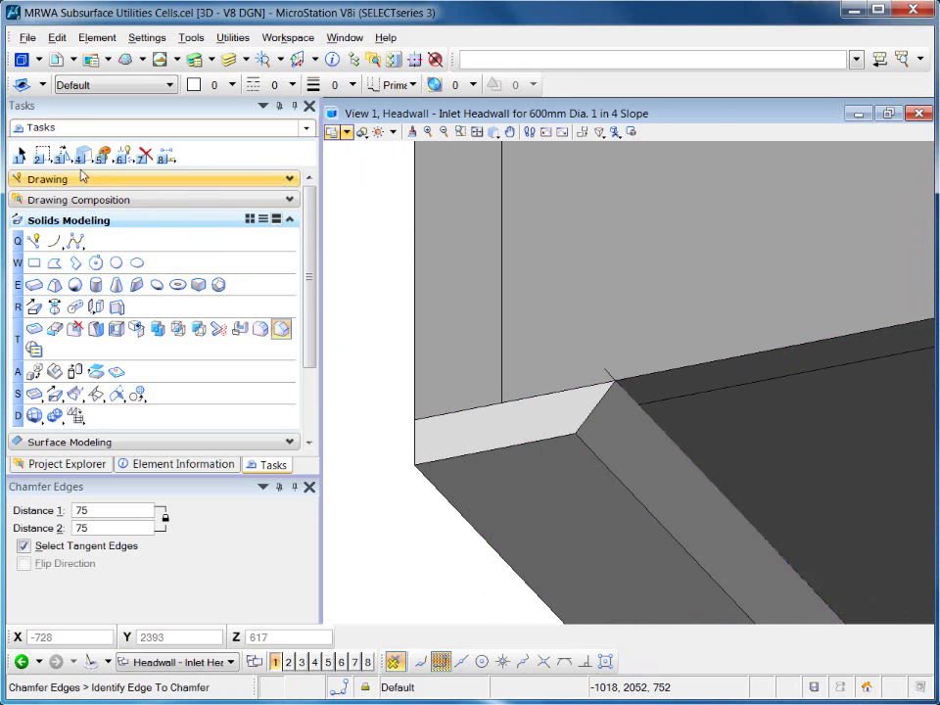
left_click(20, 155)
left_click(605, 375)
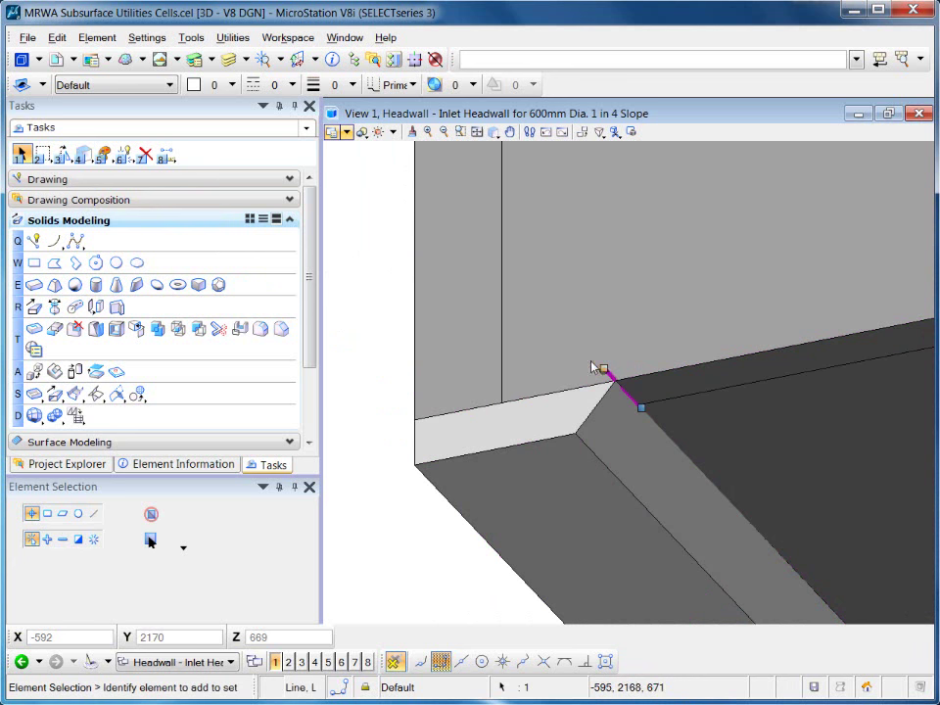
key("Escape")
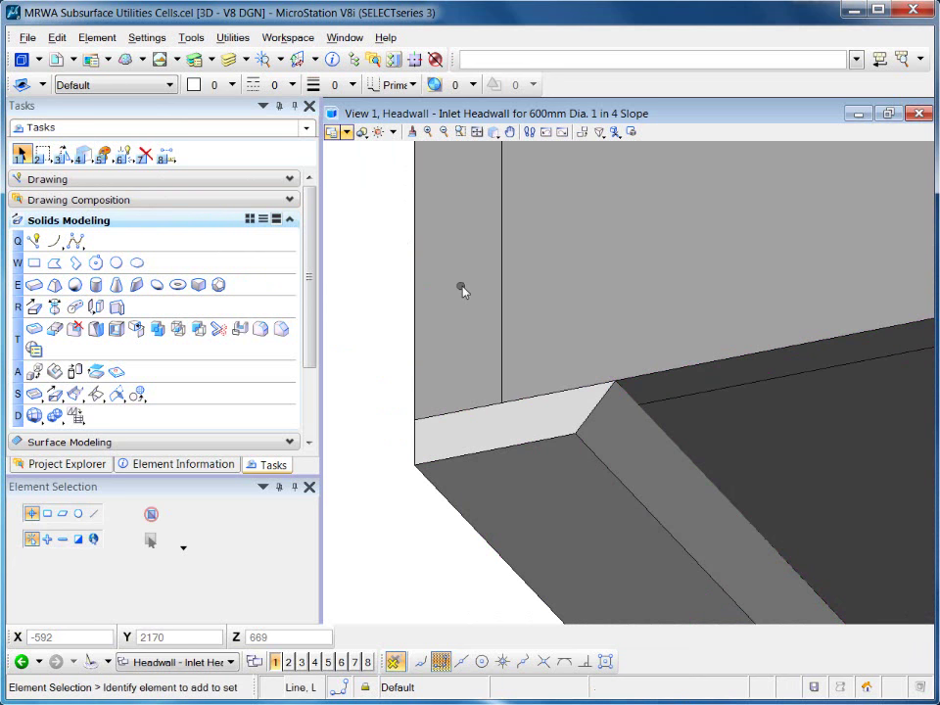
- Unite the headwall's back wall, both side walls, base slab and footing into one solid, keeping no originals
left_click(494, 132)
left_click_drag(673, 251, 596, 370)
key("Escape")
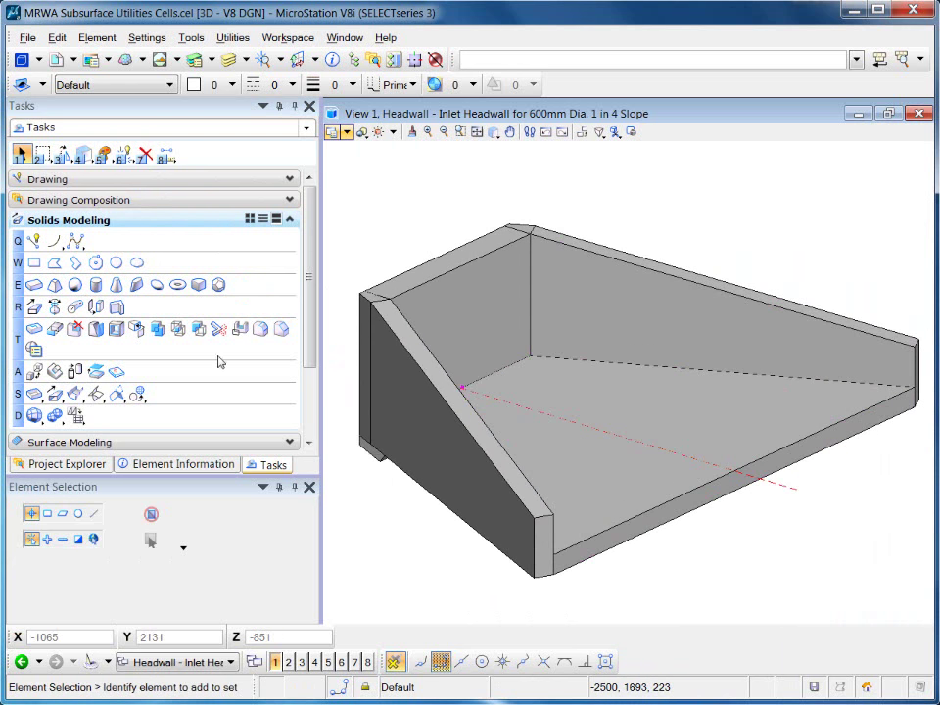
left_click(159, 330)
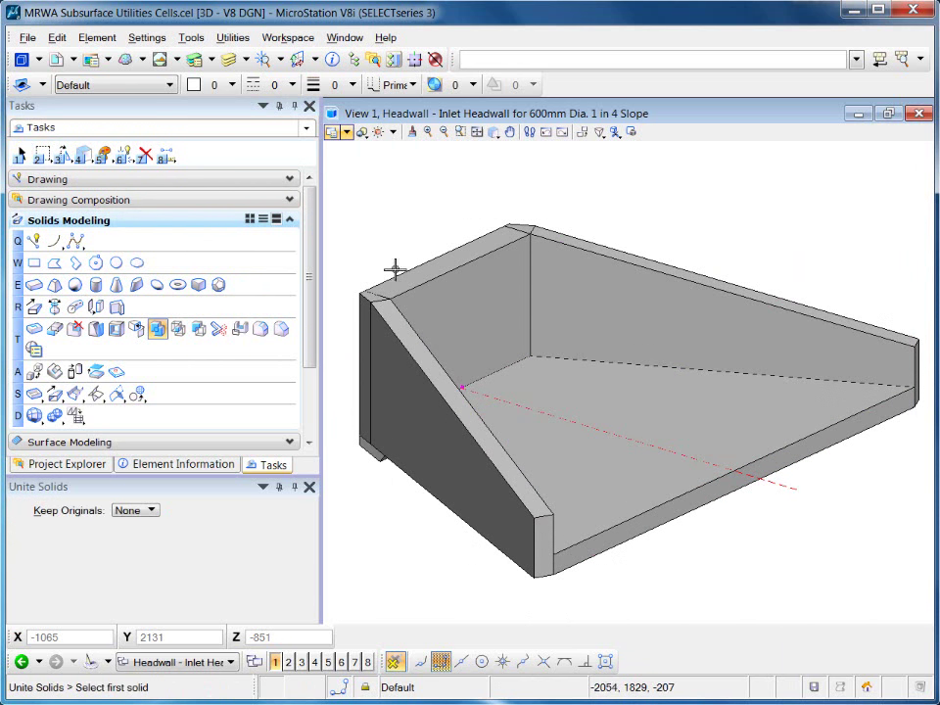
left_click(361, 312)
left_click(405, 263)
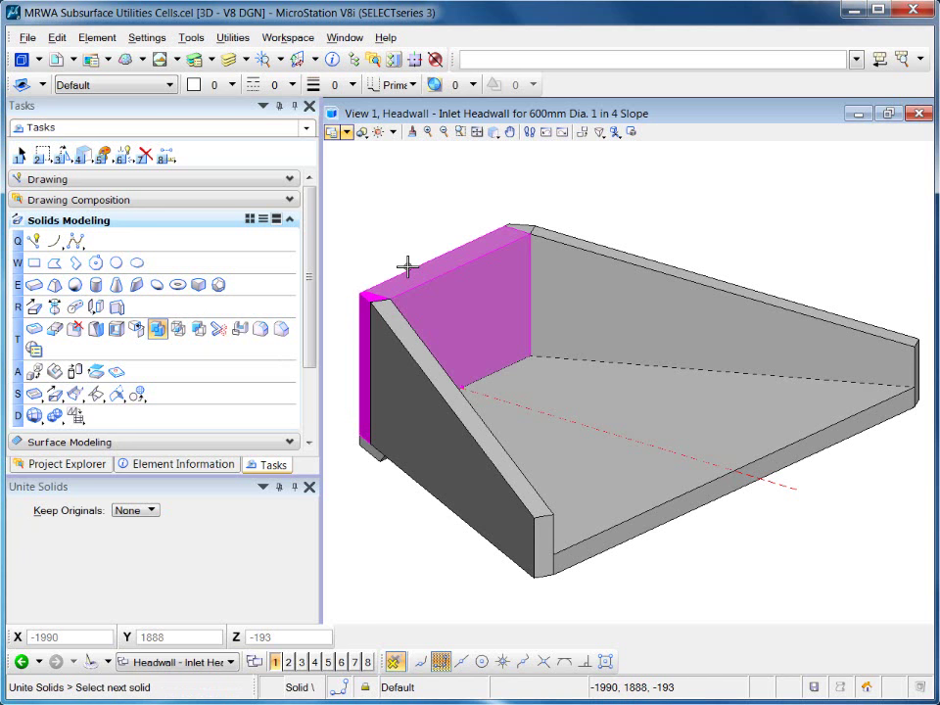
left_click(524, 226)
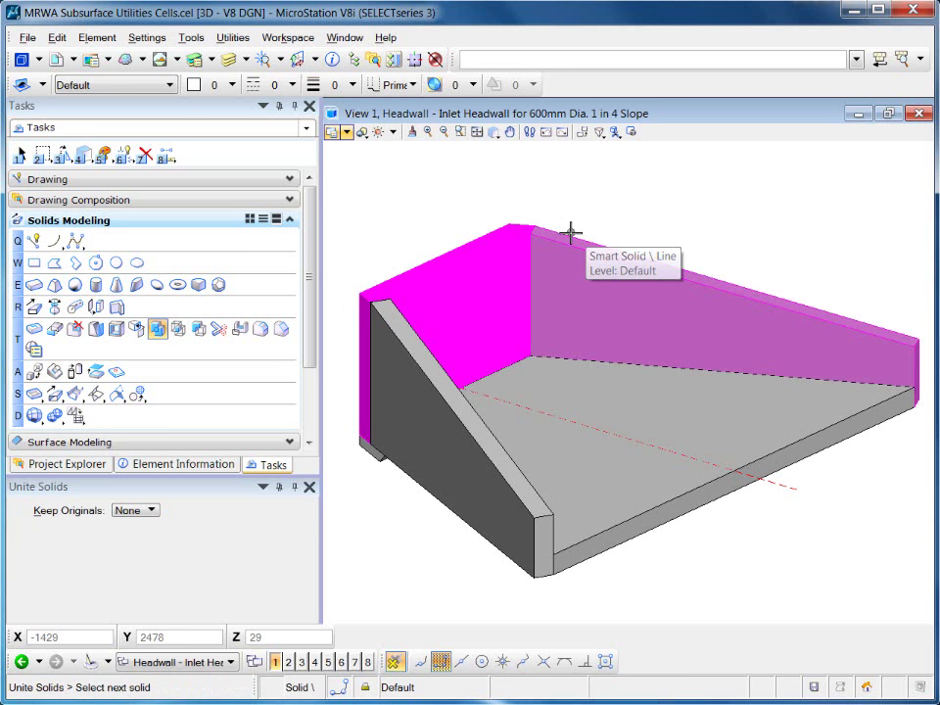
left_click(571, 235)
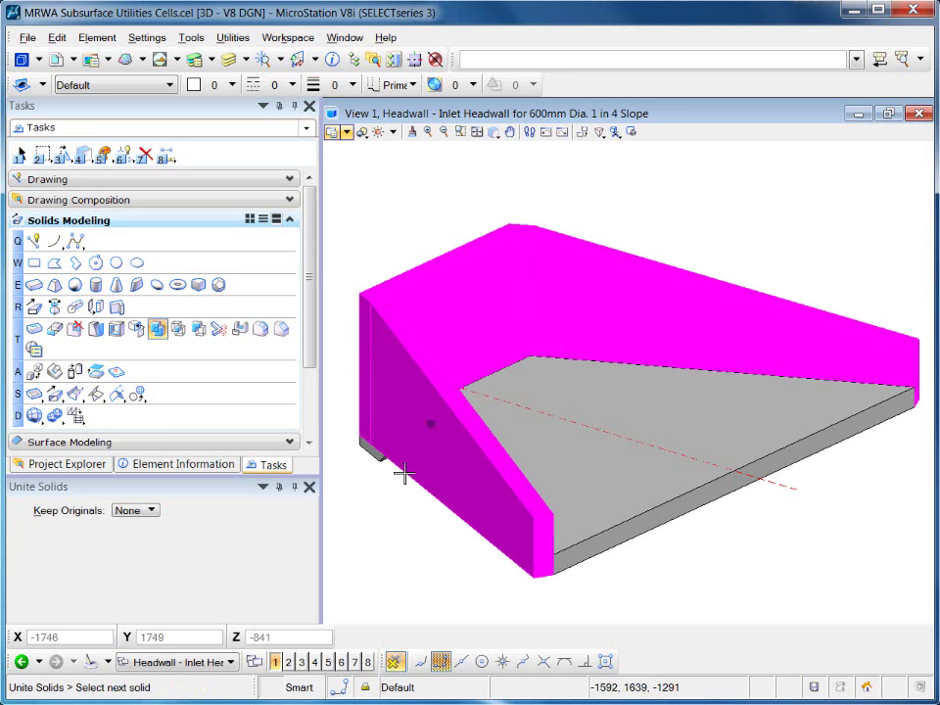
left_click(616, 542)
left_click(704, 571)
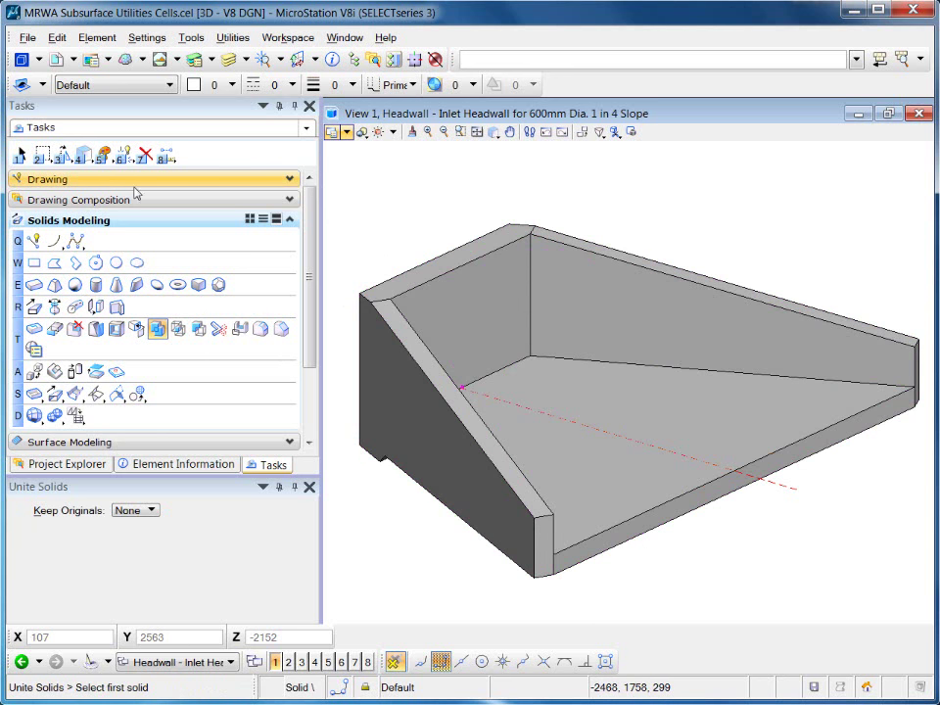
- Attach the Concrete_3 material from the concrete&pavers.pal palette to the united headwall solid
left_click(20, 154)
left_click(598, 284)
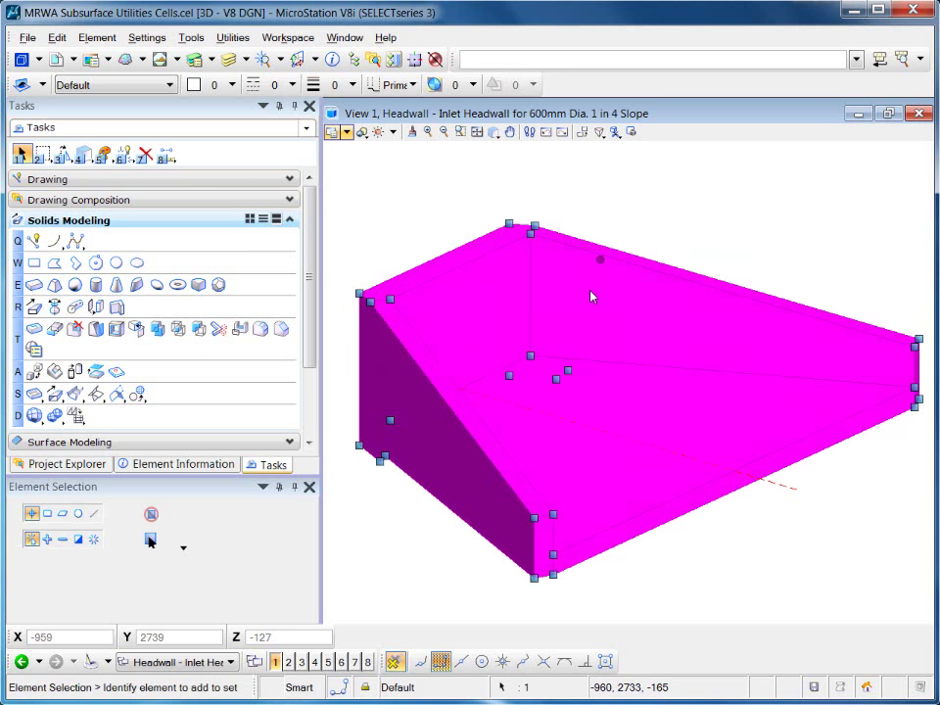
left_click(202, 468)
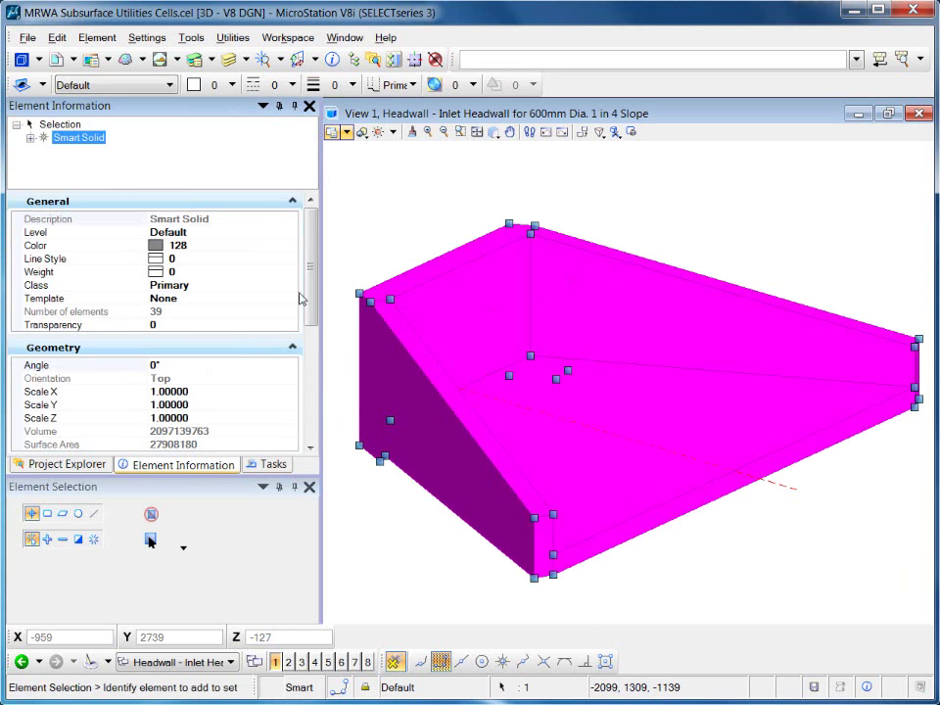
scroll(294, 293, "down", 4)
left_click(274, 336)
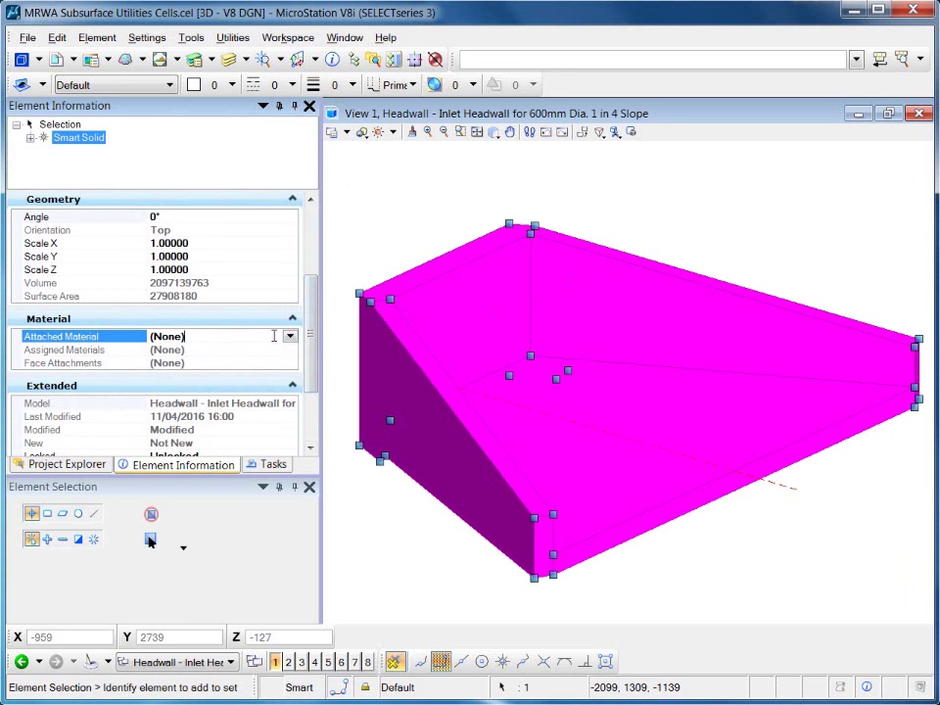
left_click(290, 337)
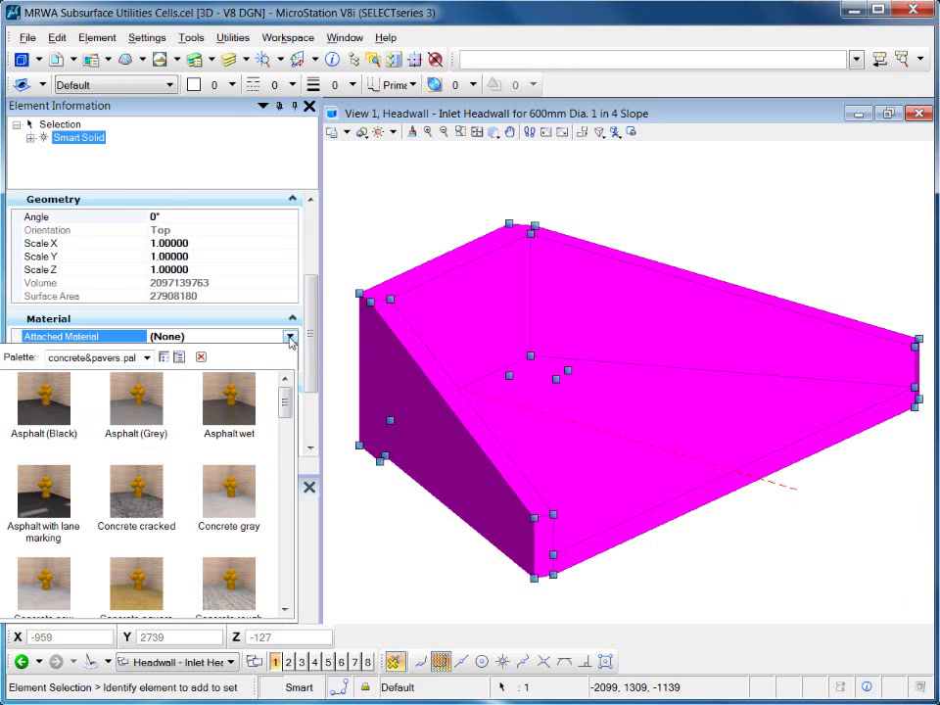
scroll(285, 441, "down", 5)
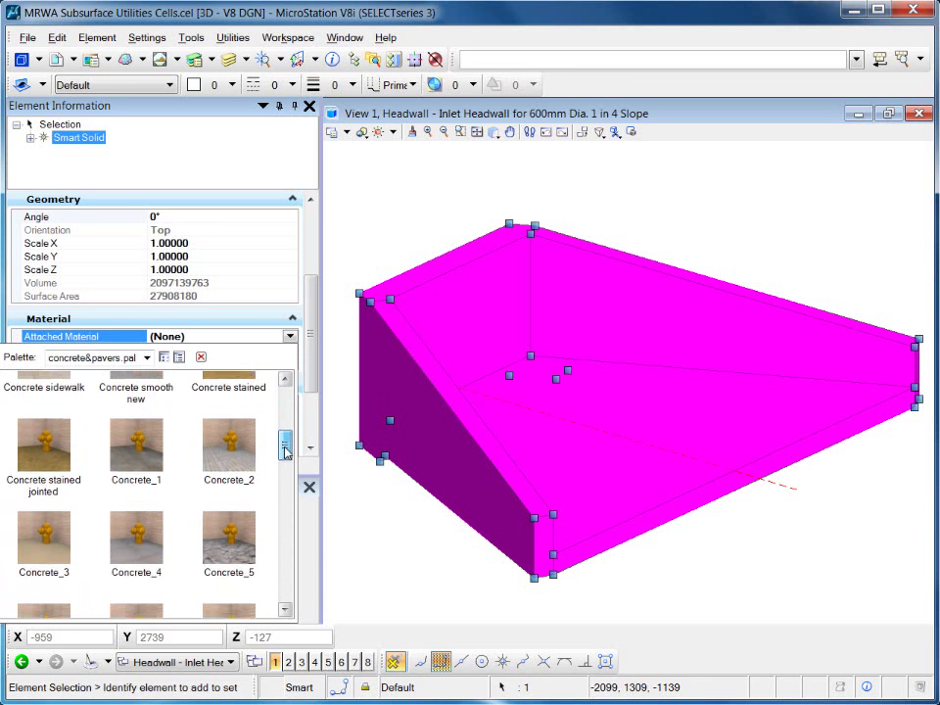
left_click(44, 505)
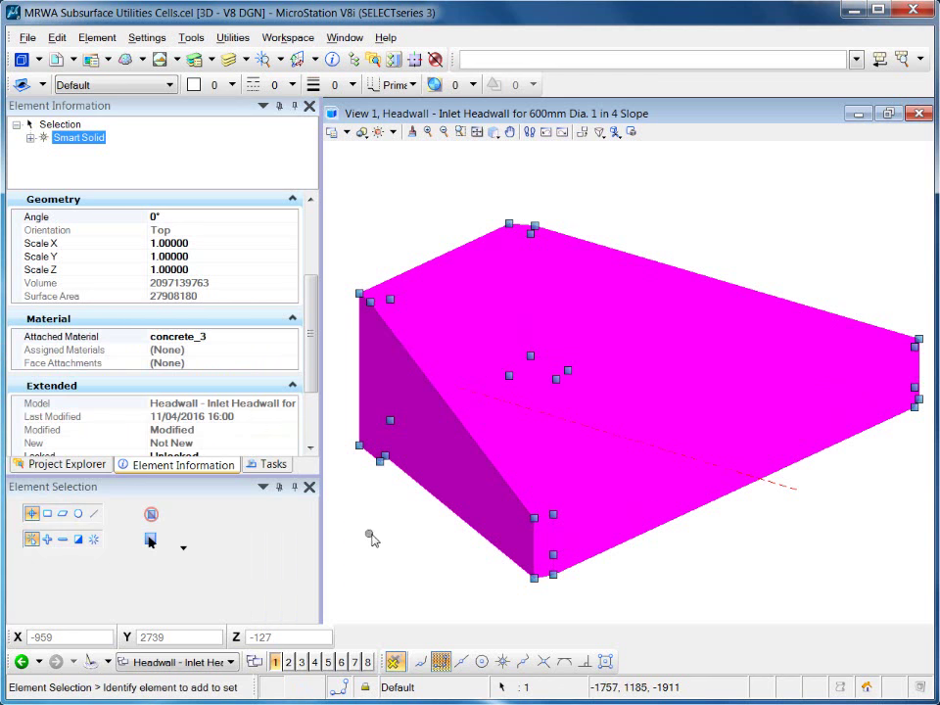
left_click(396, 537)
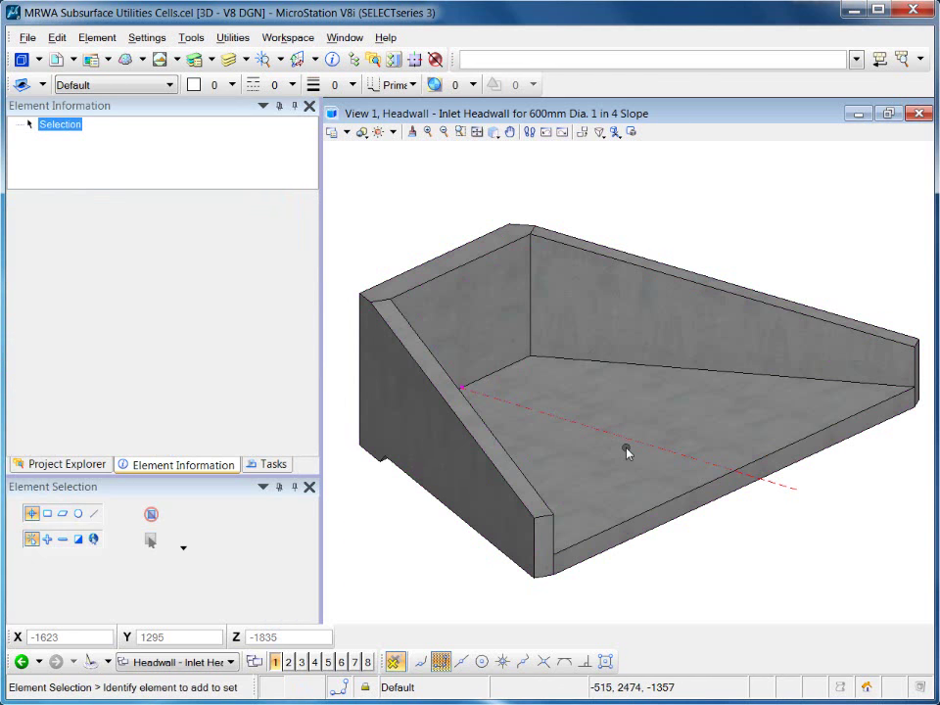
- Switch View 1 to the Wireframe display style
middle_click_drag(627, 452, 513, 483, "shift")
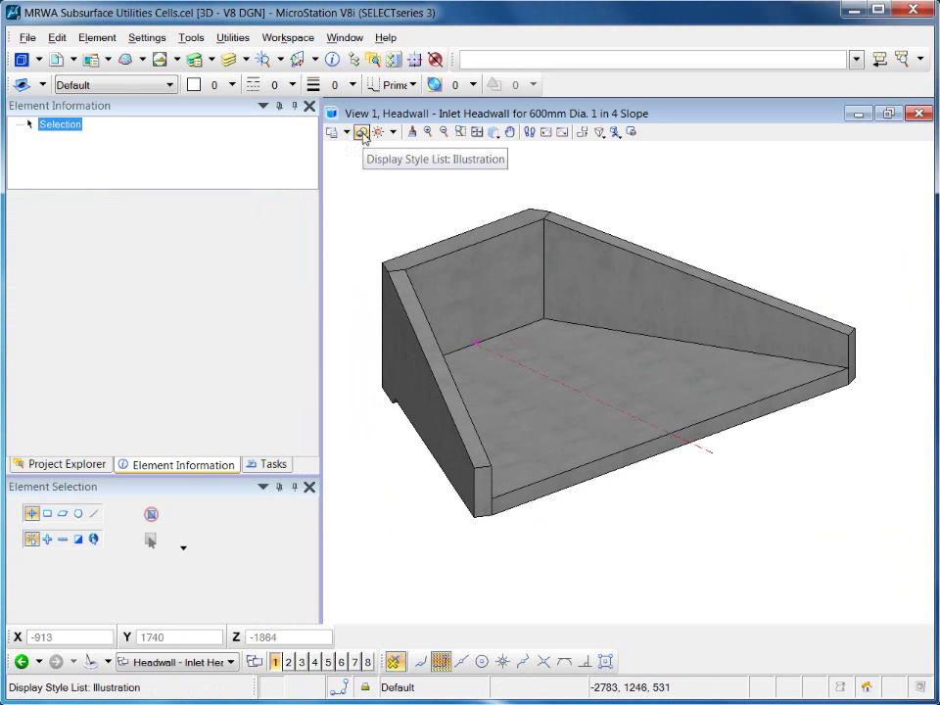
left_click(362, 133)
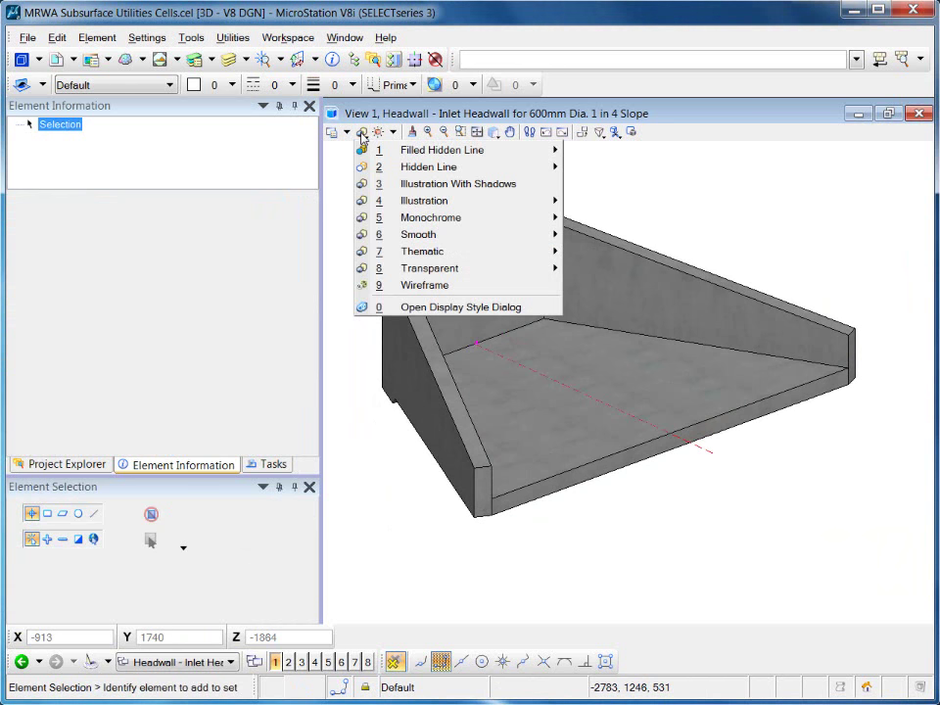
left_click(425, 286)
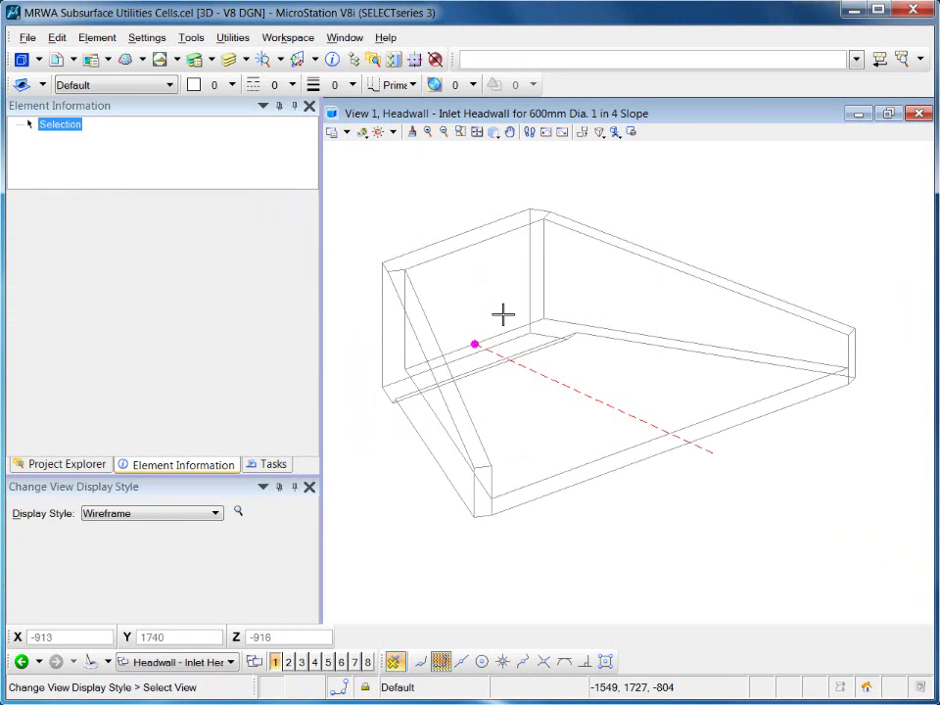
middle_click_drag(471, 377, 560, 352, "shift")
scroll(492, 329, "up", 2)
right_click(491, 333)
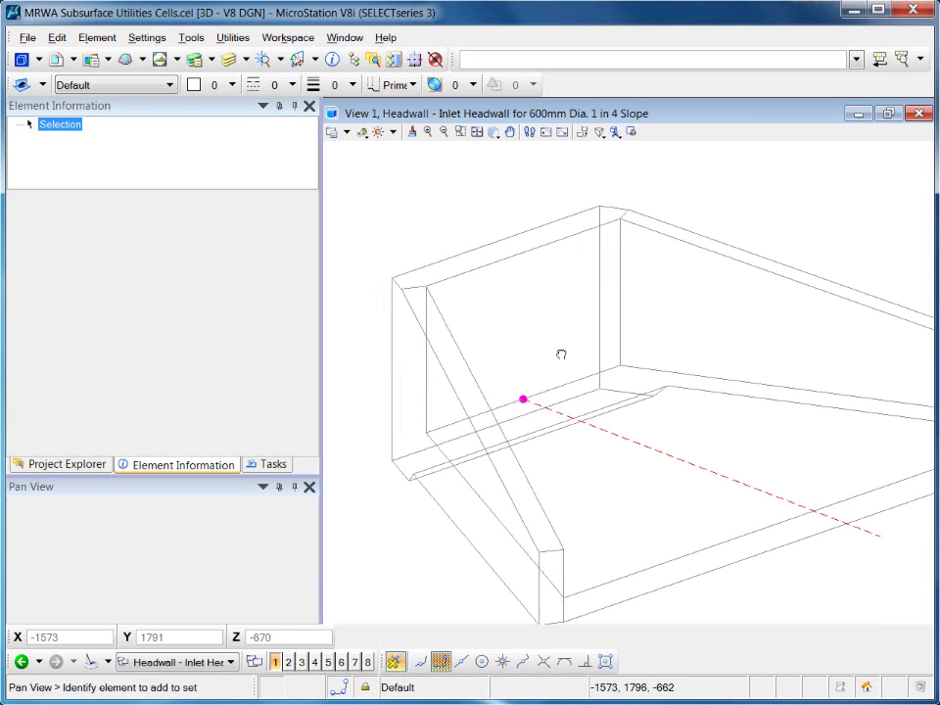
- Set the active element attributes to Construction class, line style 6 and color 6
left_click(392, 86)
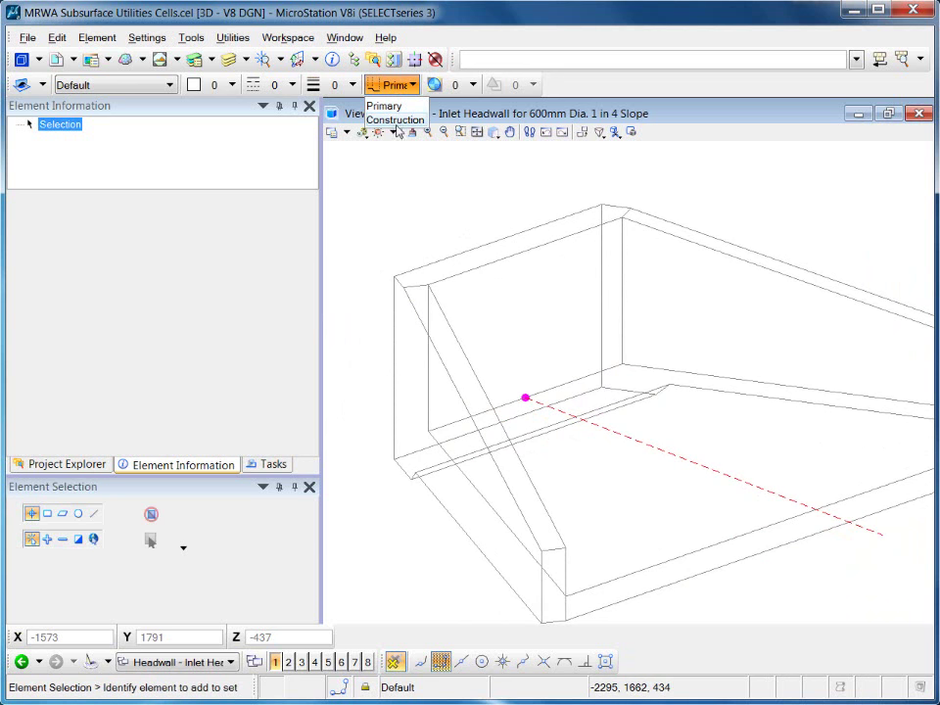
left_click(396, 121)
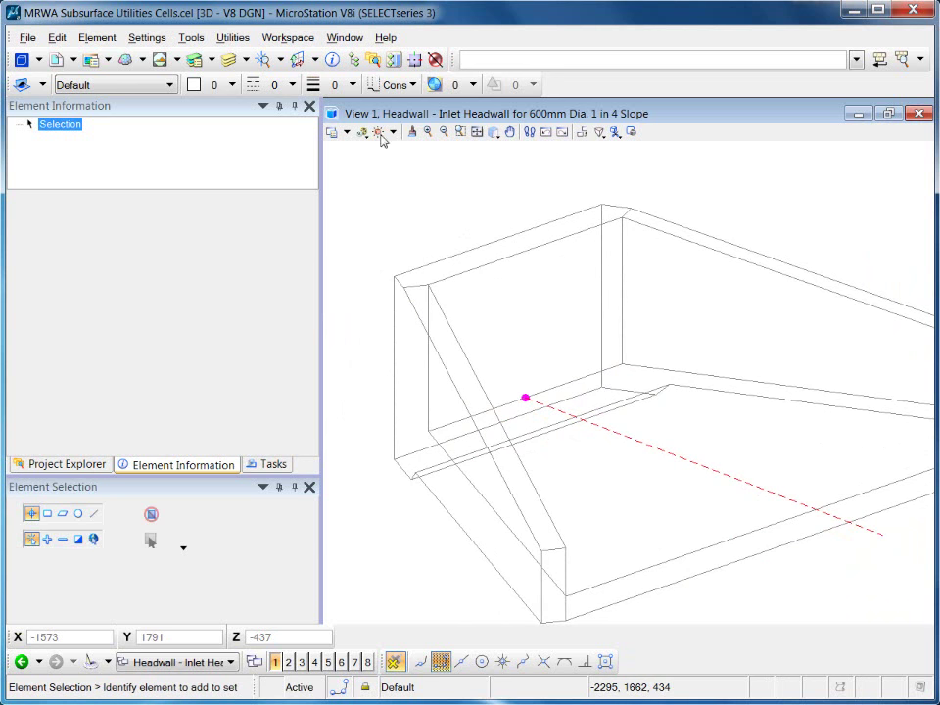
left_click(268, 86)
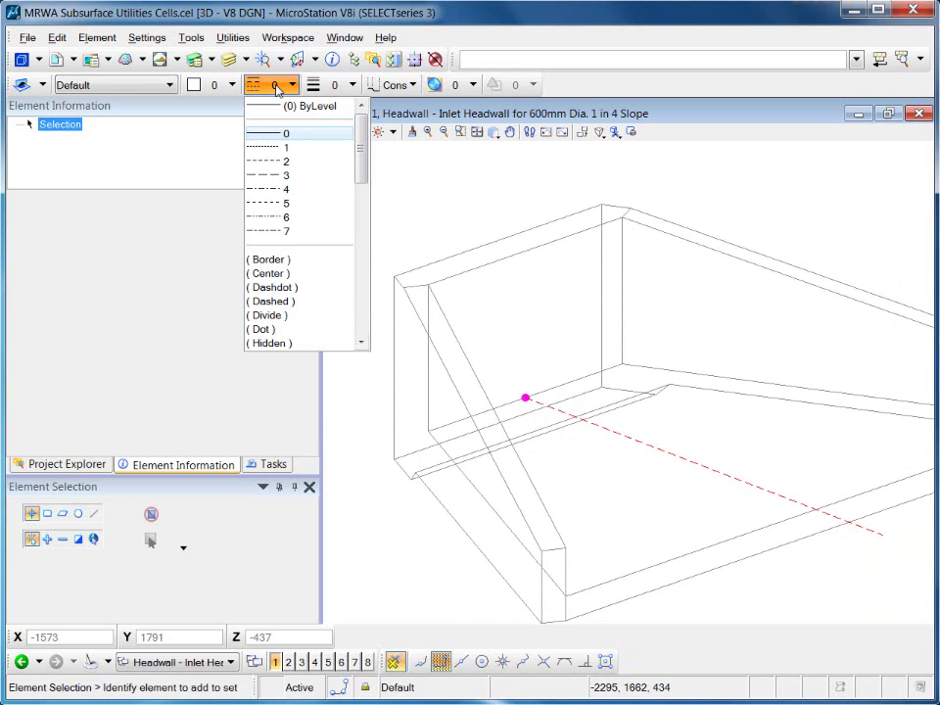
left_click(288, 218)
left_click(199, 85)
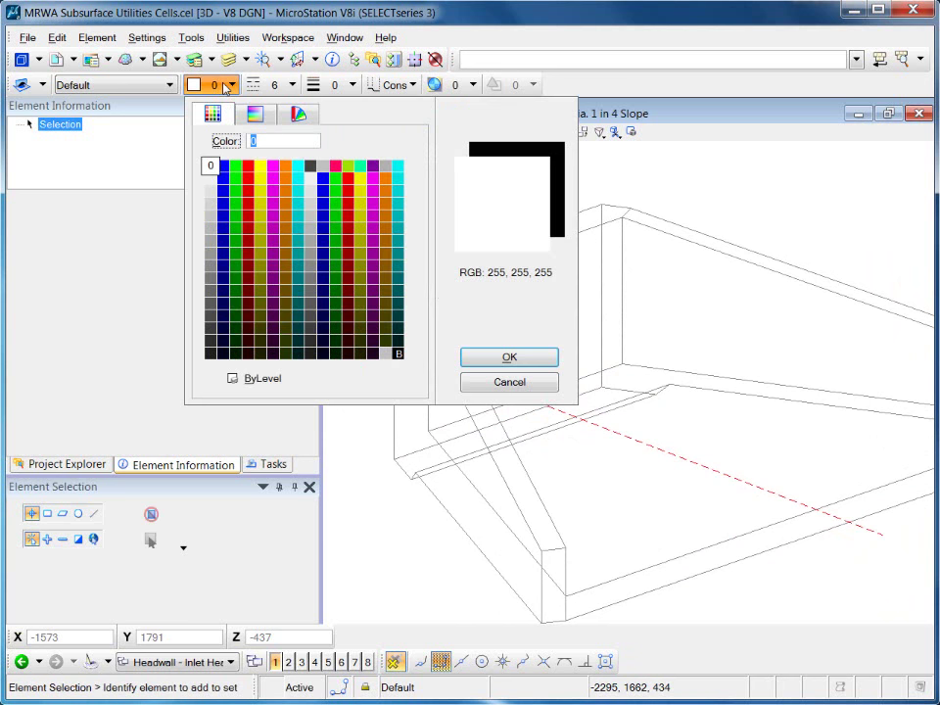
left_click(285, 169)
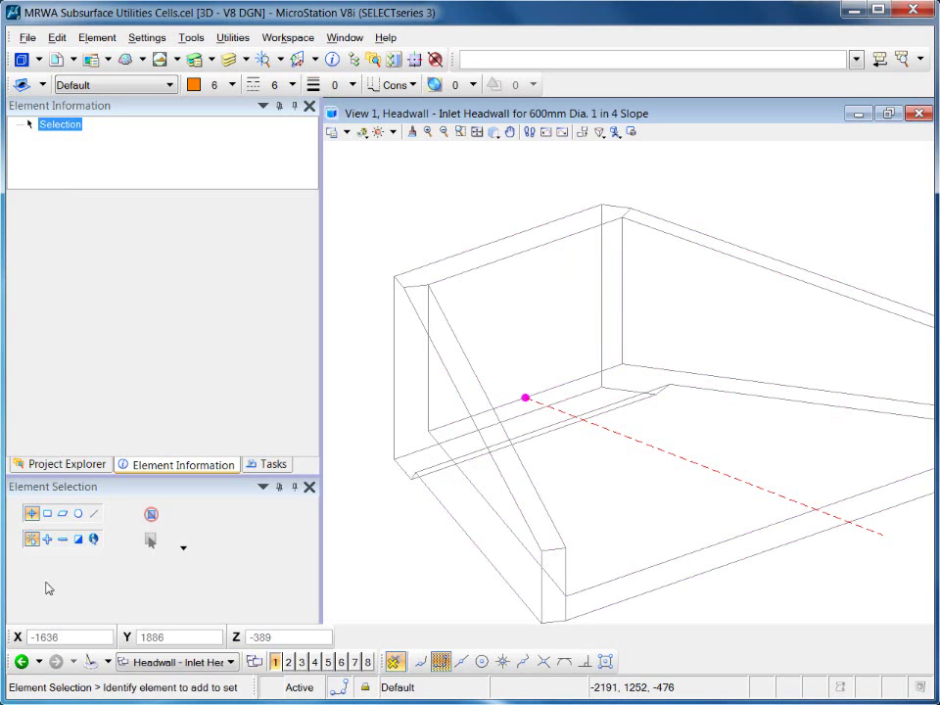
- Place a narrow vertical block on the back wall's inner face, from 699/2 along the bottom edge to 351 along the top, measured from the far inner corners
left_click(264, 466)
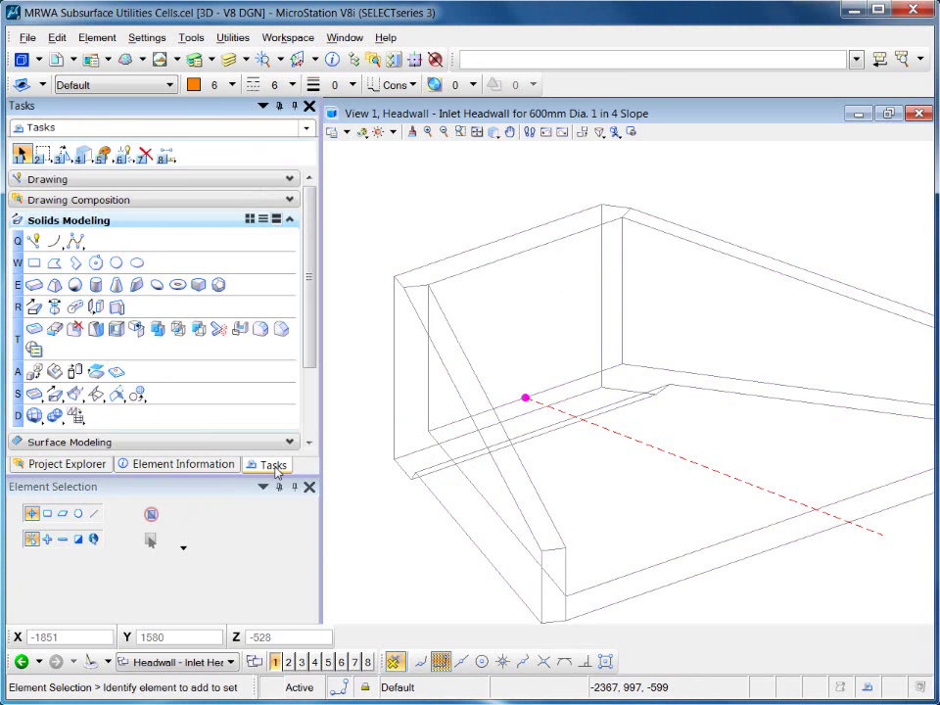
left_click(44, 179)
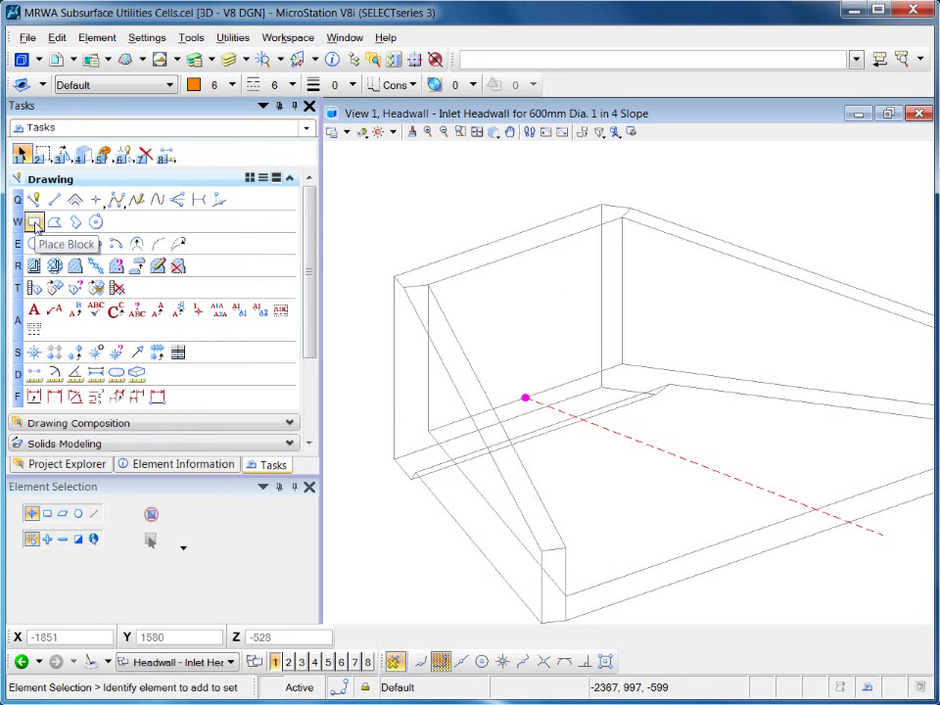
left_click(34, 224)
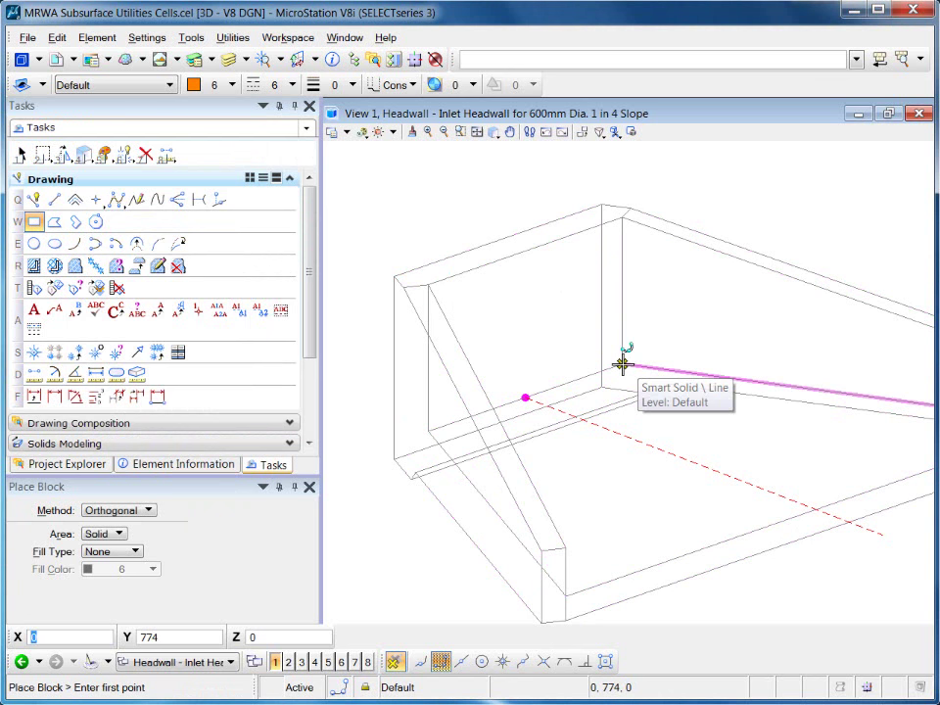
key("o")
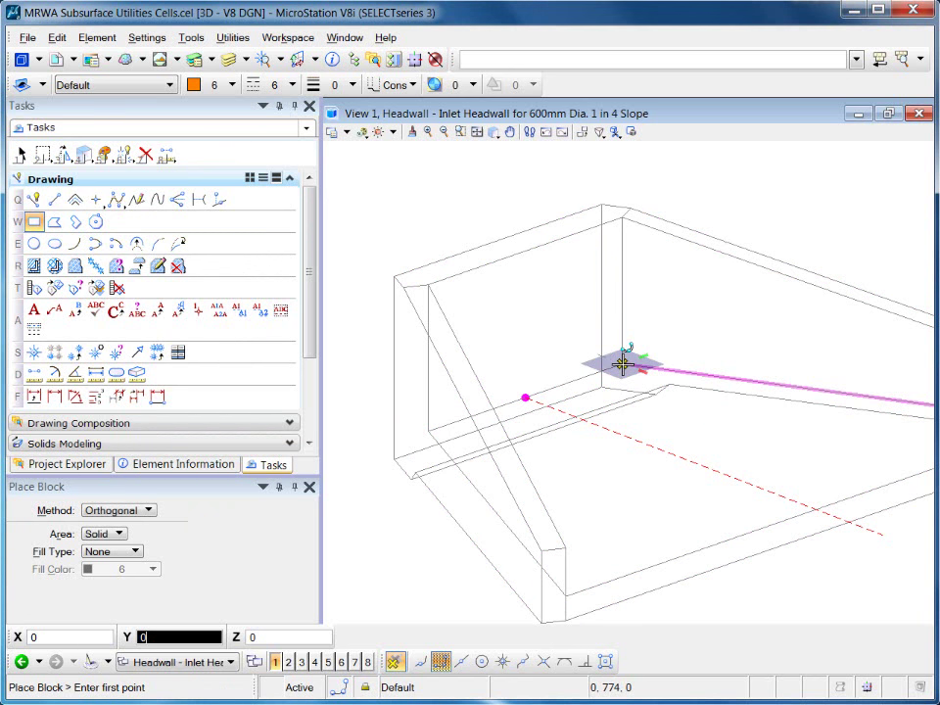
key("f")
key("e")
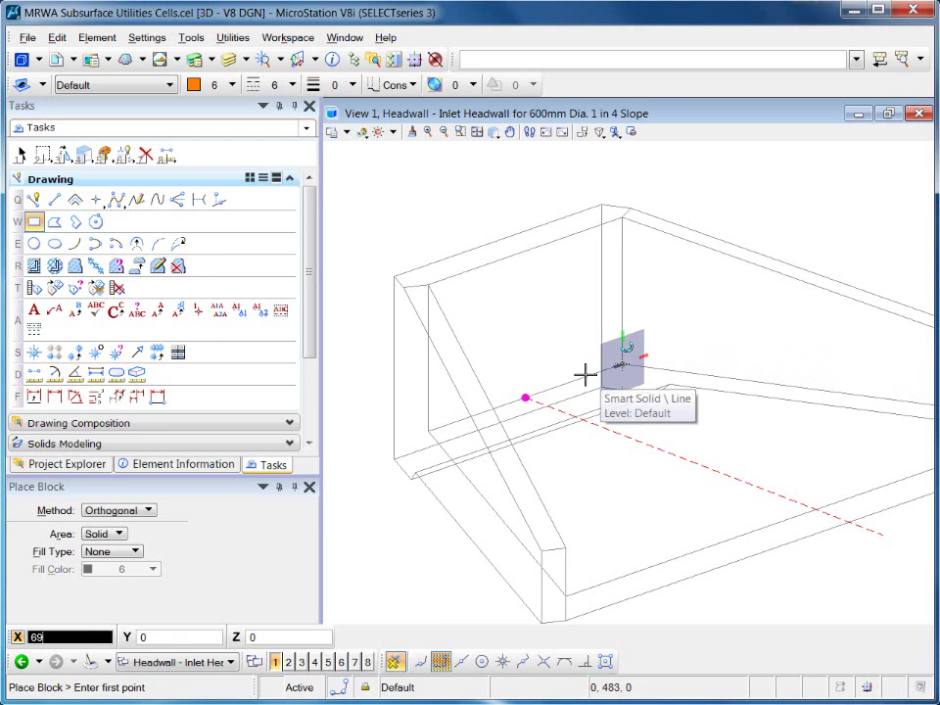
key("slash")
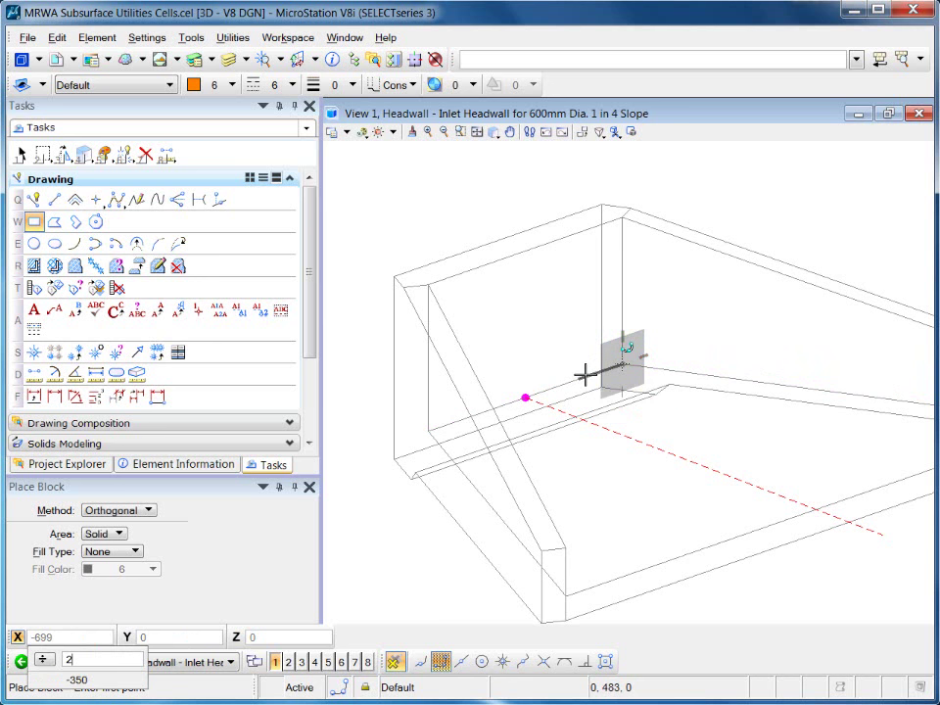
key("Return")
left_click(574, 380)
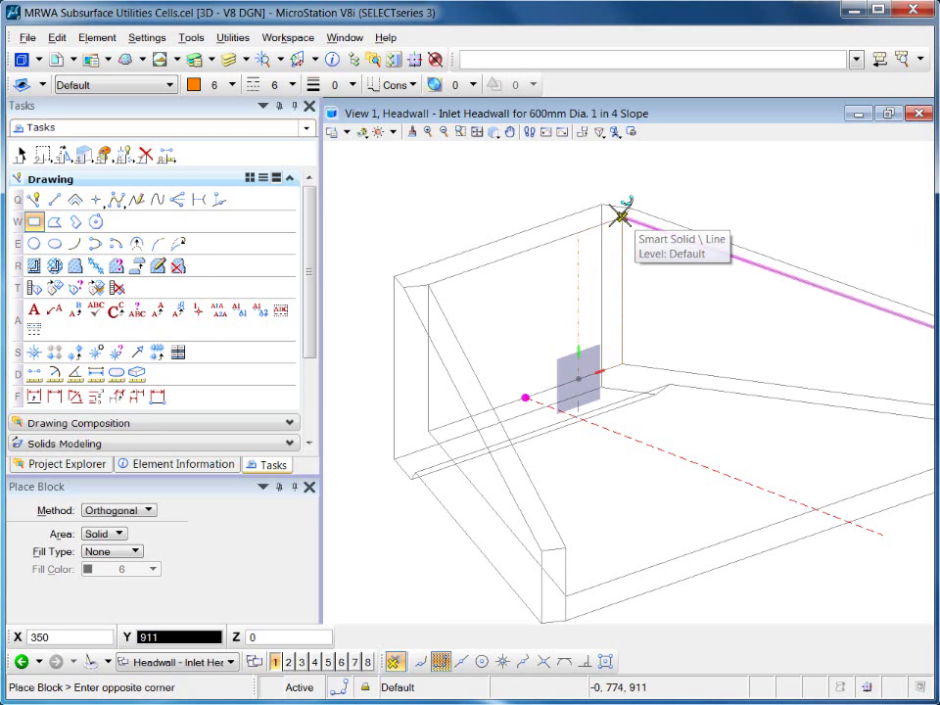
key("o")
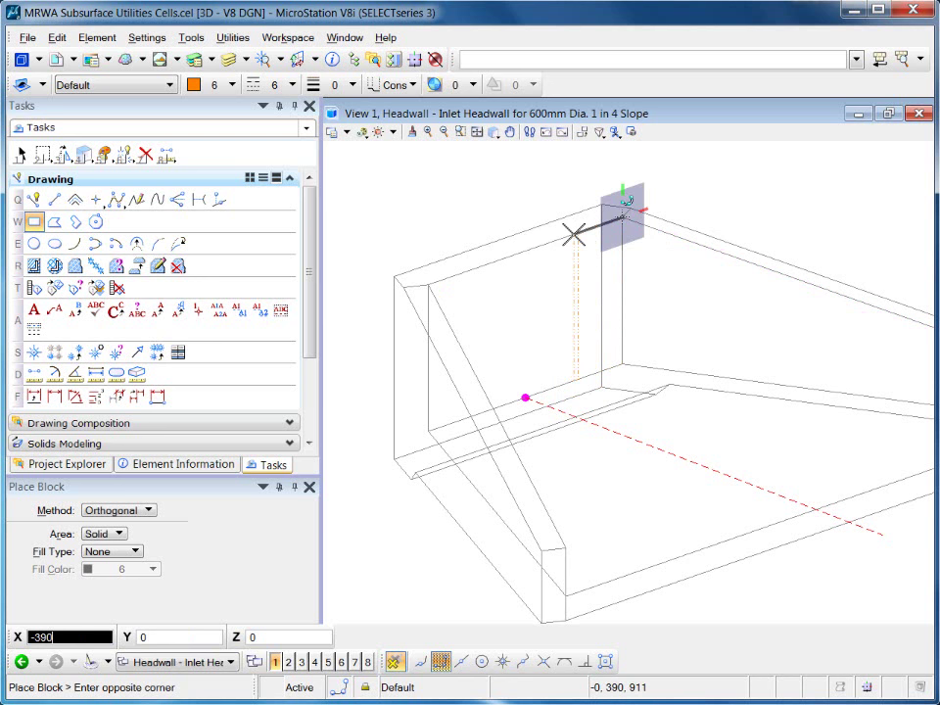
type("351")
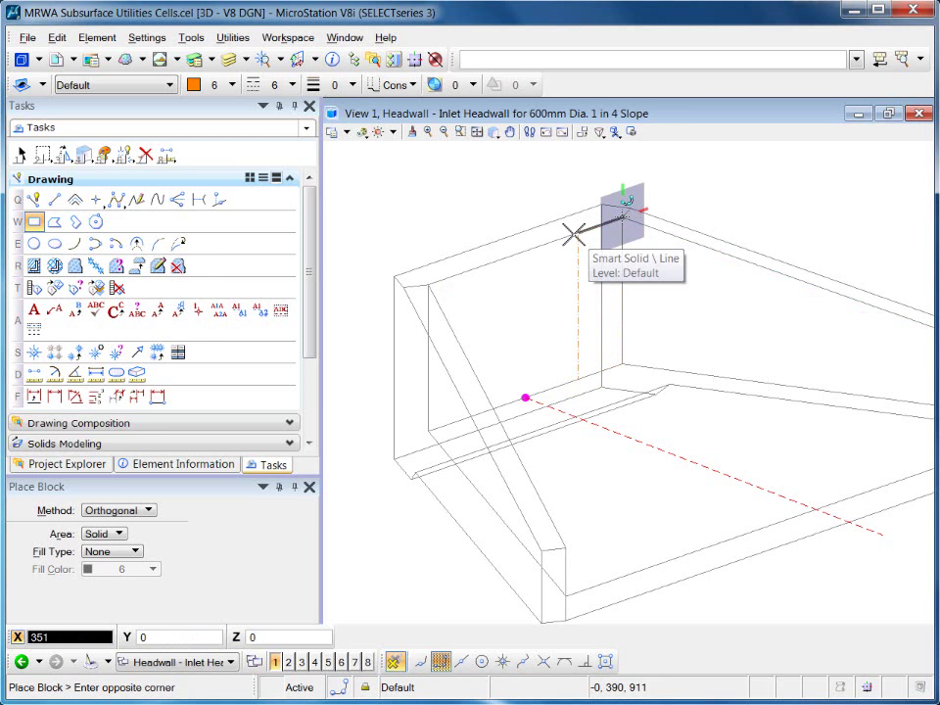
right_click(573, 294)
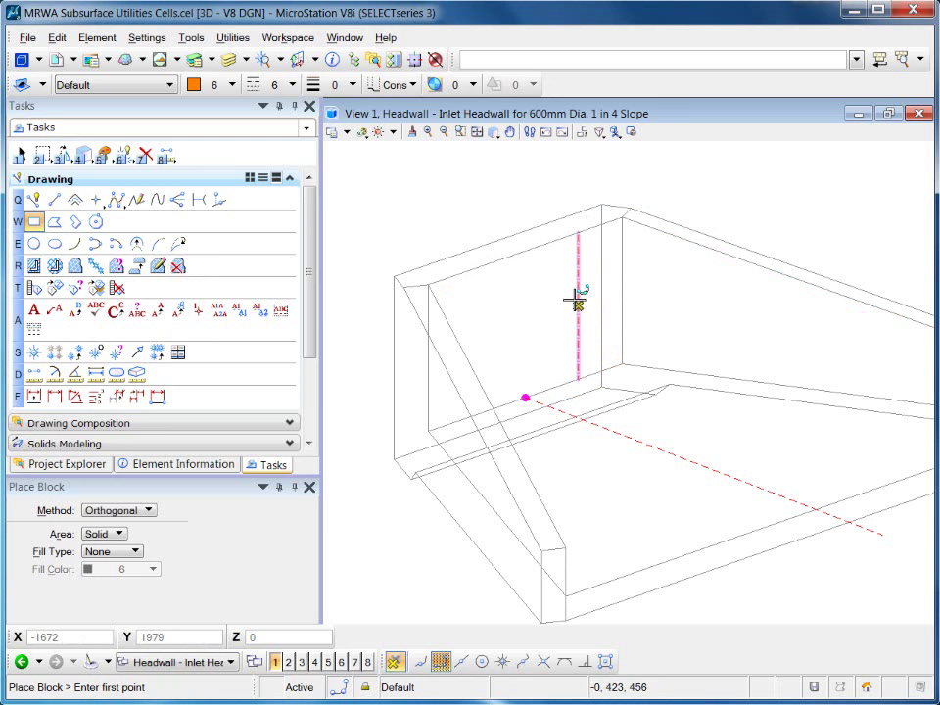
- Mirror a copy of the narrow construction block about the vertical through the origin point at the middle of the back wall's bottom edge
key("Escape")
scroll(578, 380, "up", 5)
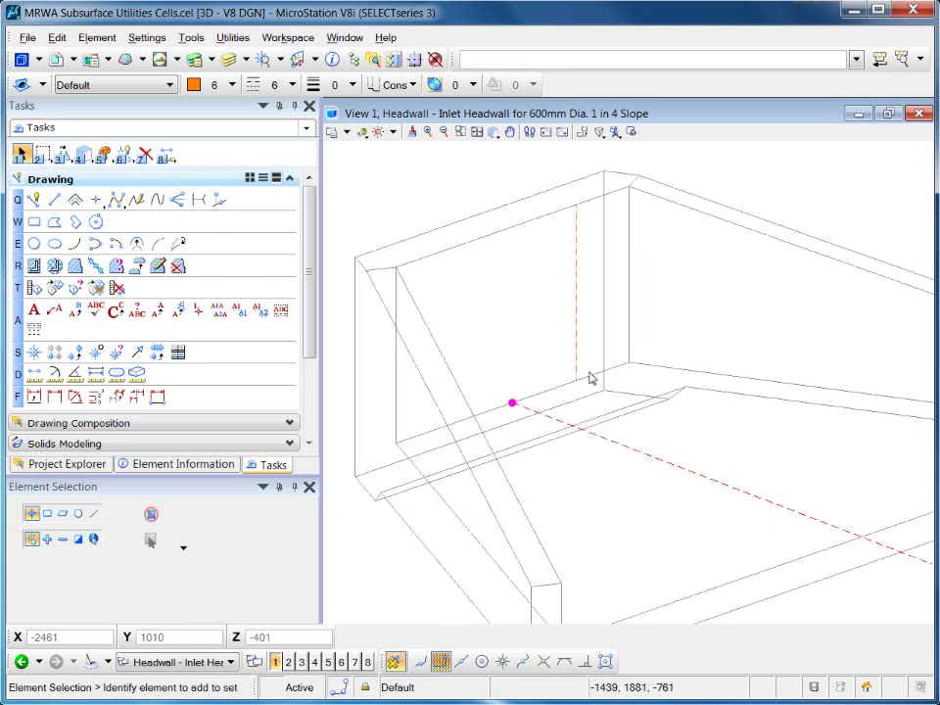
middle_click_drag(606, 385, 582, 416)
scroll(604, 444, "down", 4)
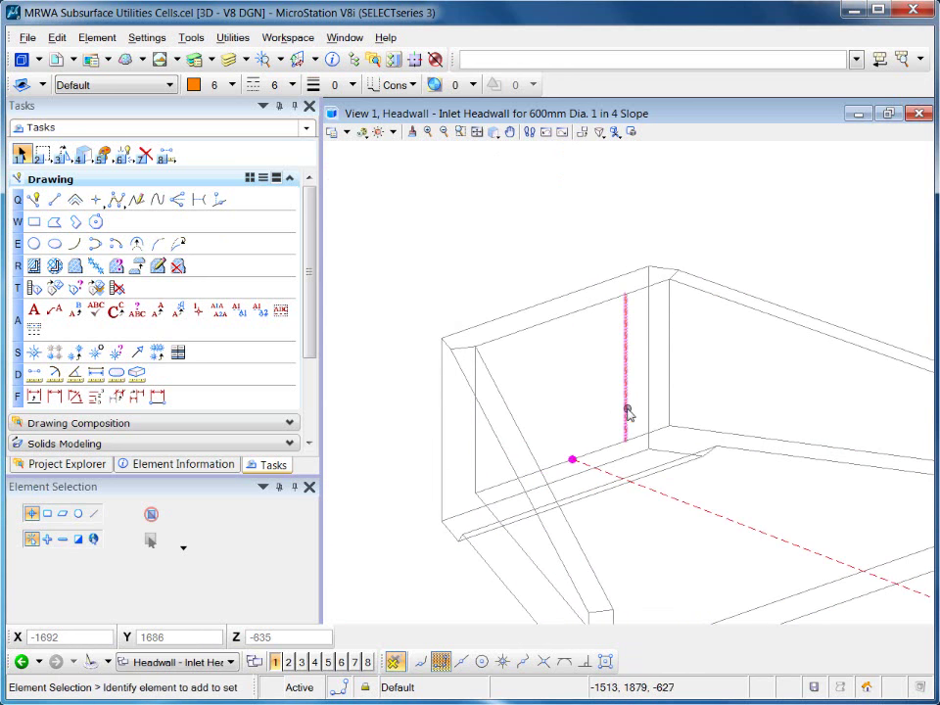
left_click(627, 411)
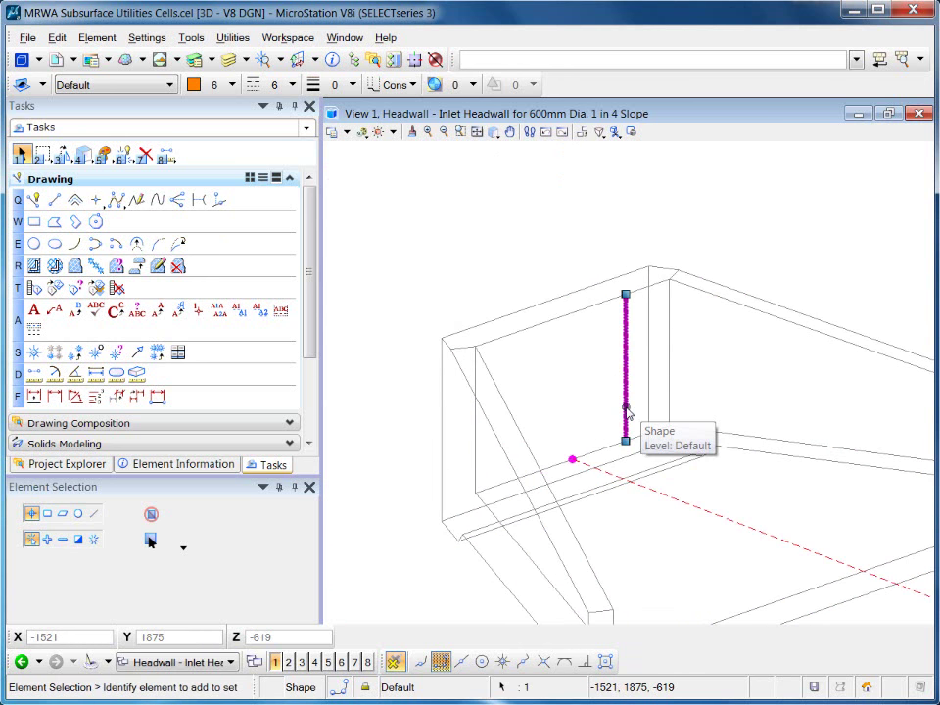
right_click(627, 412)
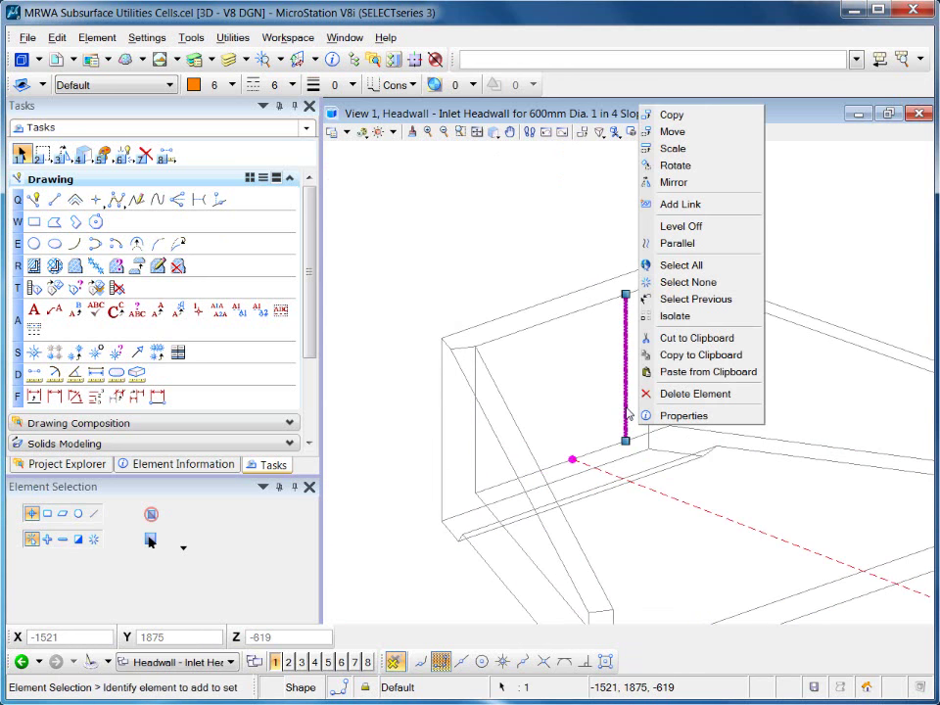
left_click(676, 183)
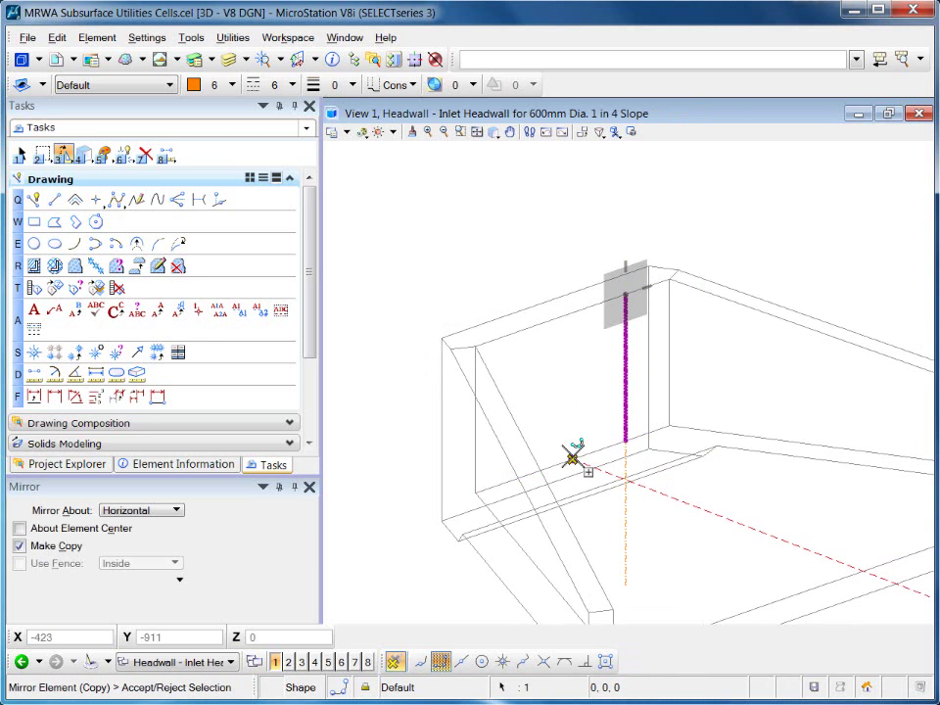
left_click(142, 511)
left_click(138, 494)
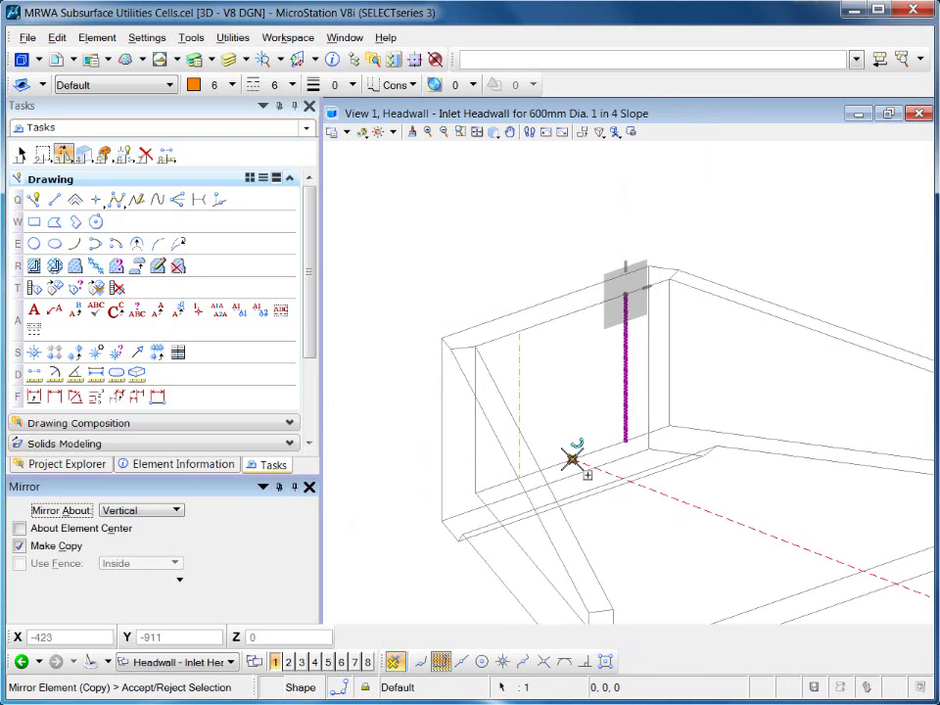
left_click(572, 460)
key("Escape")
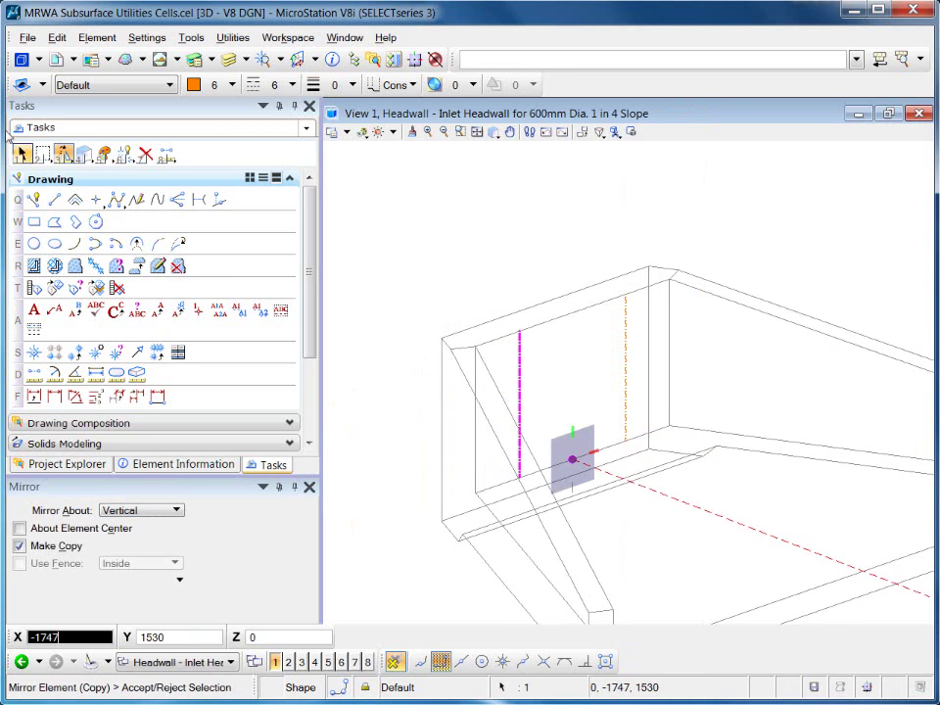
left_click(578, 396)
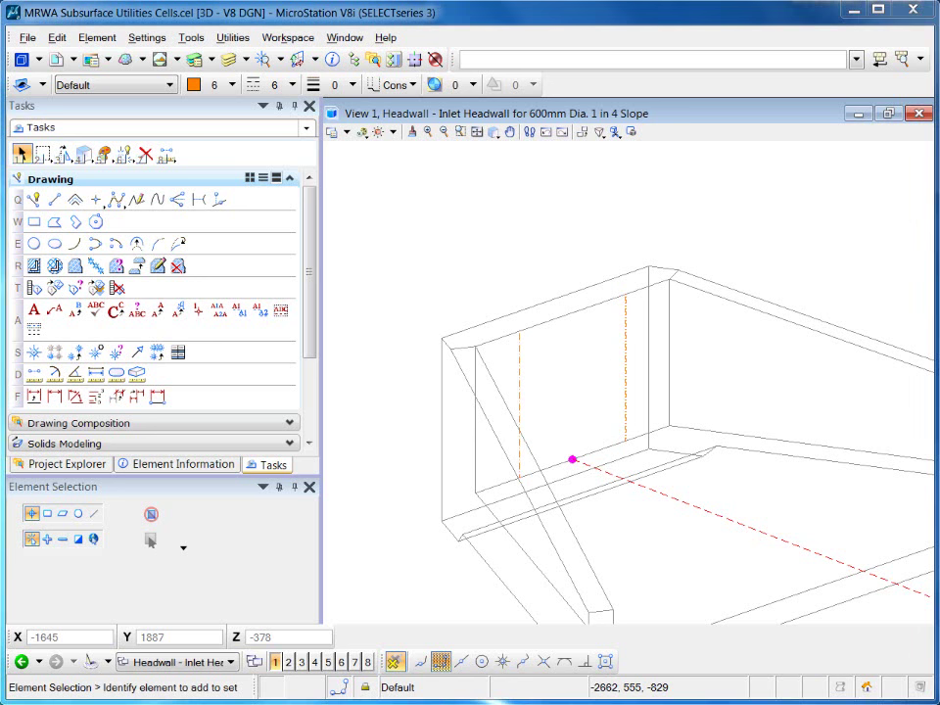
- Copy the inlet headwall model as a new model named Headwall - Outlet Headwall for 600mm Dia. 1 in 4 Slope
scroll(571, 409, "down", 1)
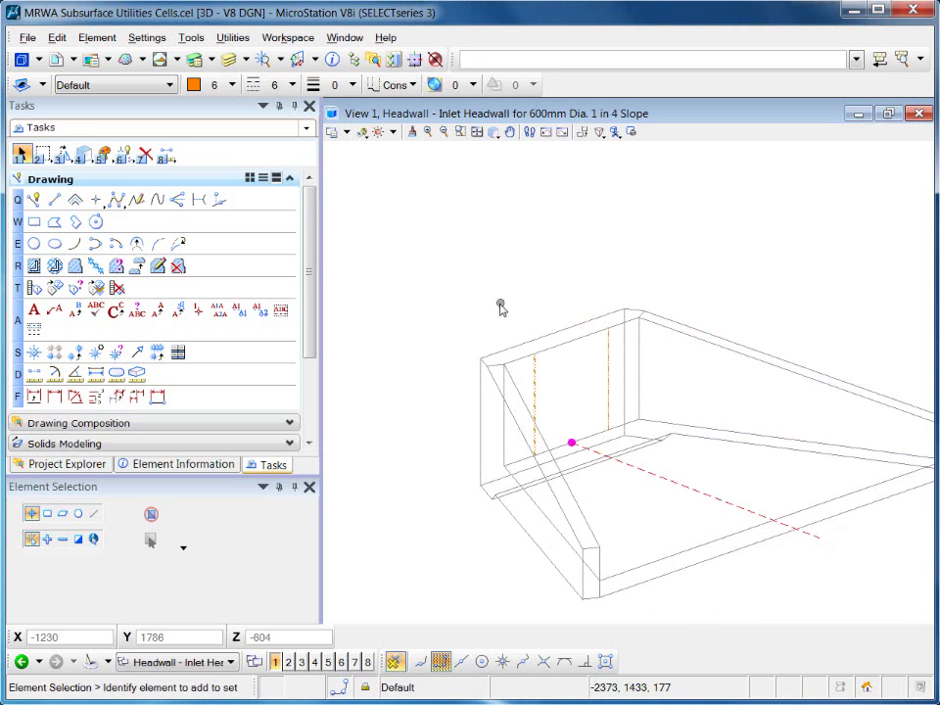
middle_click_drag(603, 496, 516, 435)
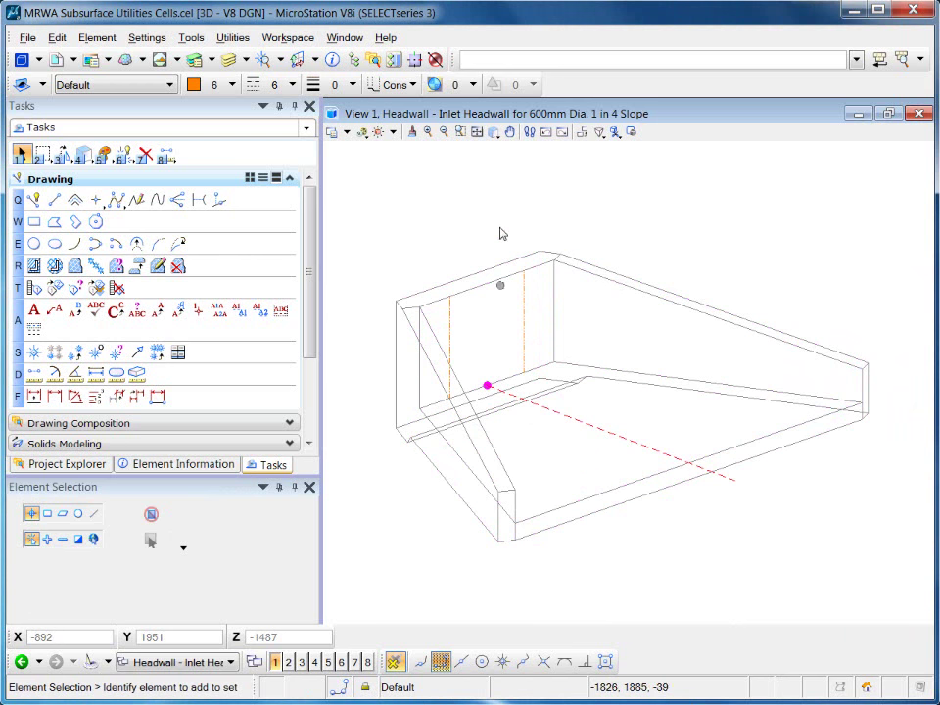
left_click(20, 59)
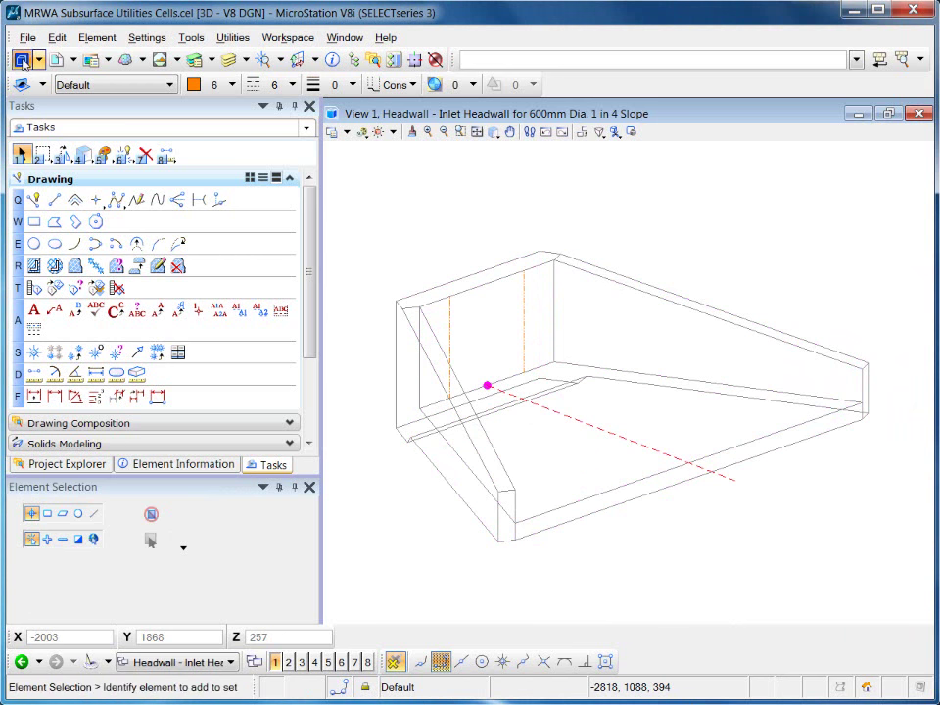
left_click_drag(336, 6, 262, 73)
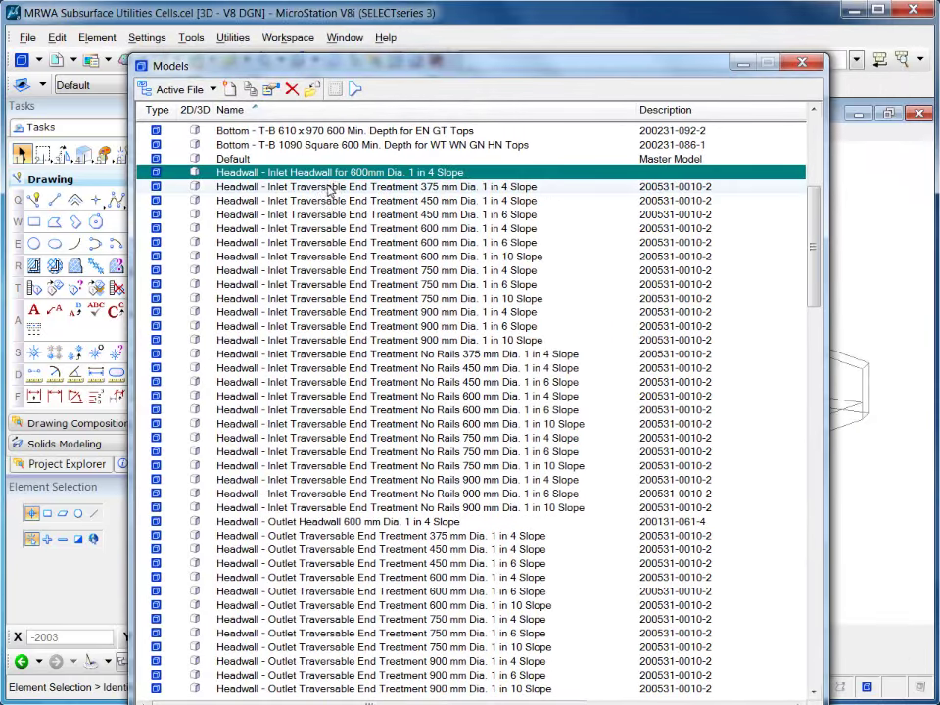
right_click(337, 174)
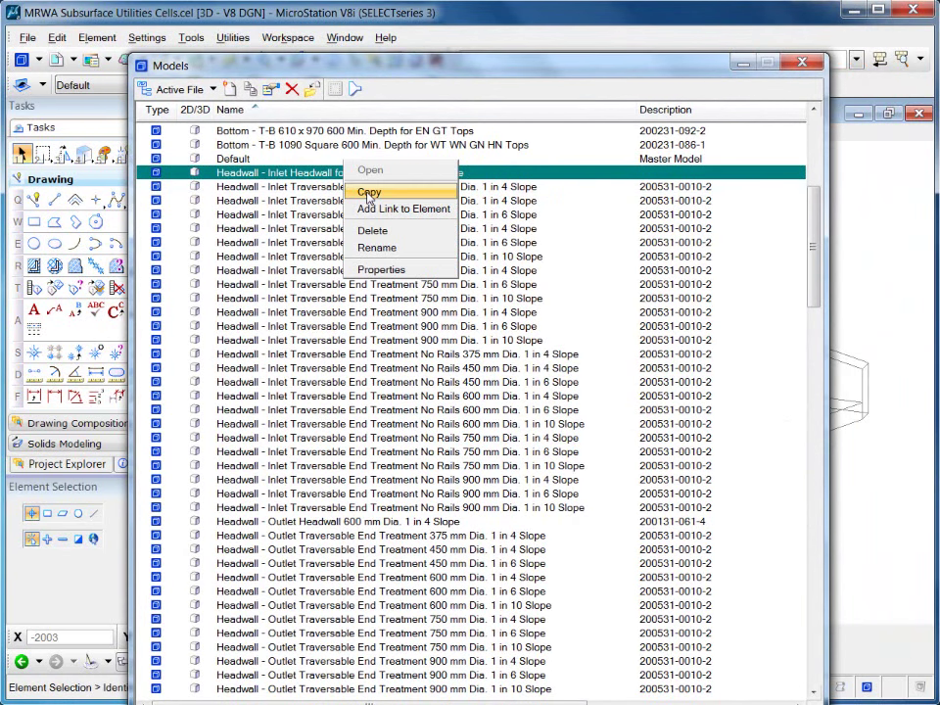
left_click(369, 193)
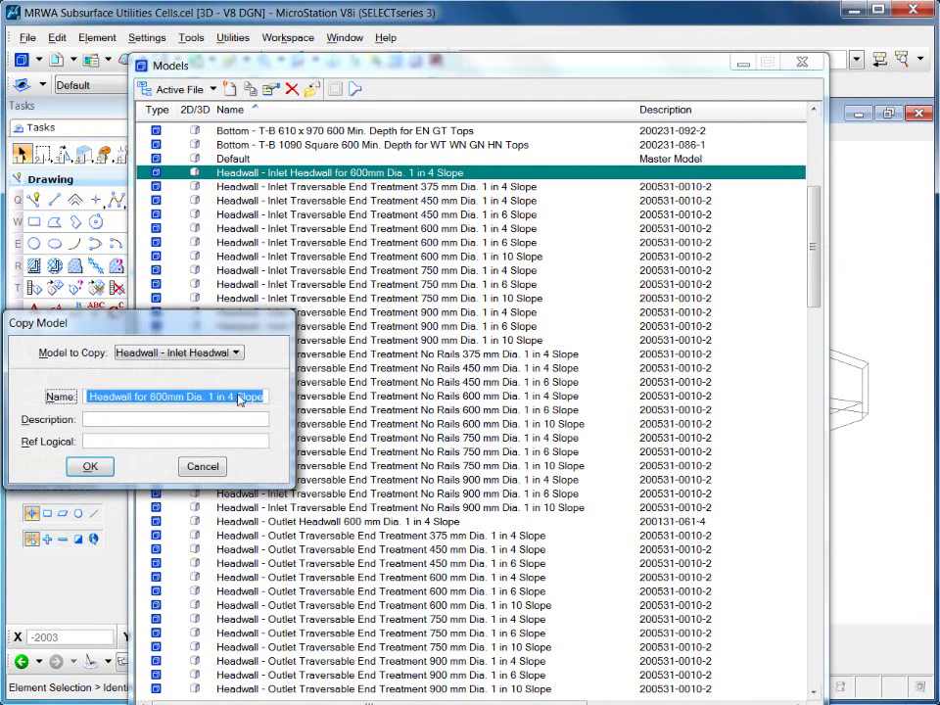
left_click(137, 402)
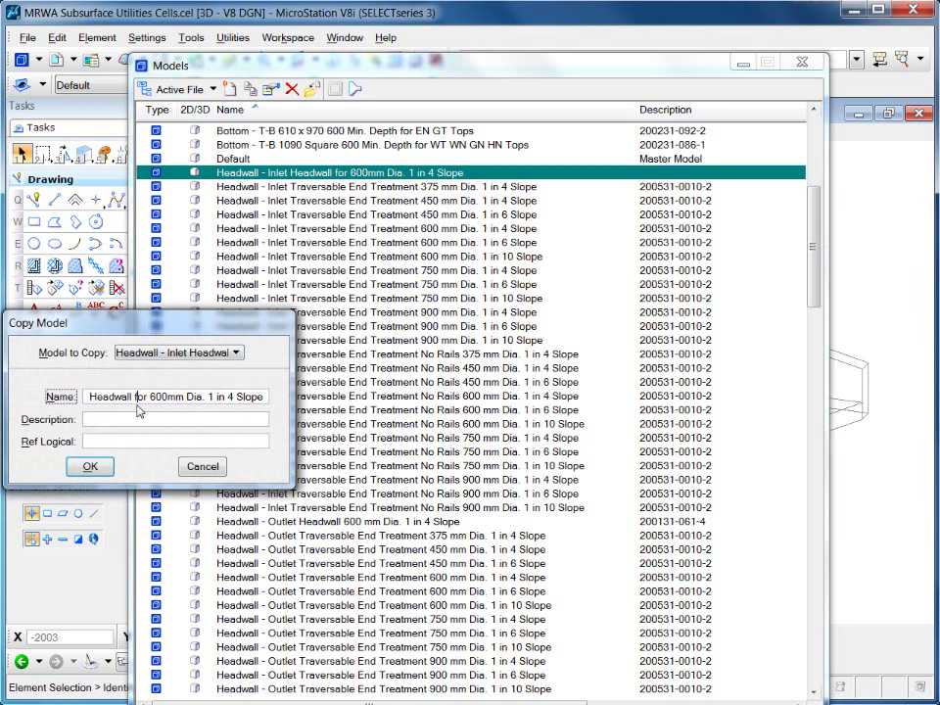
key("Home")
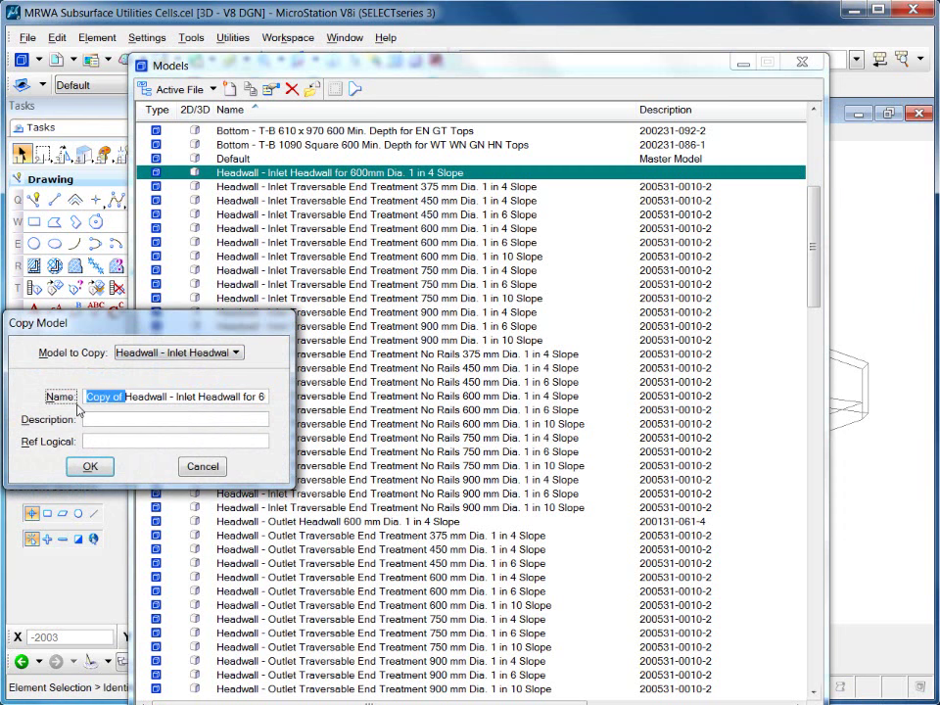
key("Delete")
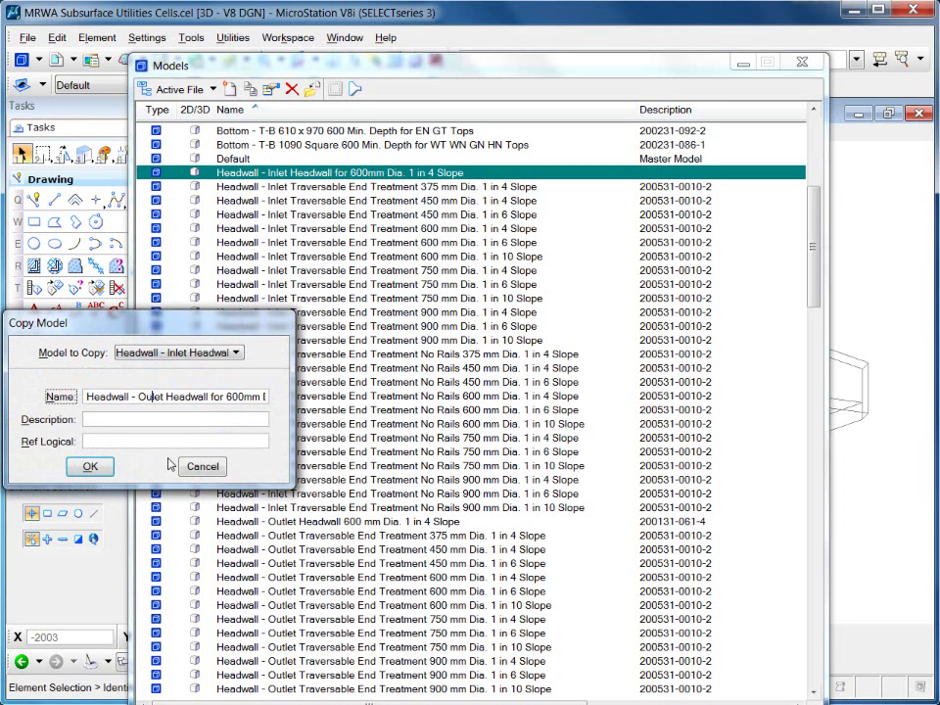
left_click(90, 467)
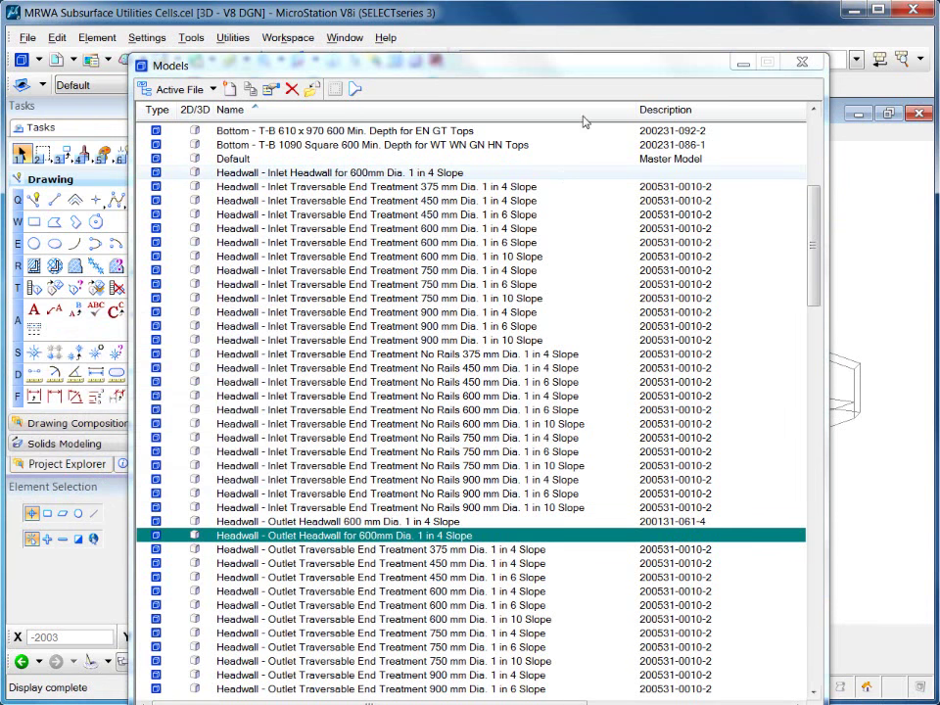
left_click(802, 61)
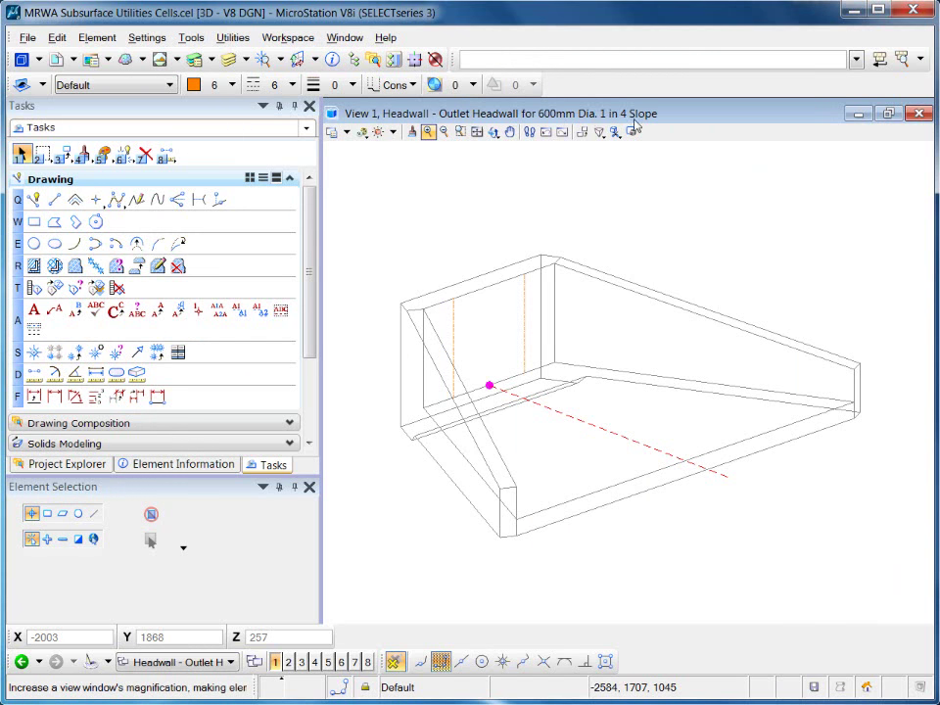
- Set the active element attributes to Primary class, line style 0 and color 128
left_click(461, 131)
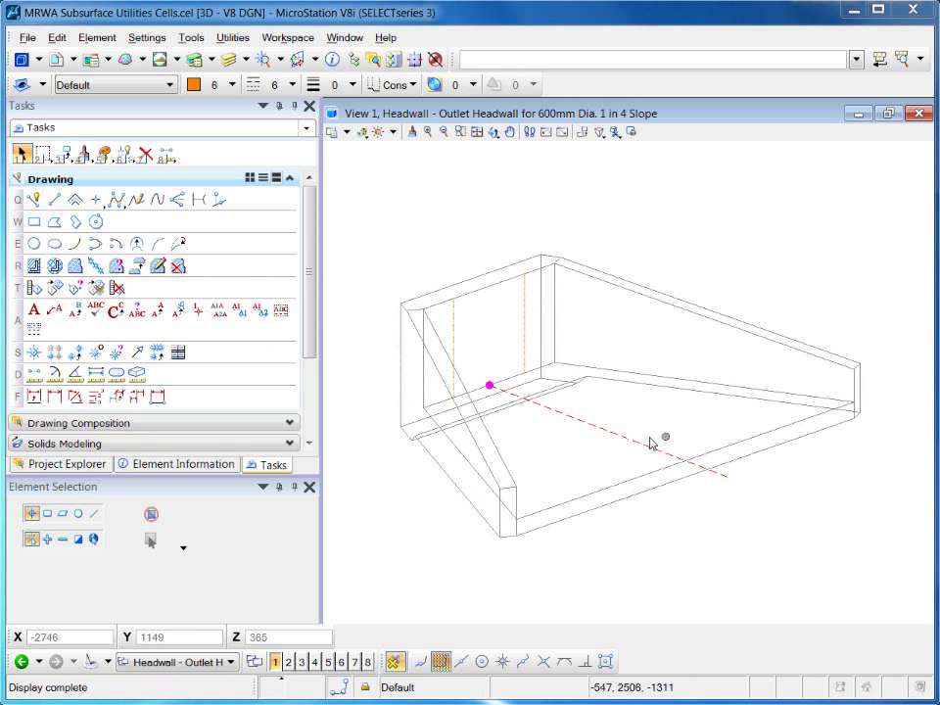
middle_click_drag(441, 491, 453, 386, "shift")
middle_click_drag(520, 386, 672, 402, "shift")
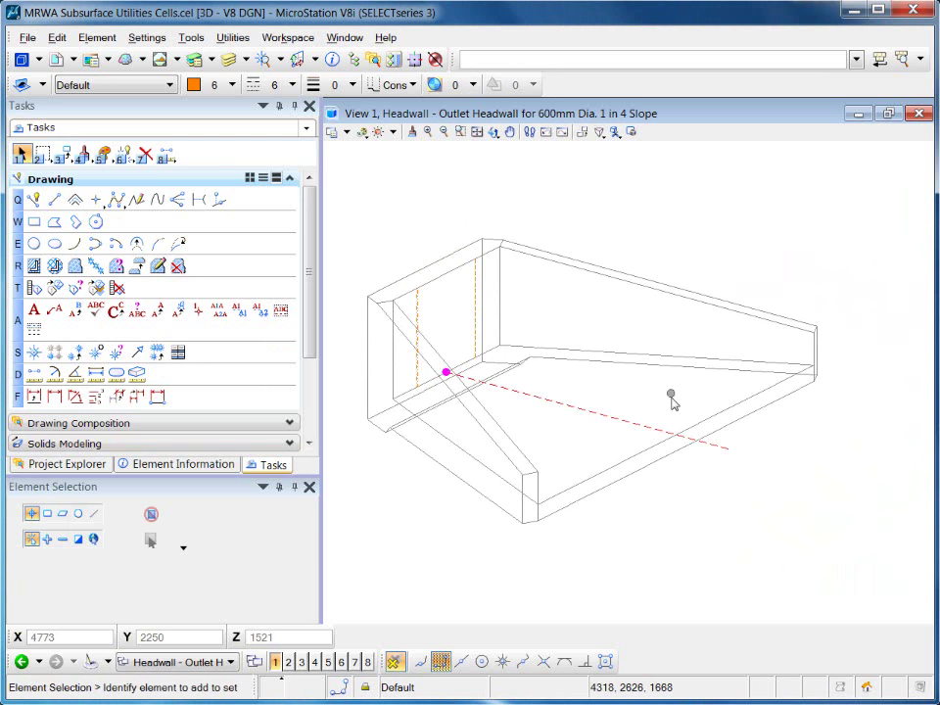
left_click(397, 84)
left_click(390, 100)
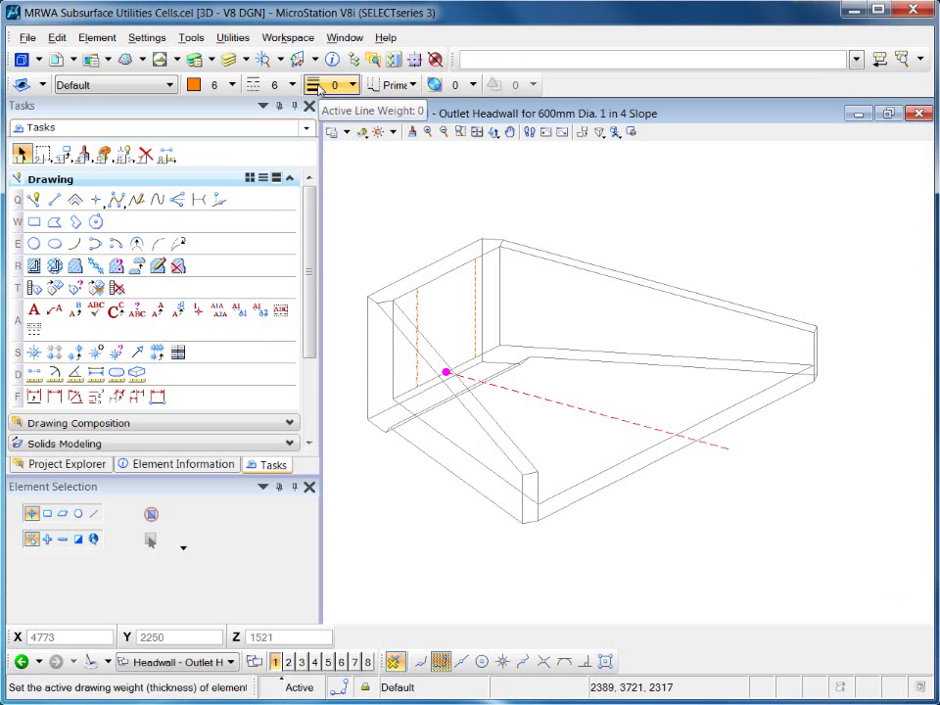
left_click(280, 84)
left_click(281, 132)
left_click(230, 86)
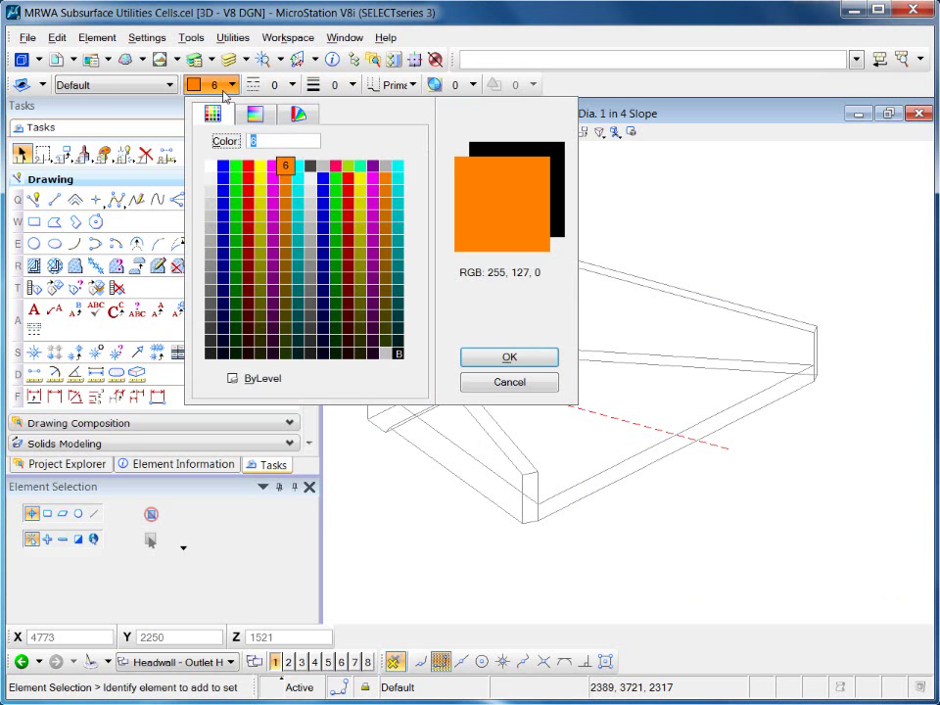
left_click(212, 268)
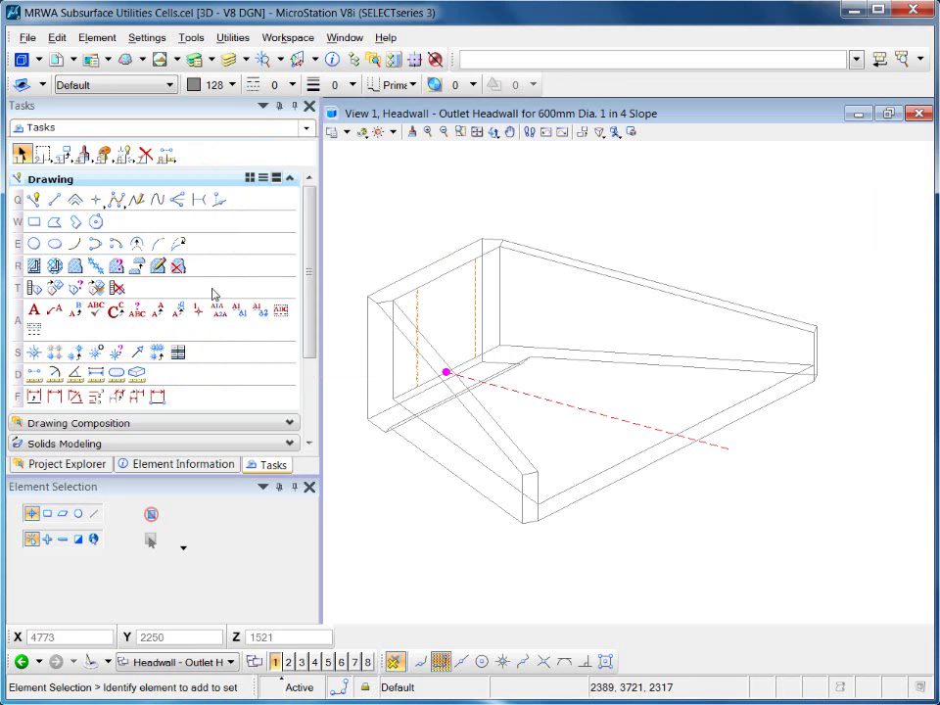
- Draw a SmartLine along the slab's open-end bottom edge, running around both wingwall ends to their outer bottom corners
left_click(34, 200)
middle_click_drag(411, 516, 462, 519, "shift")
left_click(472, 504)
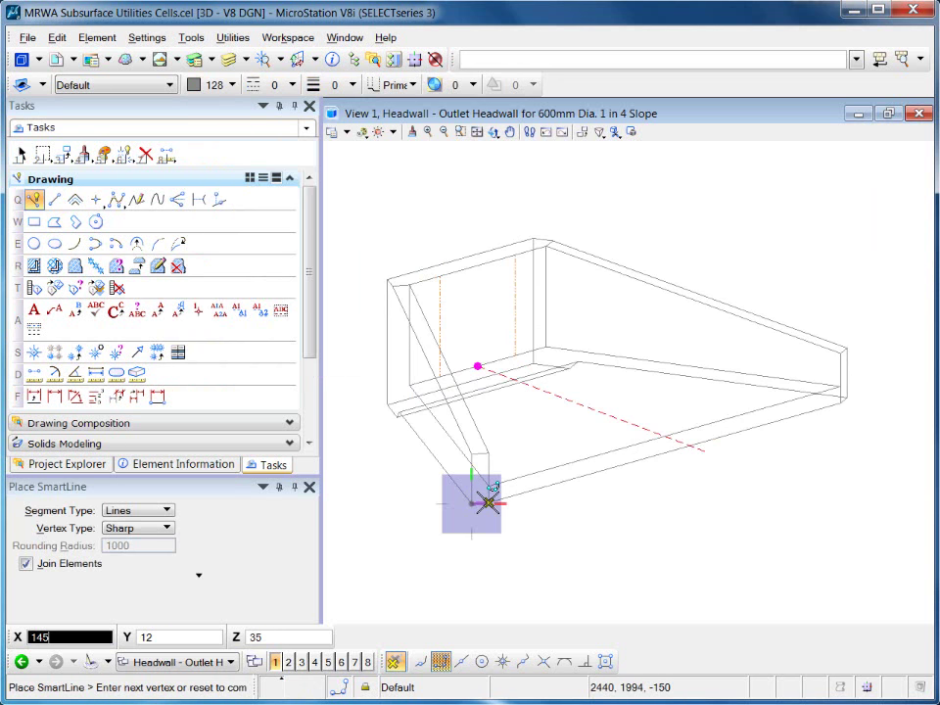
left_click(841, 397)
scroll(848, 402, "up", 3)
scroll(848, 402, "up", 2)
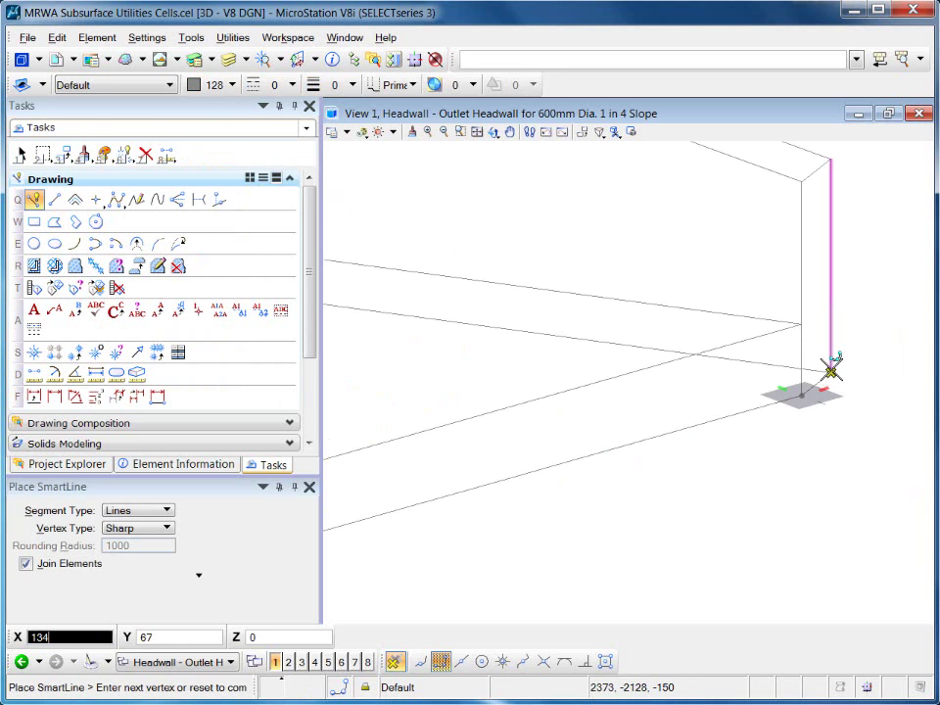
middle_click_drag(834, 372, 816, 473, "shift")
right_click(796, 481)
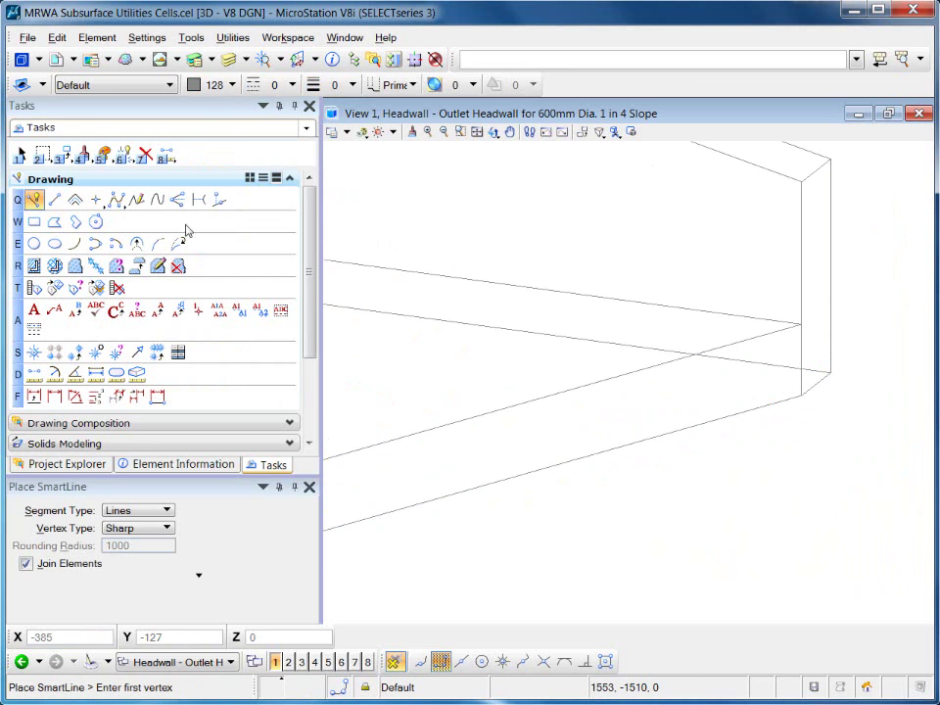
left_click(22, 153)
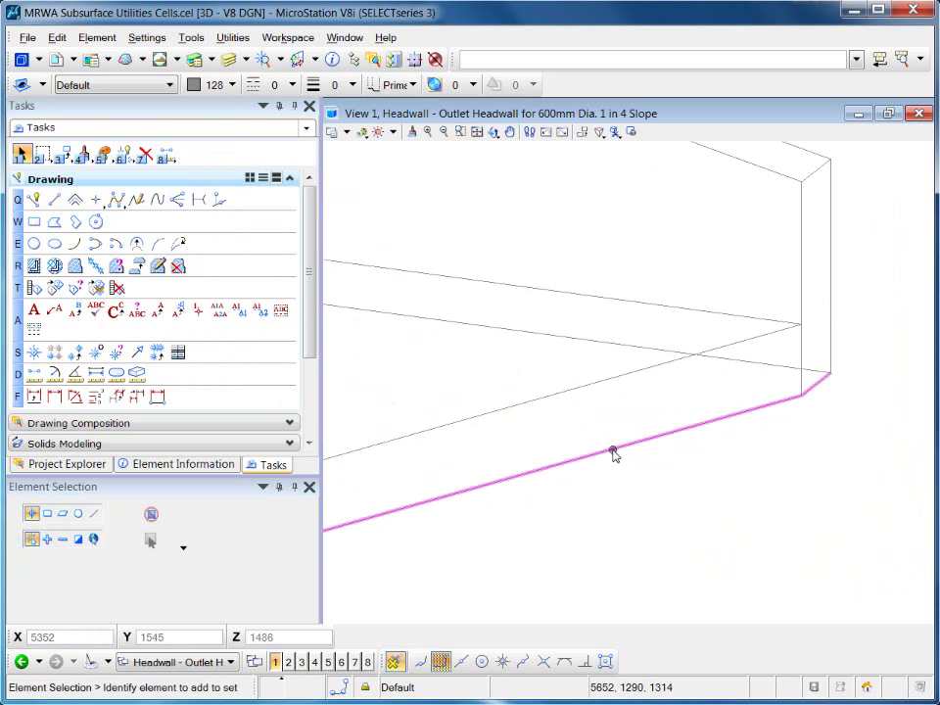
- Copy the bottom-edge line string parallel toward the inside of the slab at a distance of 150, using Miter mode
middle_click_drag(613, 453, 499, 483, "shift")
middle_click_drag(402, 422, 459, 425, "shift")
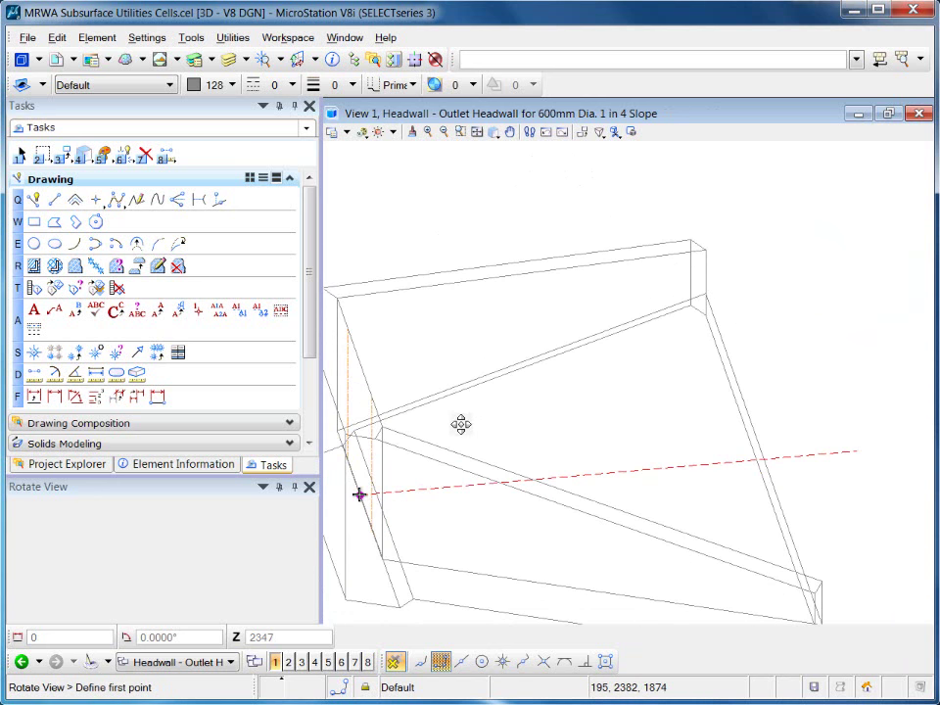
key("Escape")
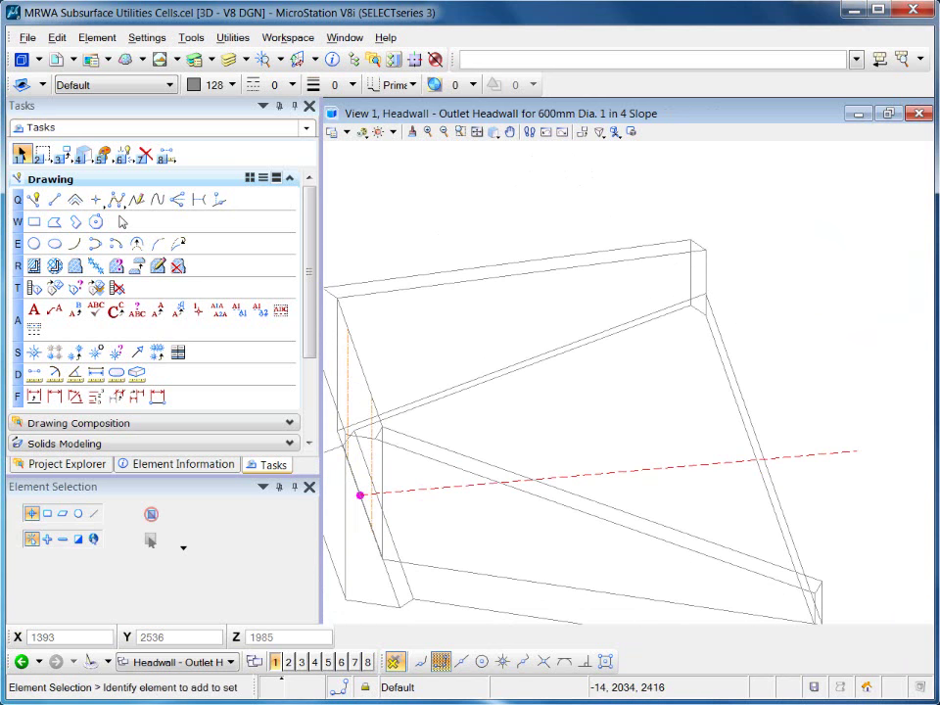
left_click(63, 156)
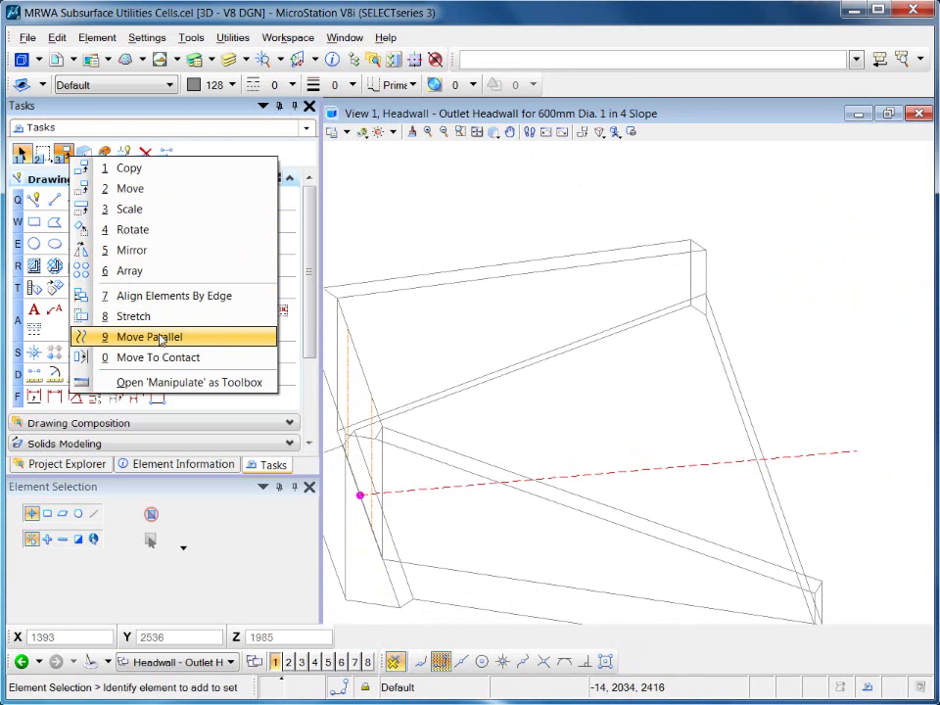
left_click(161, 339)
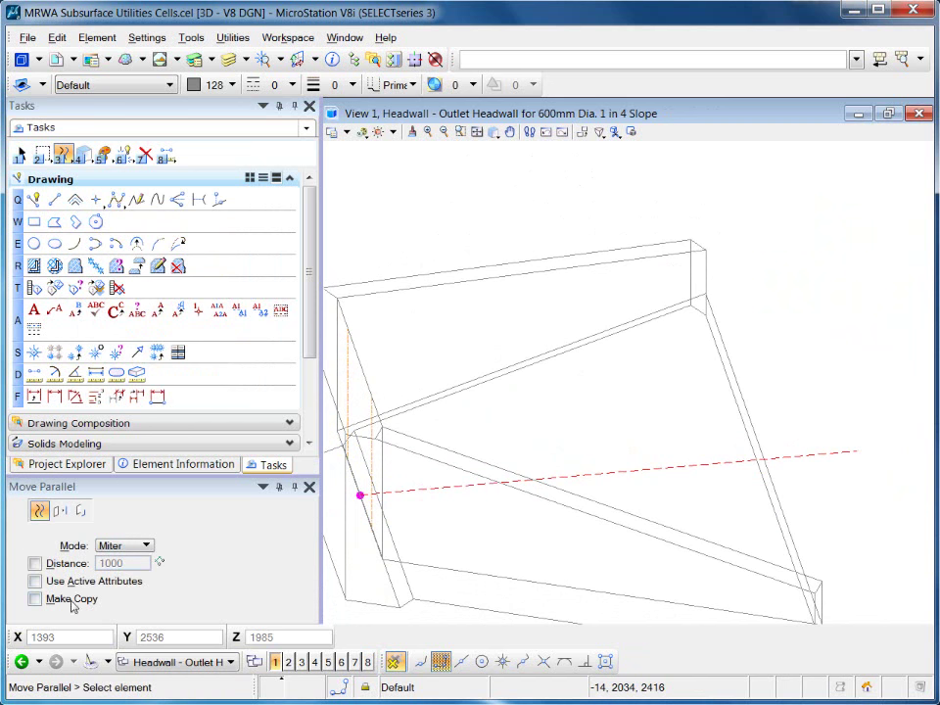
left_click(35, 599)
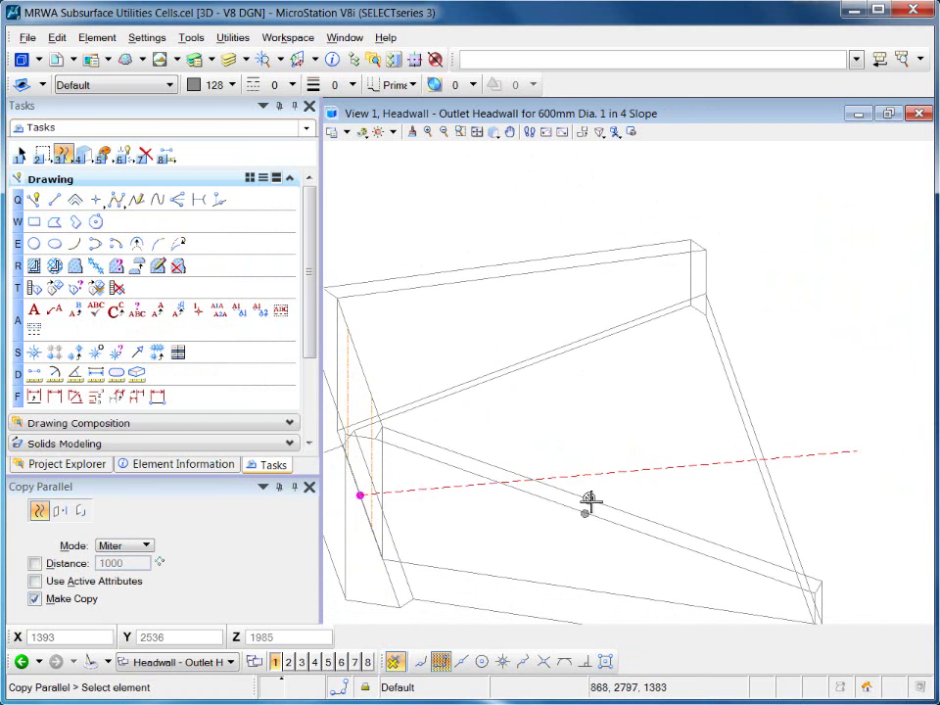
left_click(728, 383)
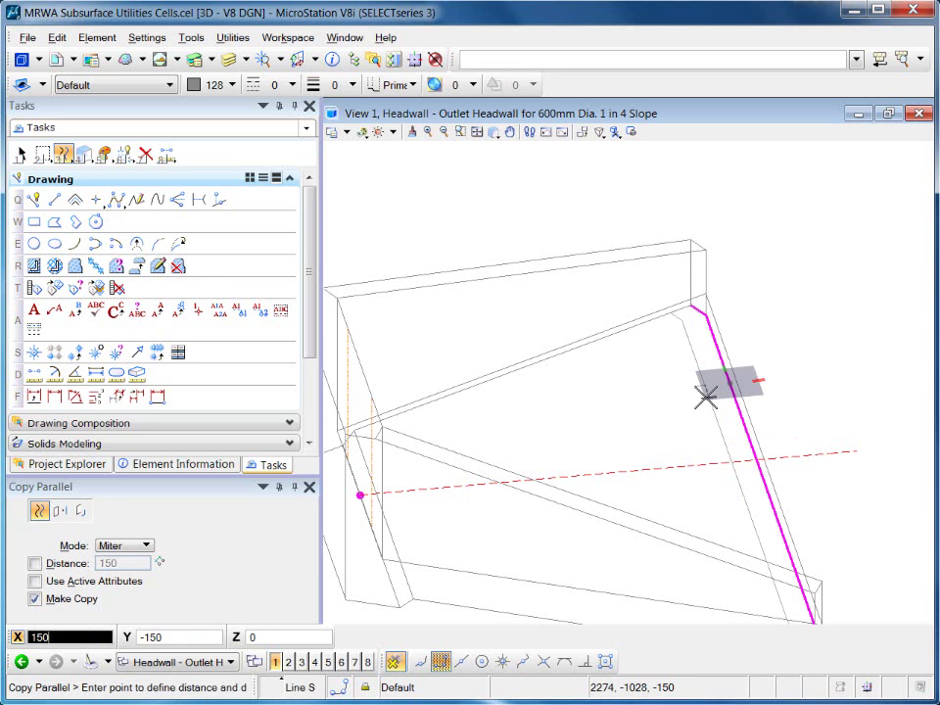
left_click(707, 397)
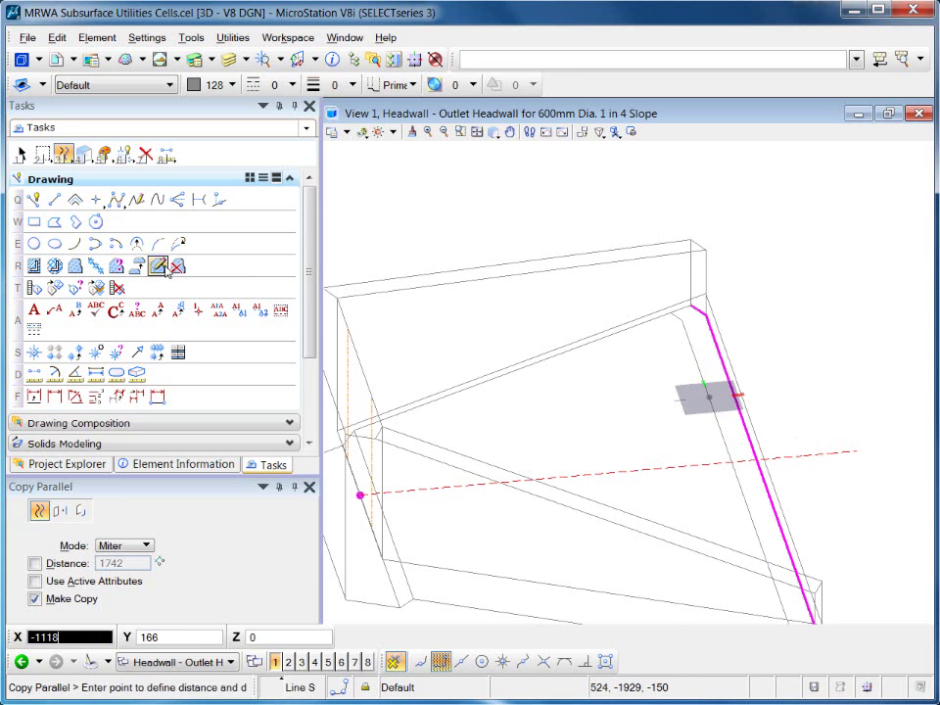
- Start a shape at the end of the offset line string and place its vertices around the first wingwall end's outer bottom corners
left_click(54, 223)
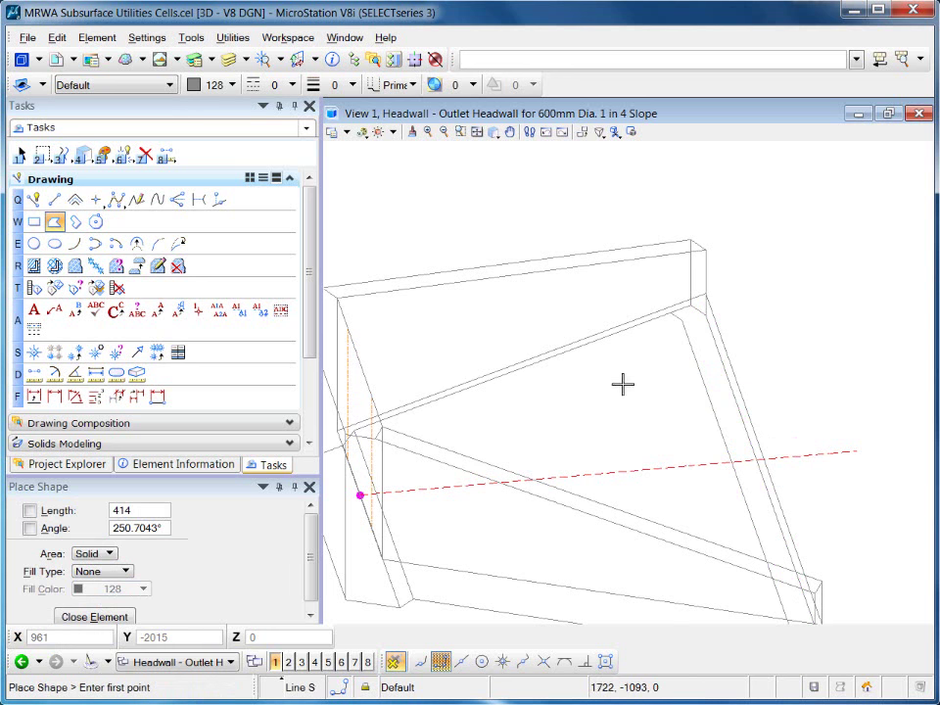
scroll(661, 341, "up", 2)
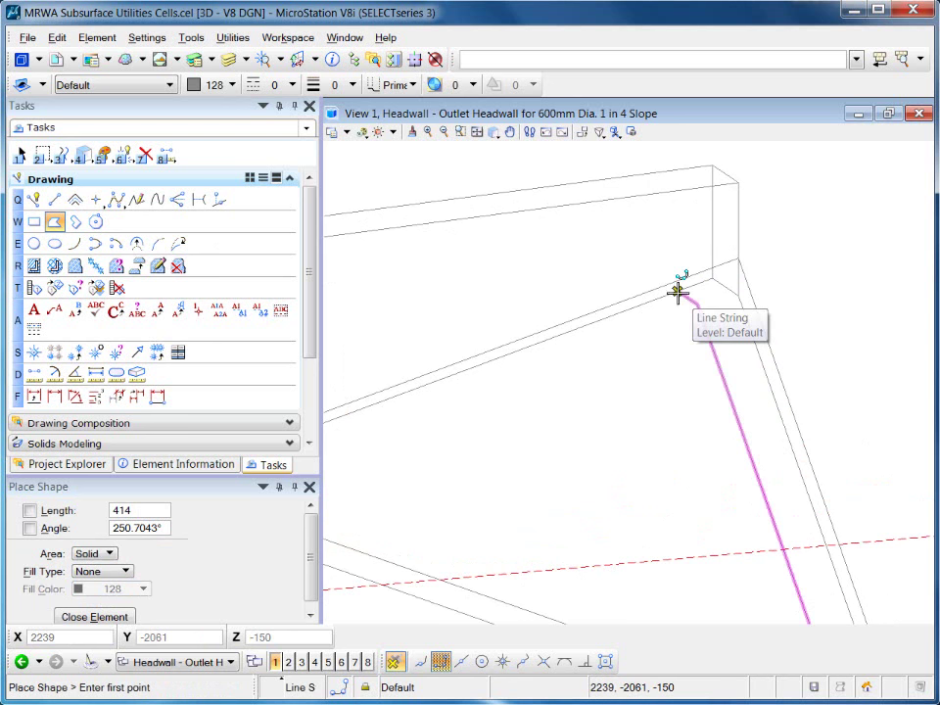
left_click(680, 291)
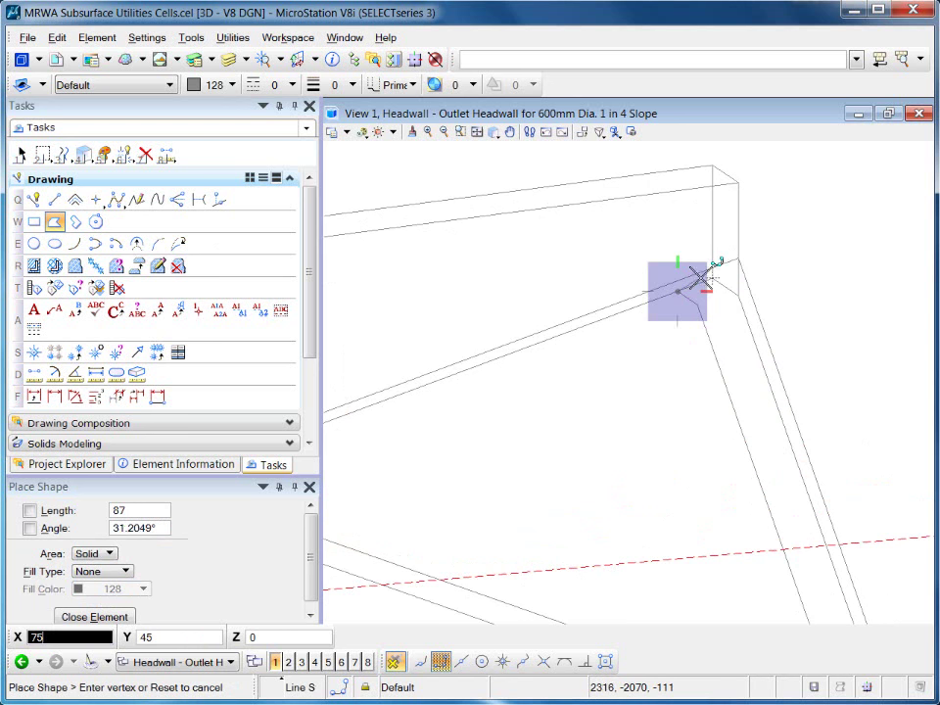
left_click(713, 277)
middle_click_drag(739, 297, 689, 509)
scroll(690, 509, "up", 2)
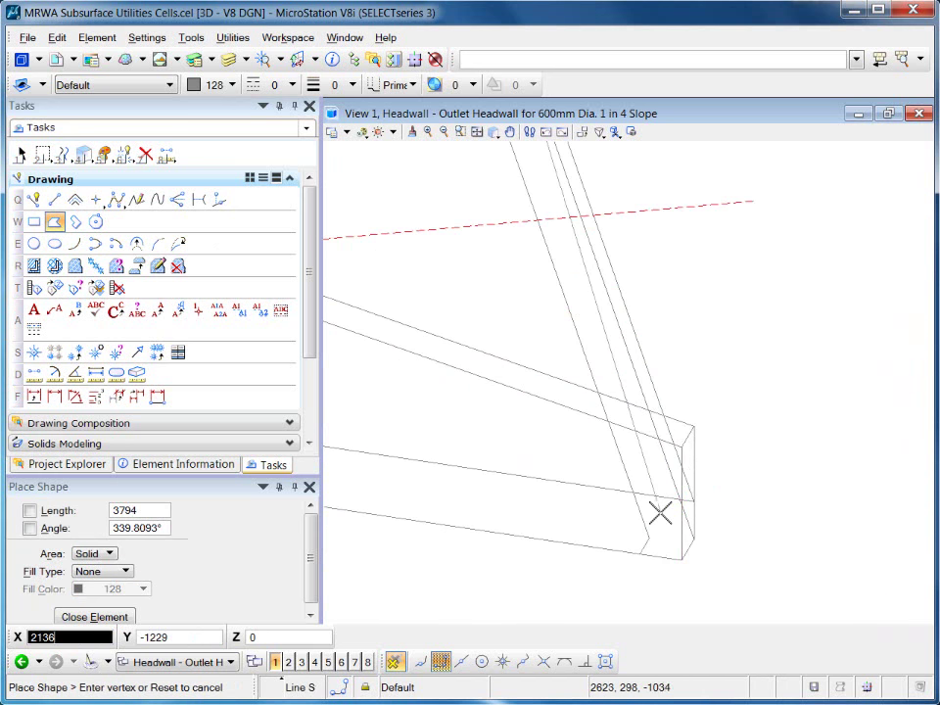
scroll(604, 431, "down", 2)
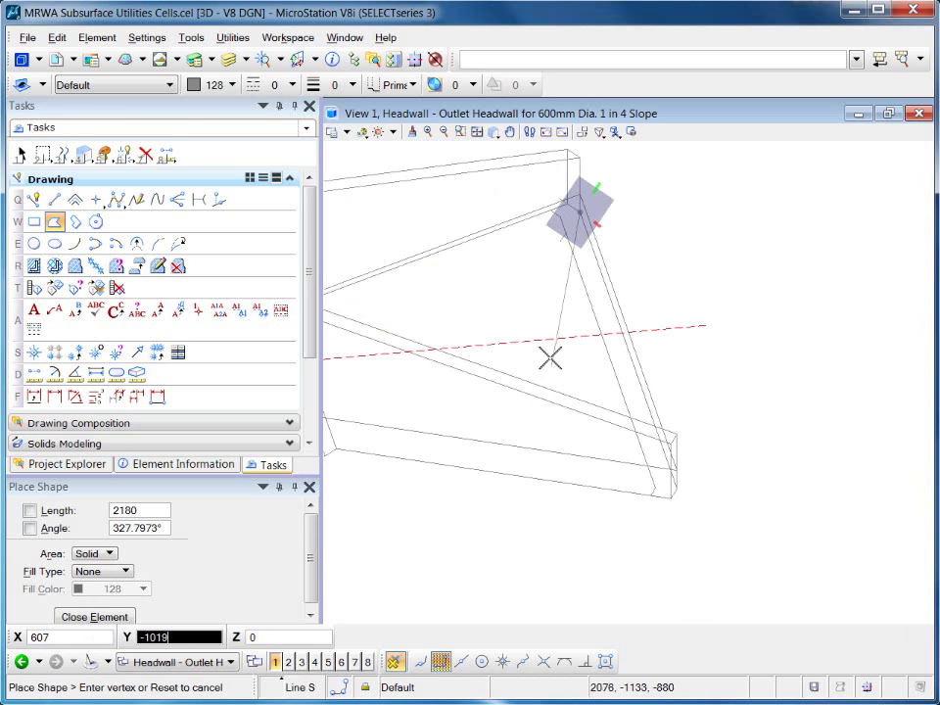
middle_click_drag(549, 355, 629, 382, "shift")
middle_click_drag(686, 333, 626, 451, "shift")
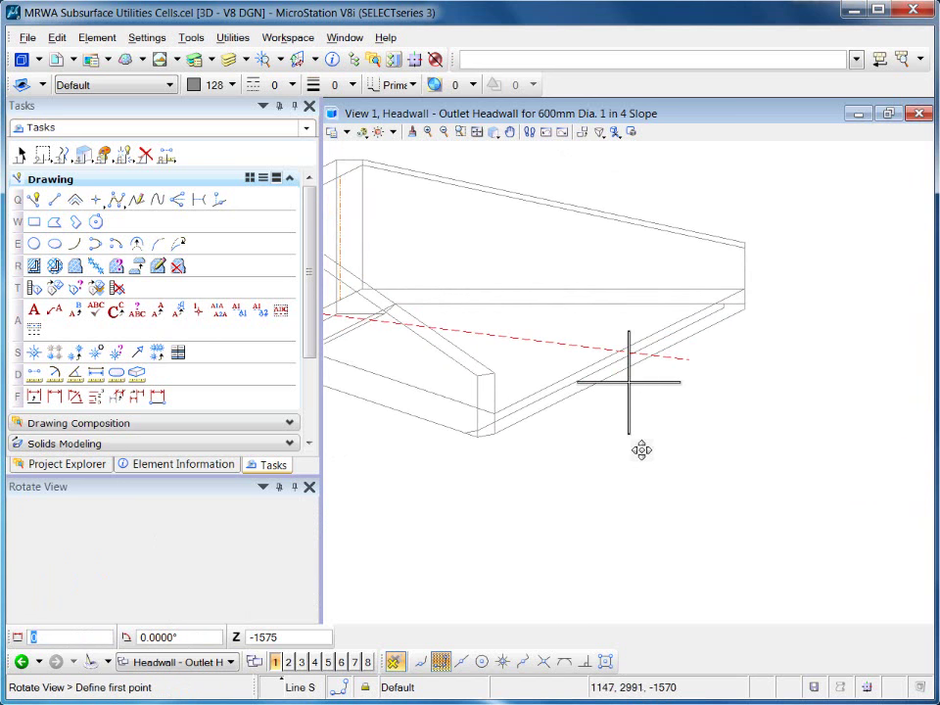
middle_click_drag(378, 450, 542, 390, "shift")
key("w")
key("2")
left_click(775, 265)
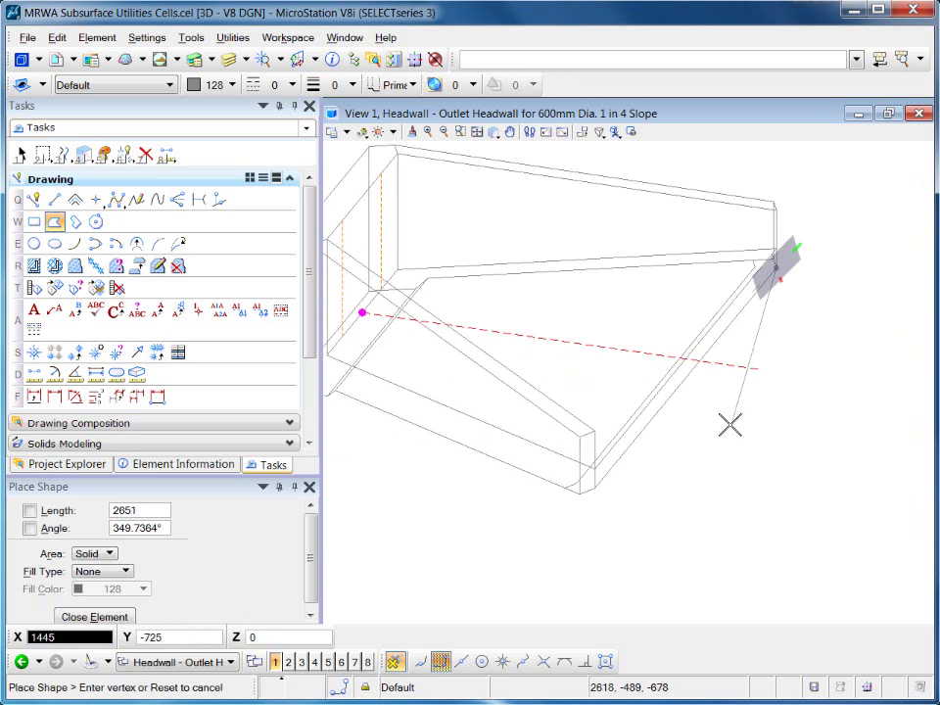
- Continue the shape around the other wingwall end's bottom corners and back along the offset line string, closing it at its start point
left_click(596, 490)
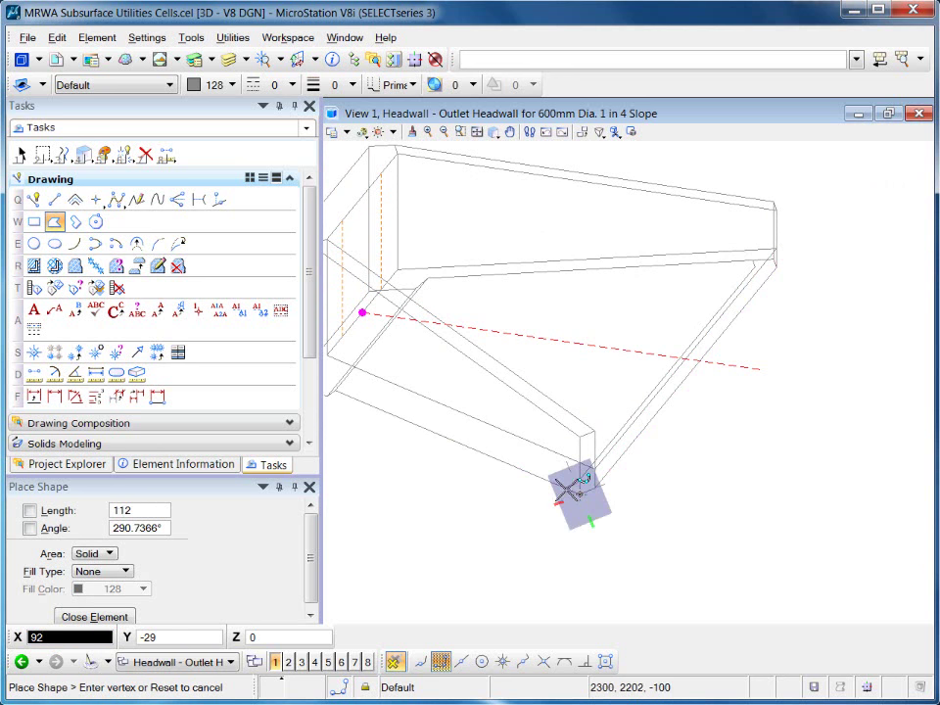
scroll(573, 484, "up", 5)
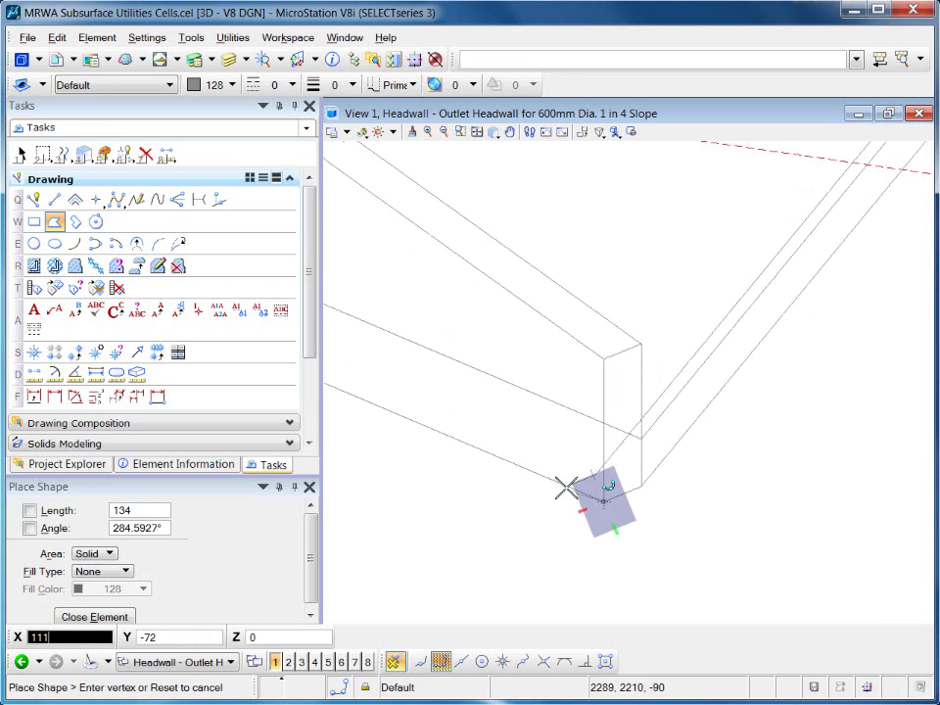
left_click(568, 482)
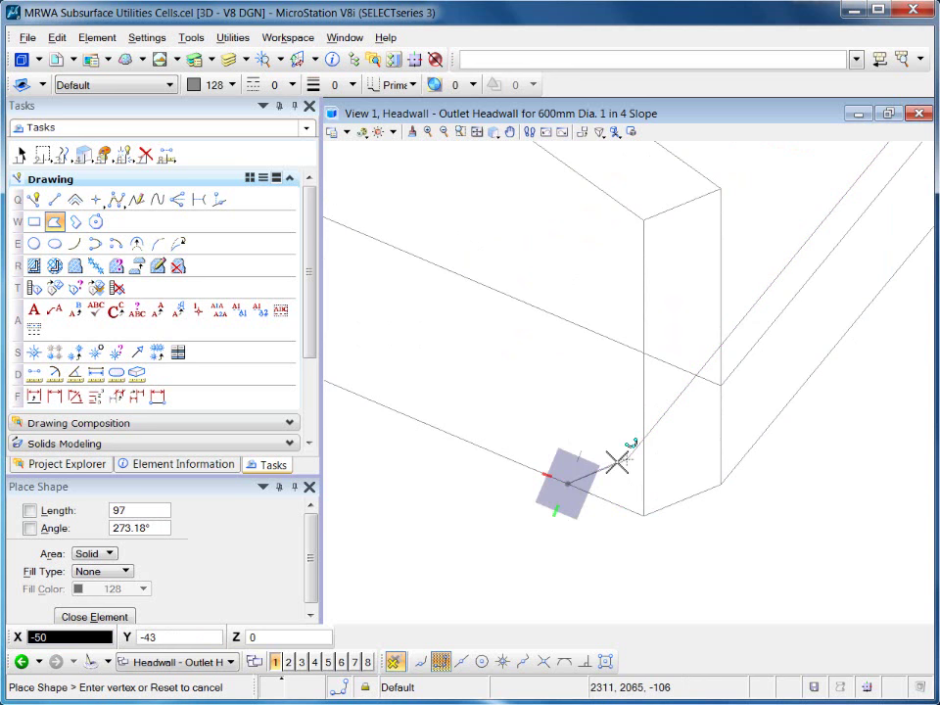
left_click(627, 458)
scroll(587, 461, "down", 4)
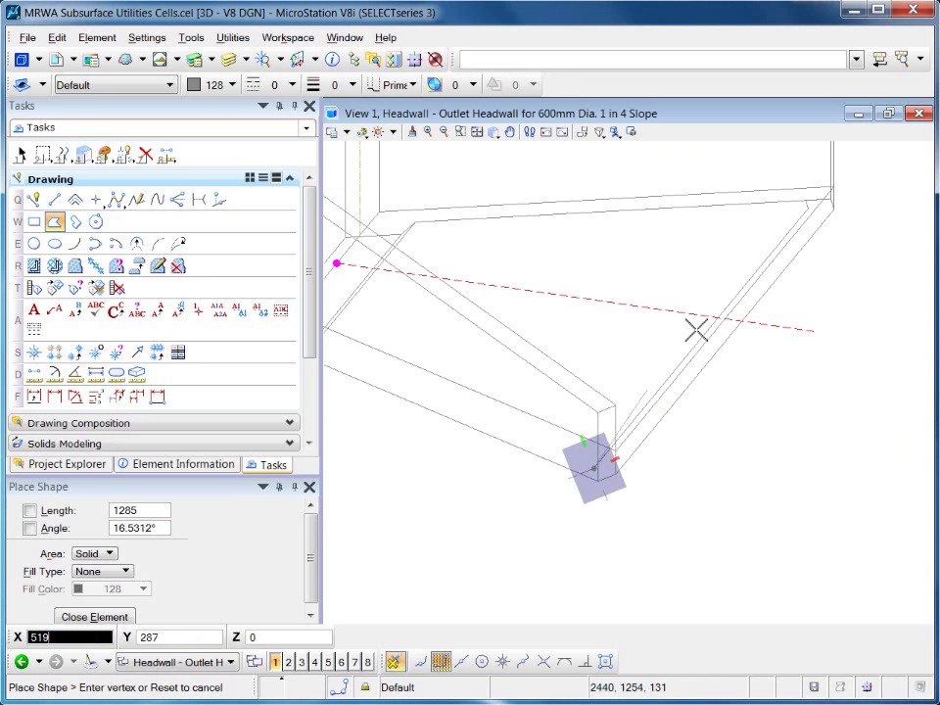
middle_click_drag(752, 257, 630, 376)
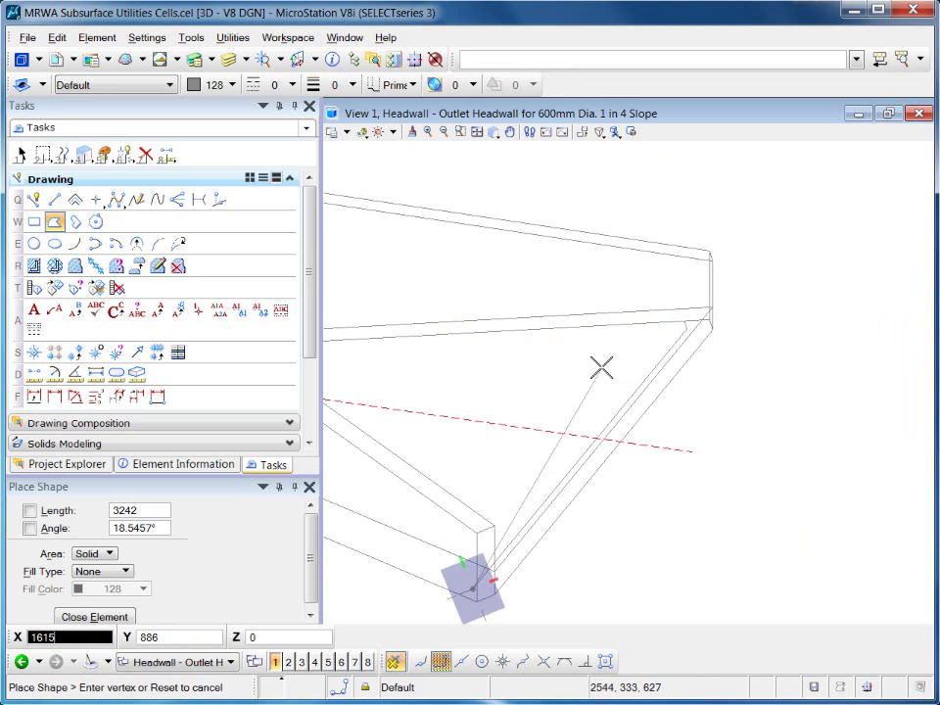
scroll(684, 347, "up", 3)
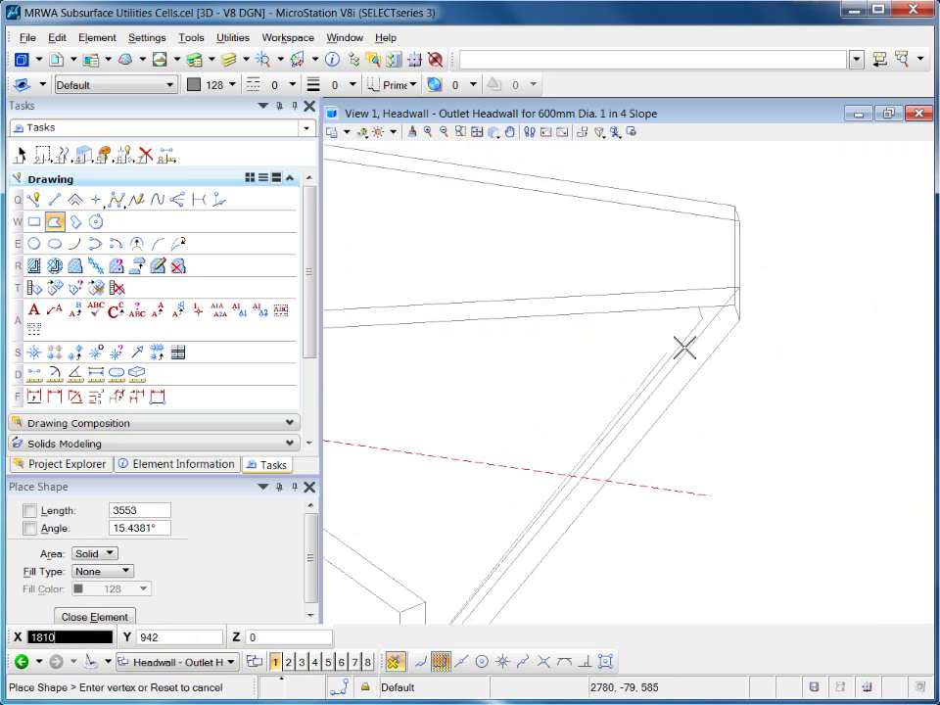
left_click(714, 299)
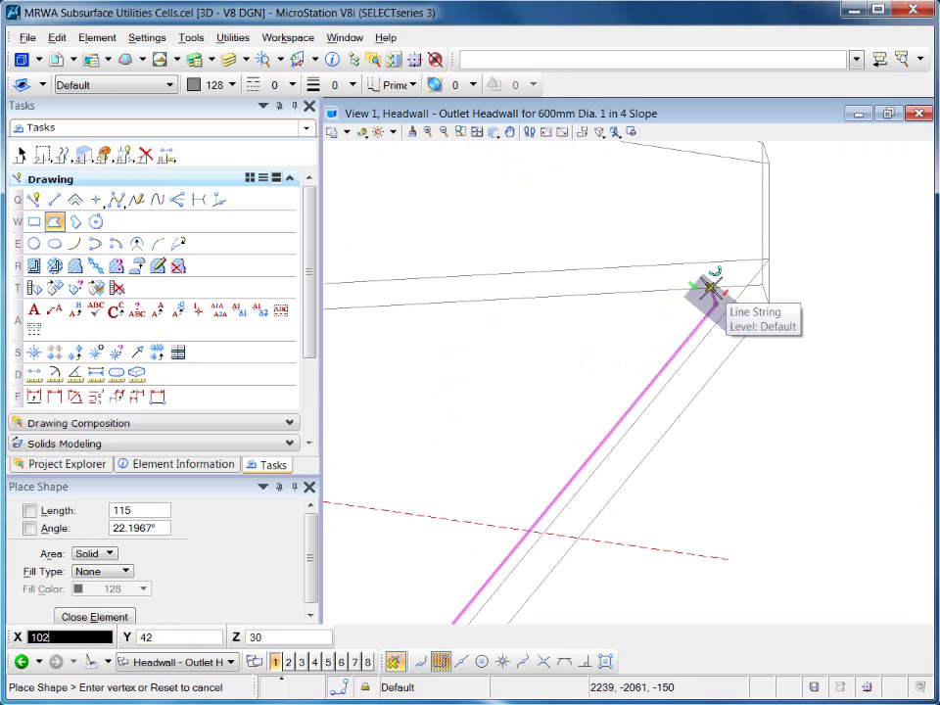
left_click(710, 288)
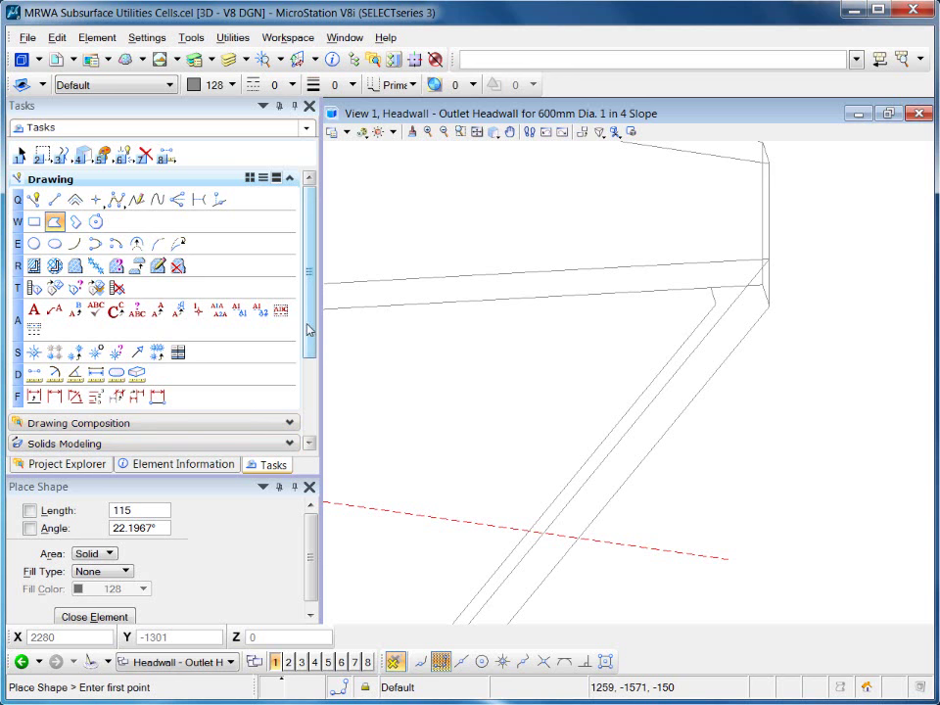
- Extrude the closed strip shape 300 vertically downward from the slab's underside as an orthogonal solid
left_click_drag(308, 327, 284, 427)
left_click(67, 321)
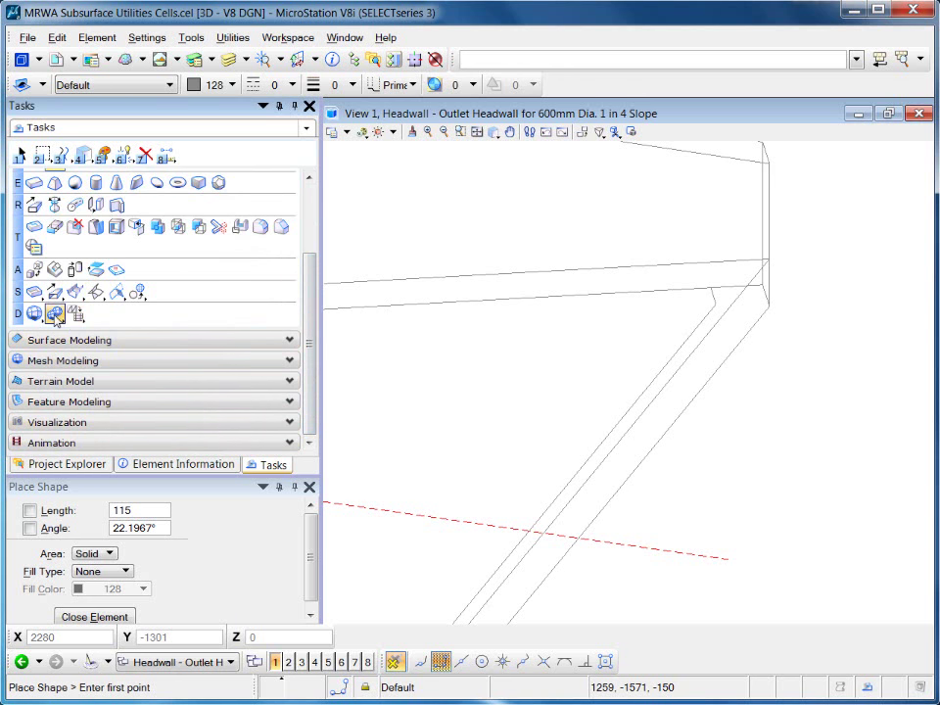
left_click(33, 206)
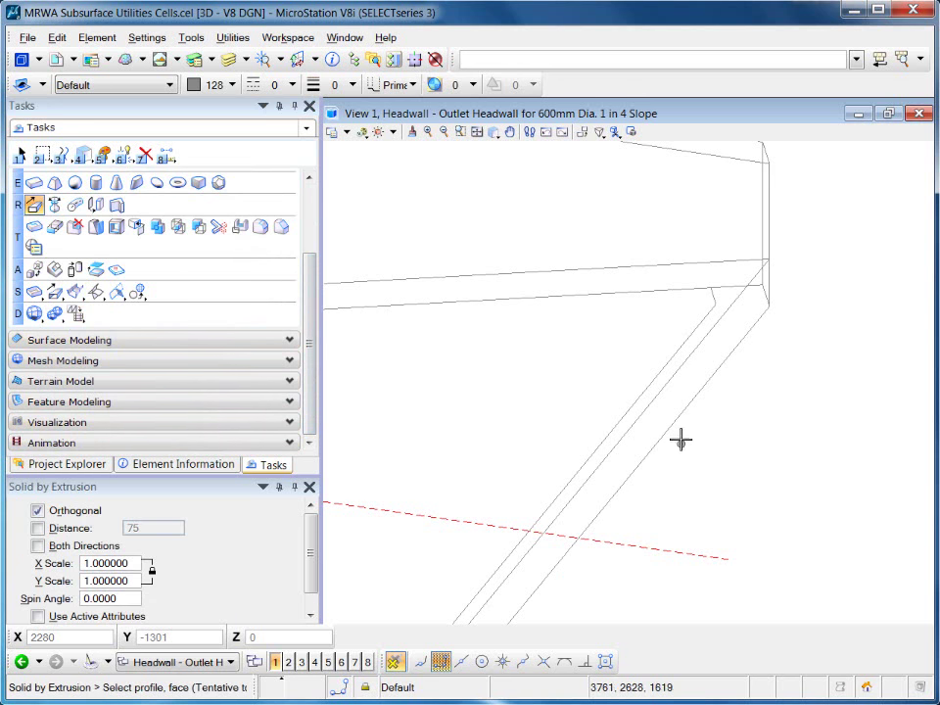
middle_click_drag(536, 383, 554, 392, "shift")
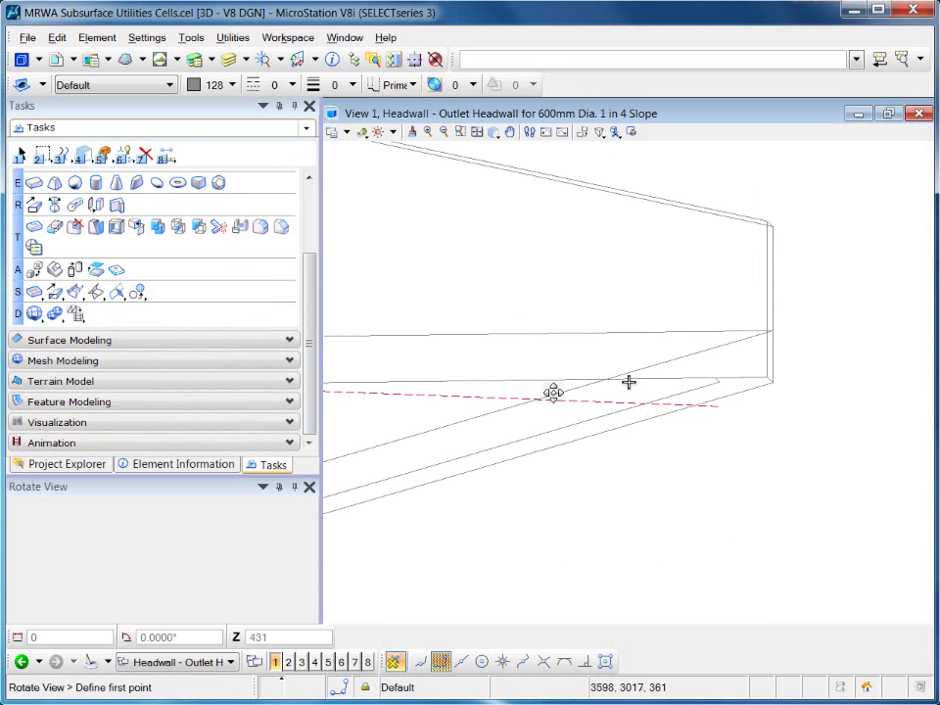
left_click(594, 418)
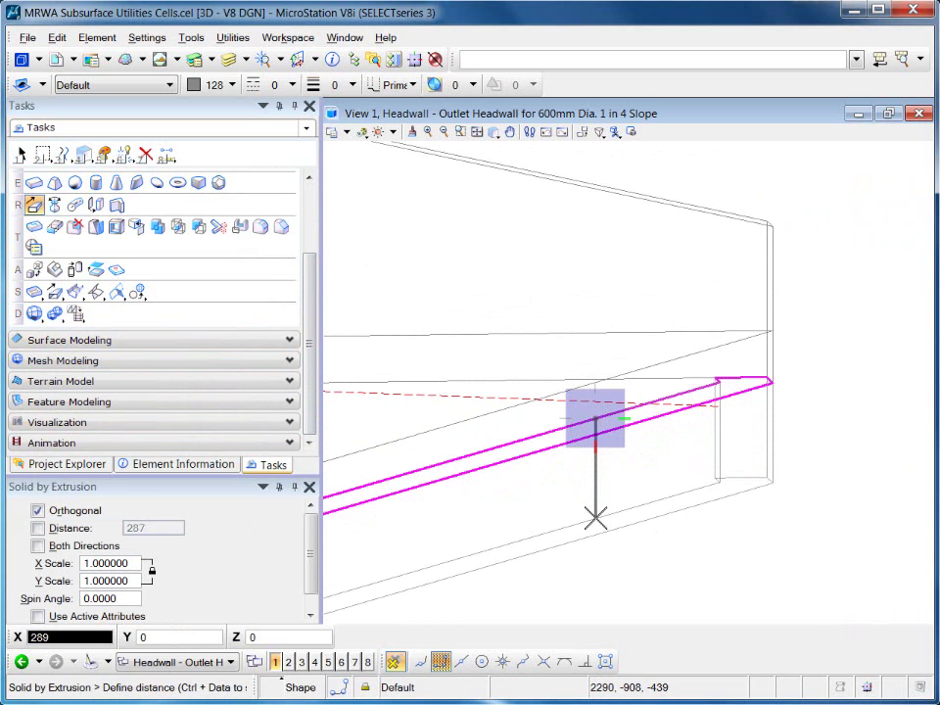
type("300")
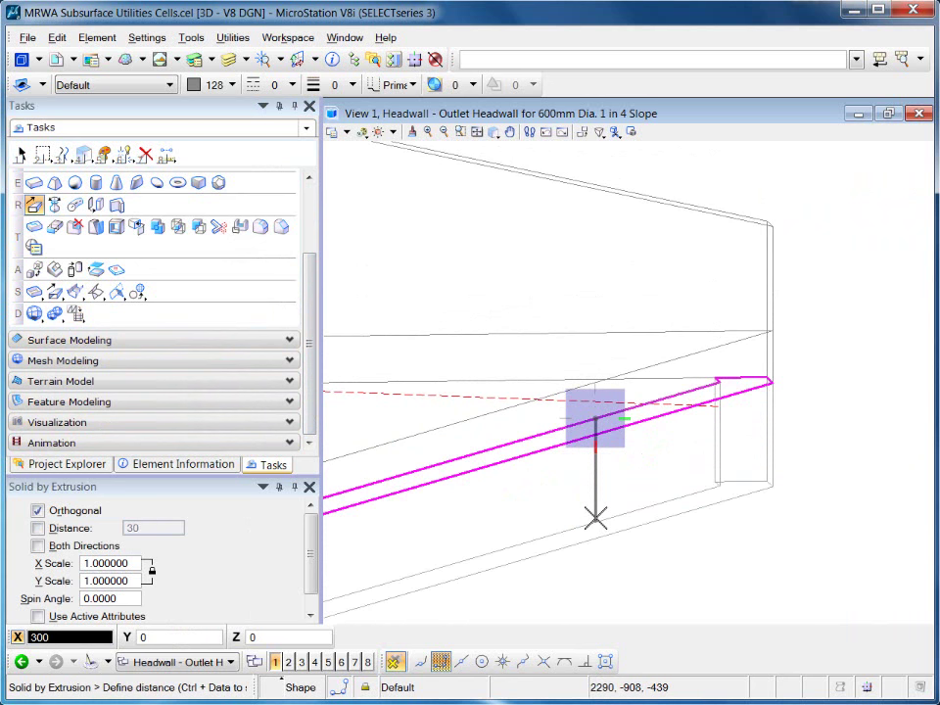
left_click(596, 516)
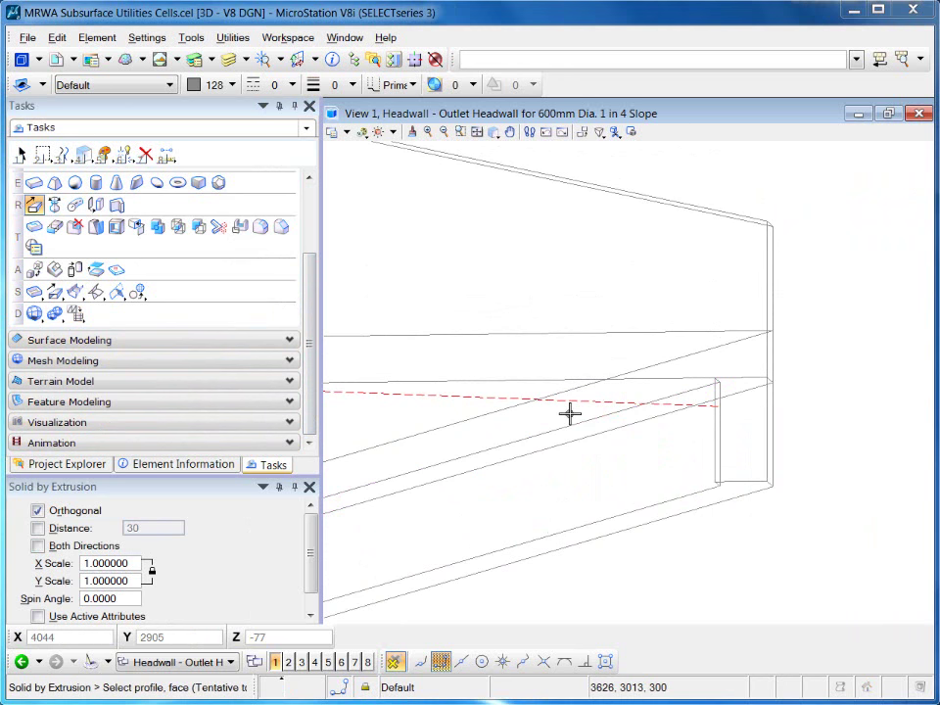
- Show the model in the Illustration With Shadows display style and raise the view's brightness to inspect the extruded cutoff wall
middle_click_drag(542, 288, 626, 384, "shift")
left_click(34, 204)
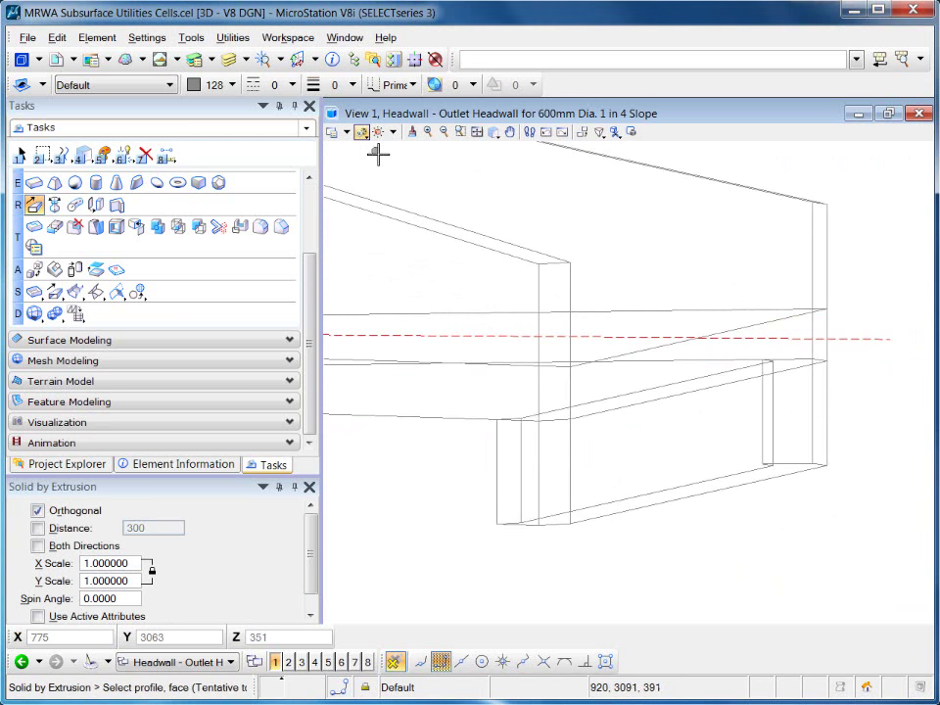
left_click(364, 135)
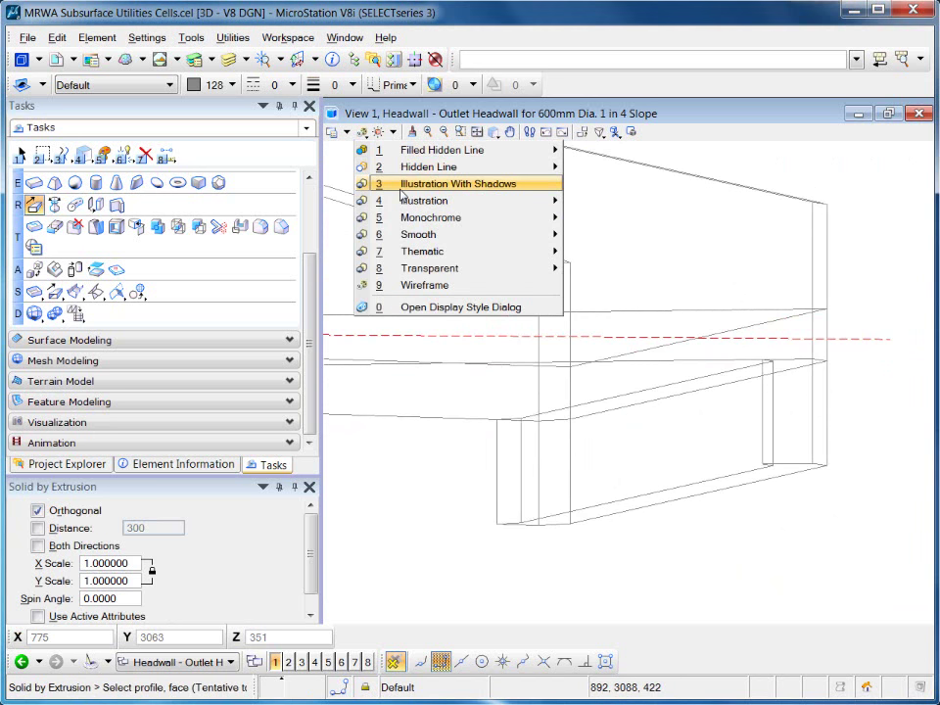
left_click(441, 184)
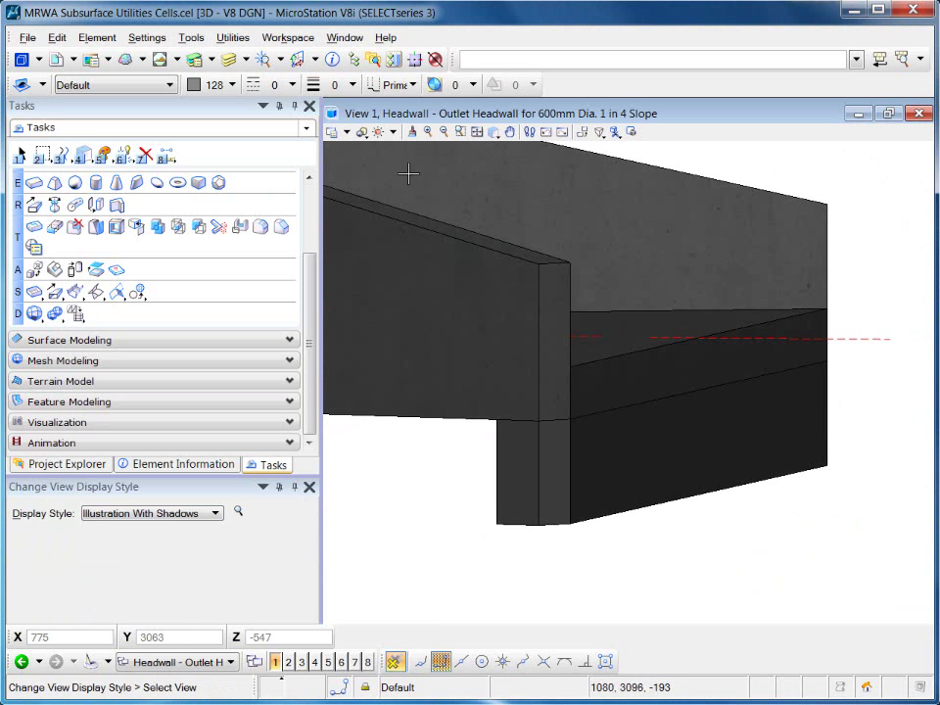
left_click(382, 133)
left_click_drag(414, 179, 538, 179)
key("F2")
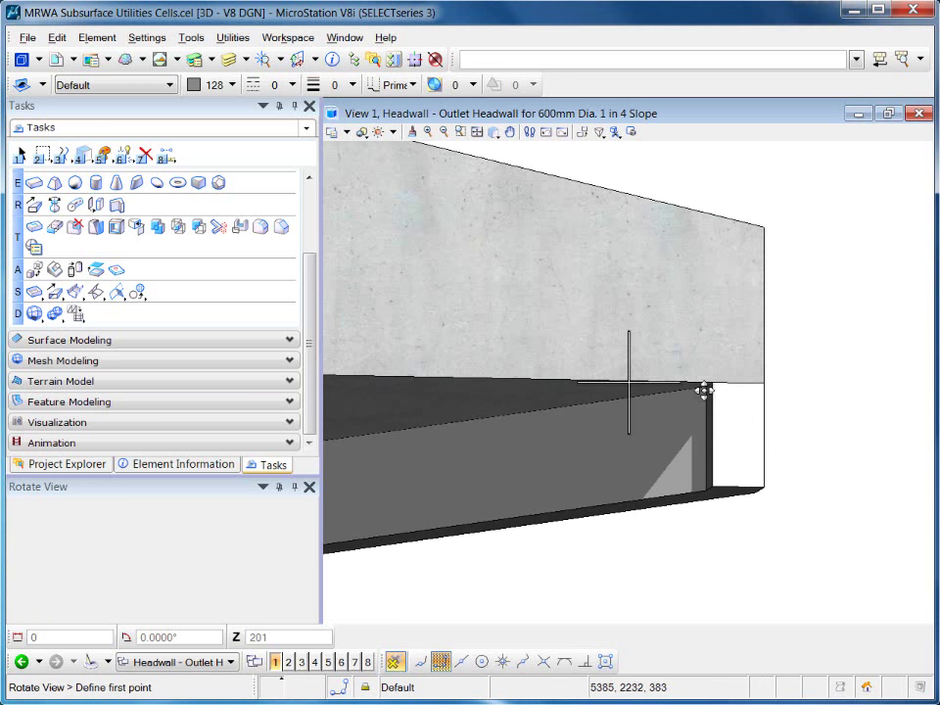
key("r")
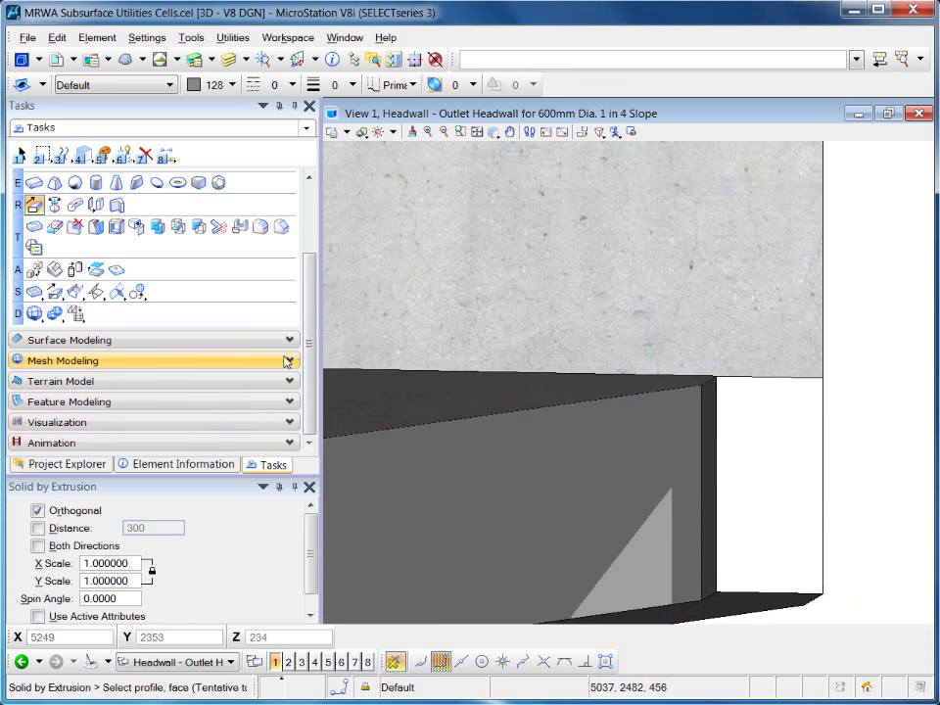
- Start a shape at the cutoff wall's inner top corner and place its second vertex 75 along the wingwall's bottom edge
left_click_drag(307, 360, 307, 305)
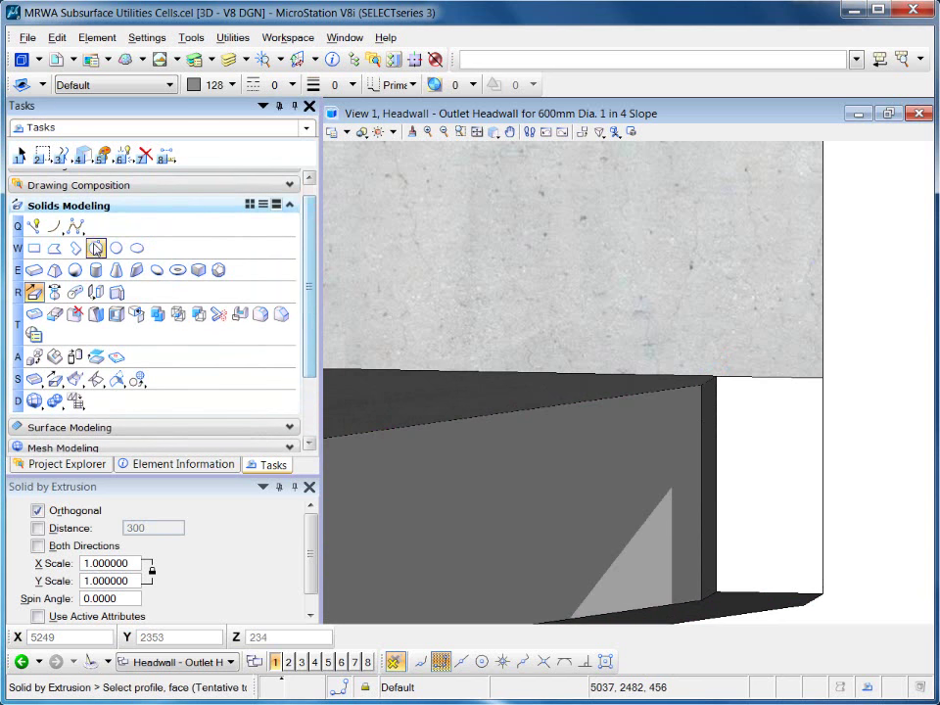
left_click(54, 250)
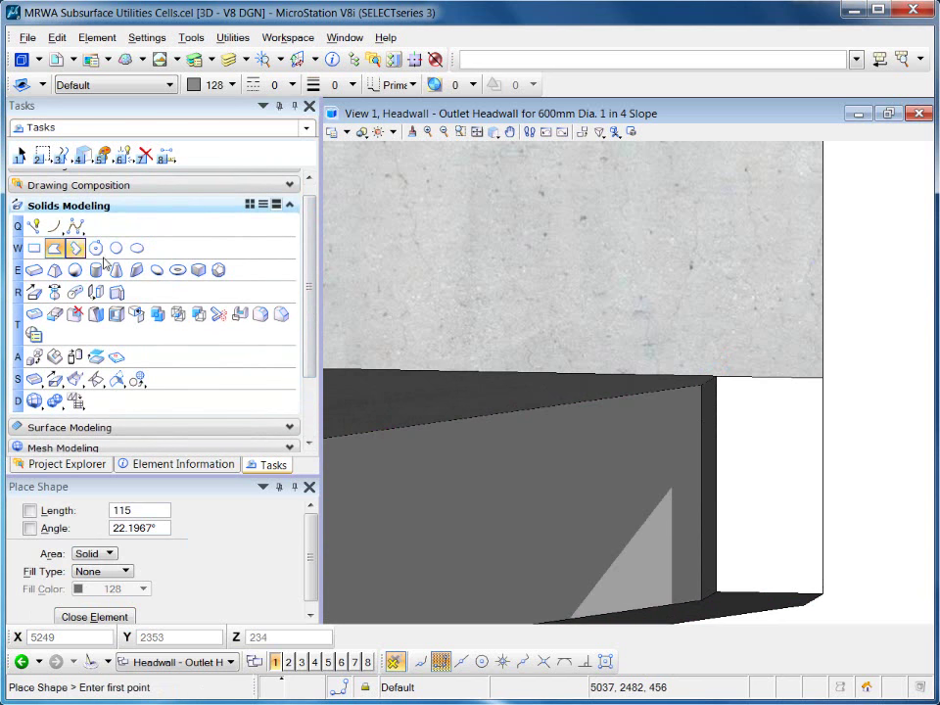
left_click(718, 375)
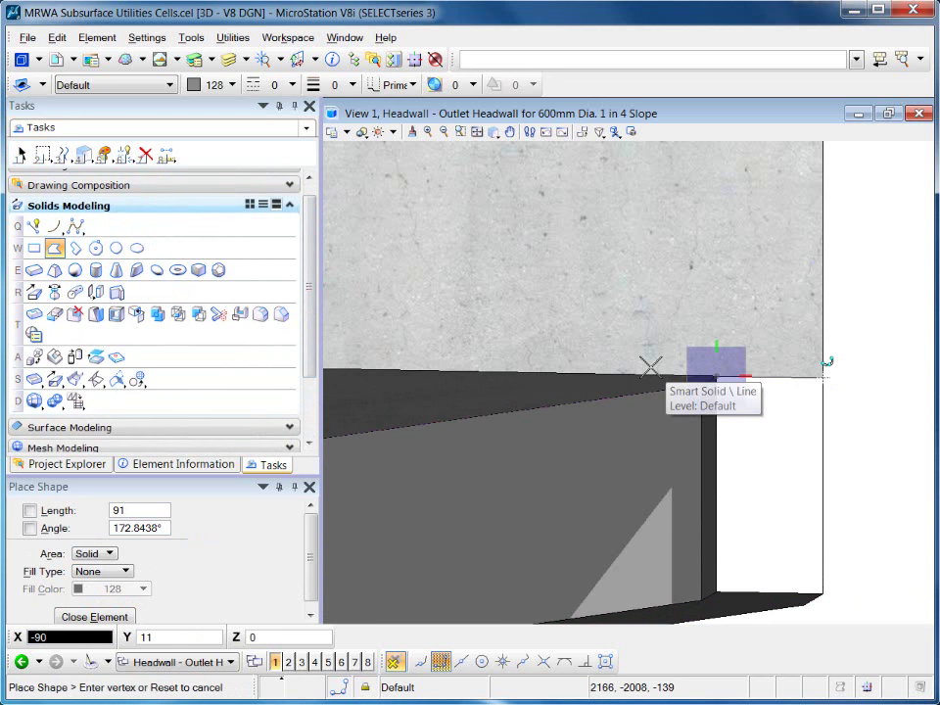
key("v")
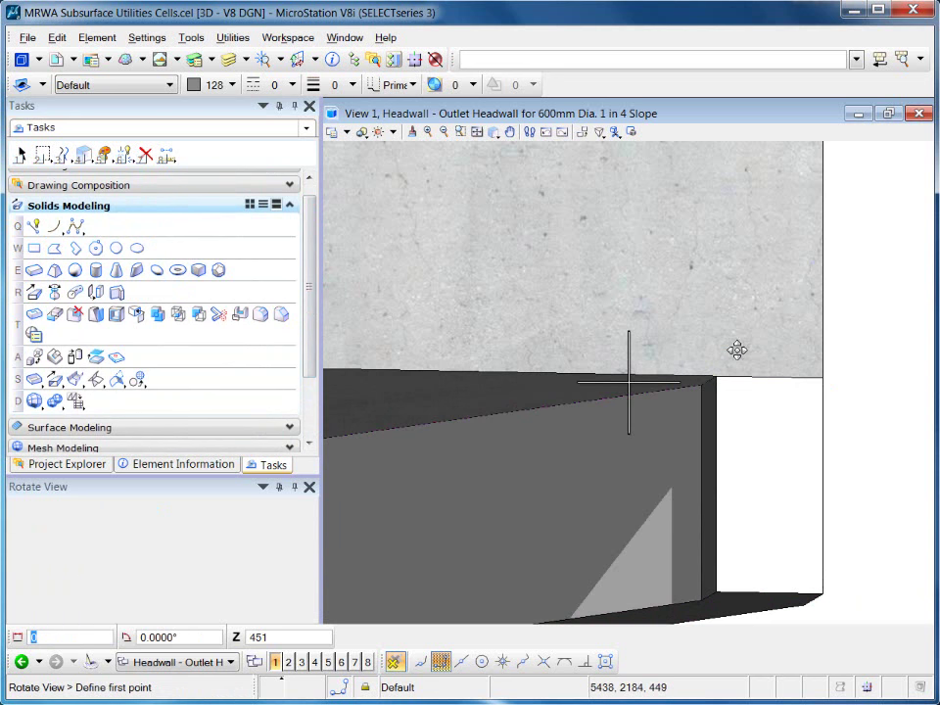
middle_click_drag(734, 340, 573, 371, "shift")
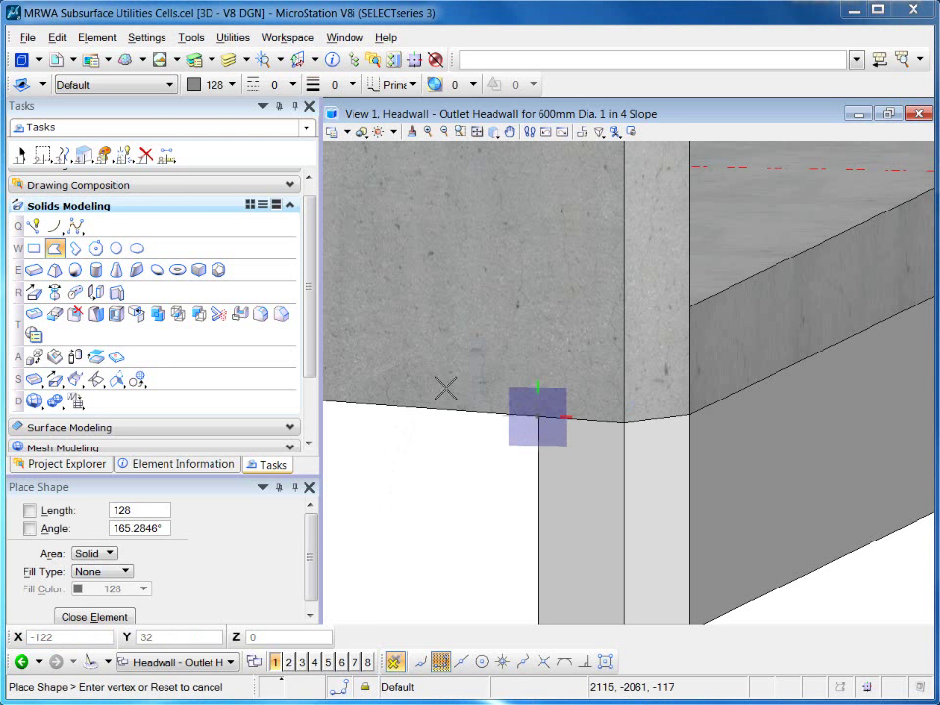
key("r")
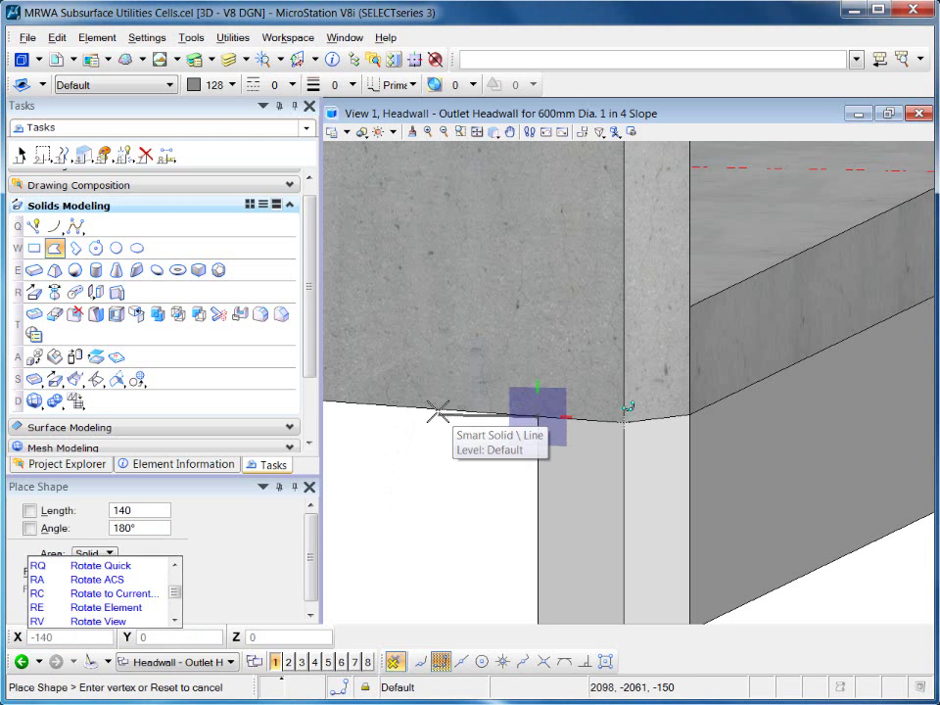
key("e")
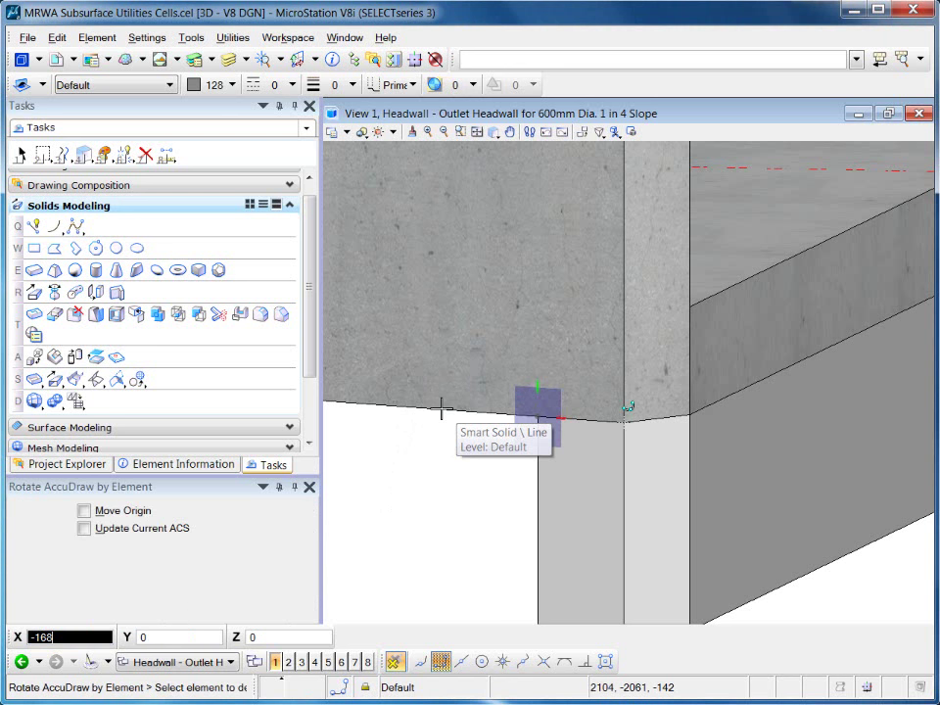
left_click(441, 410)
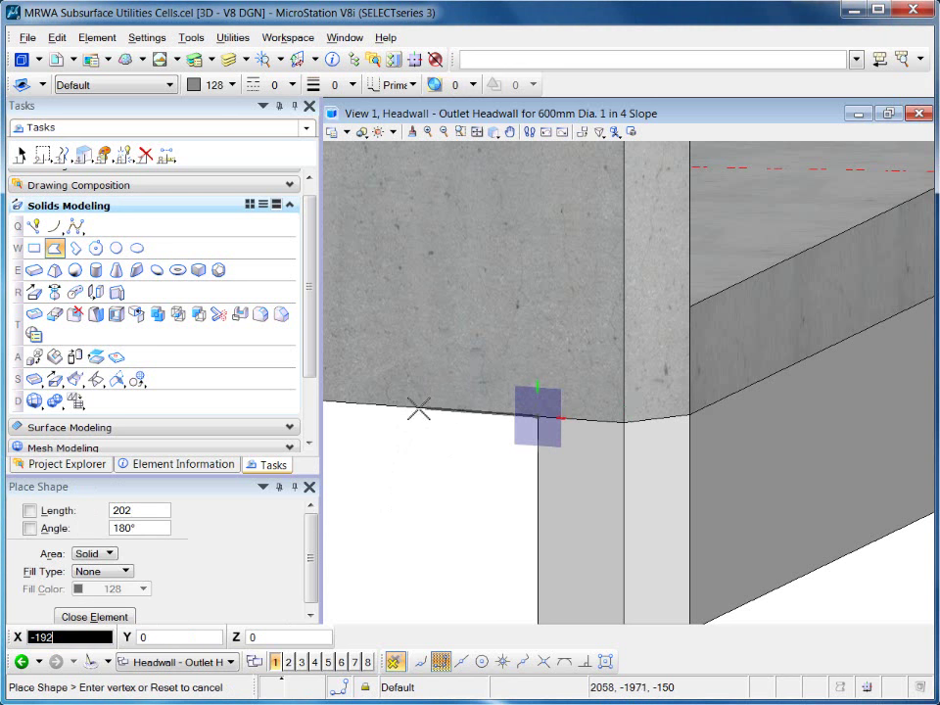
type("75")
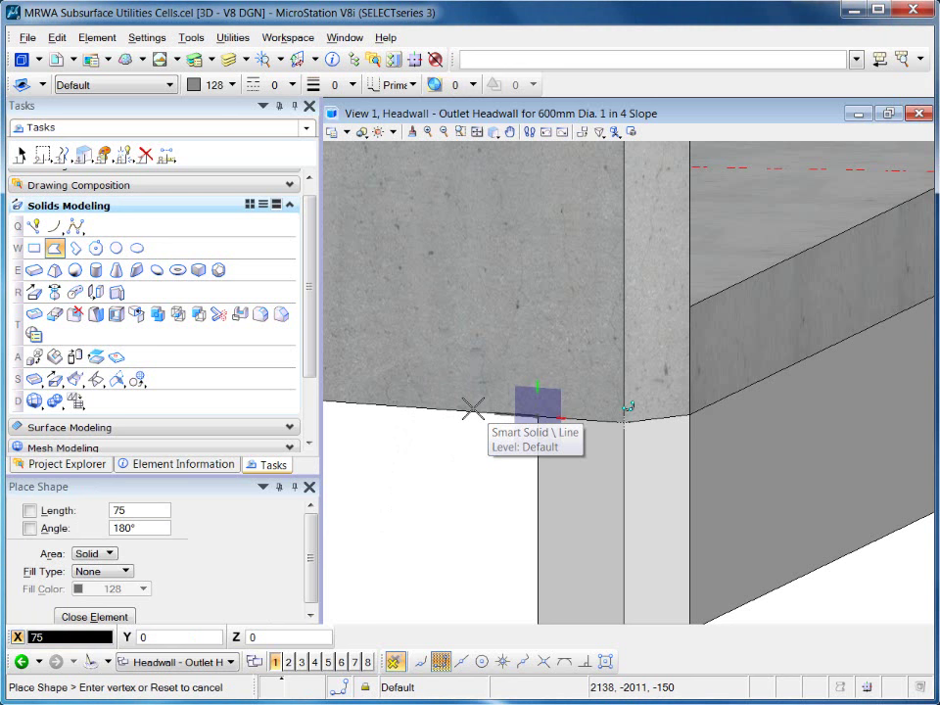
left_click(471, 409)
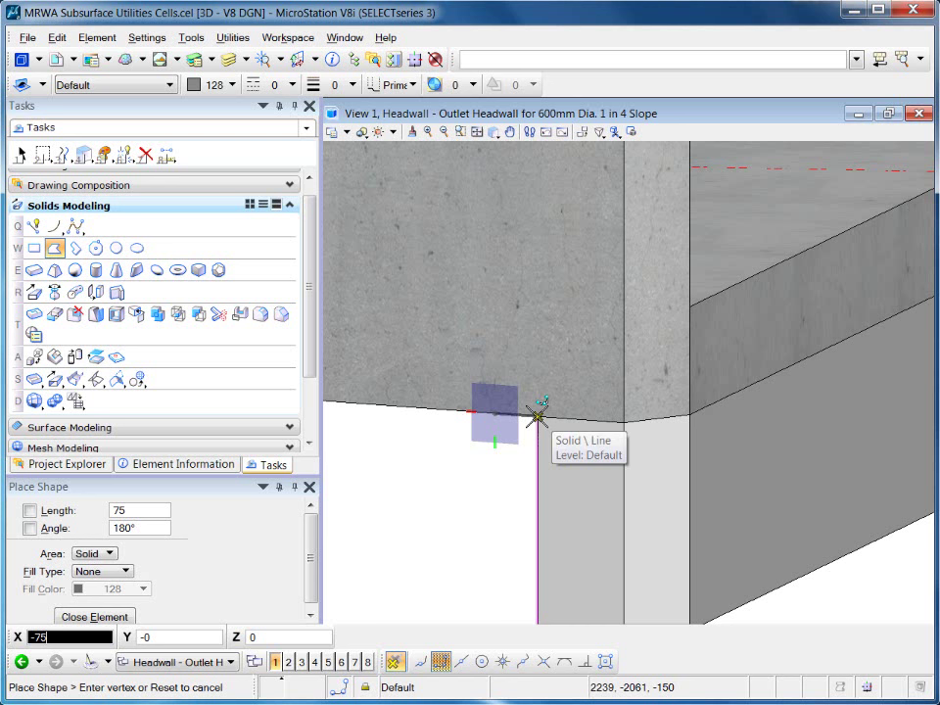
- Place the third vertex 80 down the cutoff wall's inner vertical edge from the corner and close the triangular shape
left_click(538, 417)
type("75")
type("80")
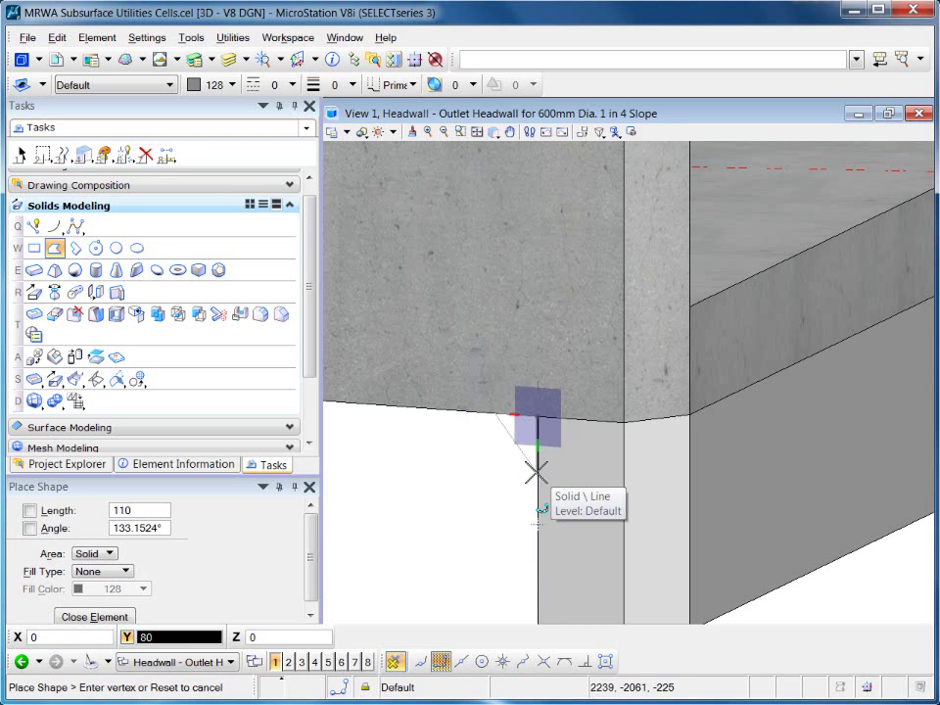
left_click(537, 472)
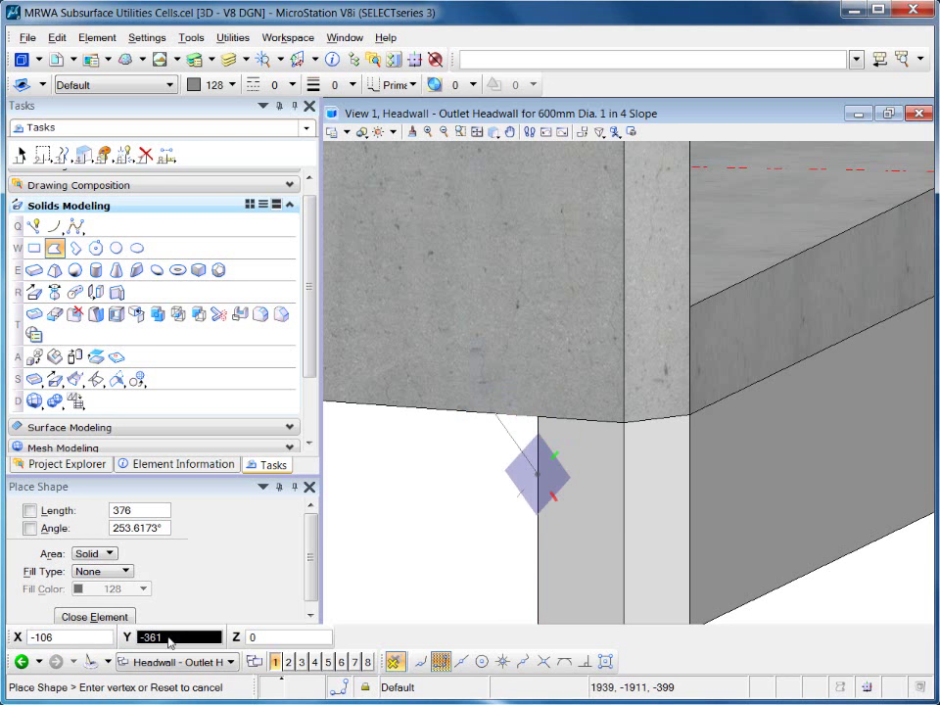
left_click(100, 621)
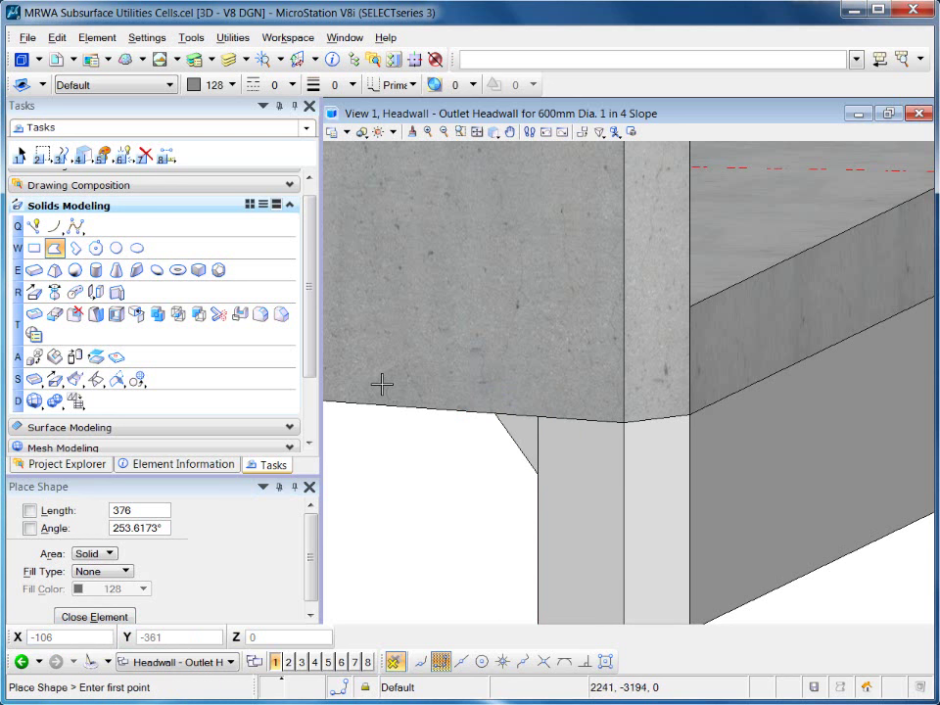
- Extrude the triangular profile along the offset line string on the cutoff wall's inner face, using Normal alignment
left_click(22, 155)
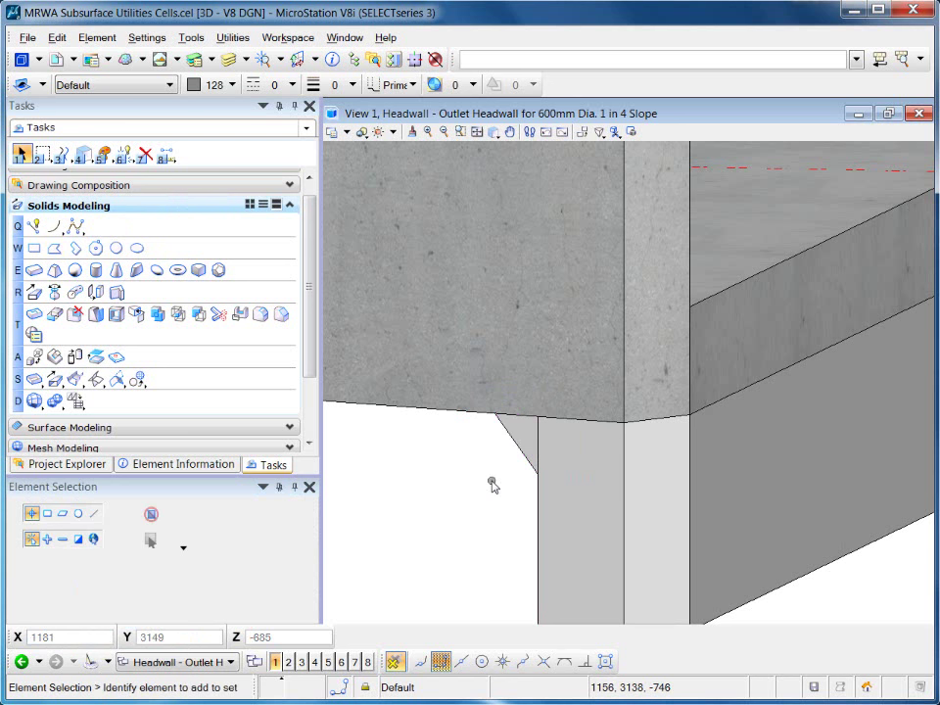
key("F2")
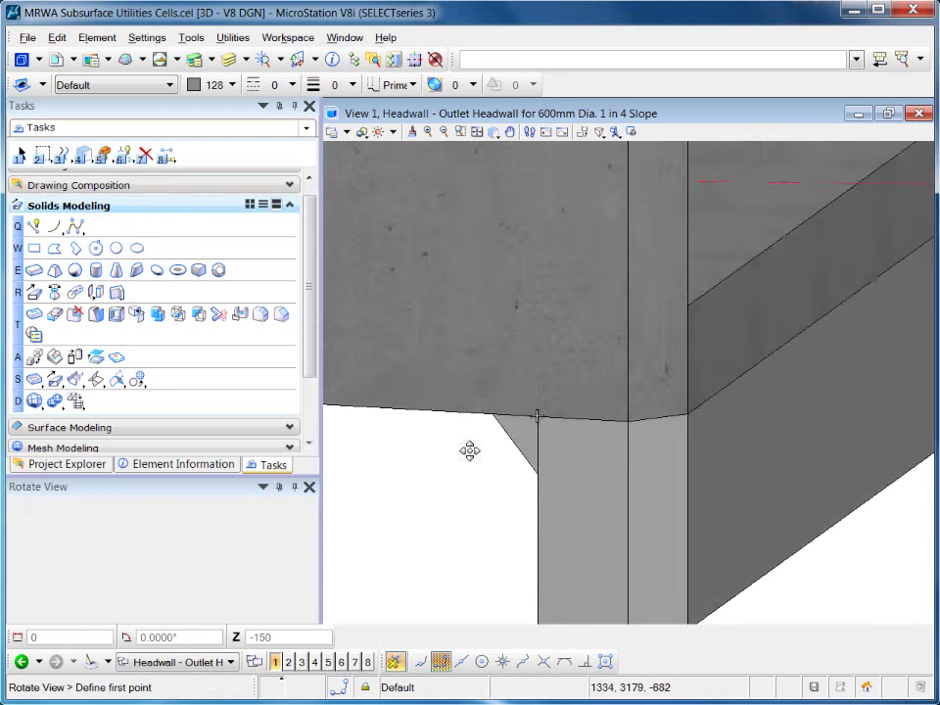
left_click(526, 437)
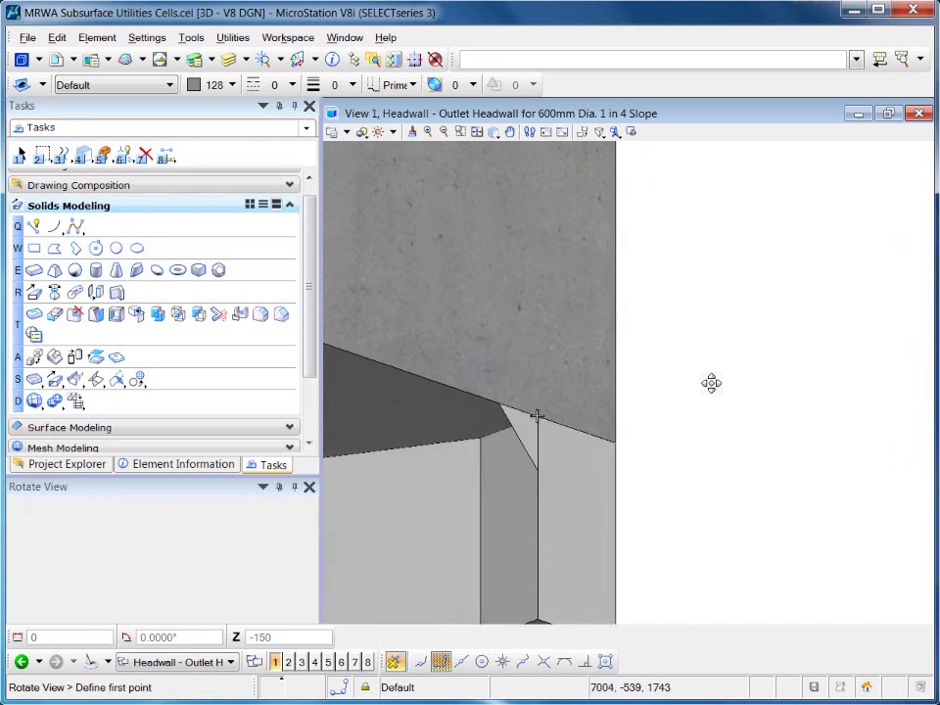
right_click(825, 331)
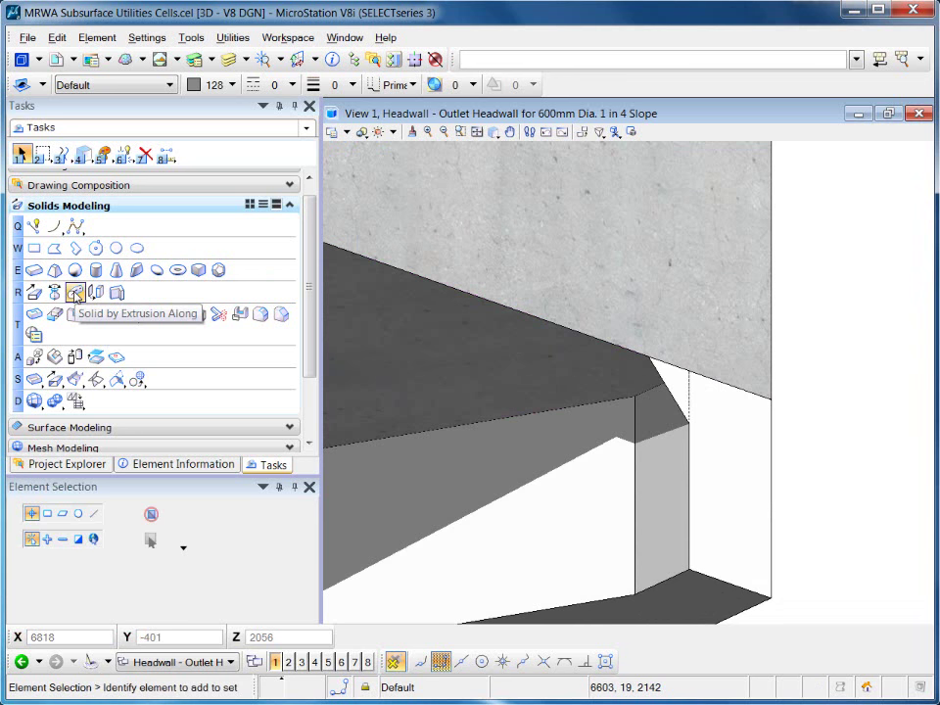
left_click(75, 293)
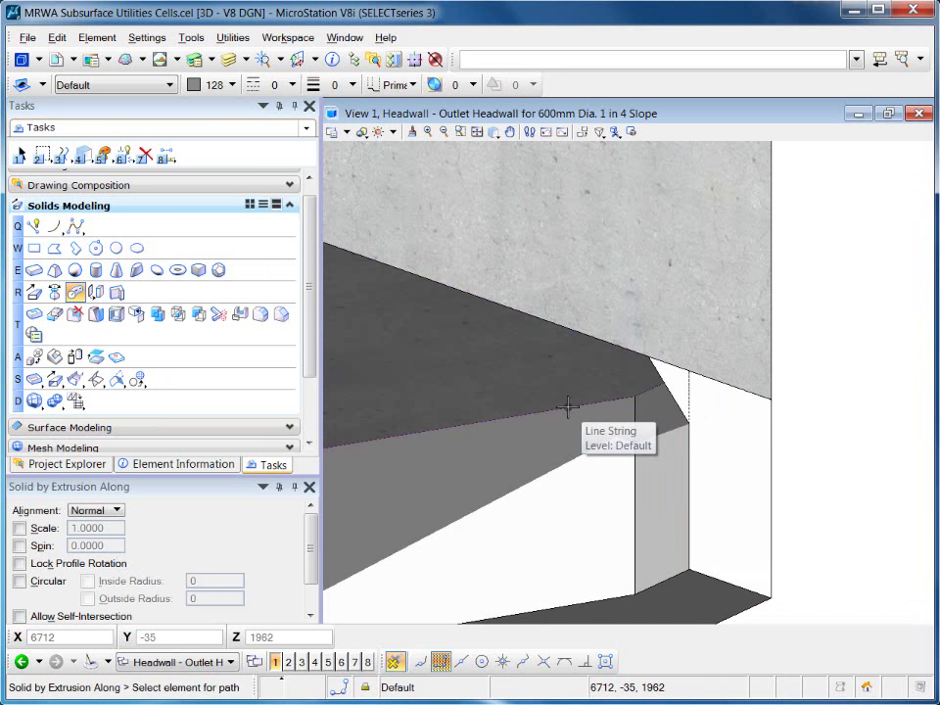
left_click(567, 406)
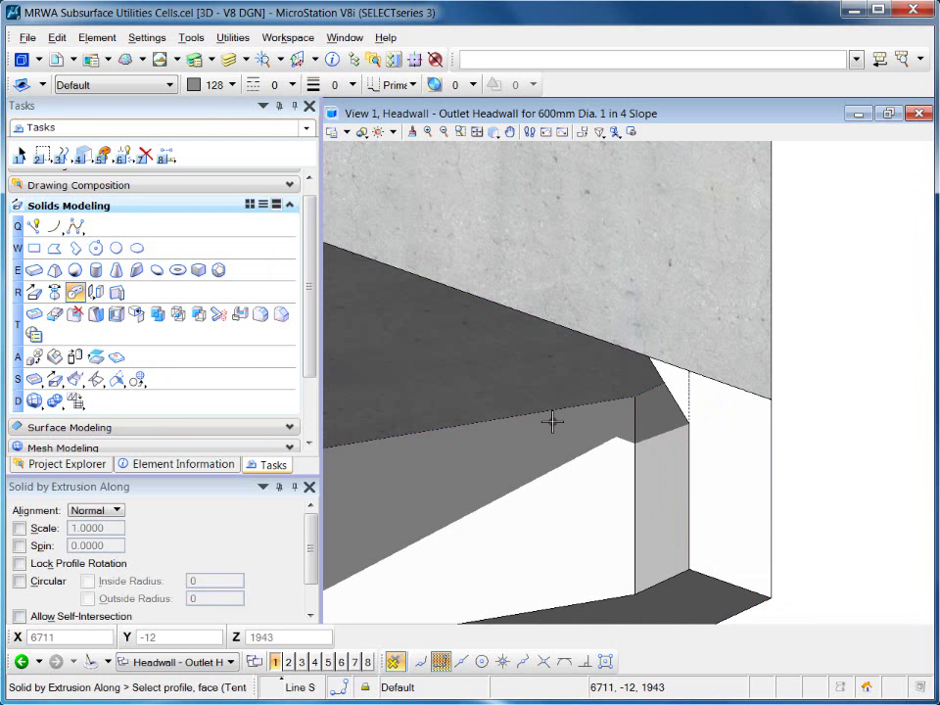
left_click(669, 393)
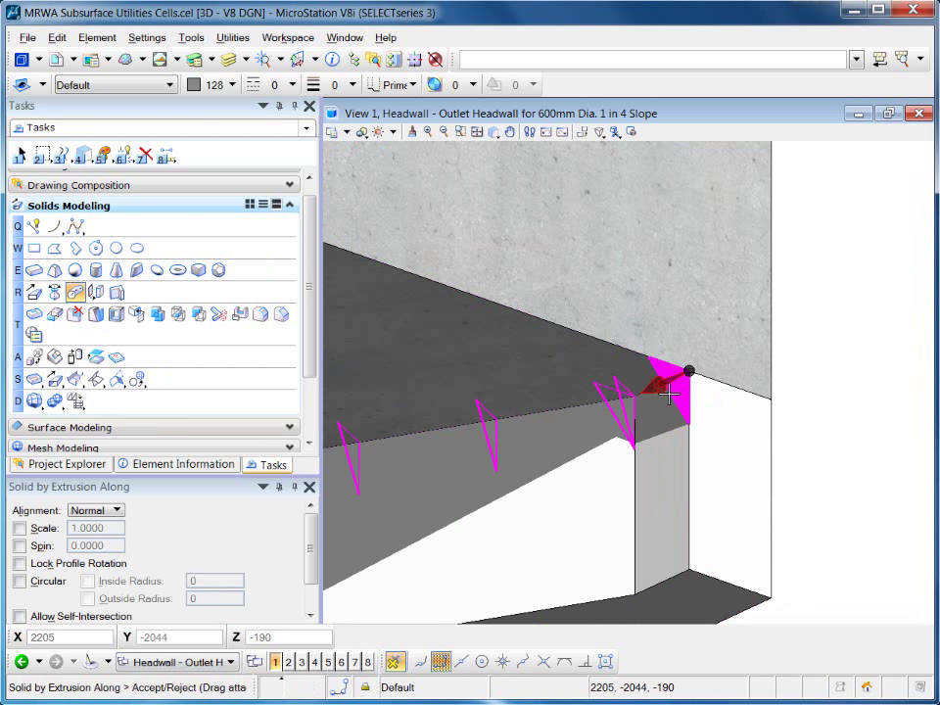
left_click(580, 504)
- Examine the extruded triangular haunch between slab and cutoff wall from both wingwall ends and from below
middle_click_drag(544, 521, 697, 446)
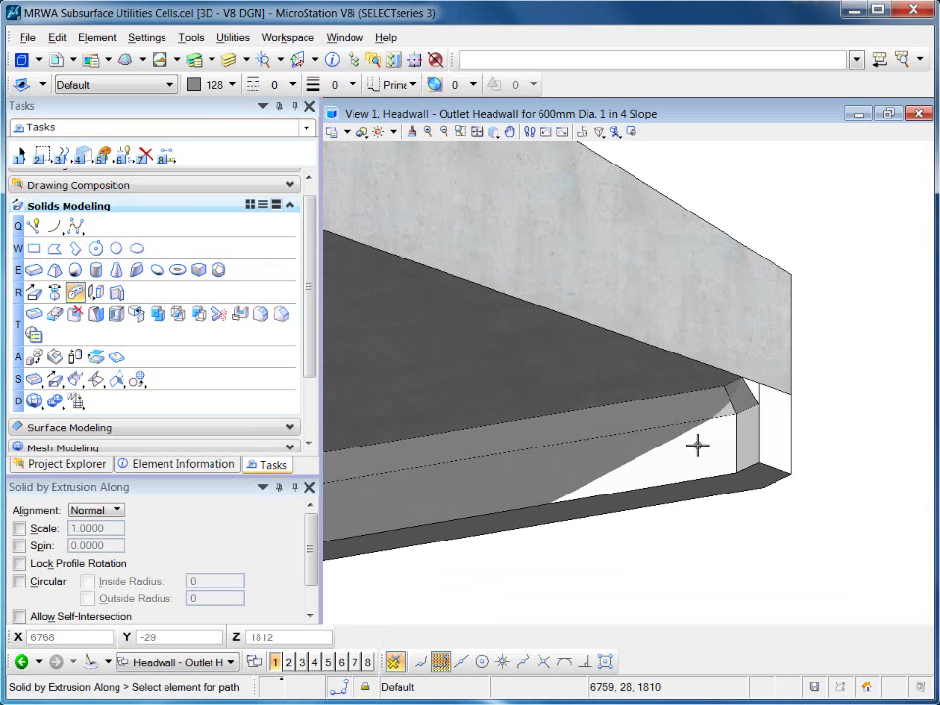
scroll(603, 444, "down", 3)
middle_click_drag(602, 444, 574, 470, "shift")
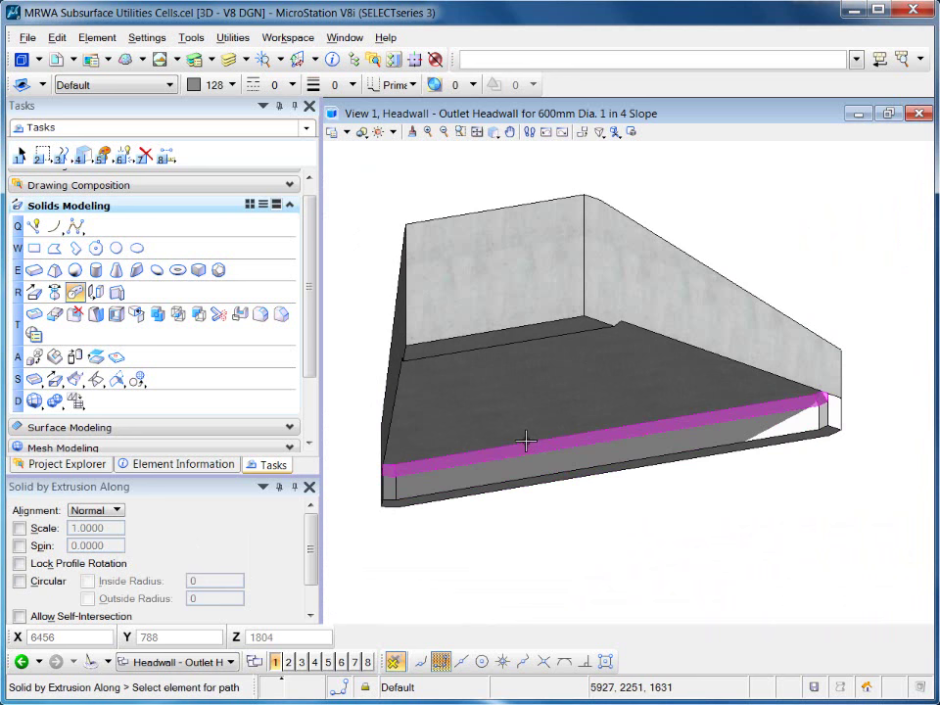
key("shift+F2")
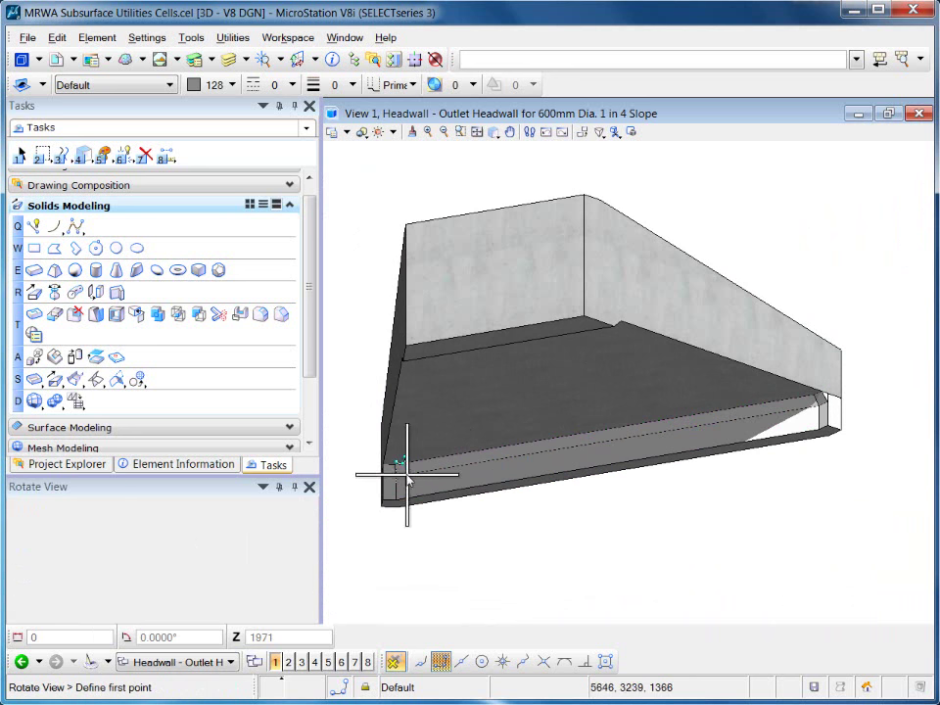
middle_click_drag(398, 483, 627, 465, "shift")
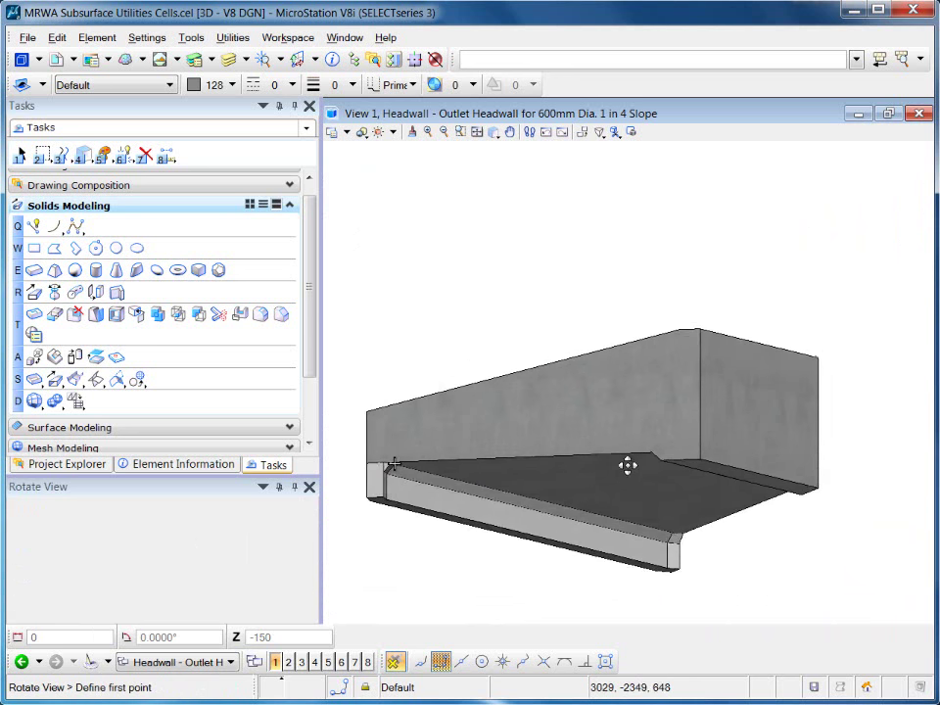
scroll(421, 480, "up", 4)
scroll(428, 449, "up", 1)
scroll(429, 453, "down", 4)
middle_click_drag(437, 475, 457, 285, "shift")
key("r")
key("3")
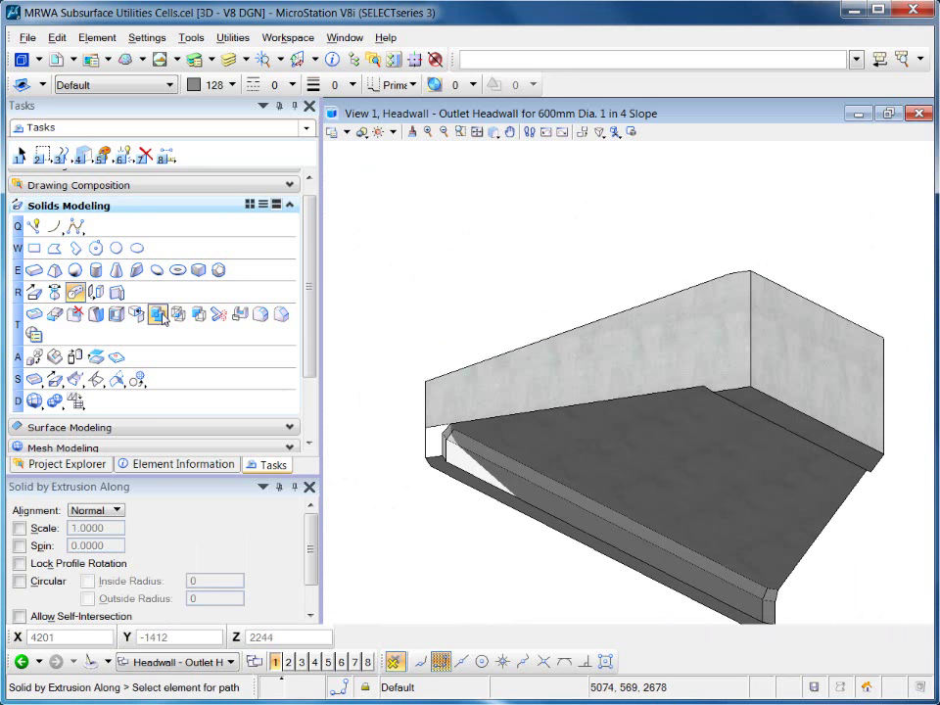
- Unite the cutoff wall, the triangular haunch and the headwall body into one solid without keeping the originals
left_click(161, 316)
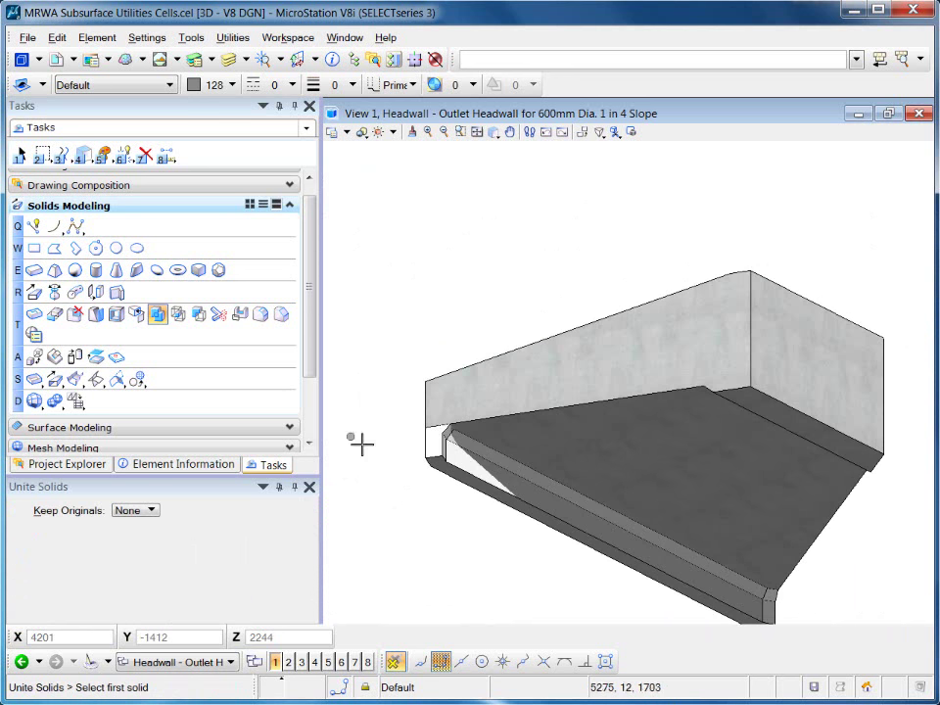
left_click(465, 474)
scroll(442, 412, "up", 3)
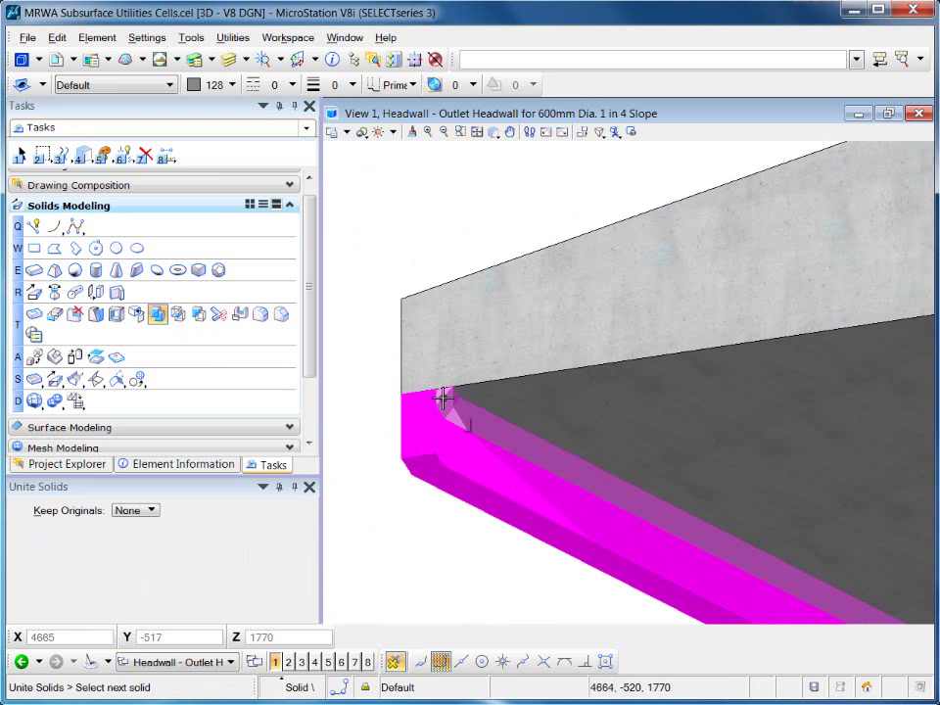
left_click(443, 394)
left_click(373, 372)
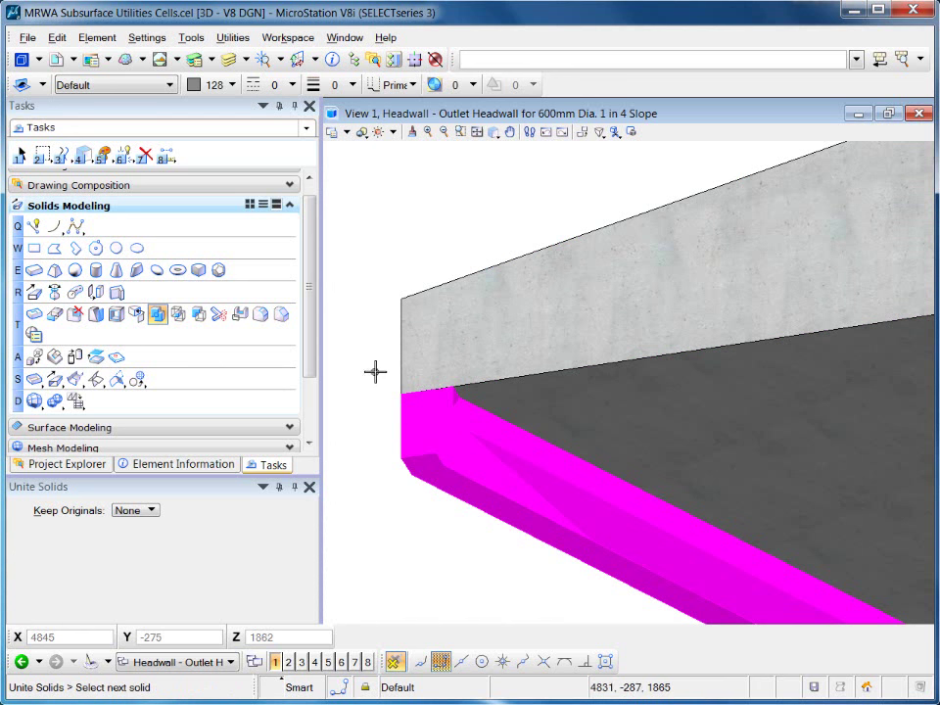
left_click(400, 359)
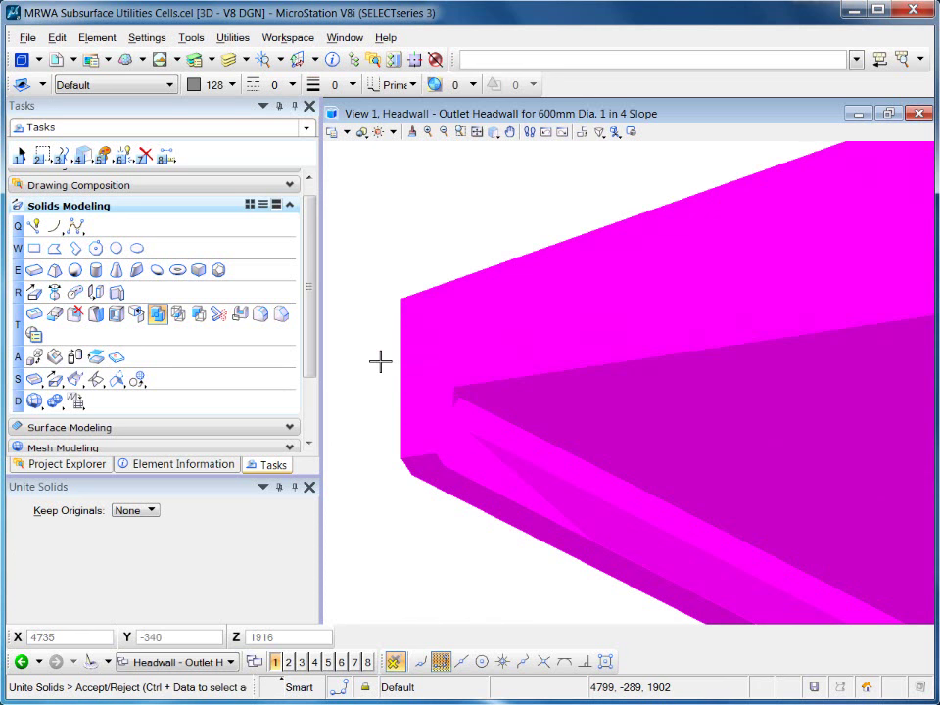
left_click(380, 361)
middle_click_drag(378, 369, 591, 382, "shift")
scroll(638, 491, "down", 5)
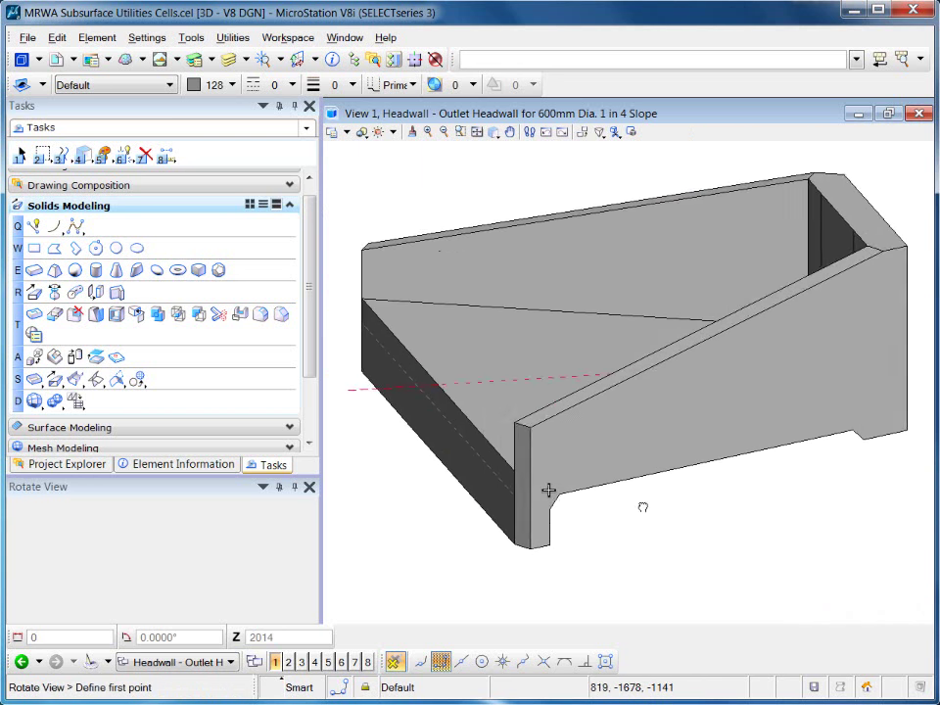
right_click(669, 509)
left_click(672, 504)
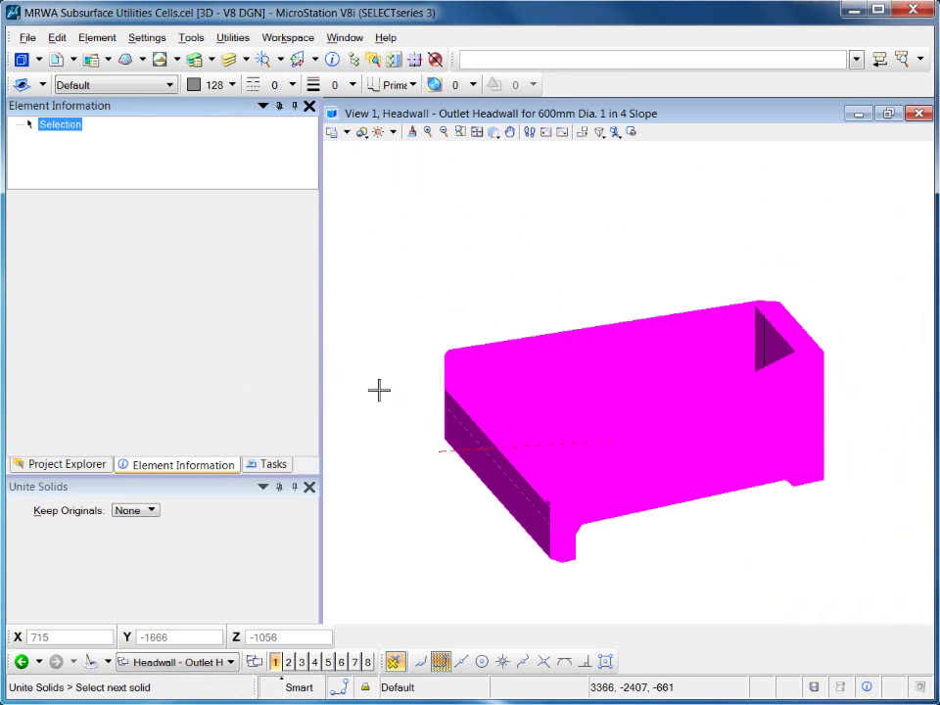
right_click(388, 347)
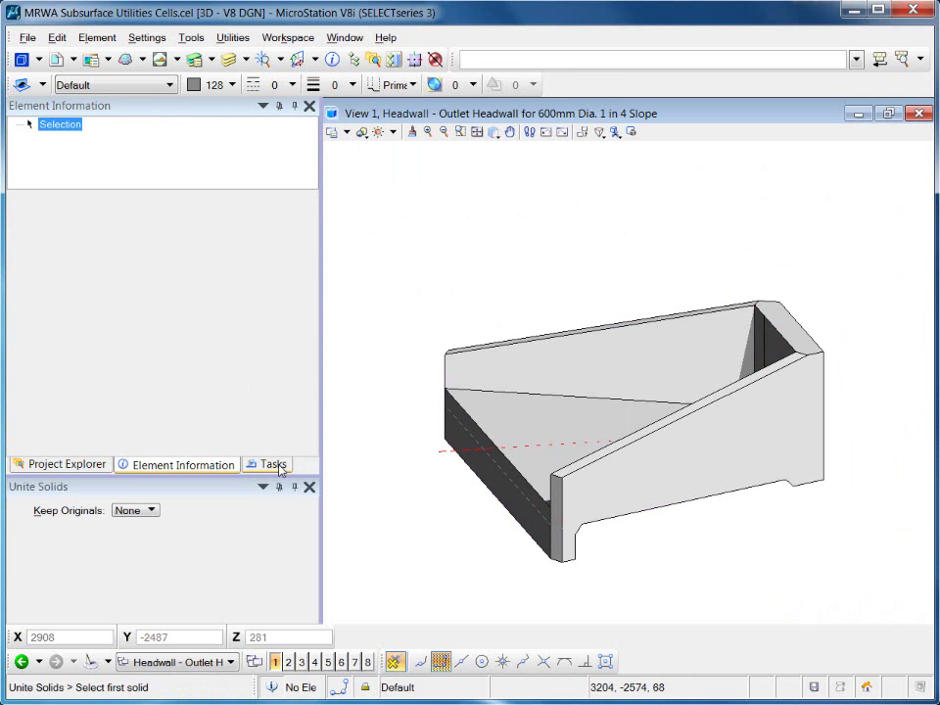
- Attach a concrete material from the concrete&pavers.pal palette to the united headwall solid
left_click(280, 464)
left_click(21, 154)
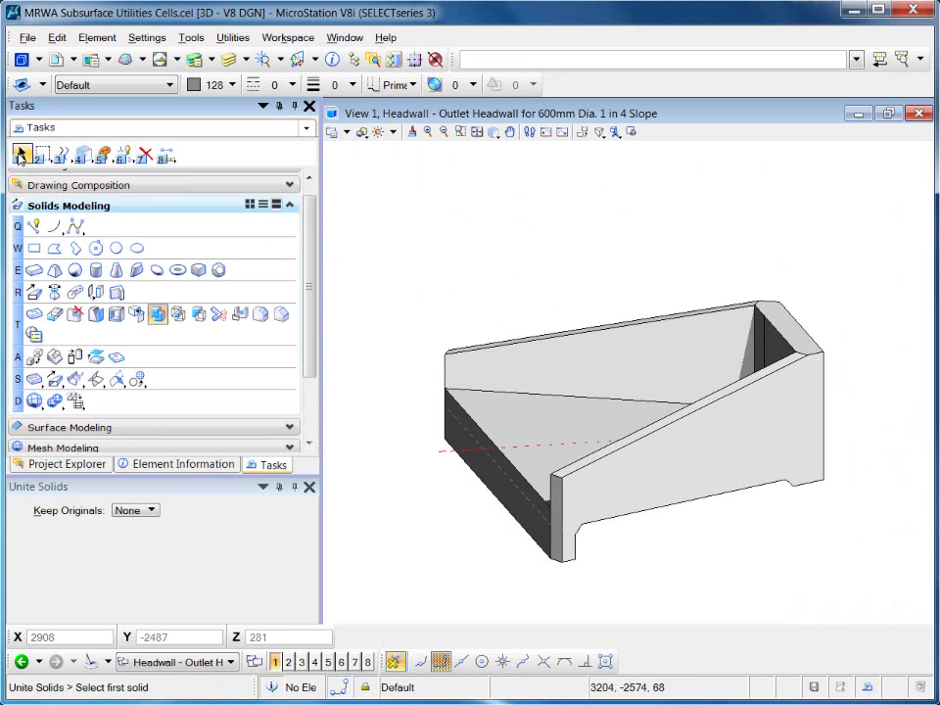
left_click(511, 350)
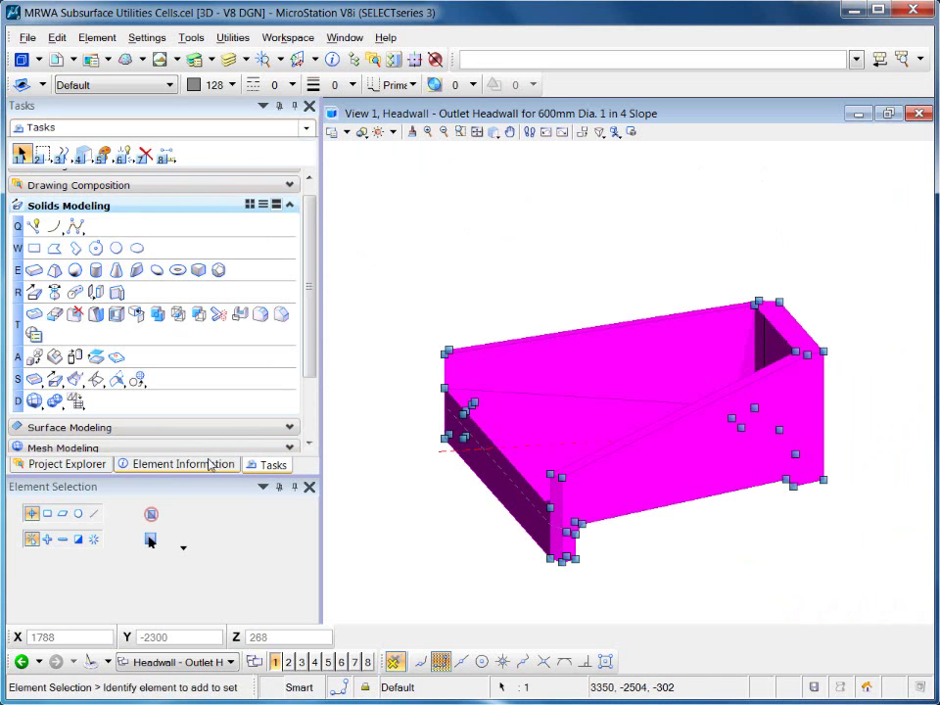
left_click(235, 468)
left_click(291, 336)
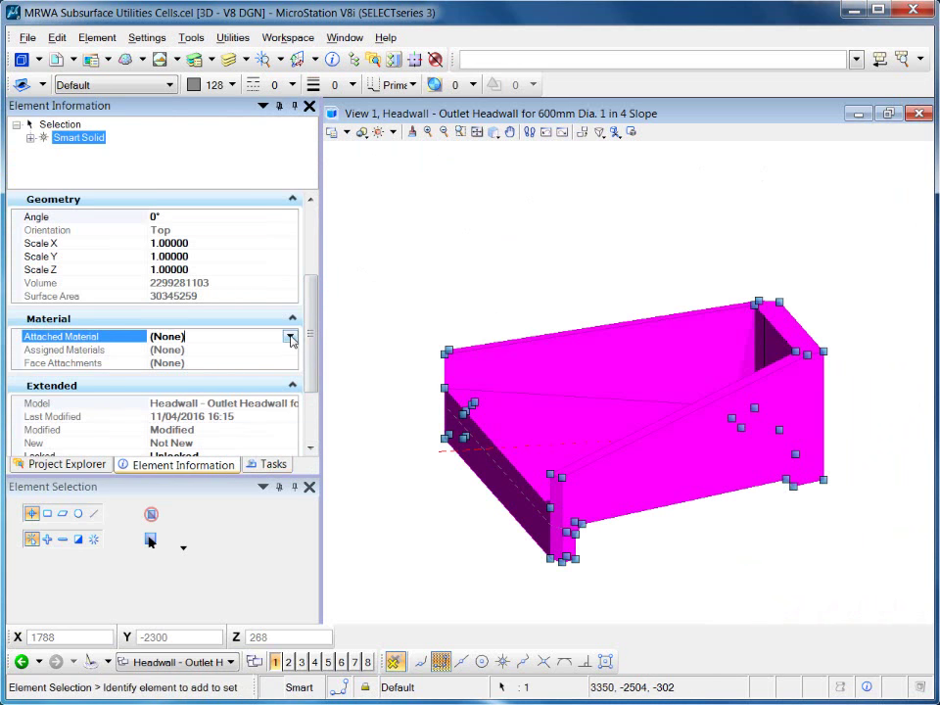
left_click(291, 337)
scroll(59, 519, "down", 5)
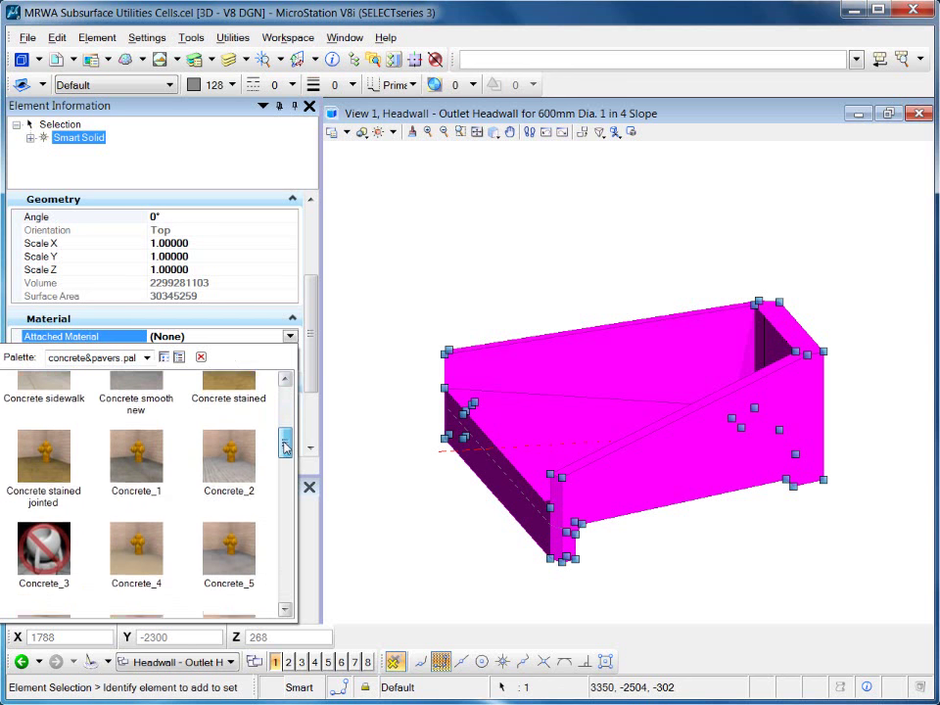
left_click(55, 523)
left_click(418, 474)
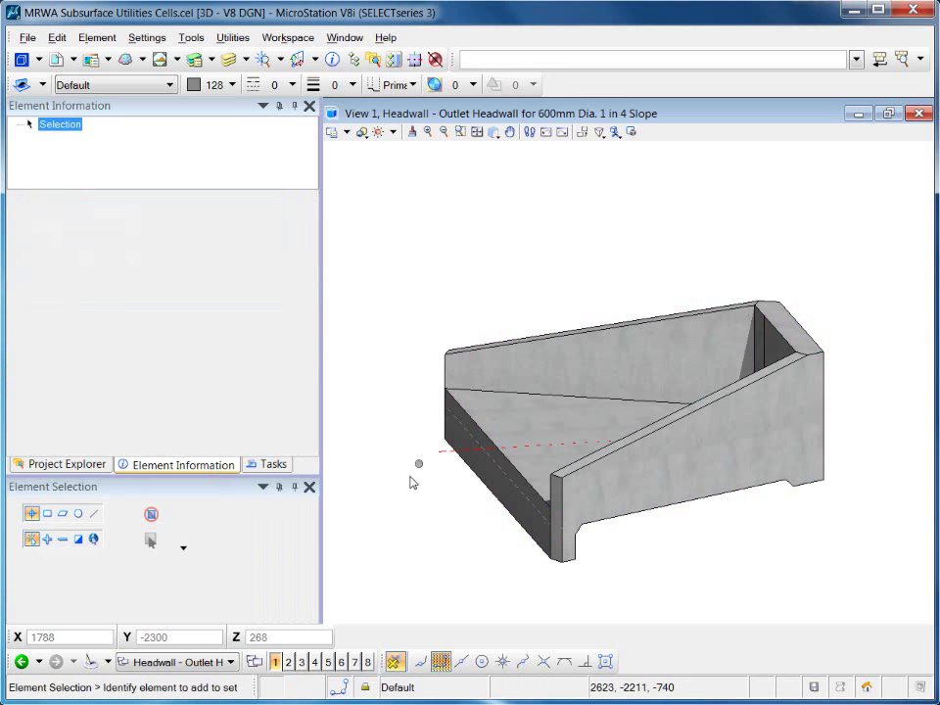
middle_click_drag(406, 480, 514, 520, "shift")
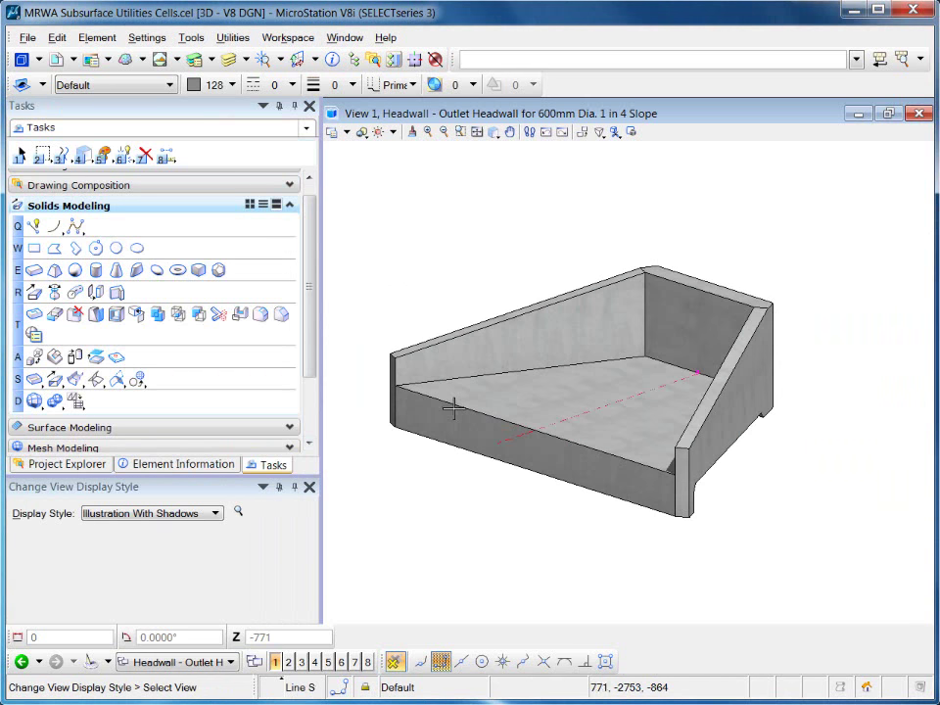
right_click(412, 240)
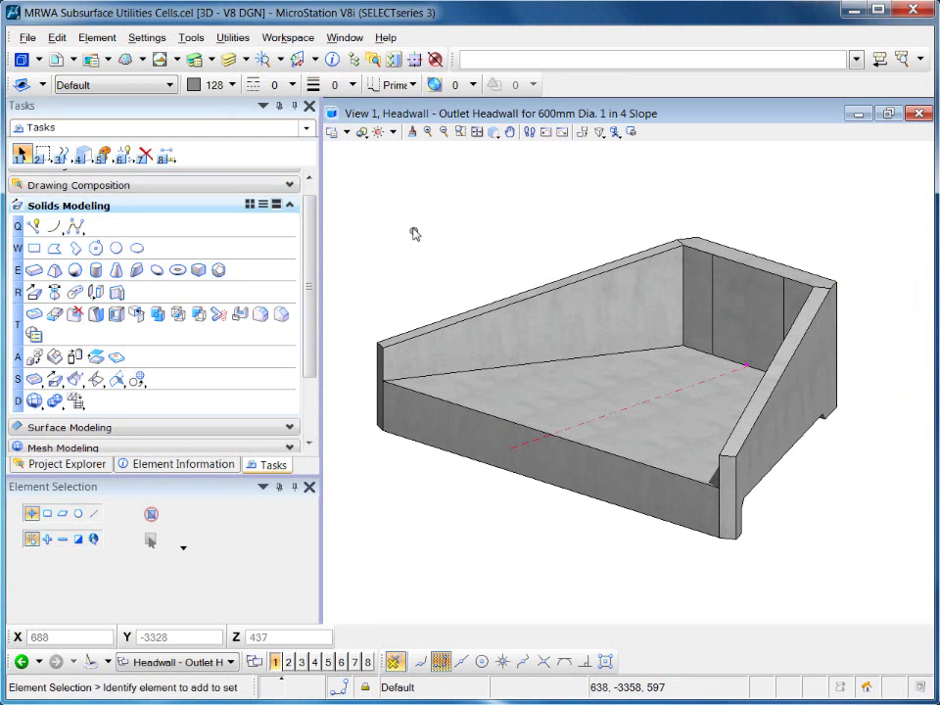
- Copy the name of the 600mm Dia. 1 in 4 Slope outlet headwall model and start creating a new 2D design model
left_click(21, 62)
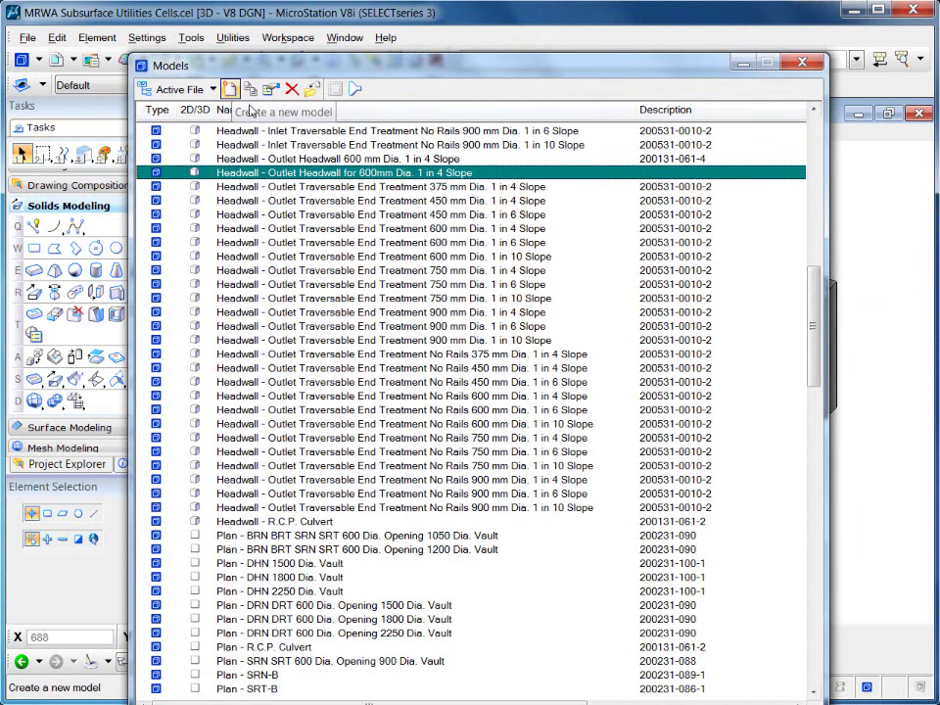
left_click(320, 174)
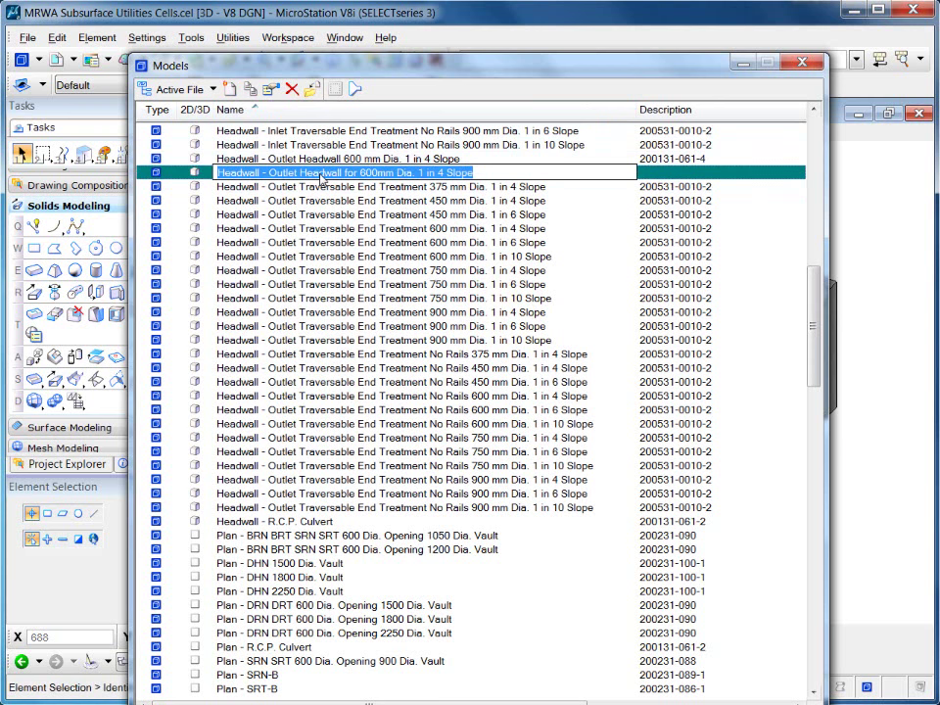
left_click(230, 90)
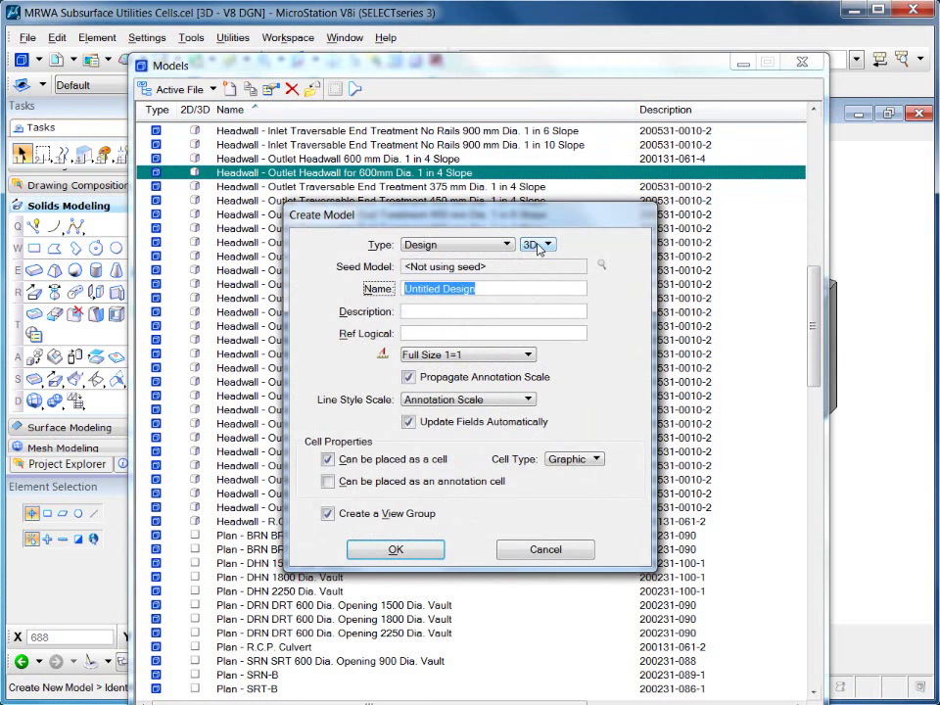
left_click(539, 247)
left_click(542, 230)
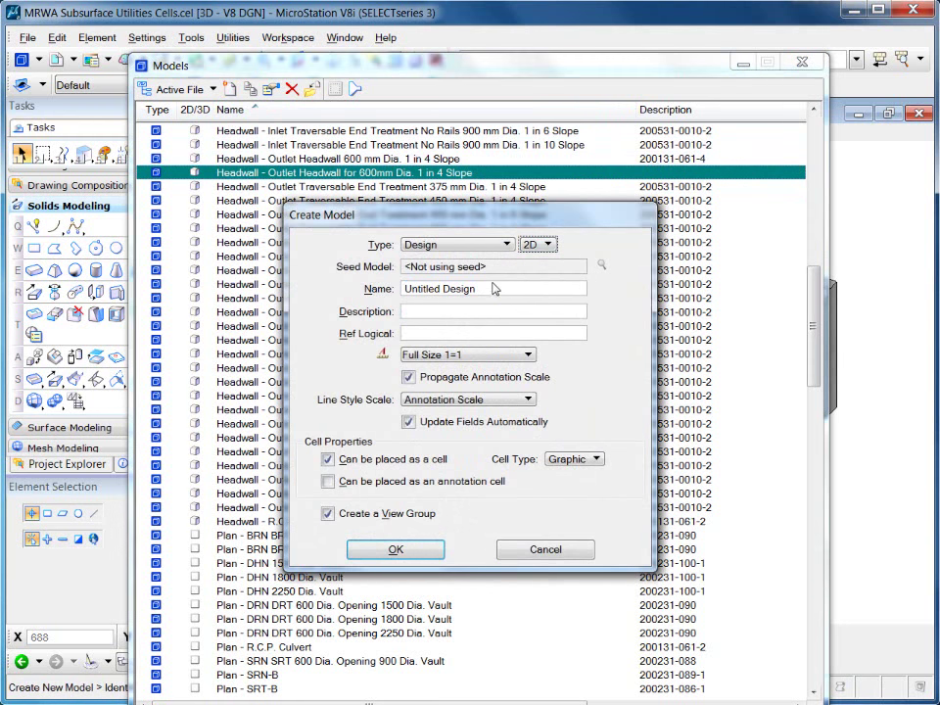
- Replace the new model's default name with the copied name "Headwall - Outlet Headwall for 600mm Dia. 1 in 4 Slope"
left_click(493, 291)
left_click_drag(441, 291, 407, 296)
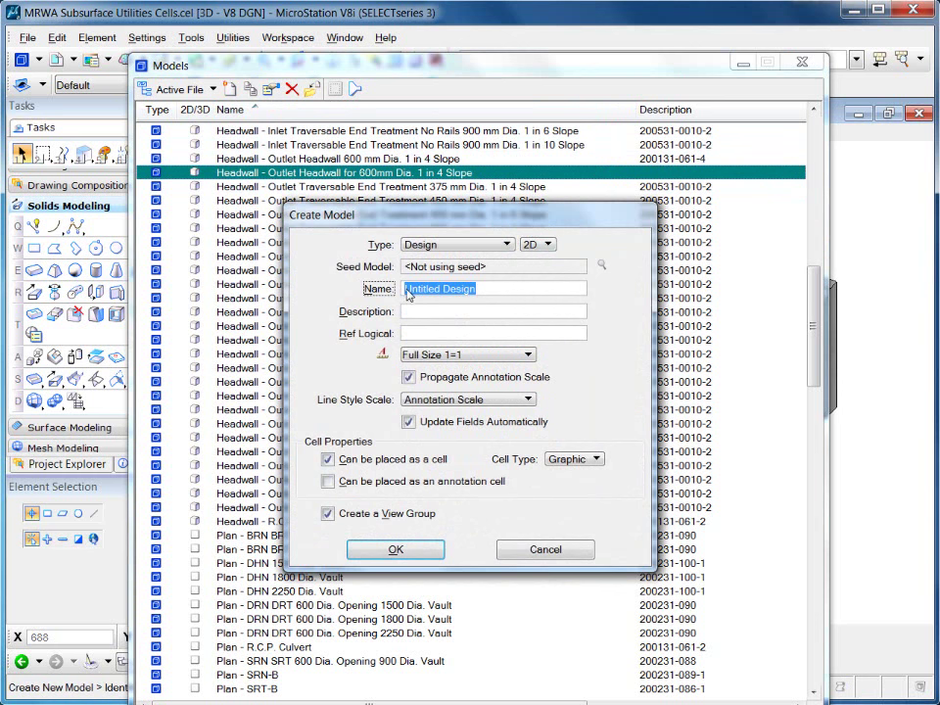
type("Headwall for 600mm Dia. 1 in 4 Slope")
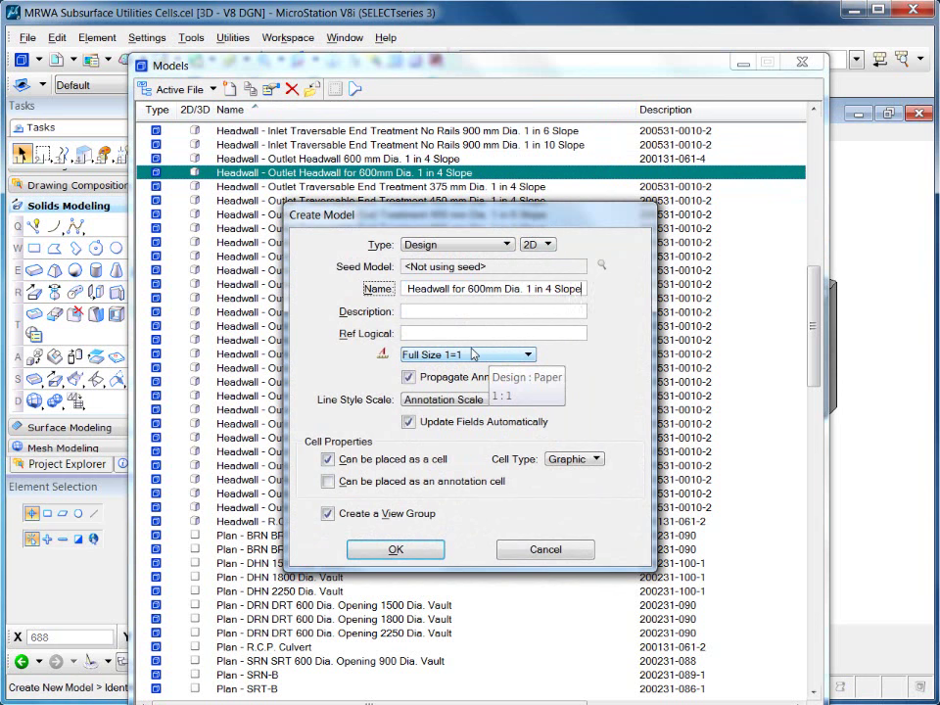
key("Home")
type("Headwall - Outlet")
key("Home")
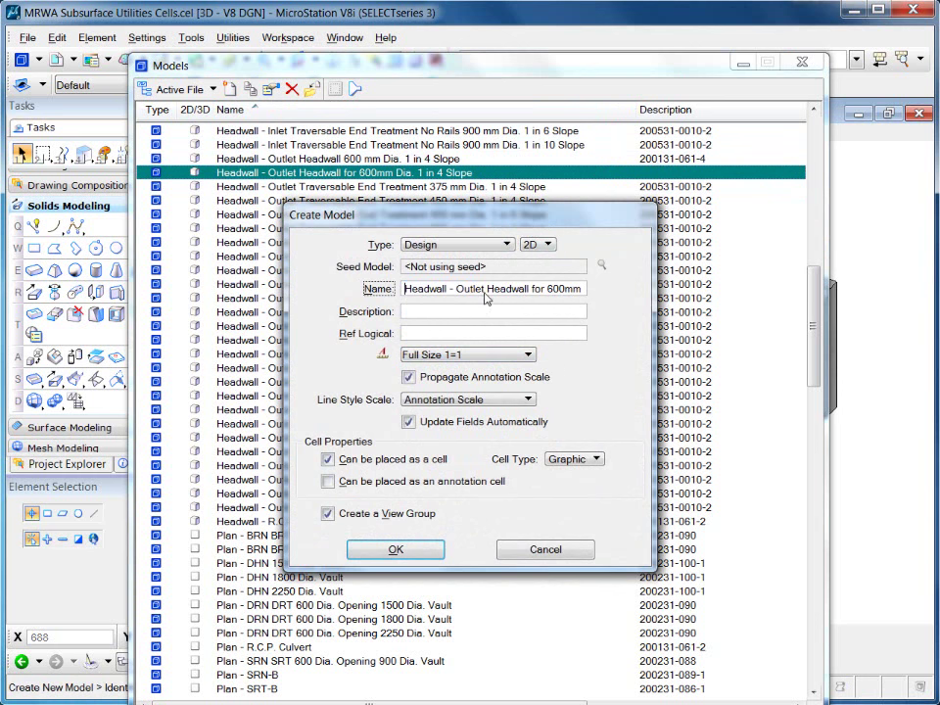
- Edit the name to "Plan - Headwall for 600mm Dia. 1 in 4 Slope", create the model and close the model list
key("ctrl+Right")
key("ctrl+Right")
key("ctrl+Right")
key("BackSpace")
key("BackSpace")
key("BackSpace")
key("BackSpace")
key("BackSpace")
key("BackSpace")
key("BackSpace")
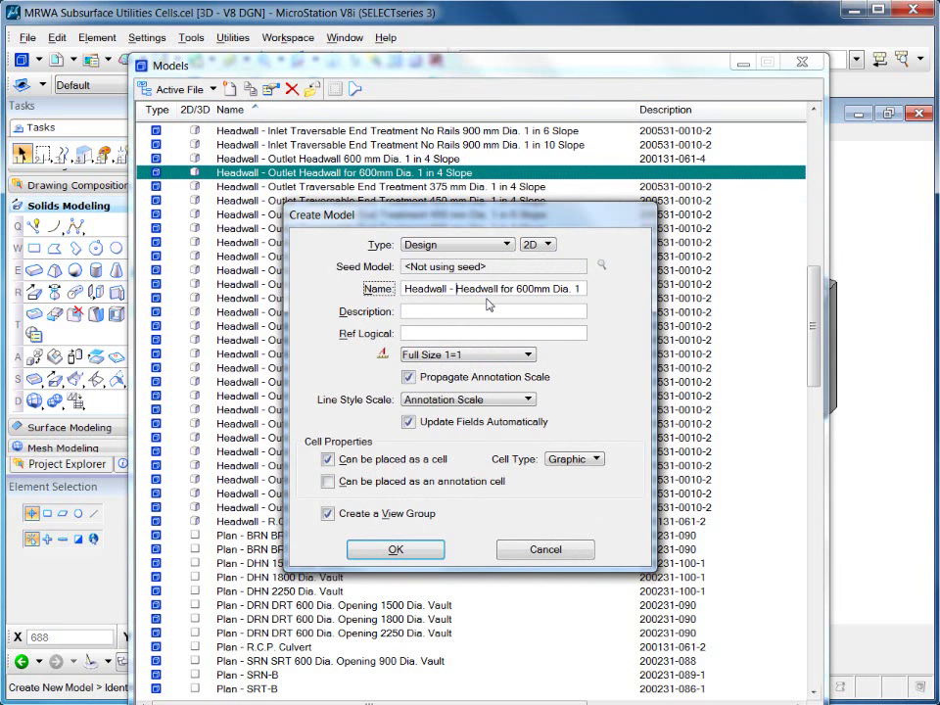
left_click_drag(450, 296, 440, 295)
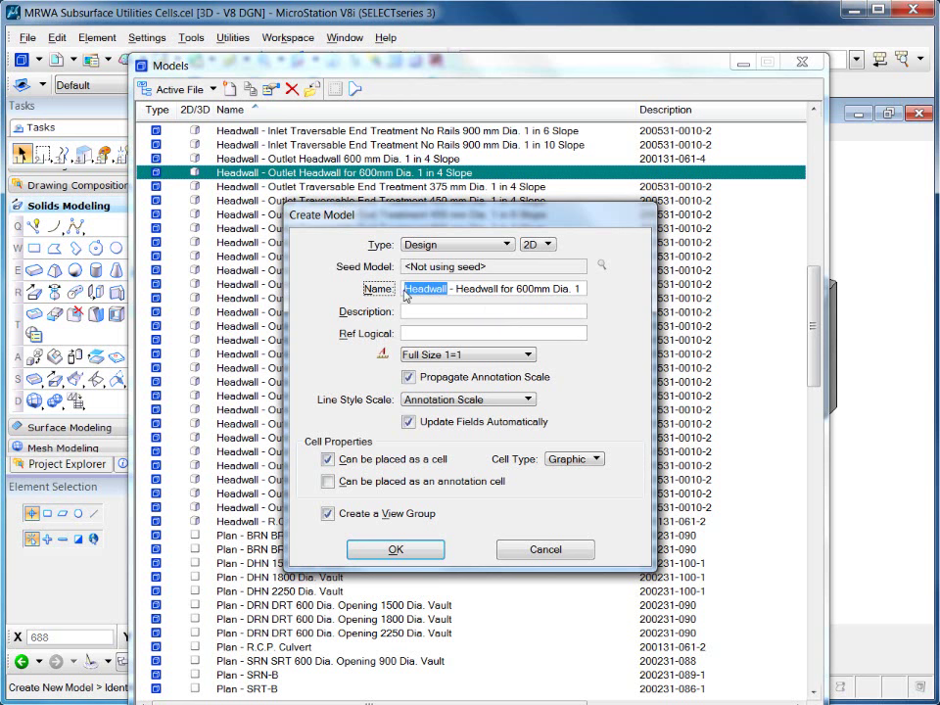
key("BackSpace")
type("Plan")
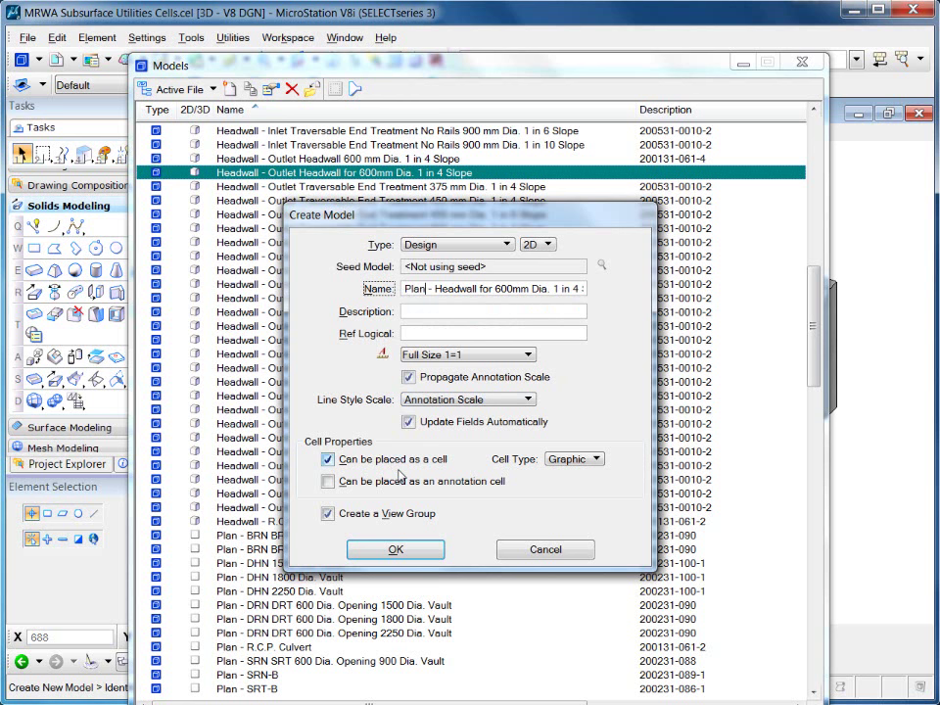
left_click(395, 551)
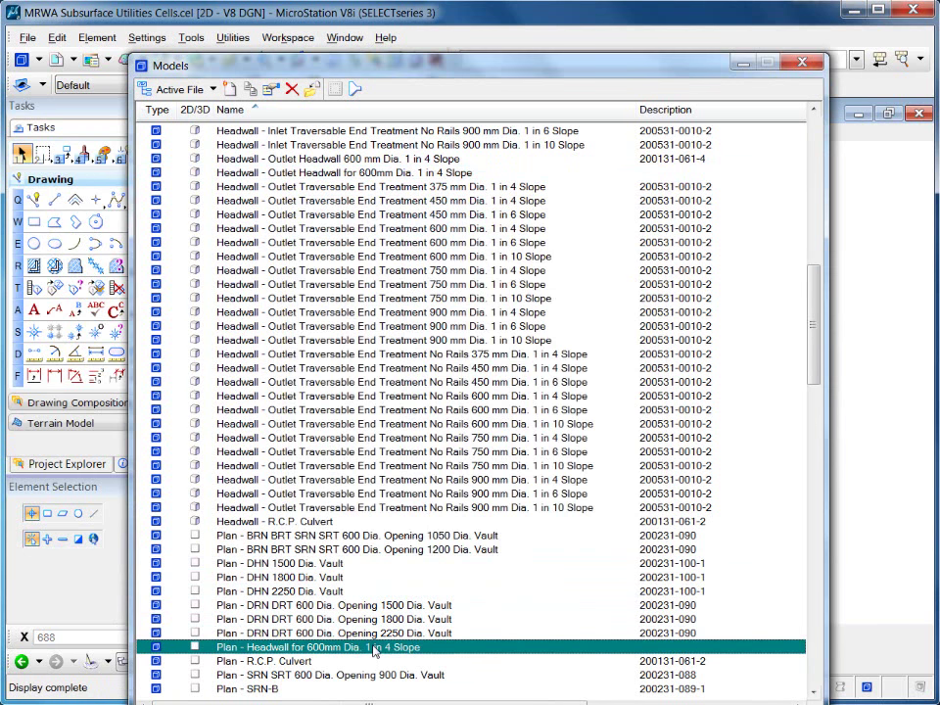
left_click(801, 65)
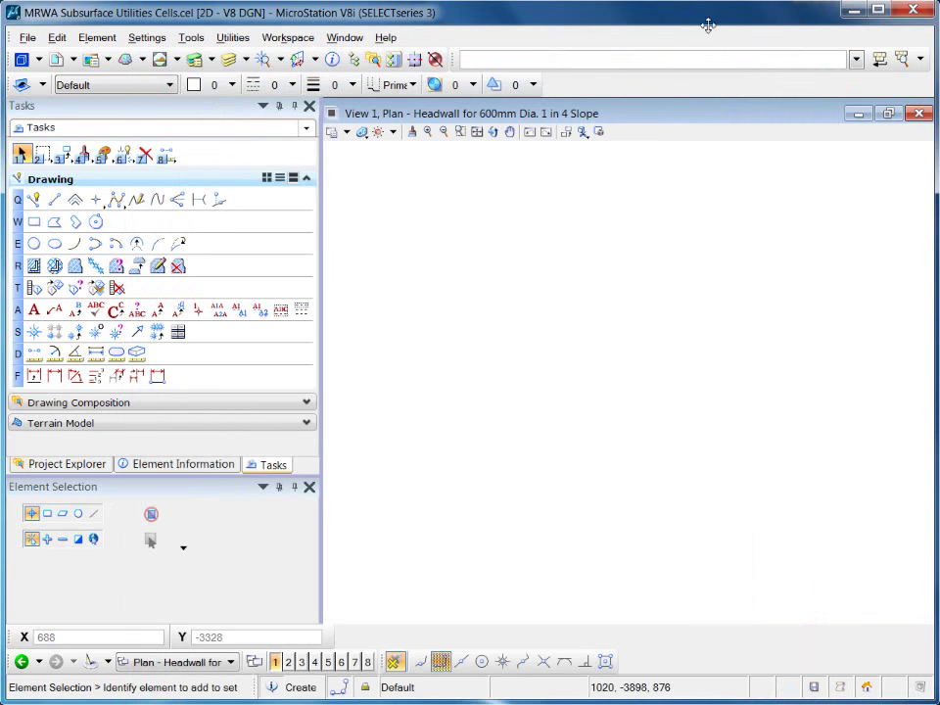
- Set the active attributes to Construction class, line style 3 and red colour 3 in the plan model
left_click(479, 136)
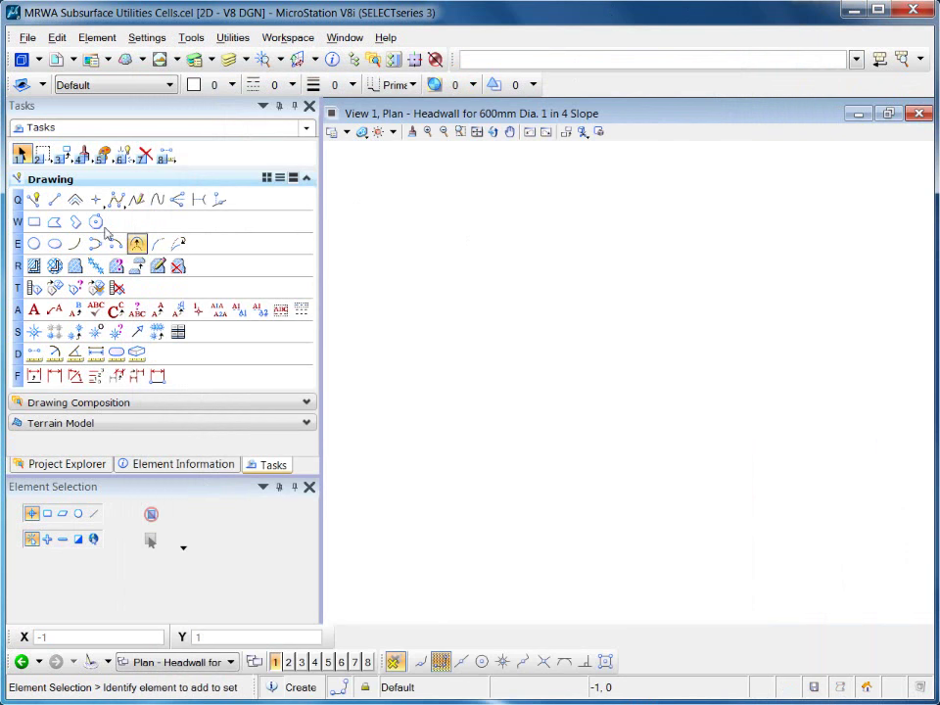
left_click(393, 86)
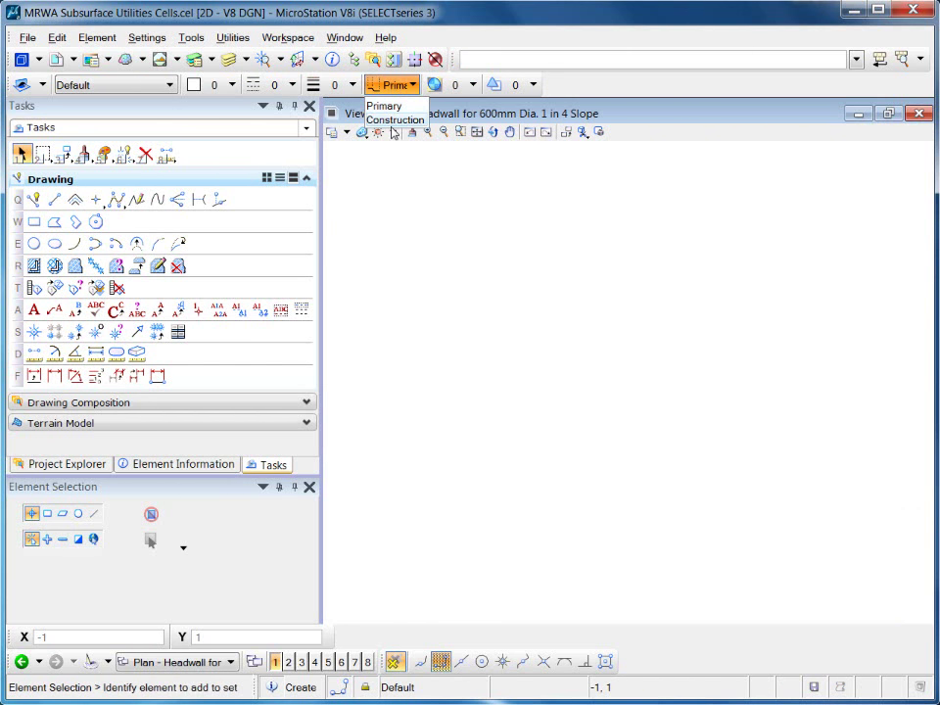
left_click(391, 120)
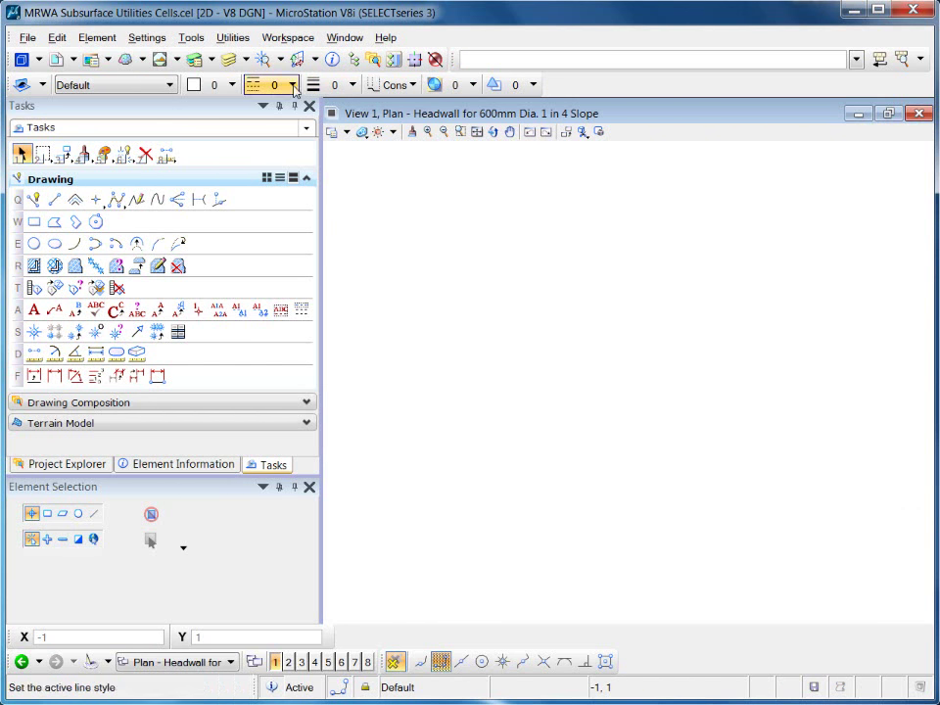
left_click(283, 87)
left_click(304, 177)
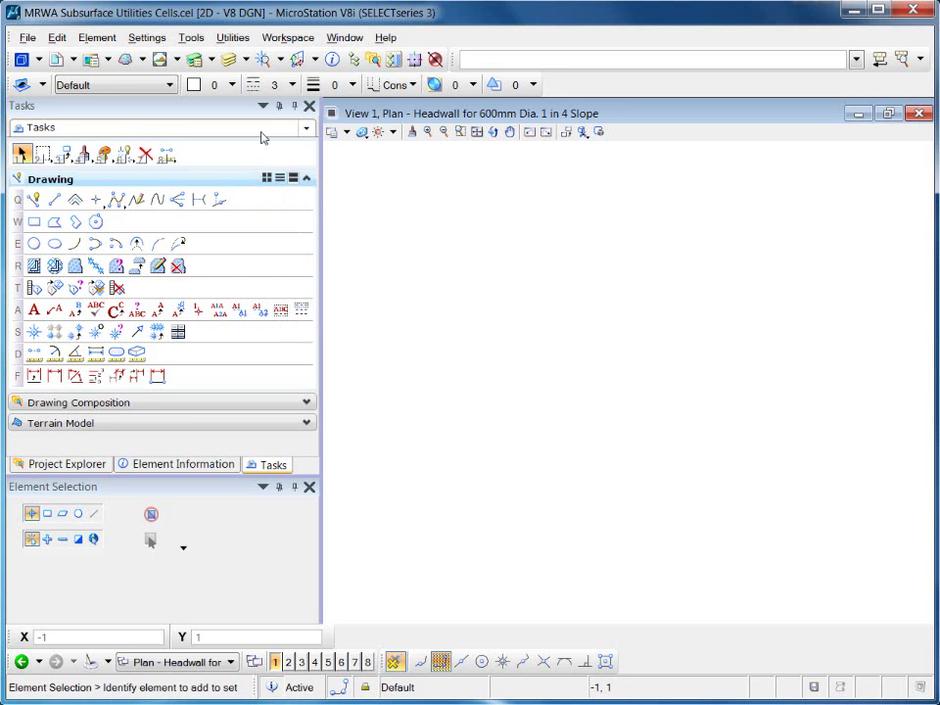
left_click(229, 86)
left_click(247, 168)
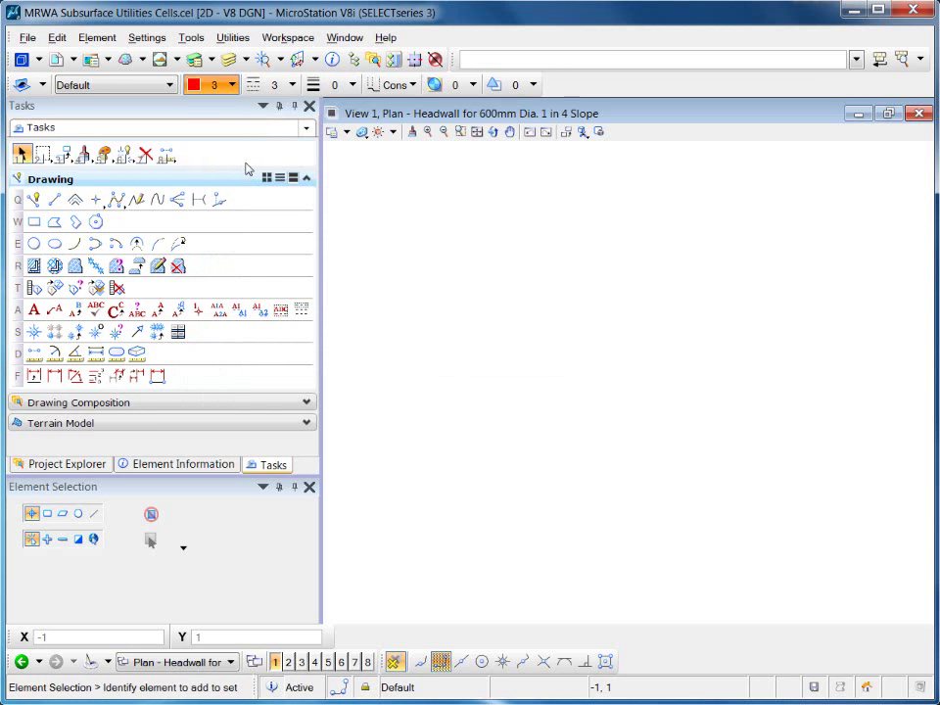
- Draw a horizontal construction line 3000 long in the positive X direction from the origin 0,0
key("q")
key("2")
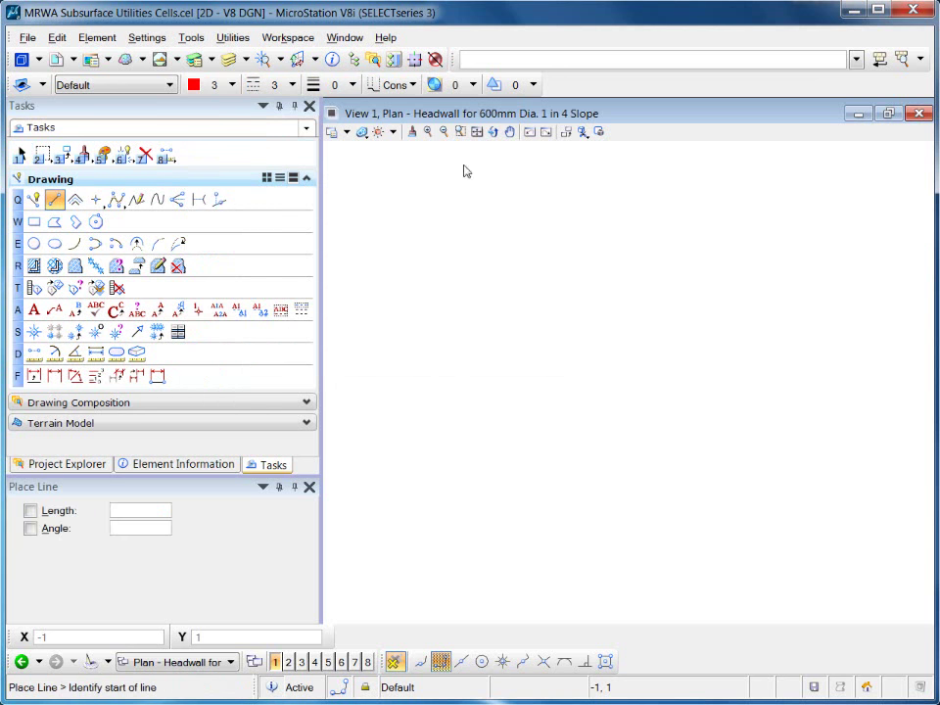
left_click(856, 60)
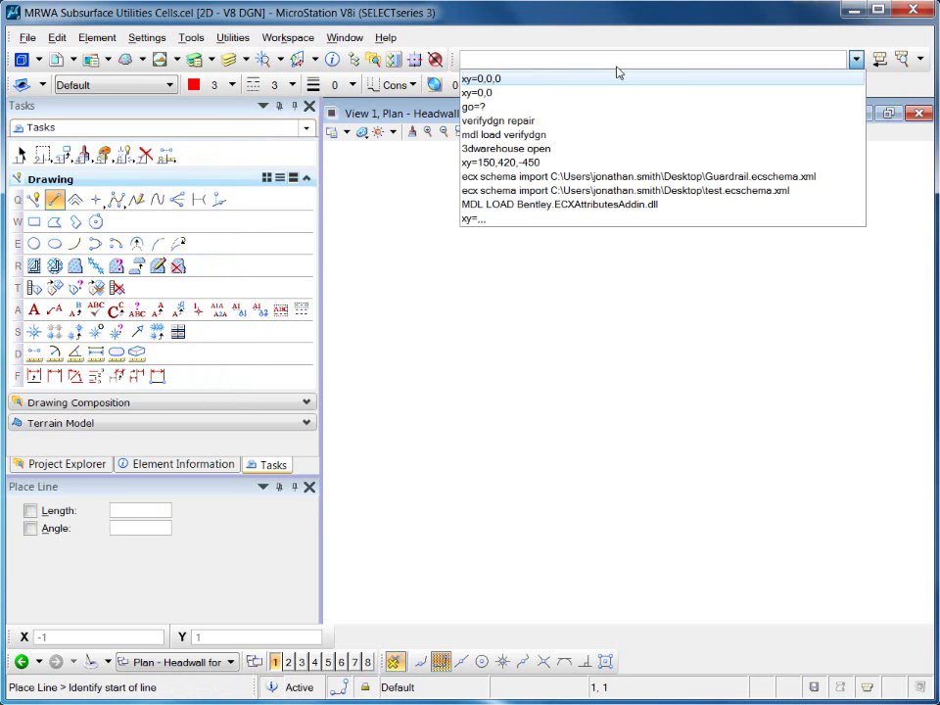
left_click(492, 94)
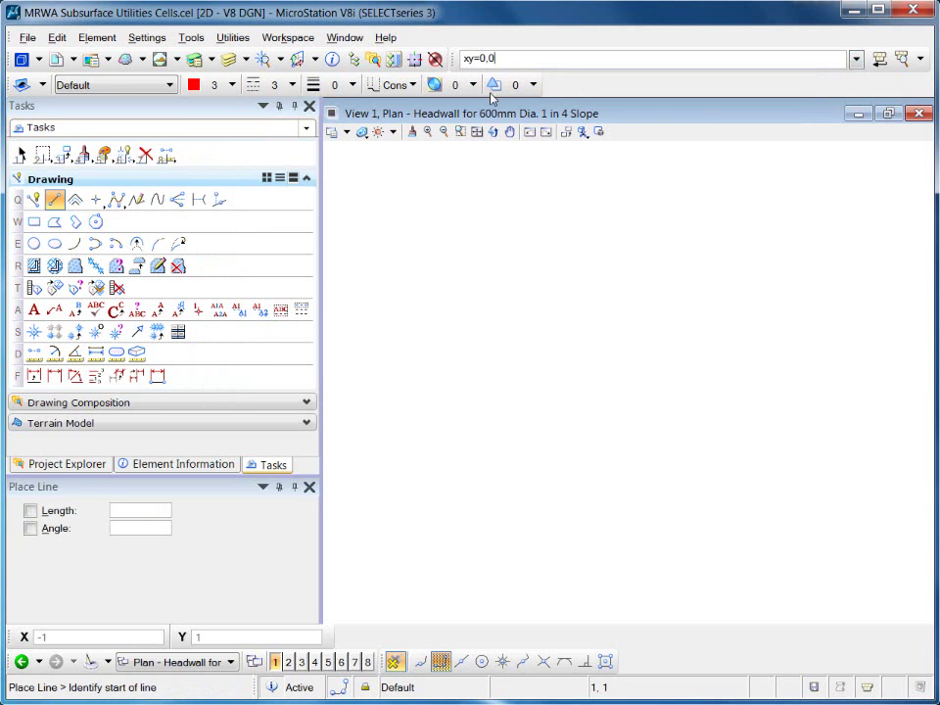
key("Return")
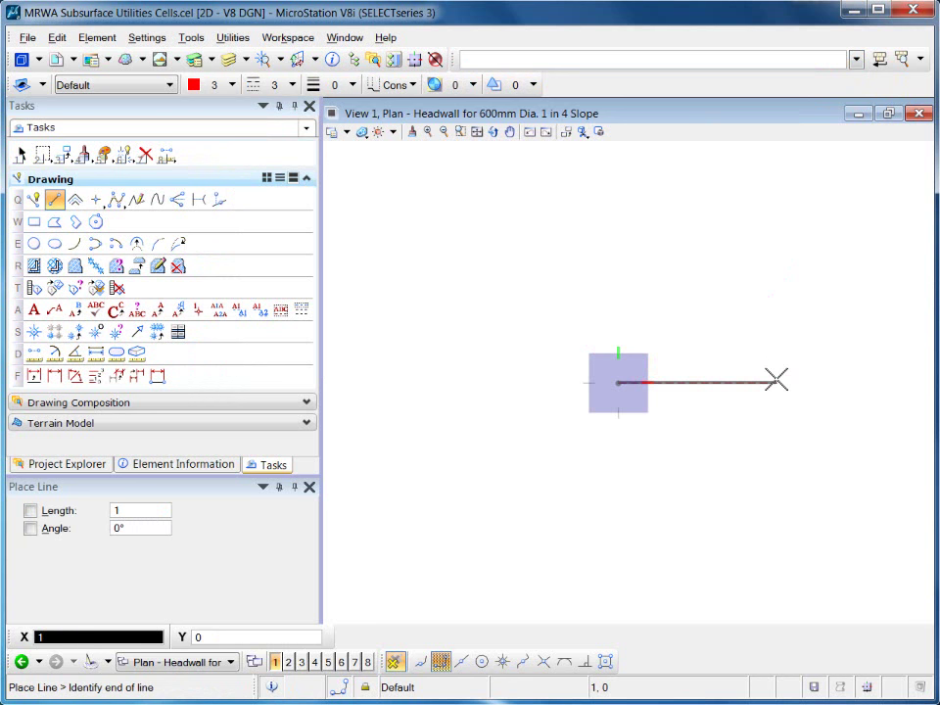
type("300")
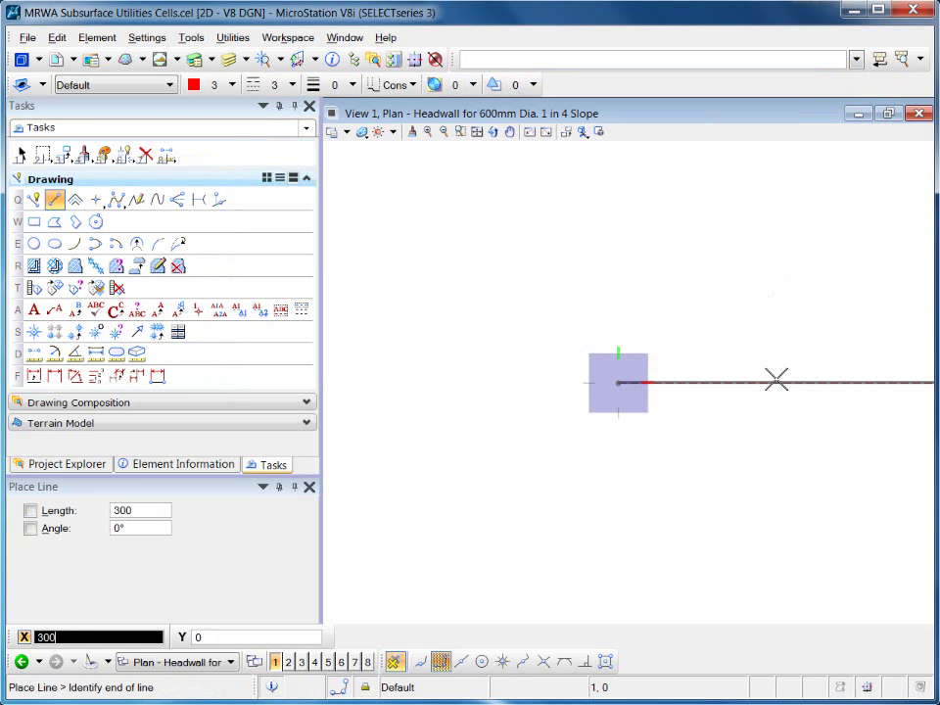
type("0")
key("Return")
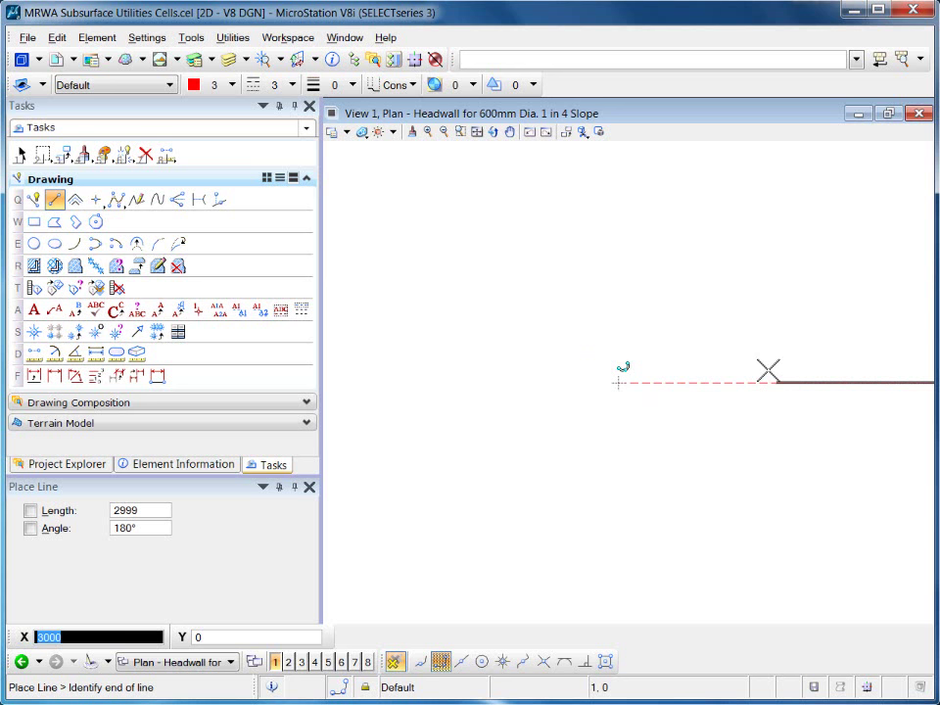
right_click(760, 323)
scroll(760, 322, "down", 1)
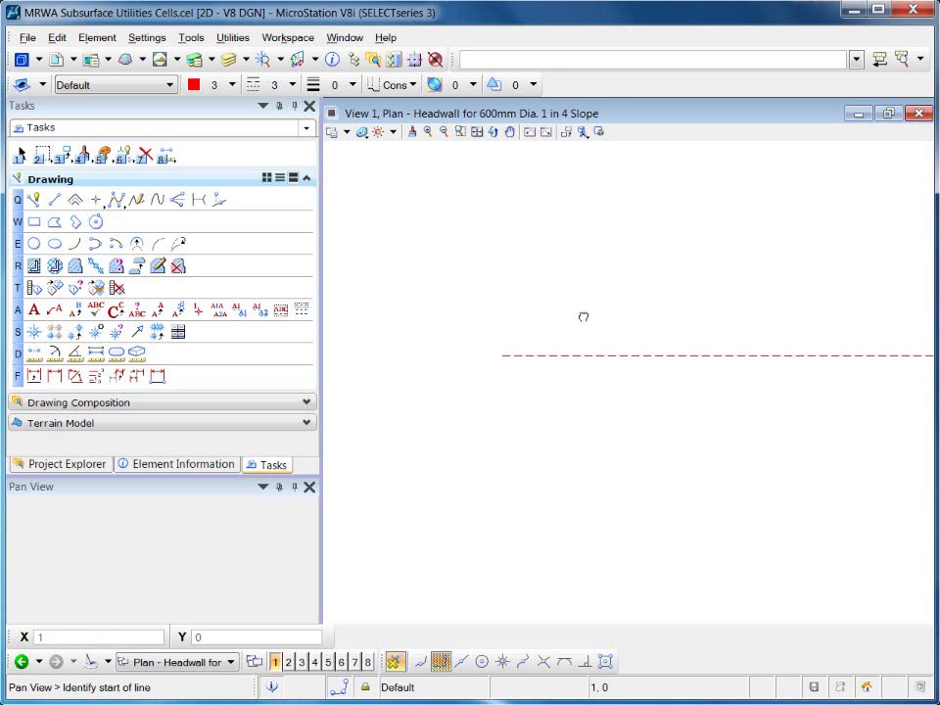
- Set the active line weight to 5 and place an Element-type point at the construction line's start
left_click(338, 86)
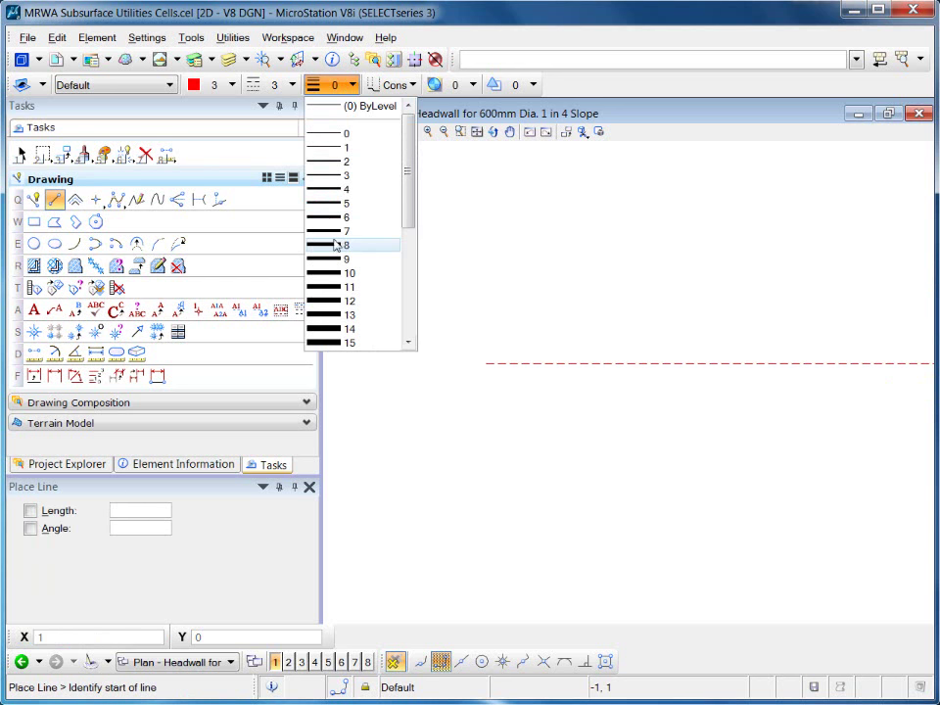
left_click(351, 206)
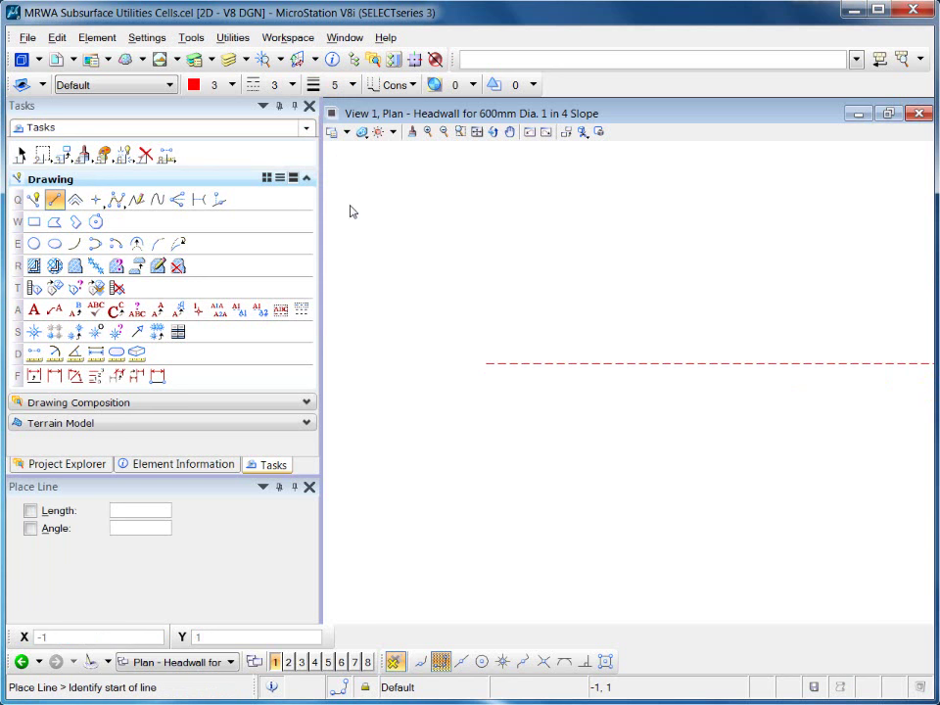
left_click(96, 199)
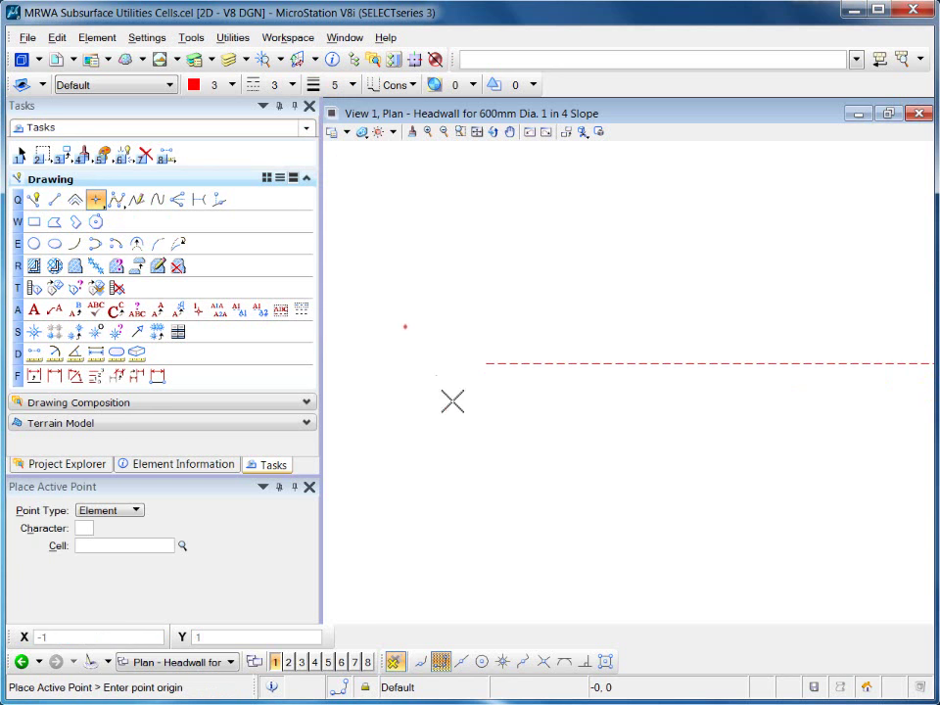
left_click(487, 364)
key("Escape")
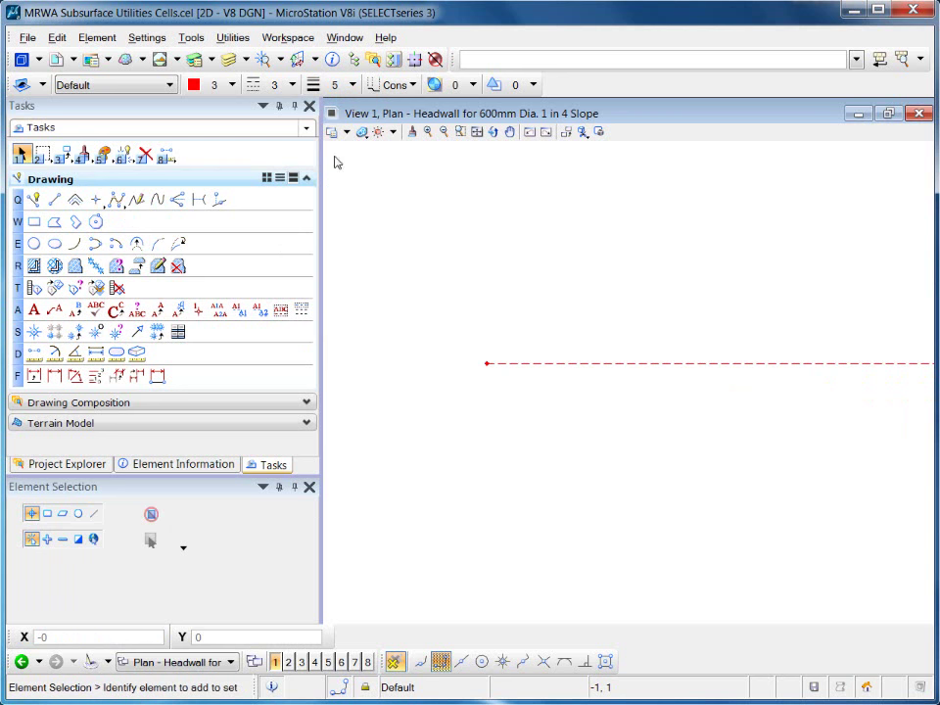
- Set the active line weight to 10, line style to 4 and colour to yellow 4, and place a point at the construction line's start
left_click(343, 86)
left_click(357, 274)
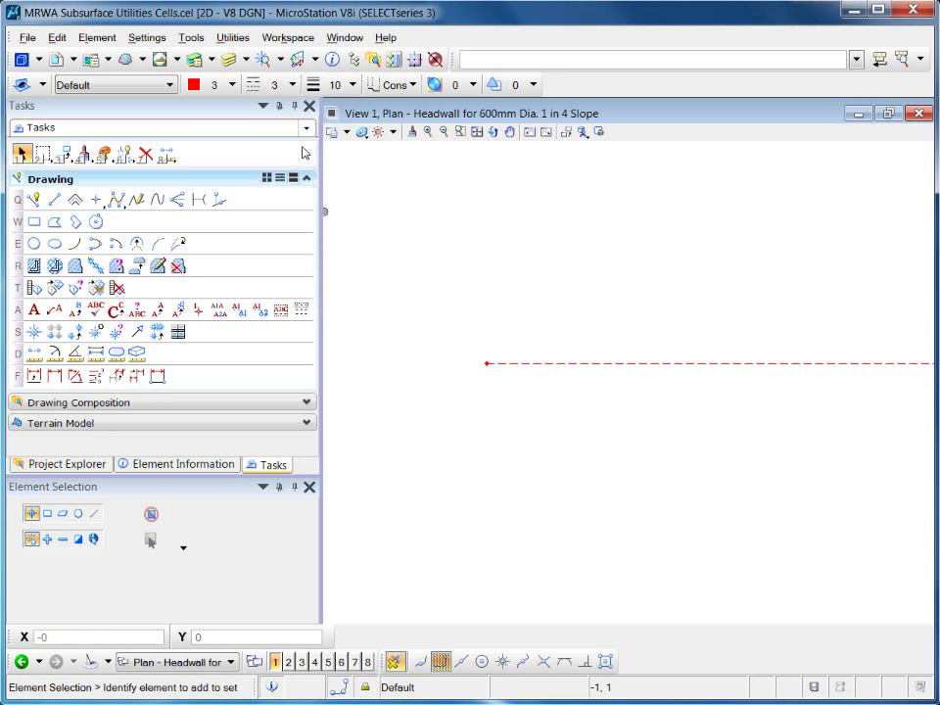
left_click(266, 87)
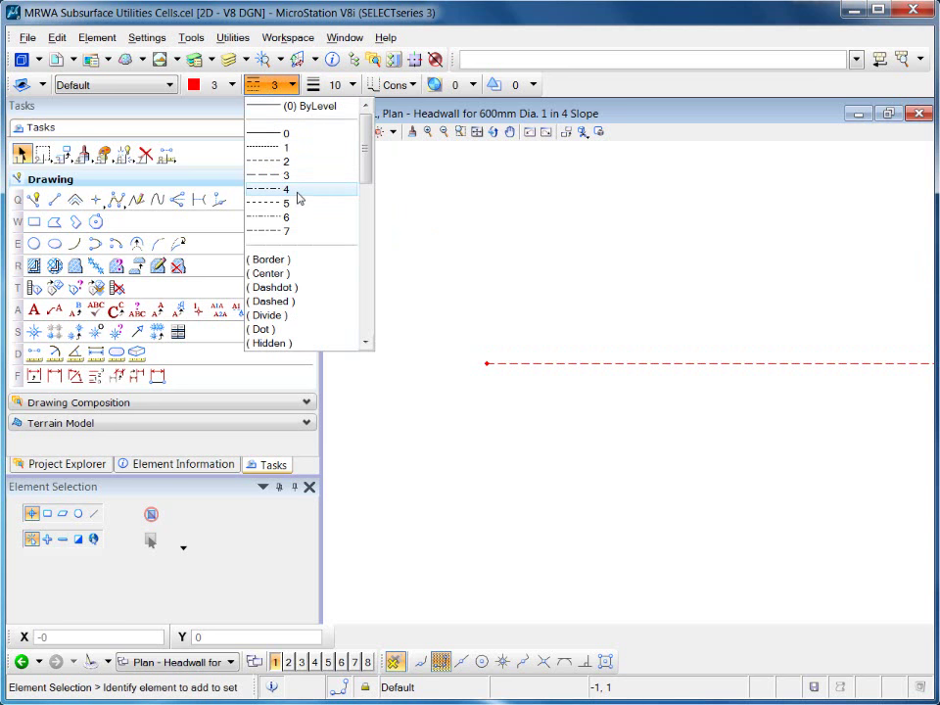
left_click(299, 199)
left_click(212, 86)
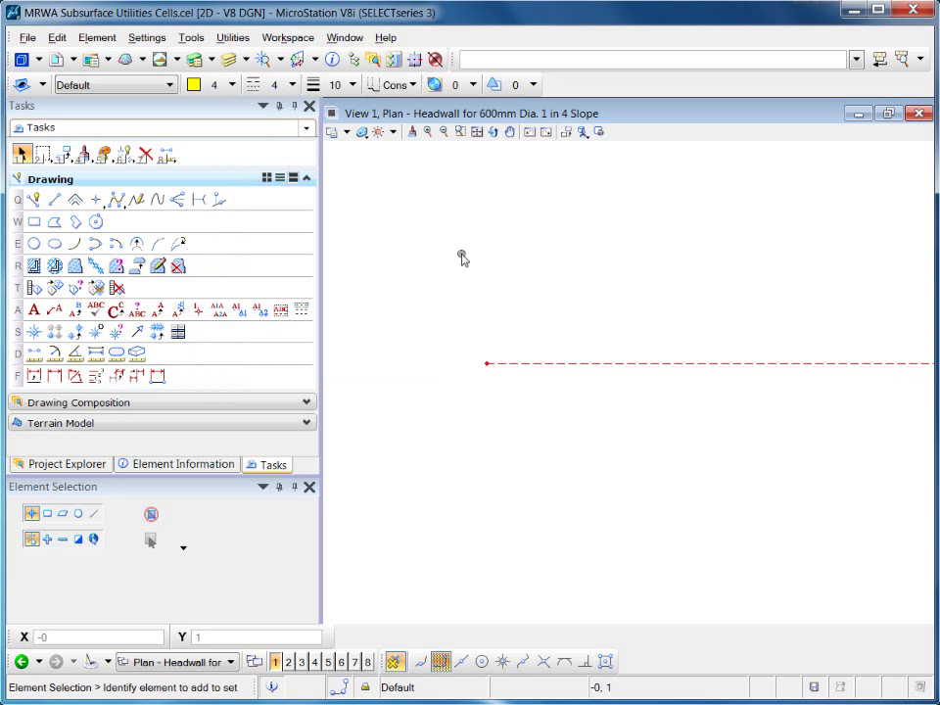
left_click(97, 201)
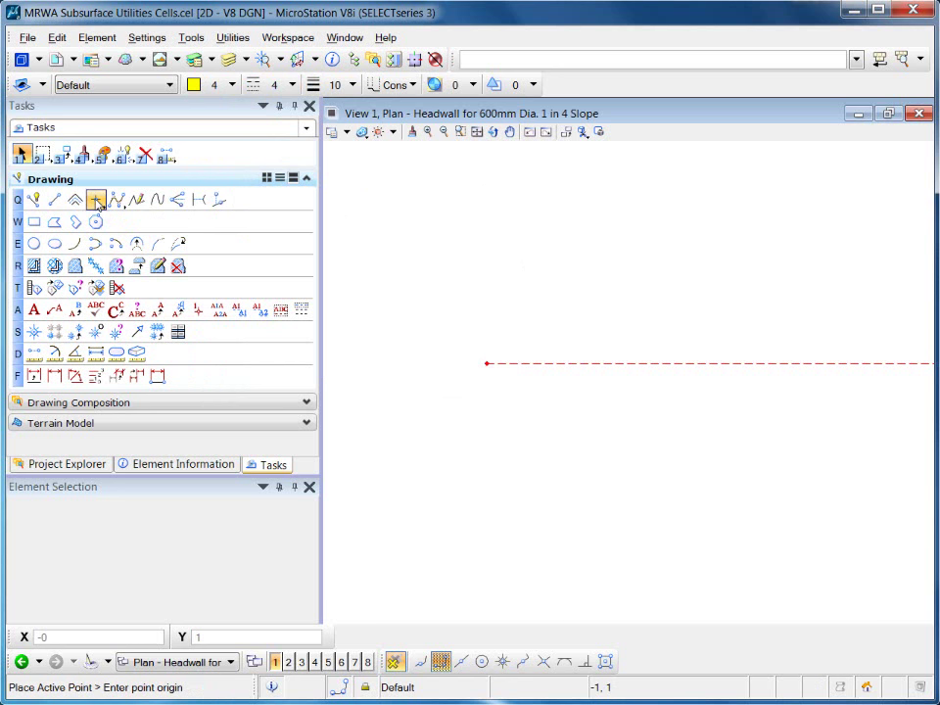
left_click(486, 363)
key("Escape")
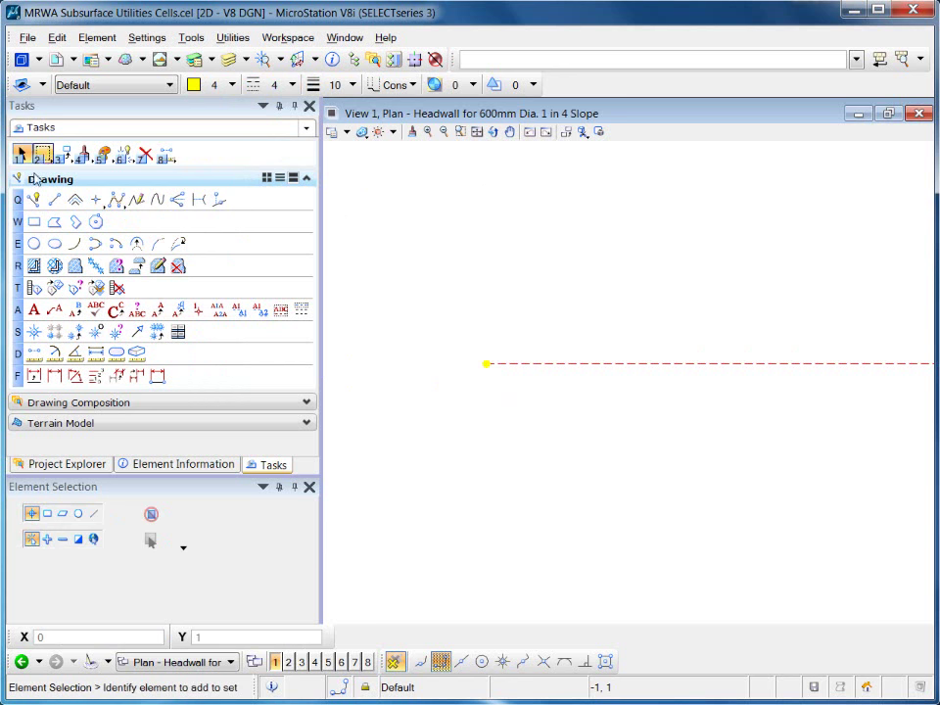
- Choose MRWA Subsurface Utilities Cells.cel from the Bentley-Civil-Metric cell folder as a reference to attach
left_click(478, 132)
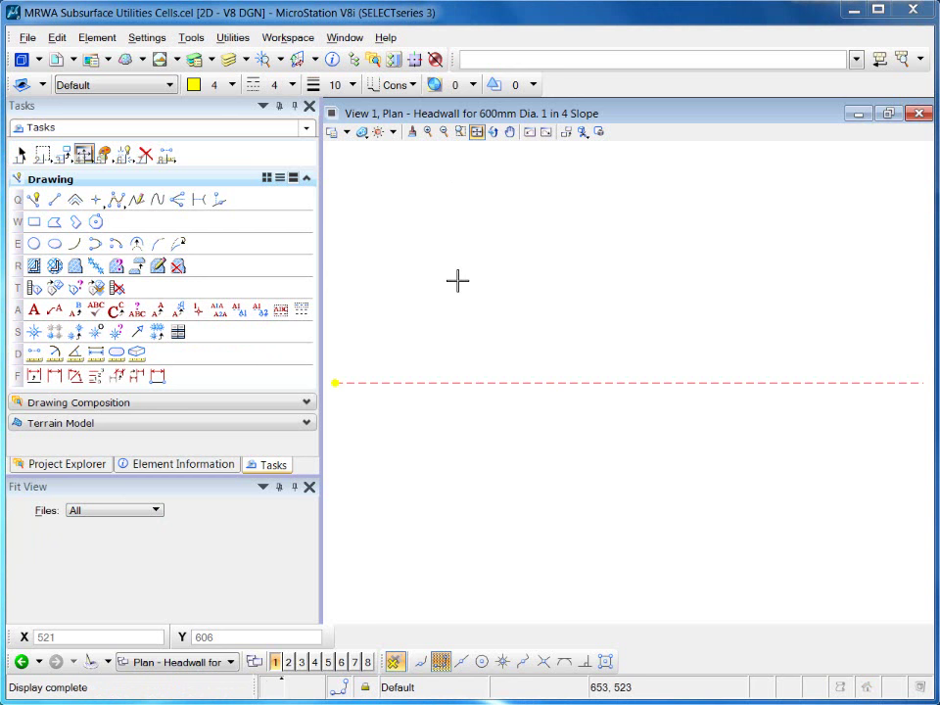
left_click(21, 154)
scroll(431, 311, "down", 2)
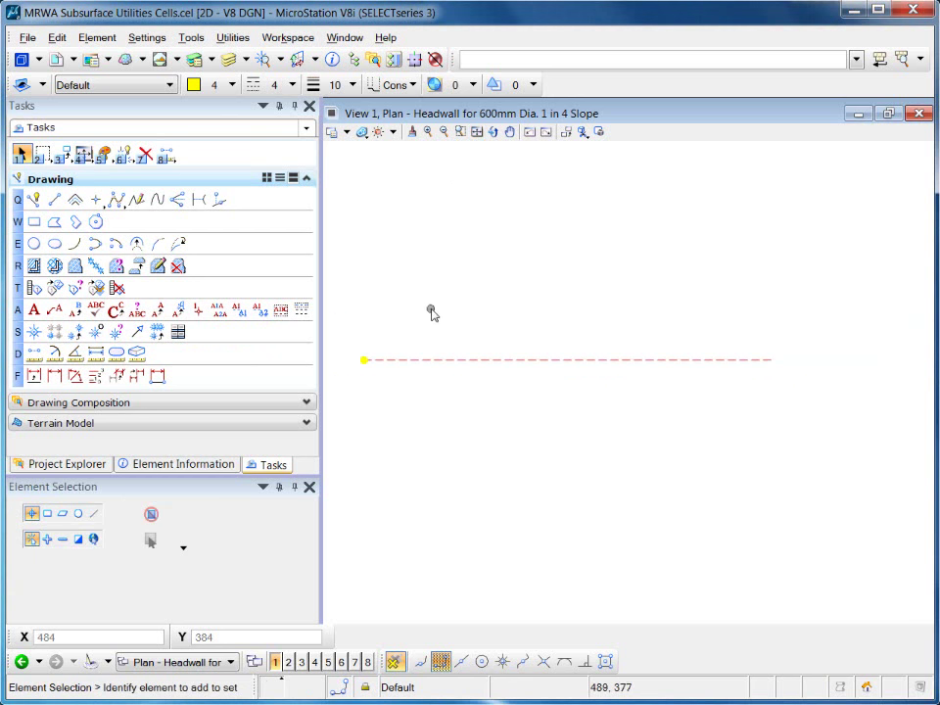
middle_click_drag(431, 311, 477, 337)
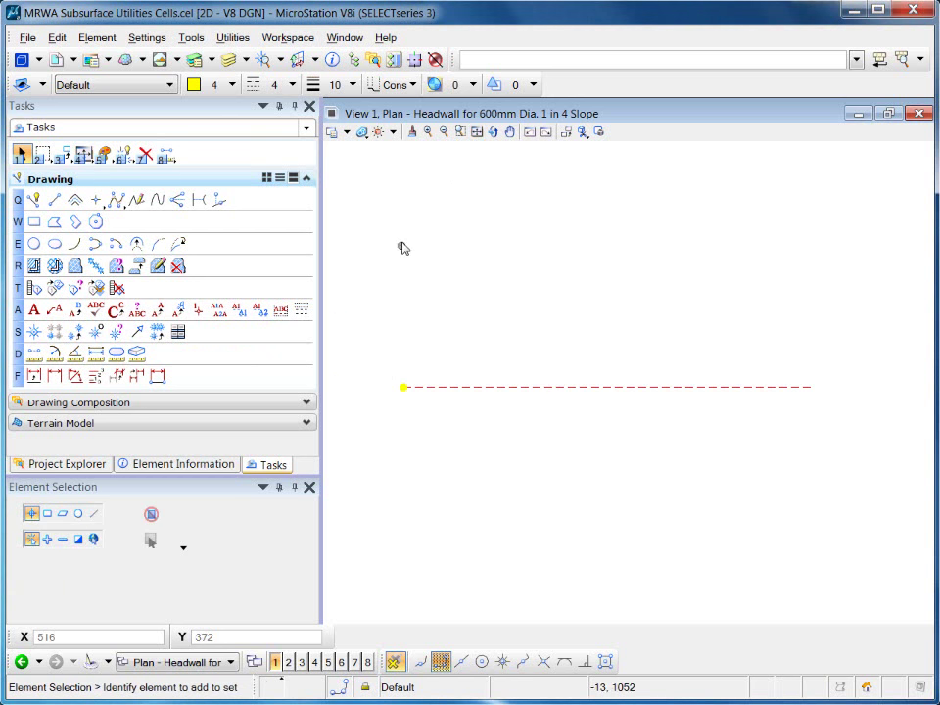
left_click(57, 58)
left_click_drag(90, 169, 420, 158)
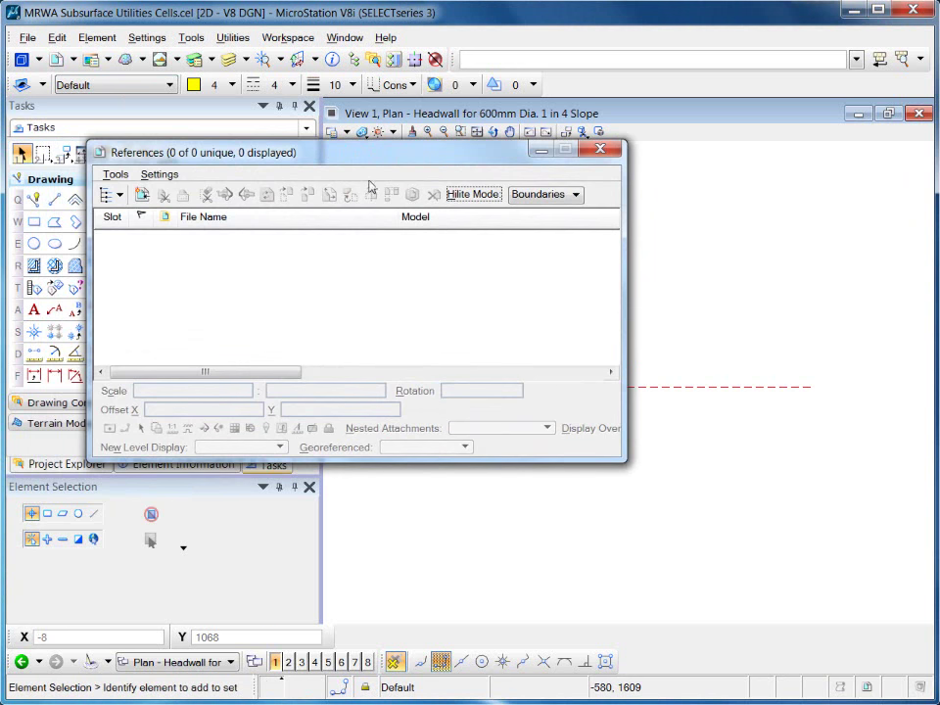
left_click(143, 193)
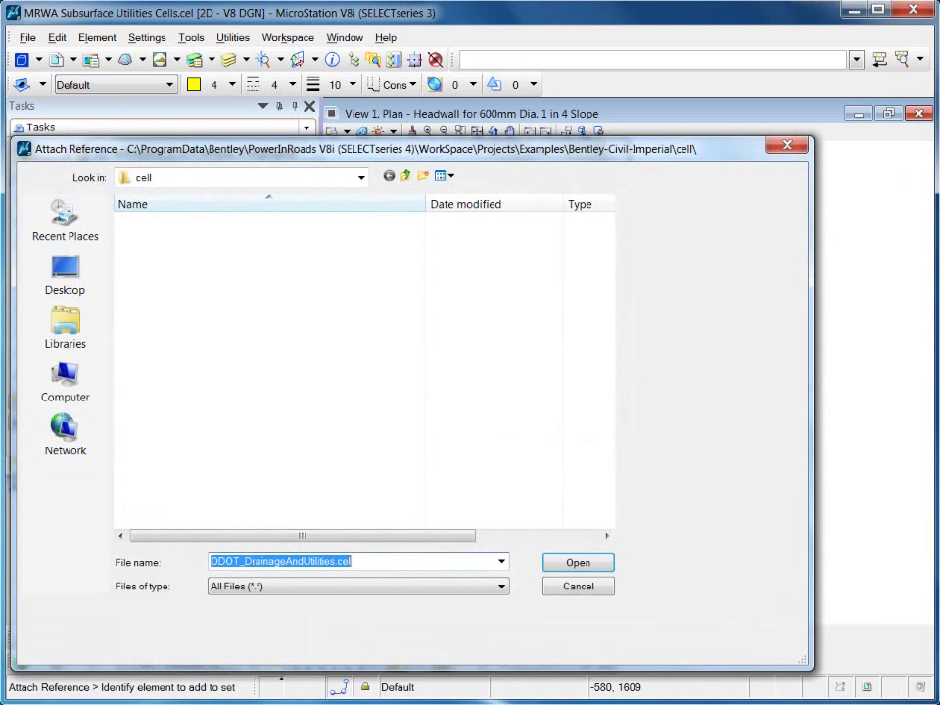
left_click(362, 179)
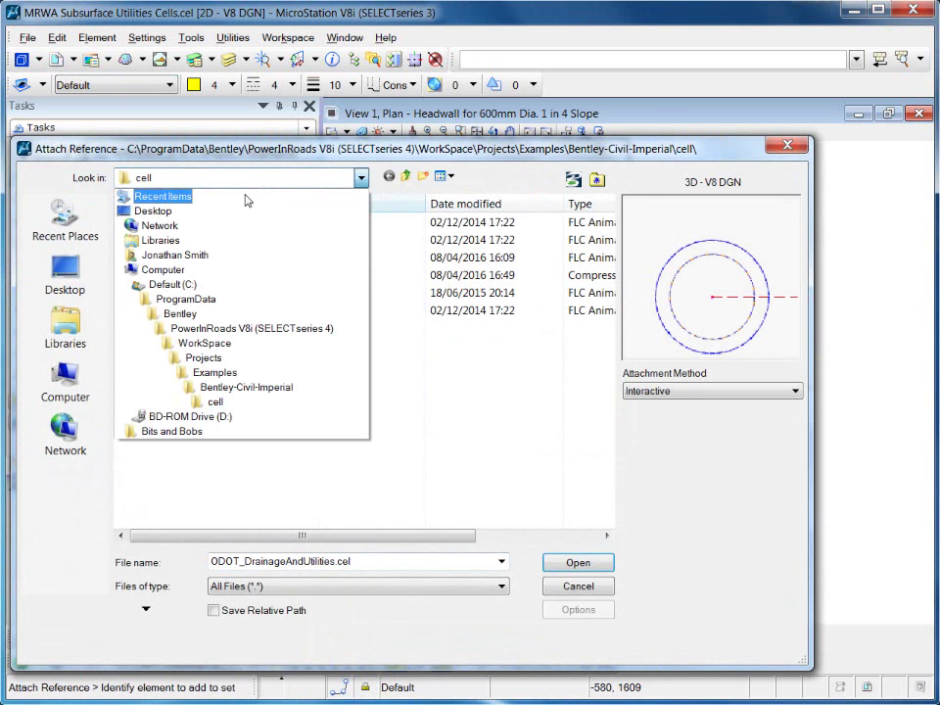
left_click(220, 369)
double_click(210, 241)
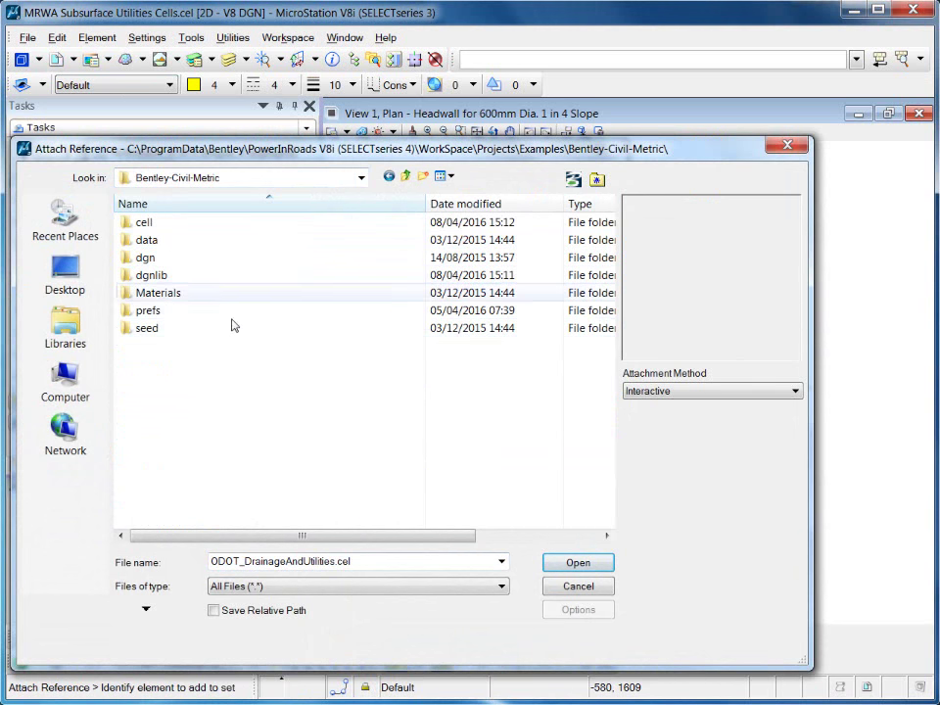
double_click(162, 231)
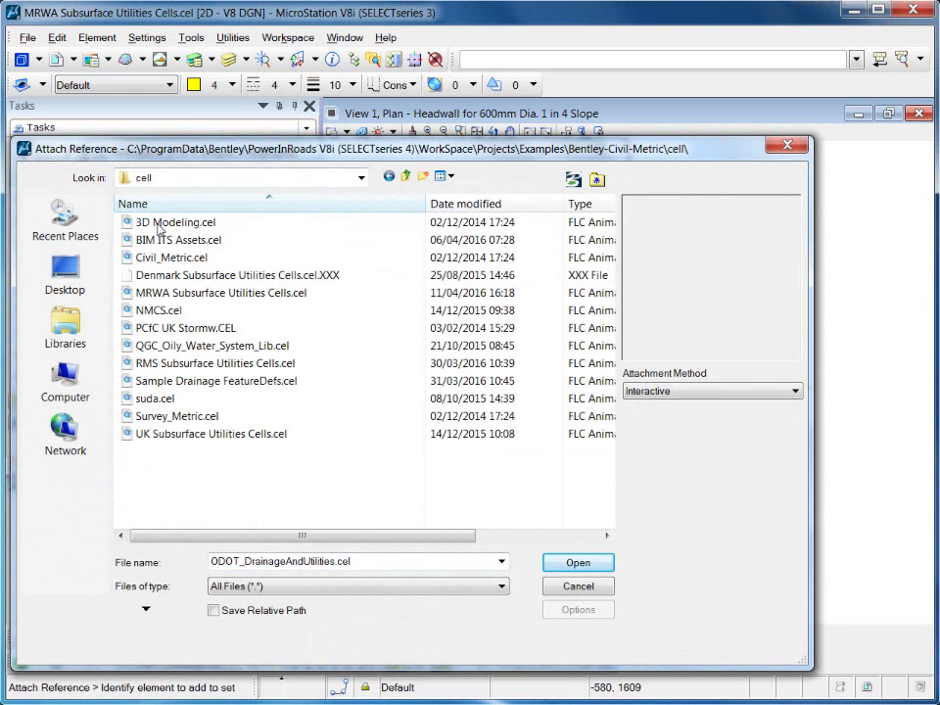
double_click(174, 296)
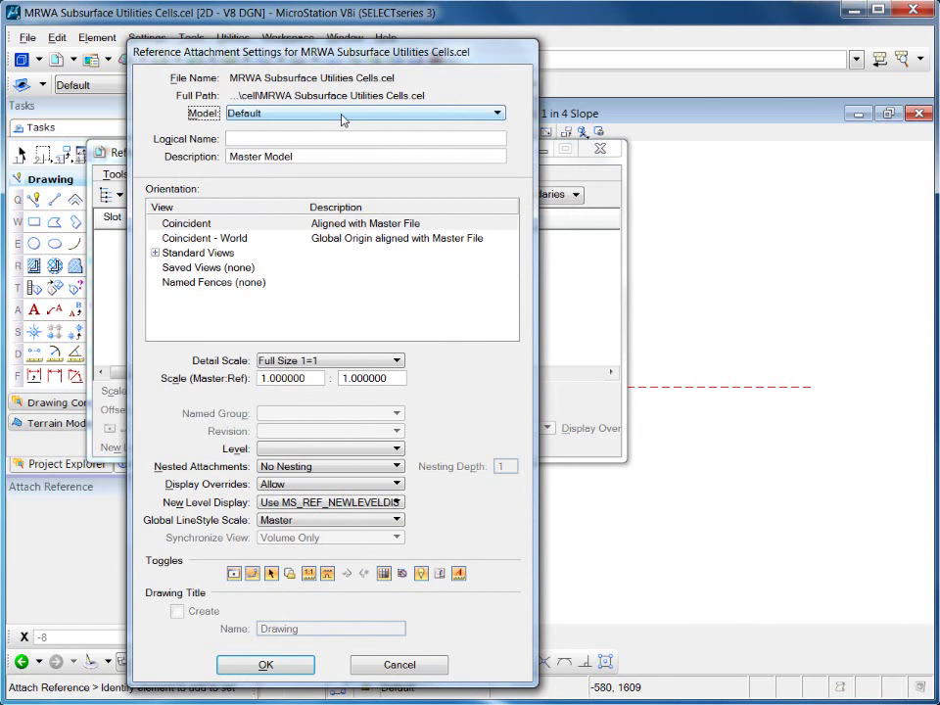
- Attach the reference's model "Headwall - Inlet Headwall for 600mm Dia. 1 in 4 Slope" and close the reference list
left_click(342, 116)
left_click_drag(603, 179, 606, 164)
left_click(340, 216)
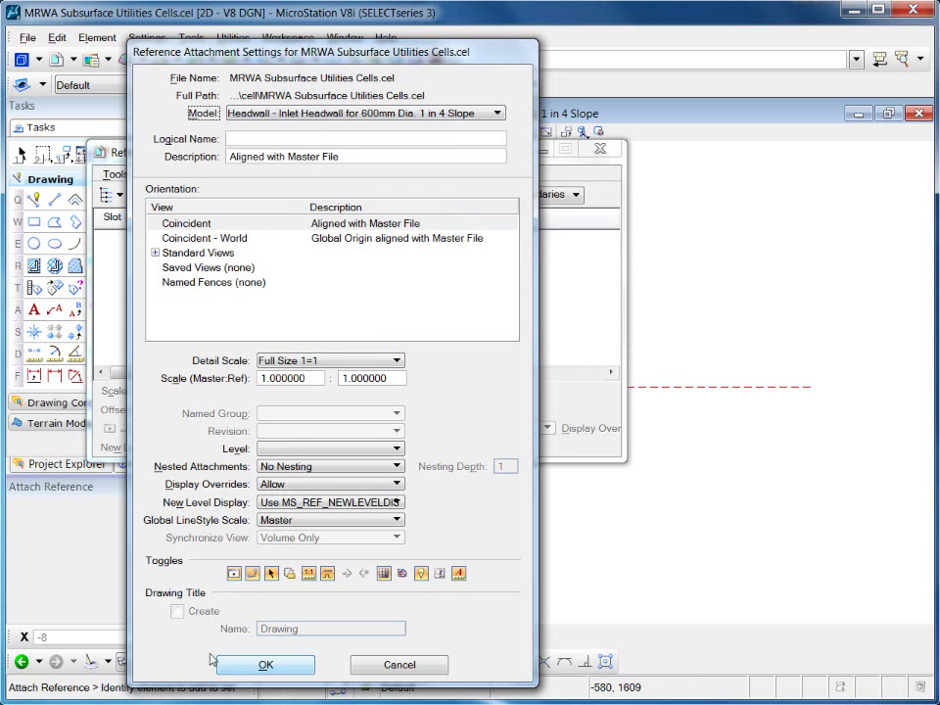
left_click(298, 667)
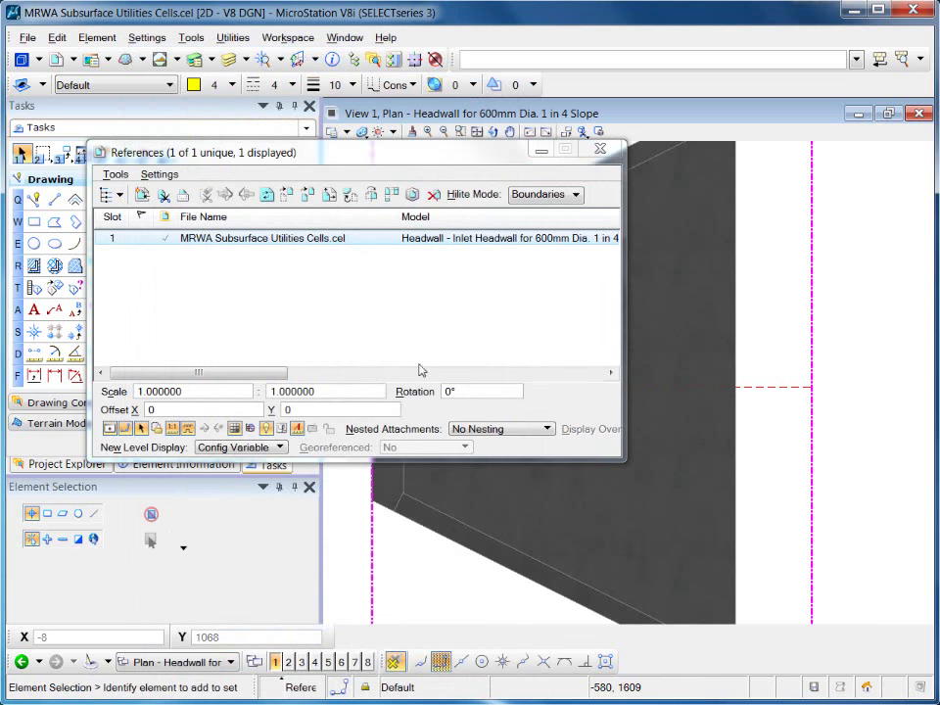
left_click(602, 152)
- Change the display style of View 1 to Wireframe
left_click(362, 133)
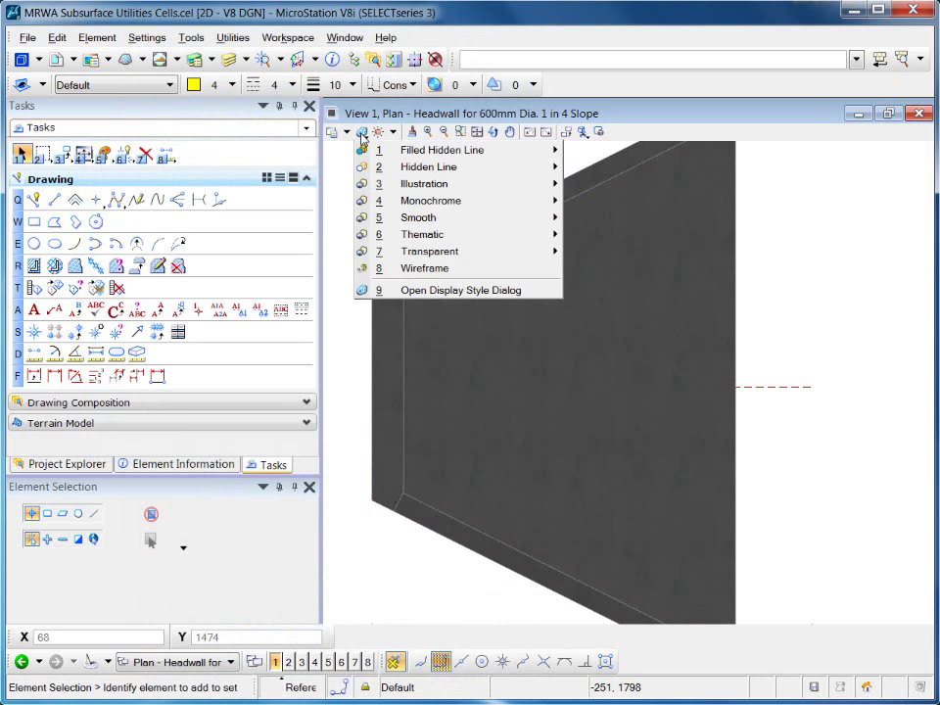
left_click(415, 268)
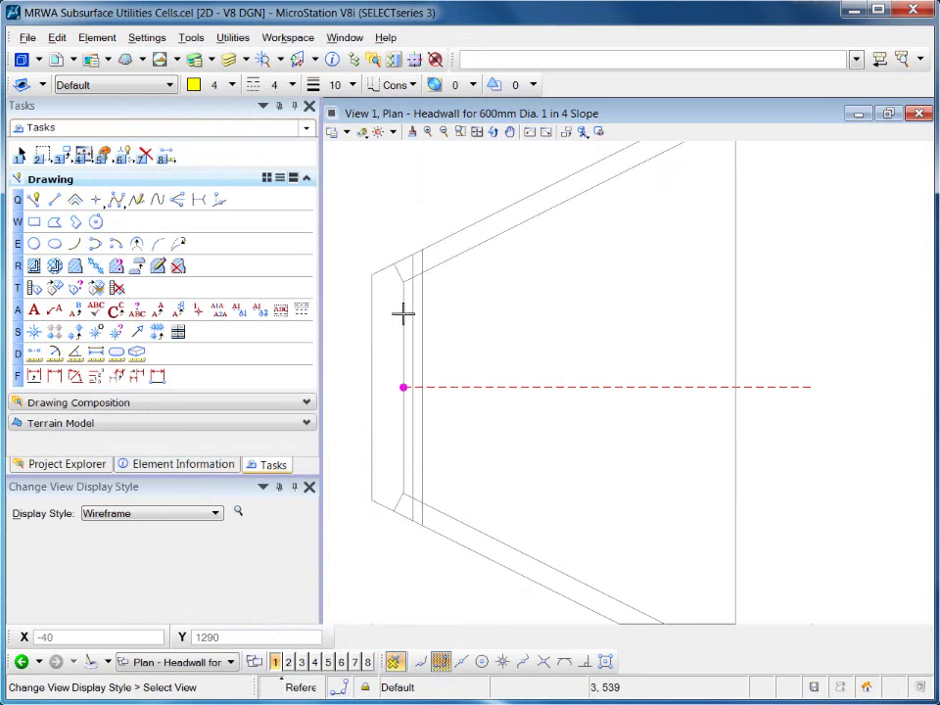
scroll(495, 315, "down", 2)
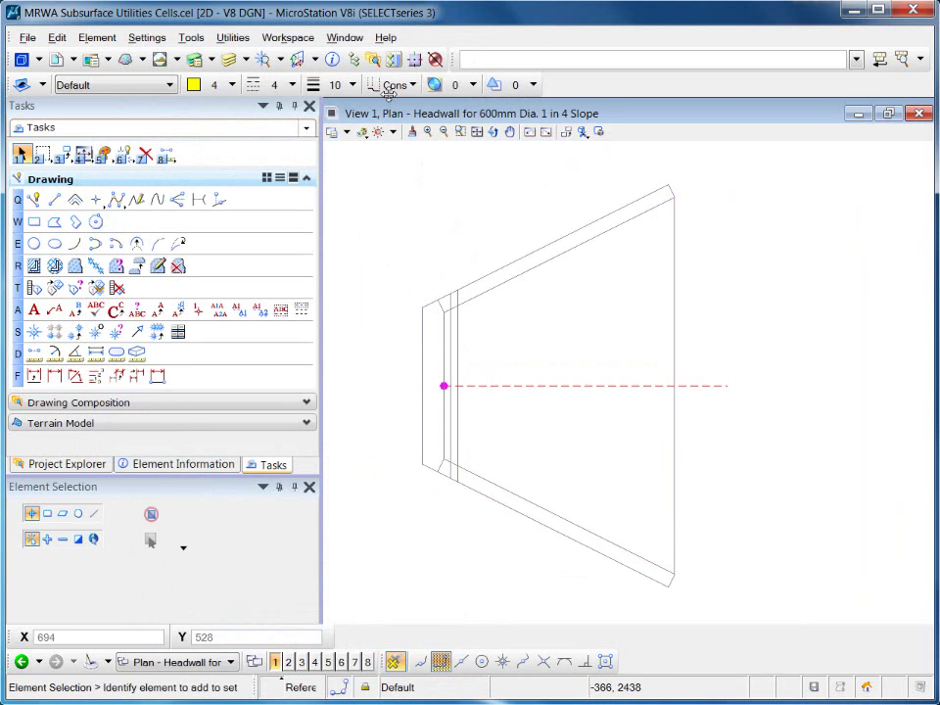
- Set the active attributes to Primary class, line weight 0, line style 0 and grey colour 128
left_click(392, 88)
left_click(384, 105)
left_click(336, 84)
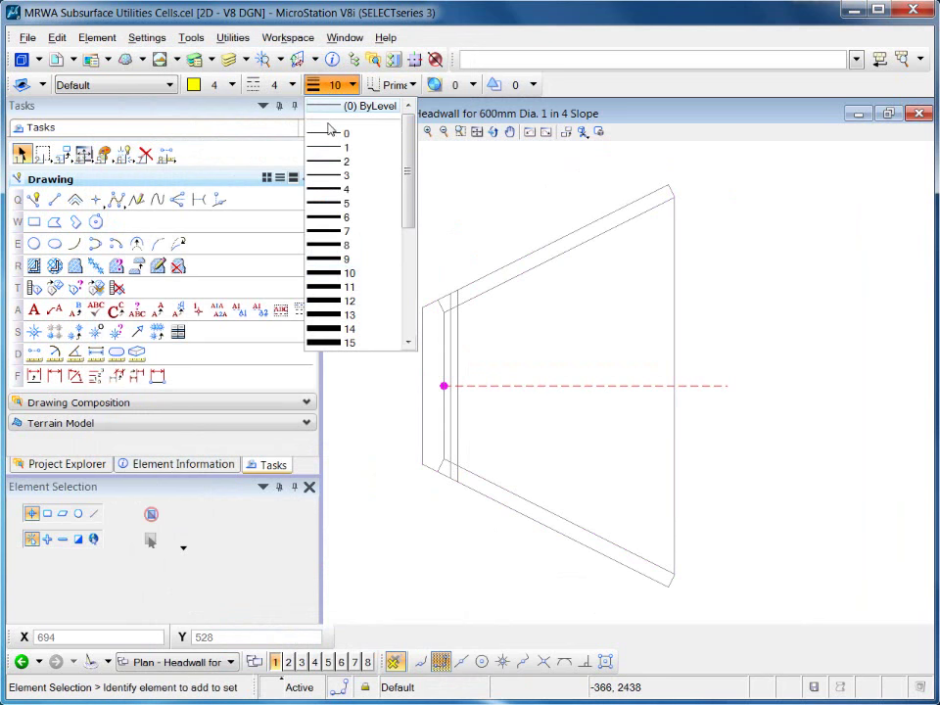
left_click(343, 76)
left_click(291, 84)
left_click(277, 132)
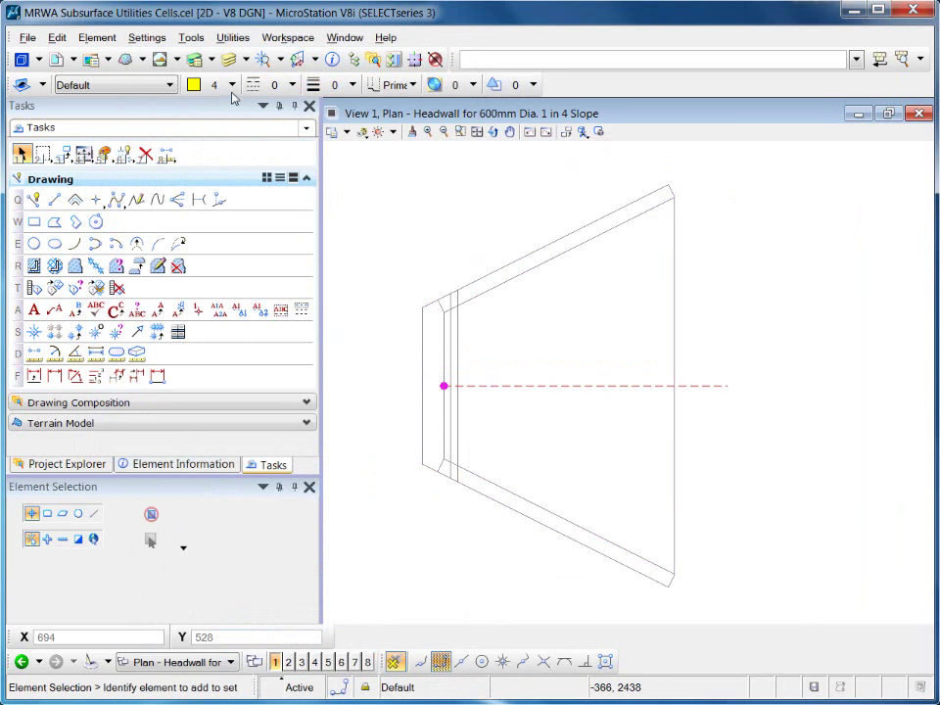
left_click(230, 86)
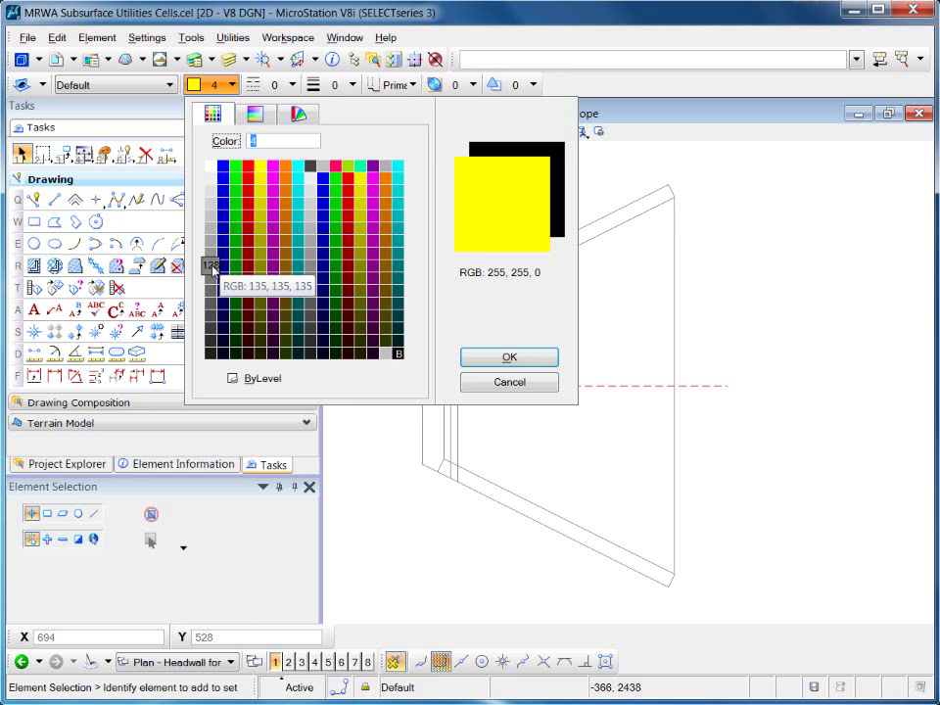
left_click(210, 267)
- Trace the headwall's outer outline over the reference as a closed SmartLine, snapping to each outer corner
key("q")
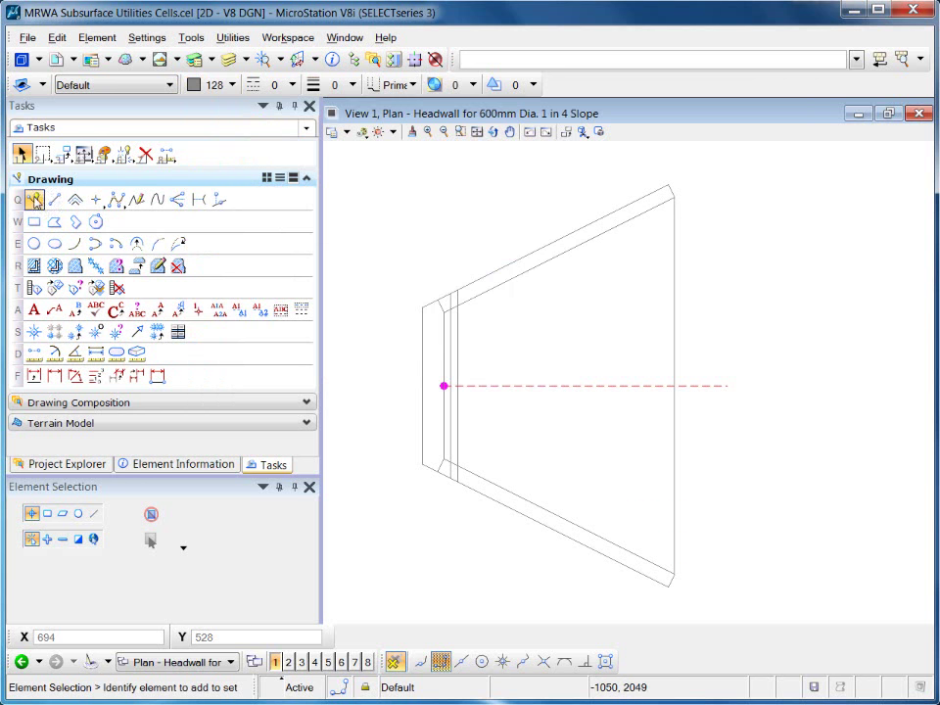
left_click(422, 307)
left_click(671, 190)
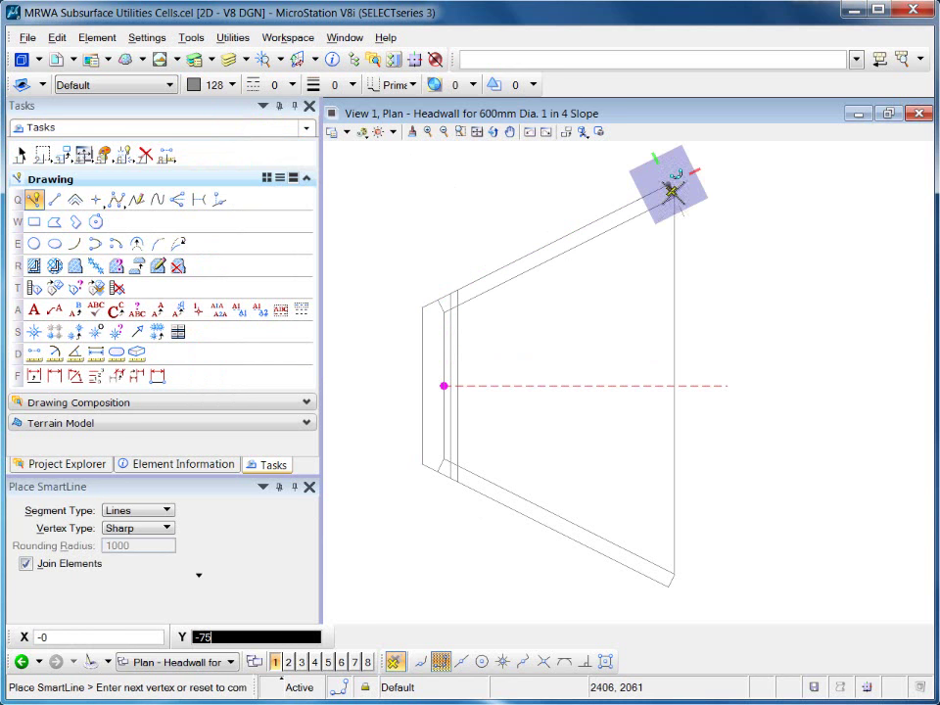
left_click(674, 573)
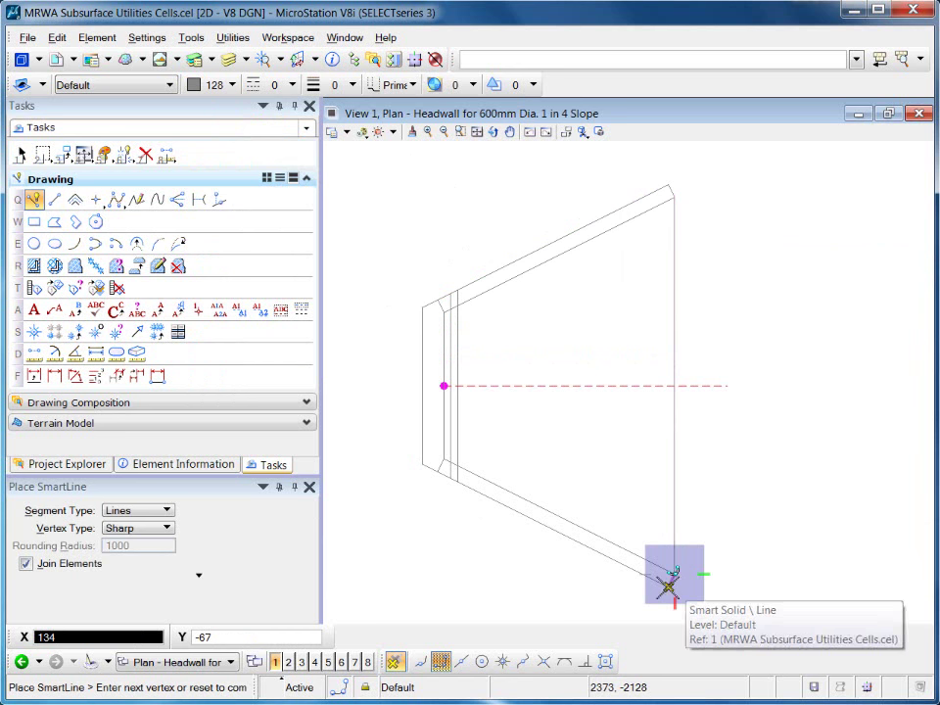
left_click(422, 464)
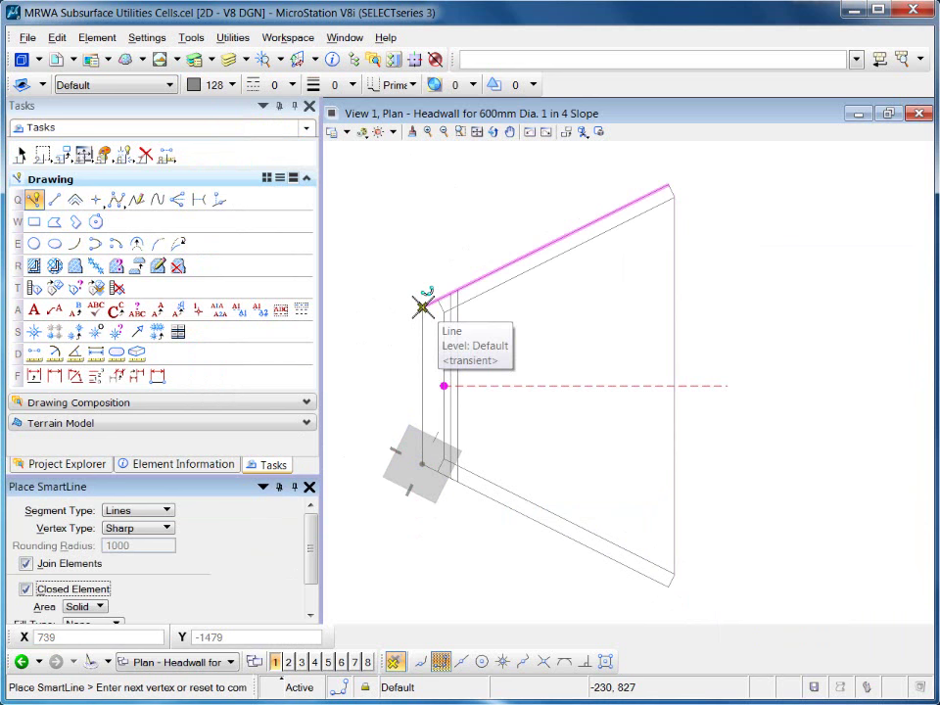
left_click(422, 307)
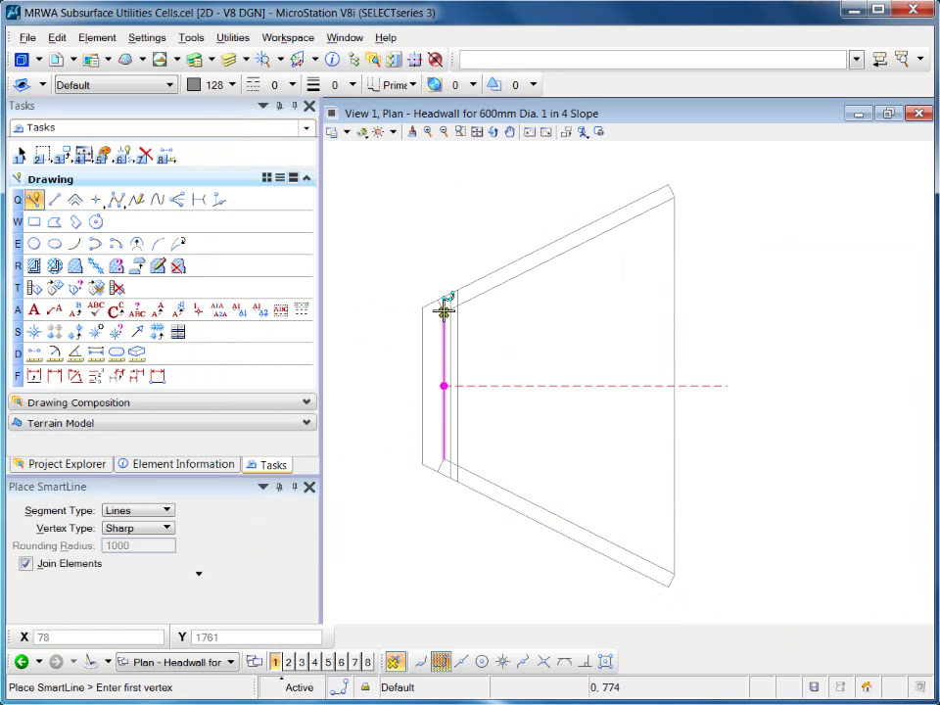
- Trace the headwall's inner face as a SmartLine through both inner corners, with short diagonals out to the outer edges
scroll(438, 301, "up", 2)
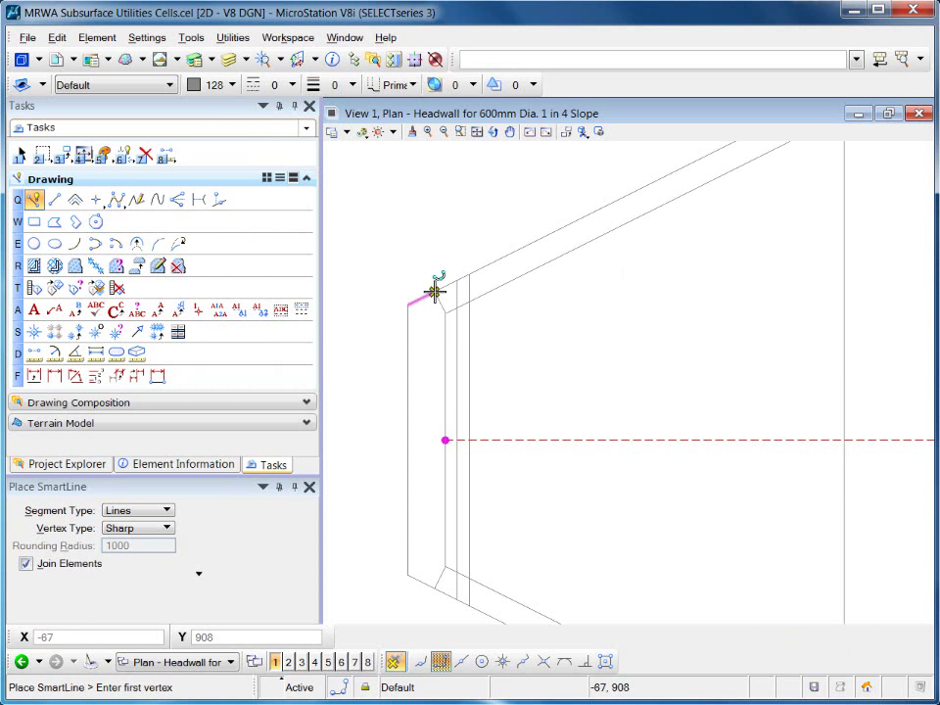
left_click(435, 291)
left_click(446, 314)
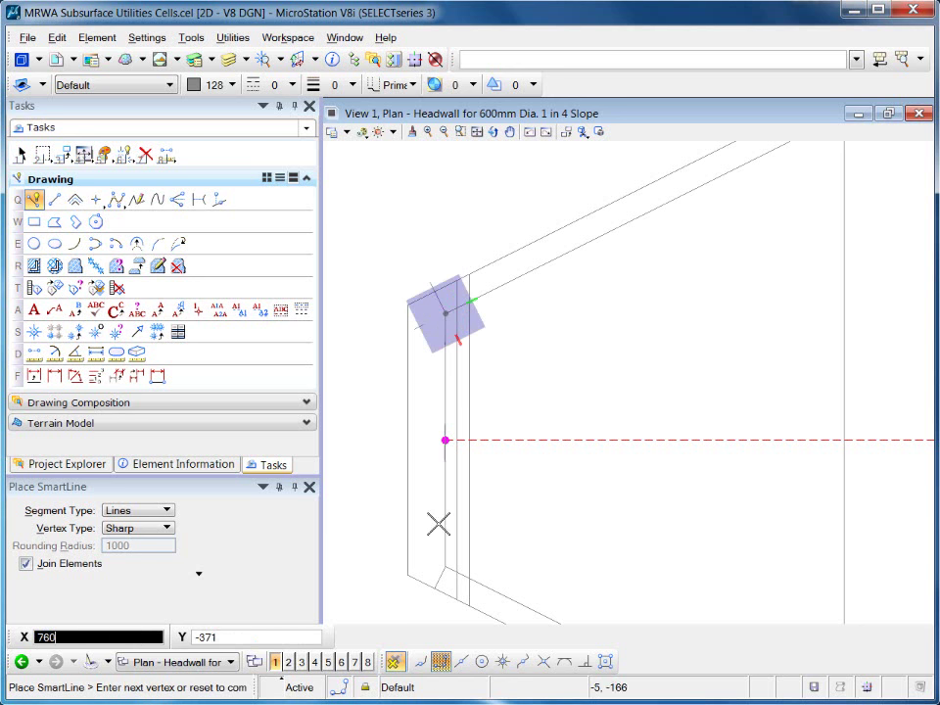
left_click(446, 568)
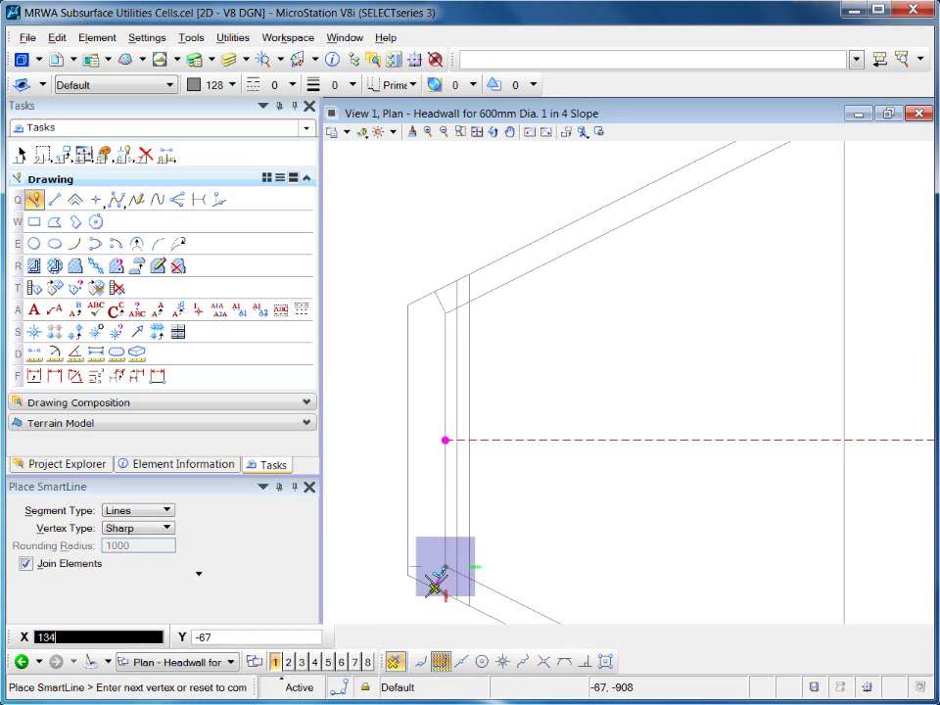
right_click(578, 534)
- Draw lines along the inner edges of both wingwalls, from the headwall's inner corners to the apron's wide end
middle_click_drag(582, 539, 514, 384)
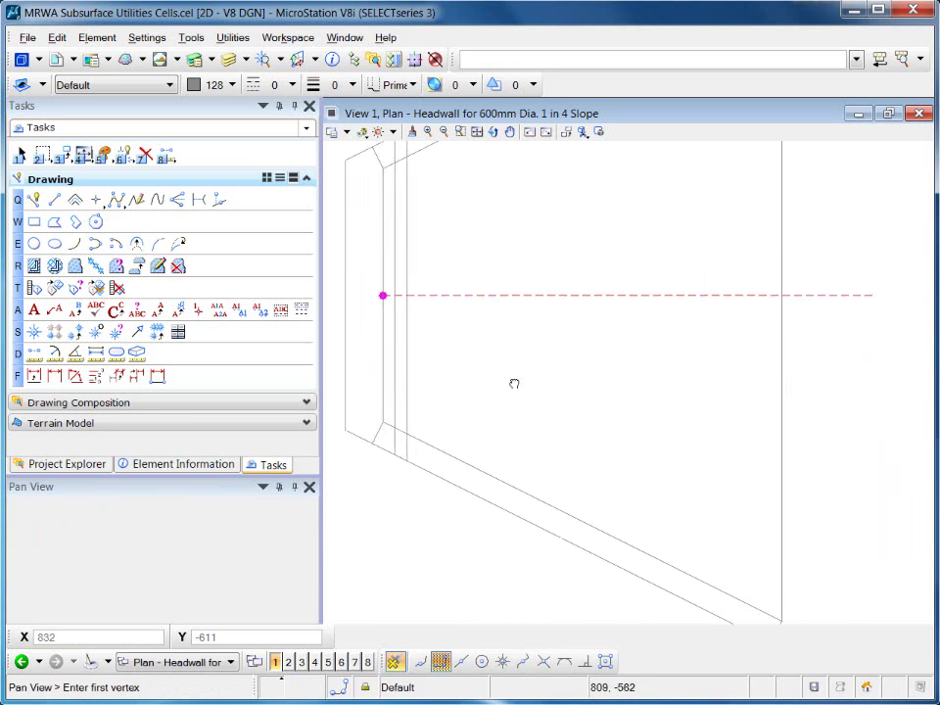
scroll(514, 384, "down", 1)
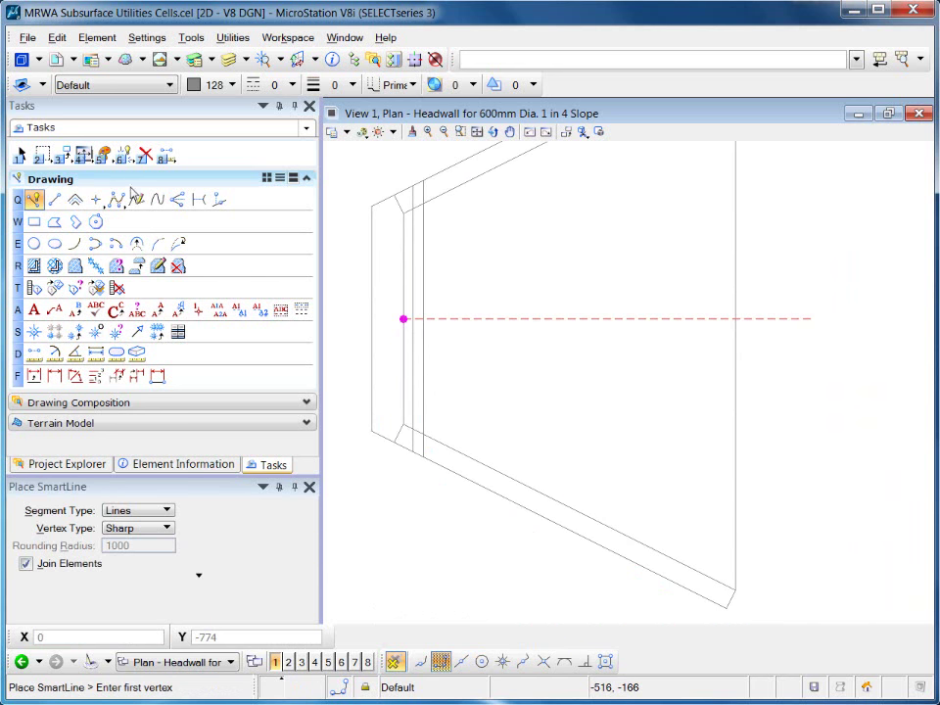
left_click(55, 199)
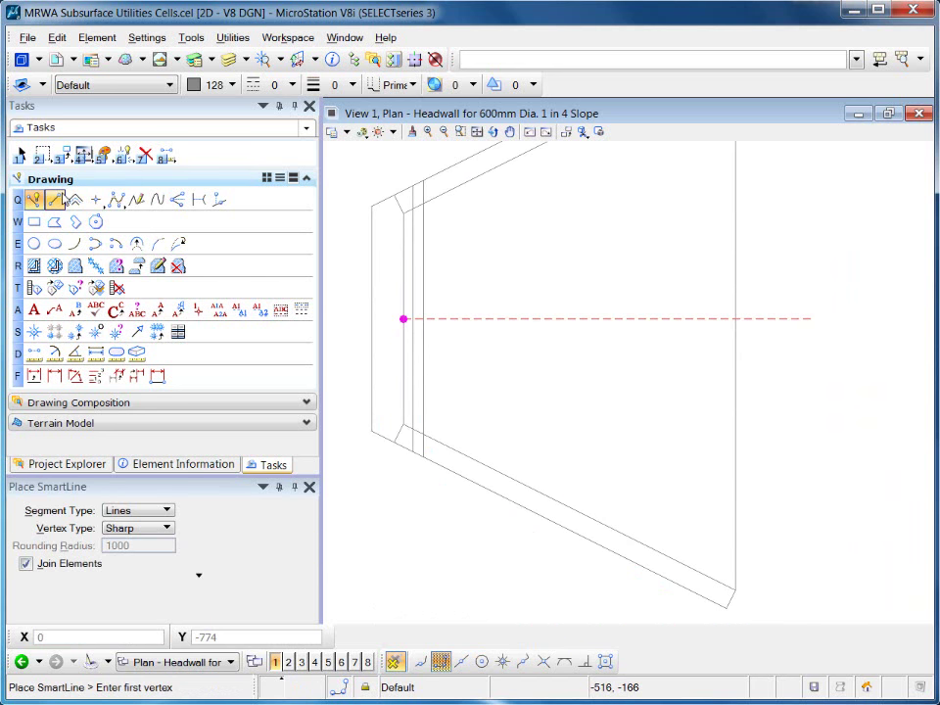
left_click(401, 424)
left_click(735, 588)
right_click(616, 266)
middle_click_drag(588, 265, 557, 408)
left_click(430, 358)
left_click(762, 192)
right_click(665, 350)
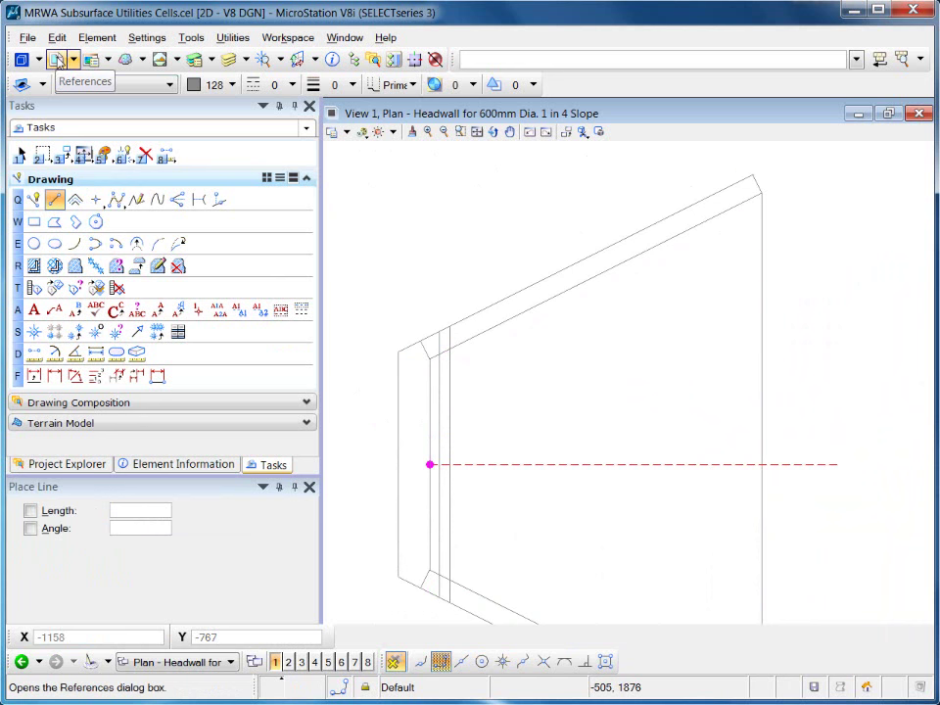
- Hide the attached headwall reference and check the traced plan linework on its own
left_click(57, 60)
left_click(110, 428)
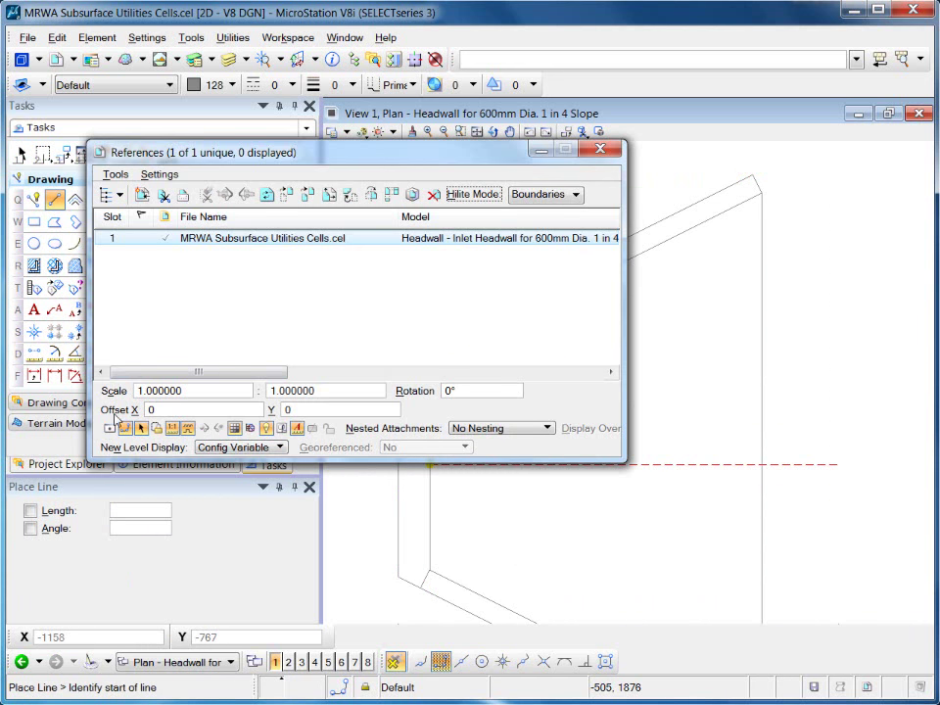
left_click(602, 148)
middle_click_drag(628, 366, 591, 339)
scroll(608, 314, "down", 1)
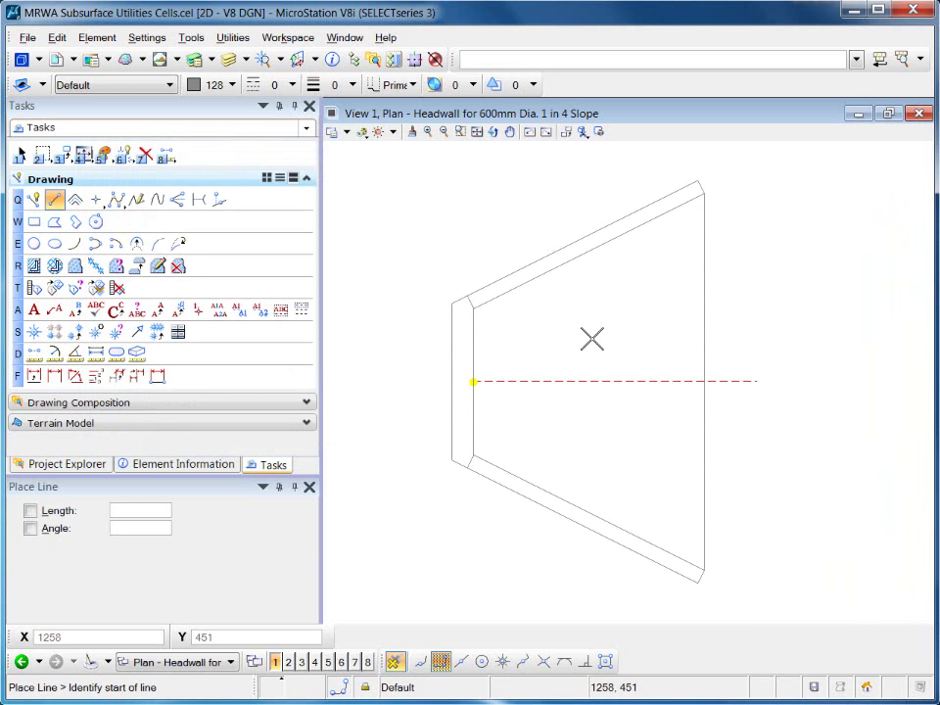
- Detach the MRWA Subsurface Utilities Cells.cel reference from the plan model and close the reference list
left_click(57, 60)
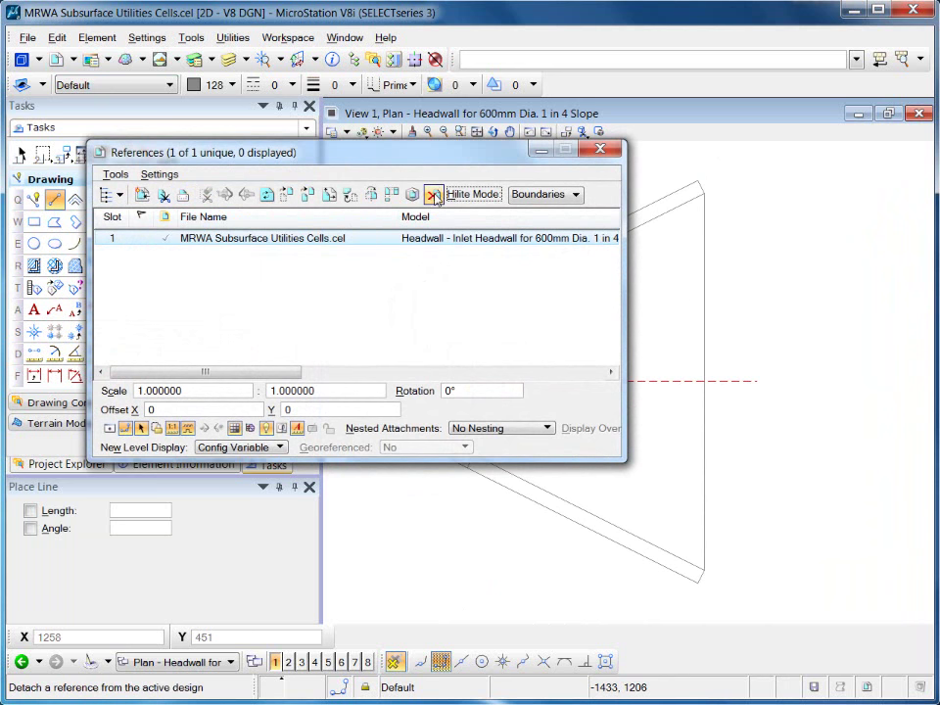
left_click(435, 197)
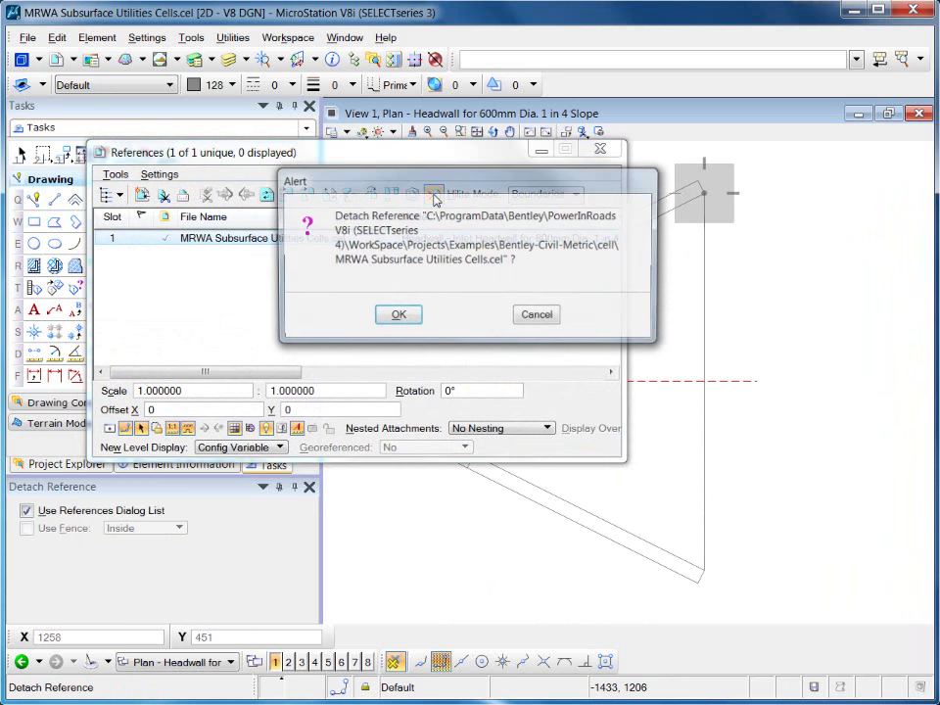
left_click(398, 318)
left_click(600, 149)
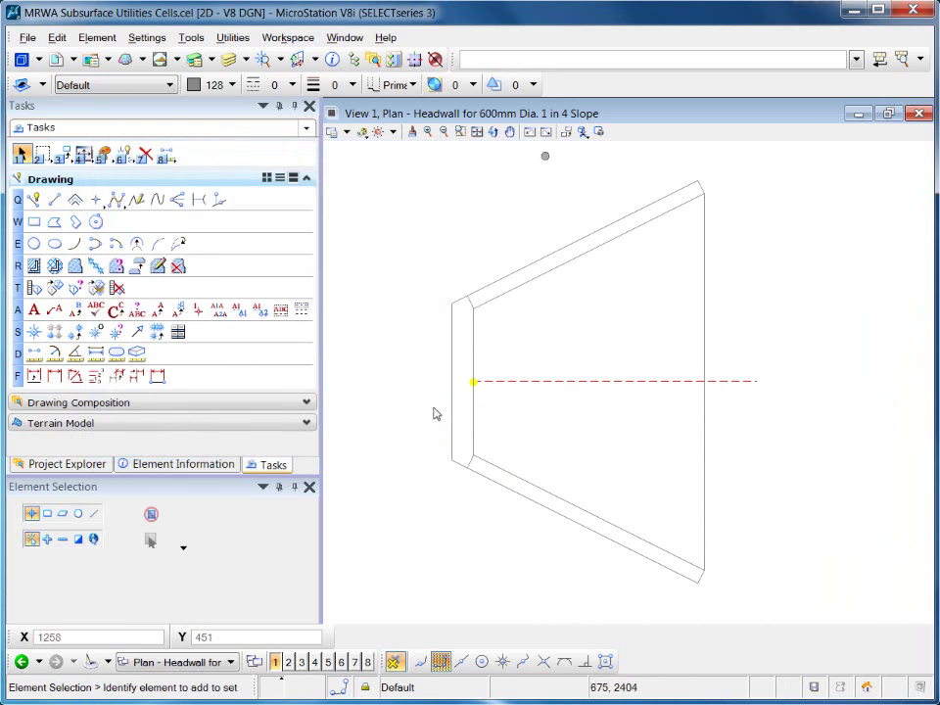